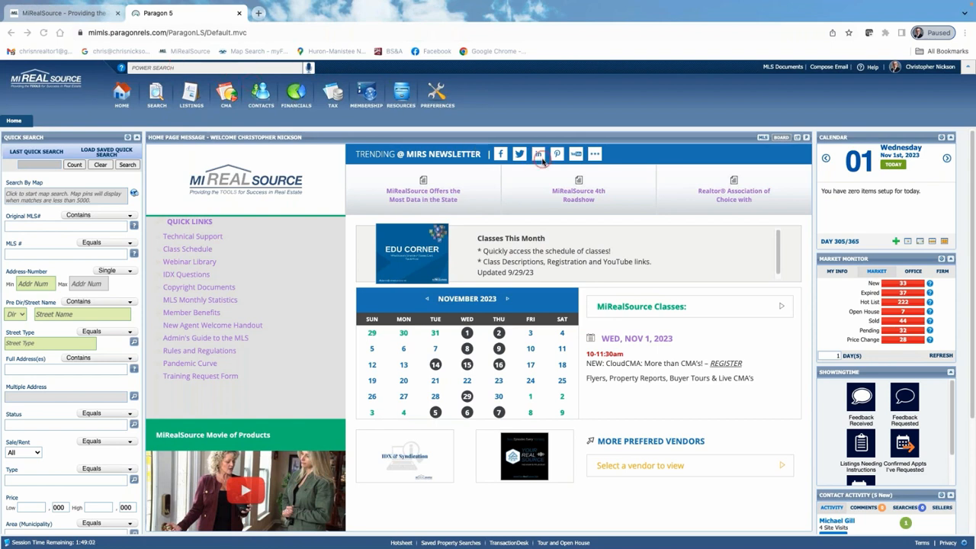
Bring the Paragon MLS browser window into focus.
scroll(542, 161, down, 1)
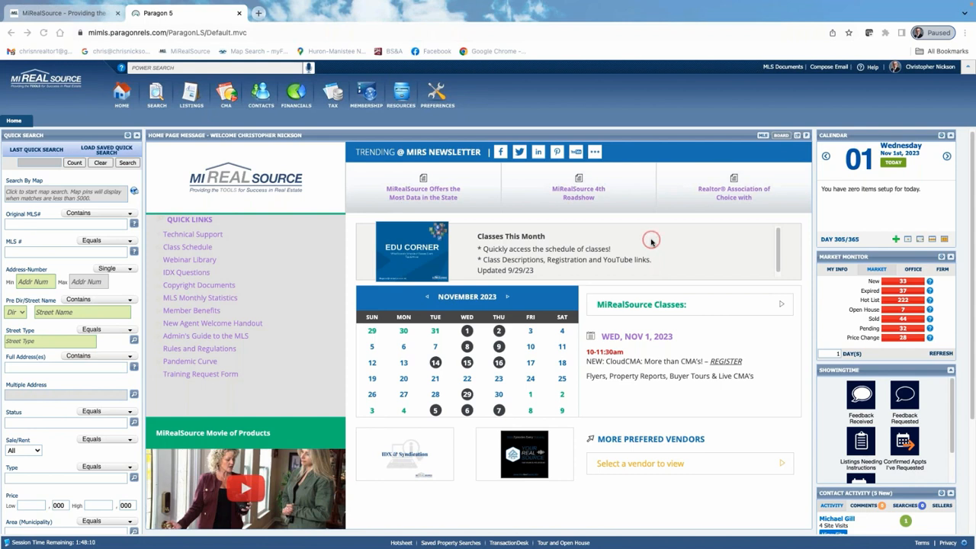
click(652, 242)
click(826, 322)
click(826, 323)
click(228, 94)
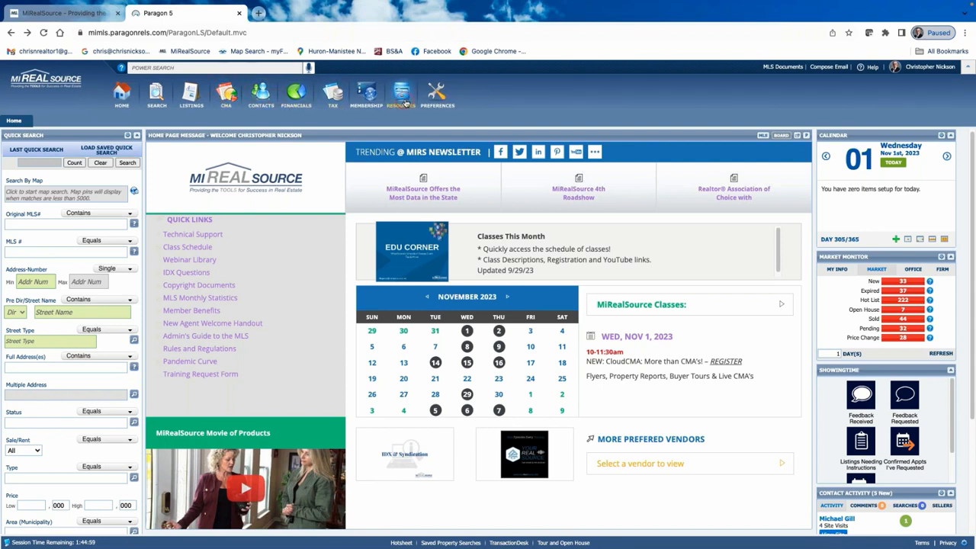
Launch CloudCMA from Resources > Agent Tools in a new tab.
mouse_move(406, 104)
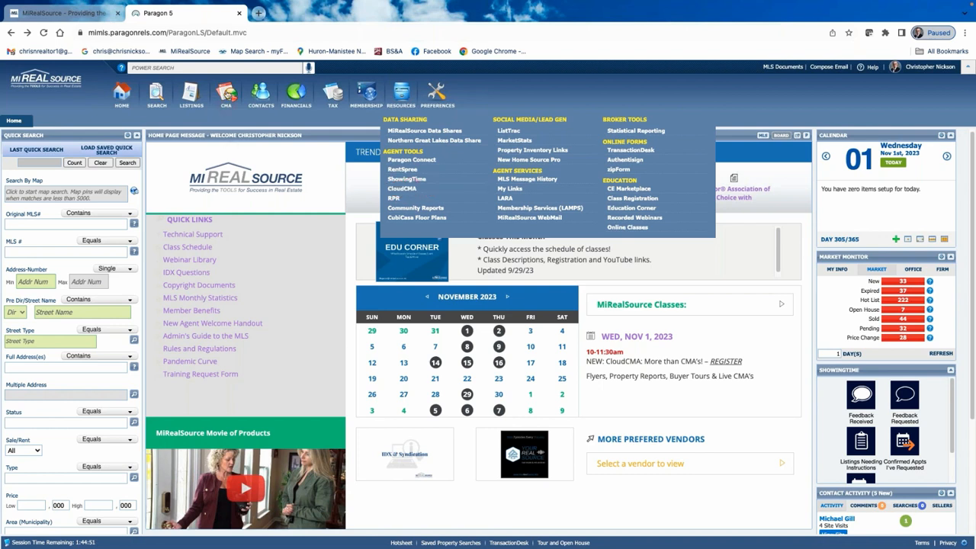
mouse_move(225, 96)
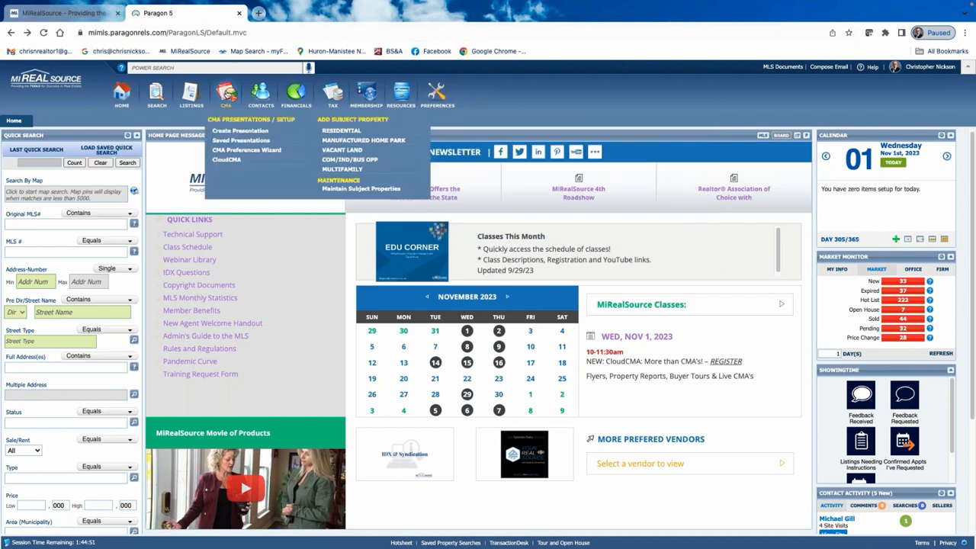
click(233, 132)
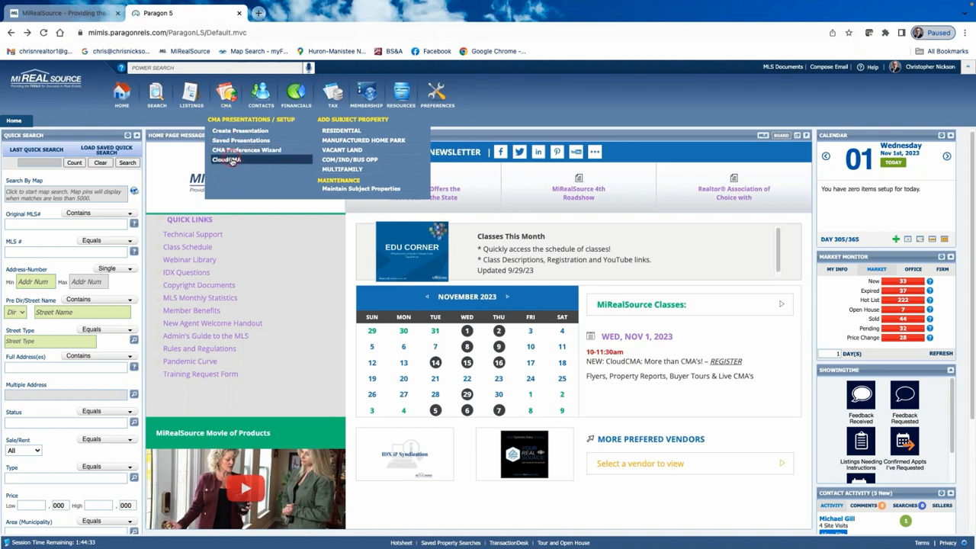
mouse_move(397, 92)
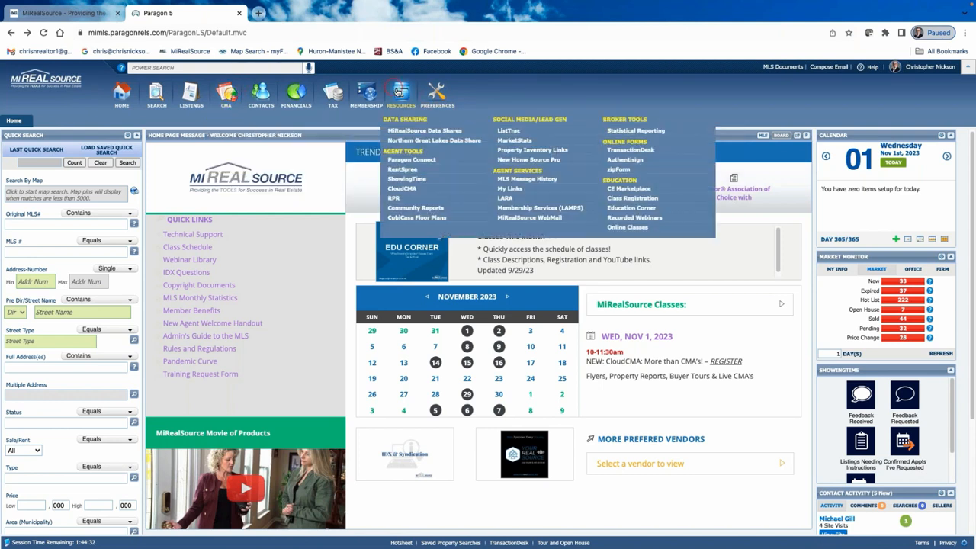
click(402, 189)
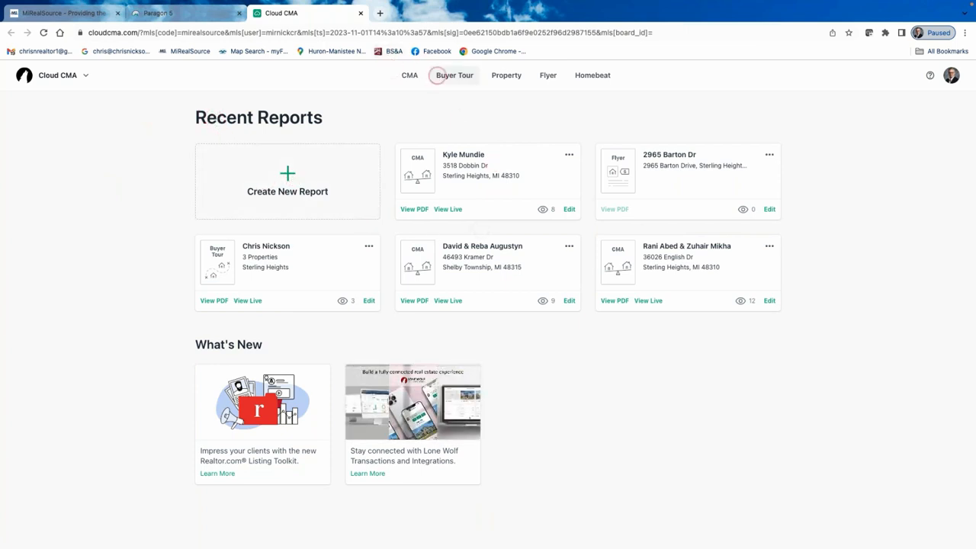
Check the first CMA report's options menu without choosing anything, then go to Buyer Tours.
click(409, 76)
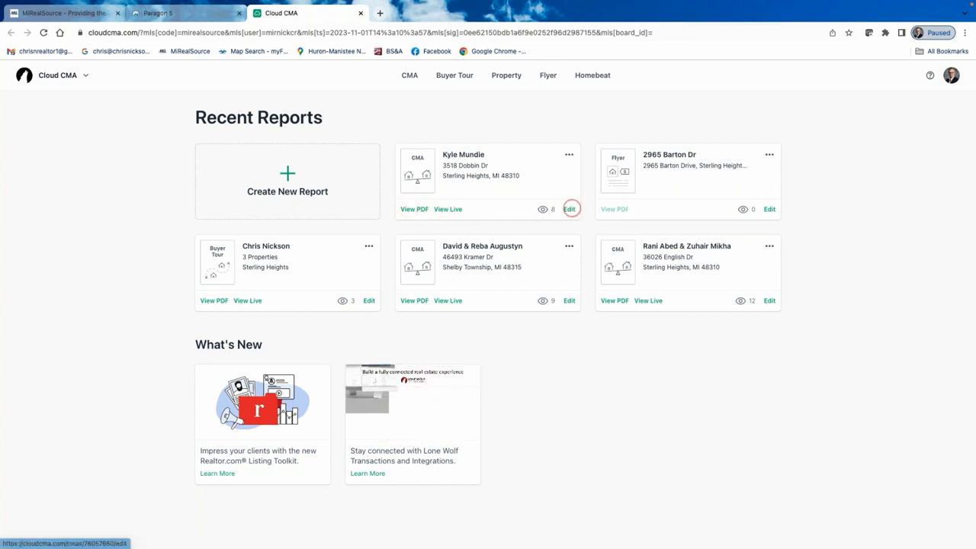
click(569, 156)
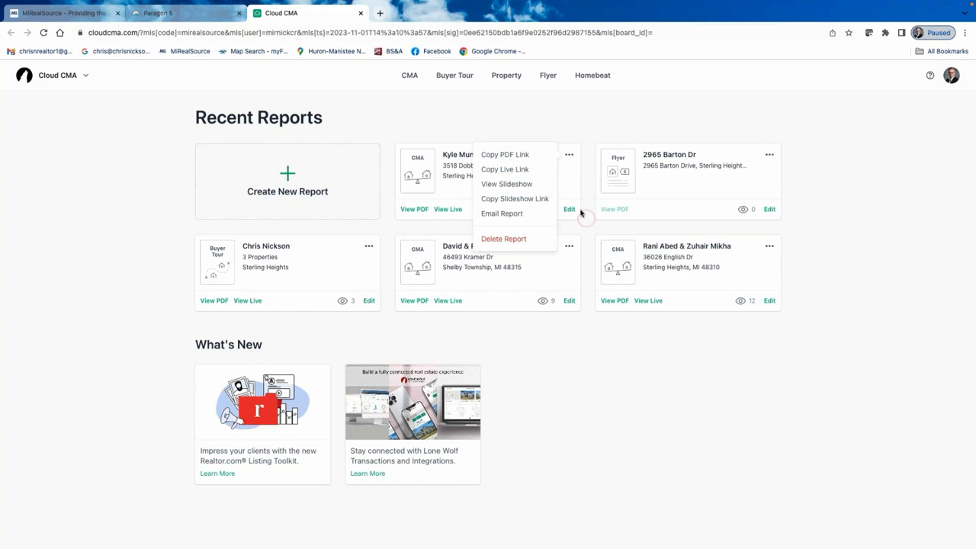
click(570, 155)
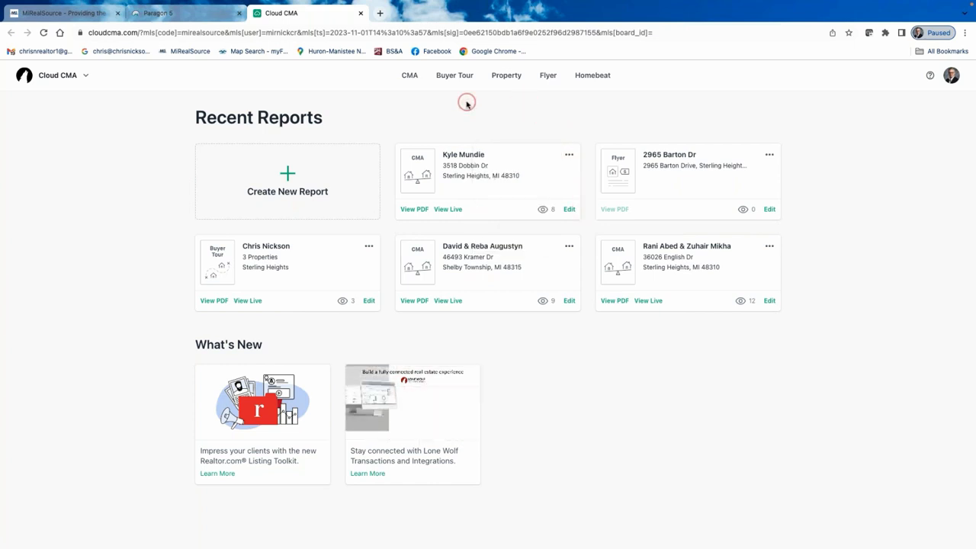
click(447, 79)
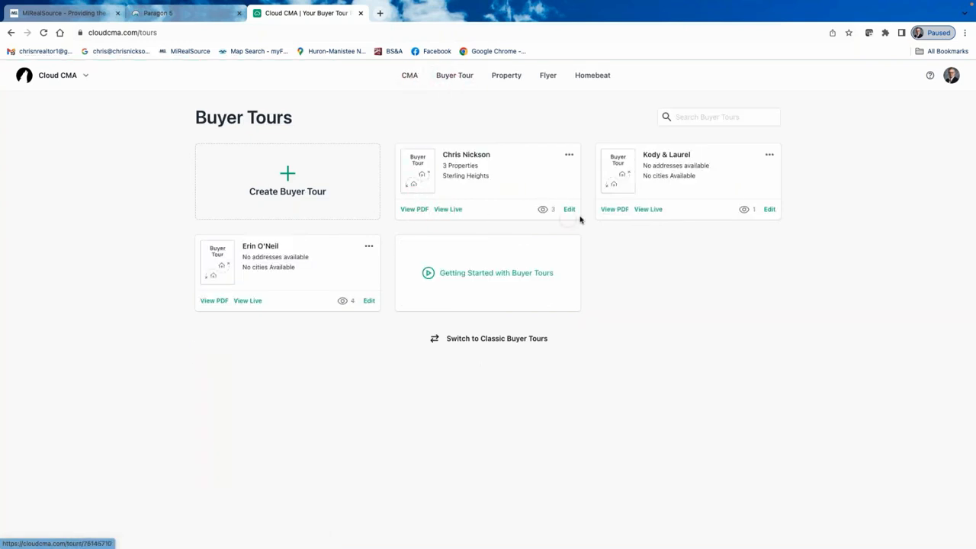
Inspect the first buyer tour's options menu, then switch to Property Reports.
click(569, 154)
click(522, 157)
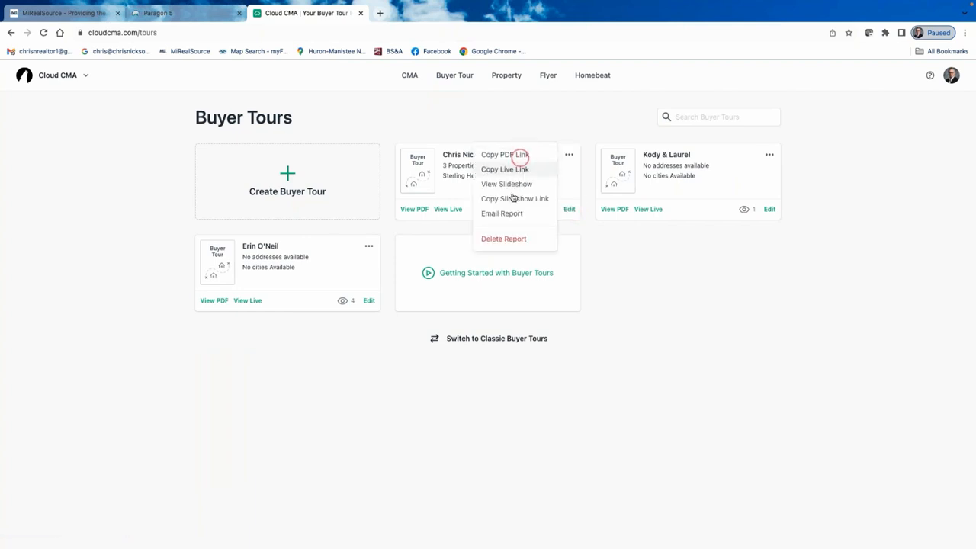
click(562, 179)
click(534, 106)
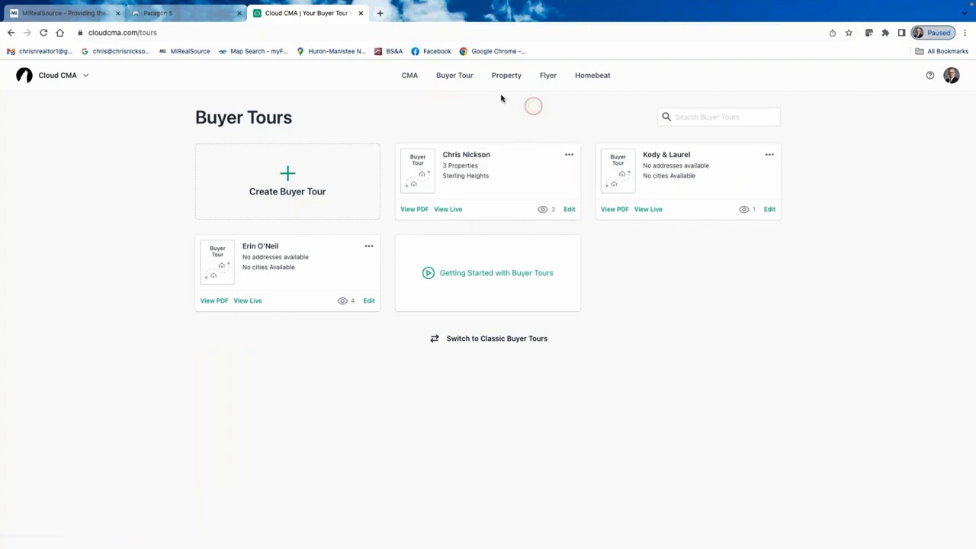
click(504, 76)
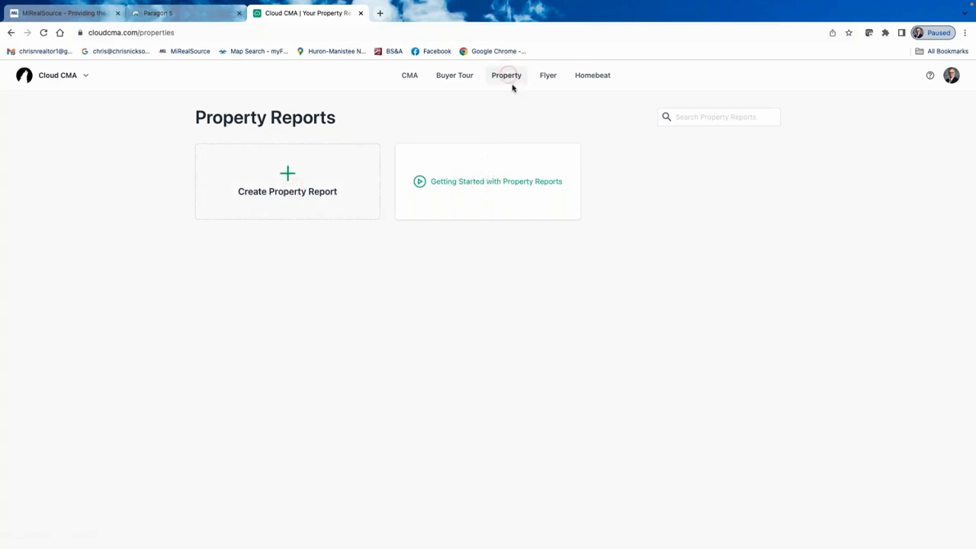
click(549, 76)
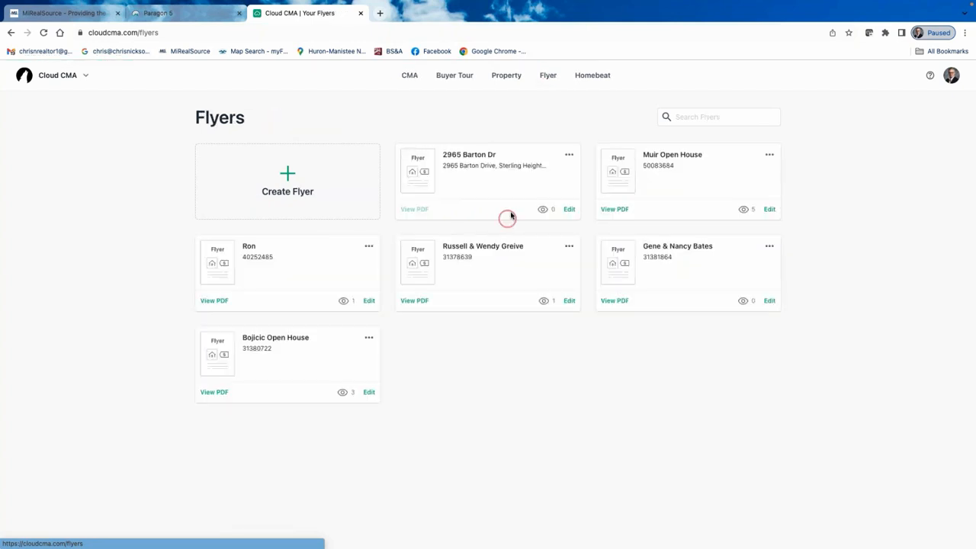
click(410, 209)
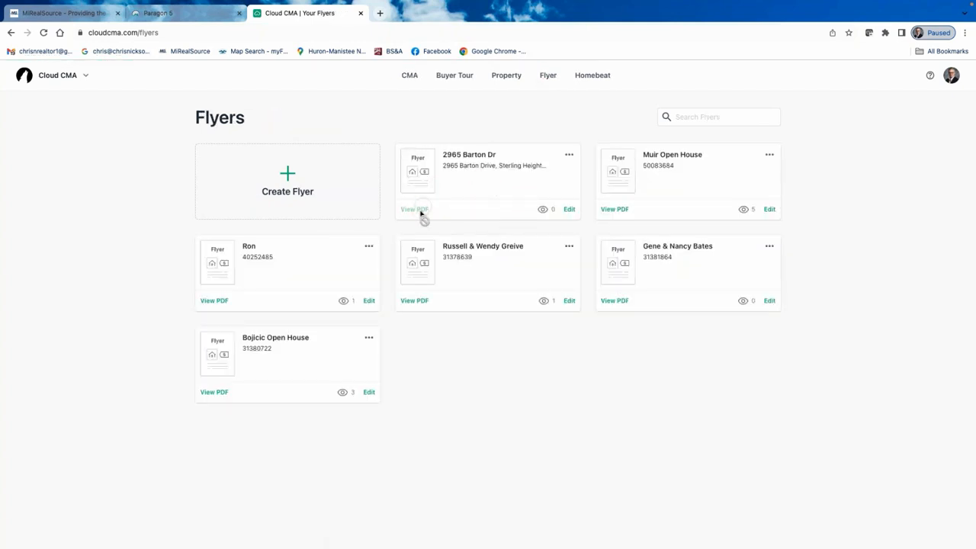
click(420, 212)
click(510, 215)
click(569, 155)
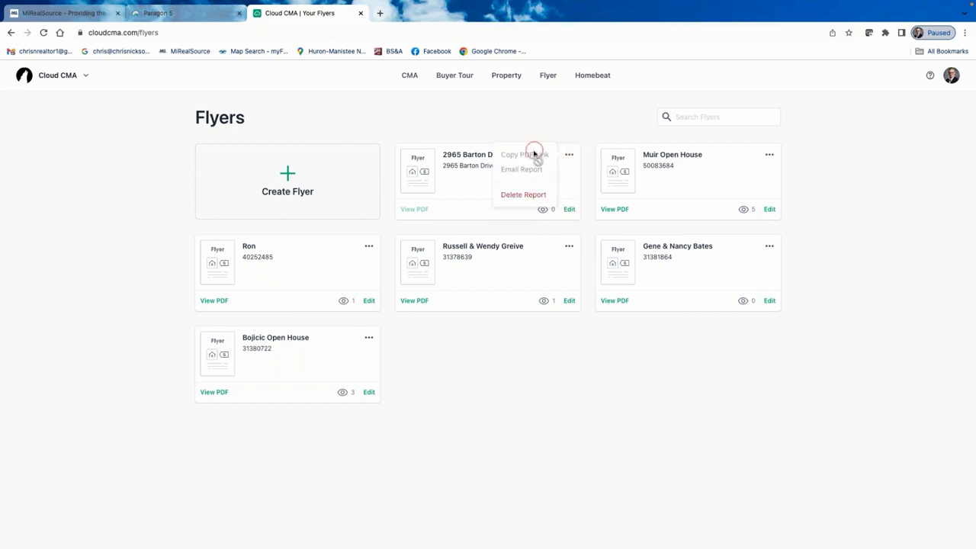
click(527, 174)
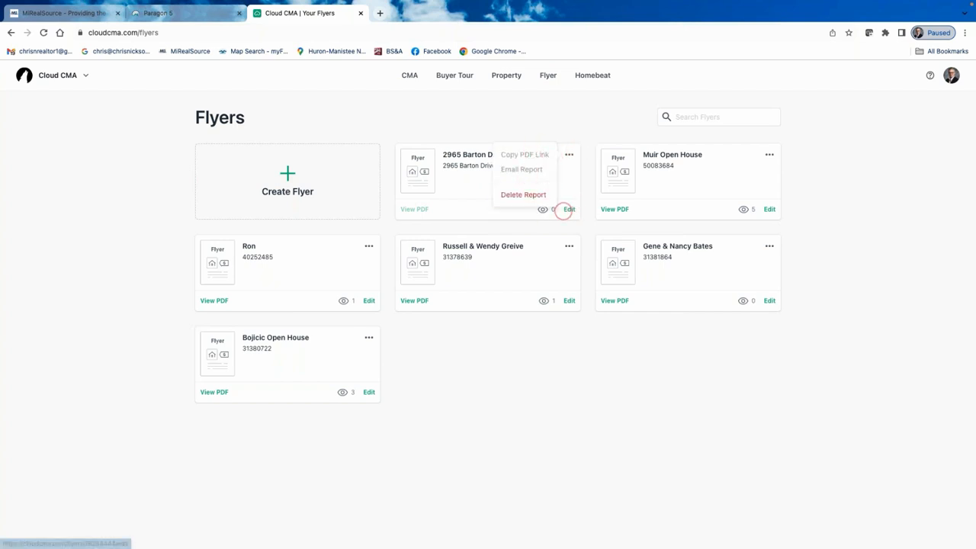
click(451, 77)
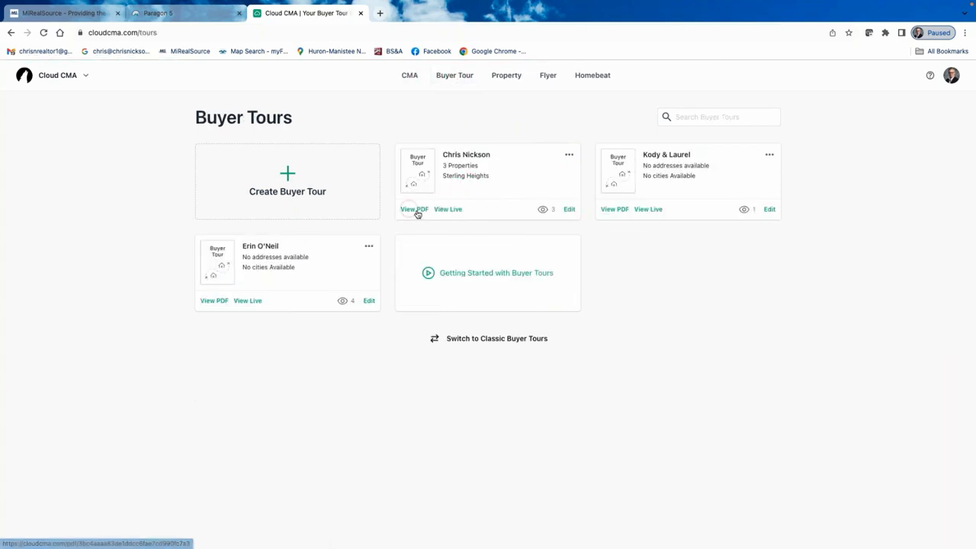
click(443, 210)
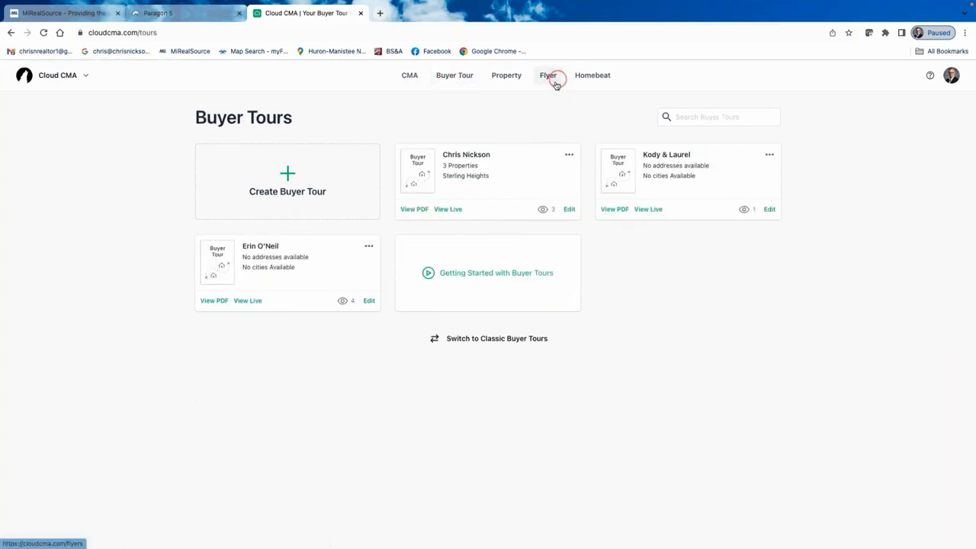
click(443, 213)
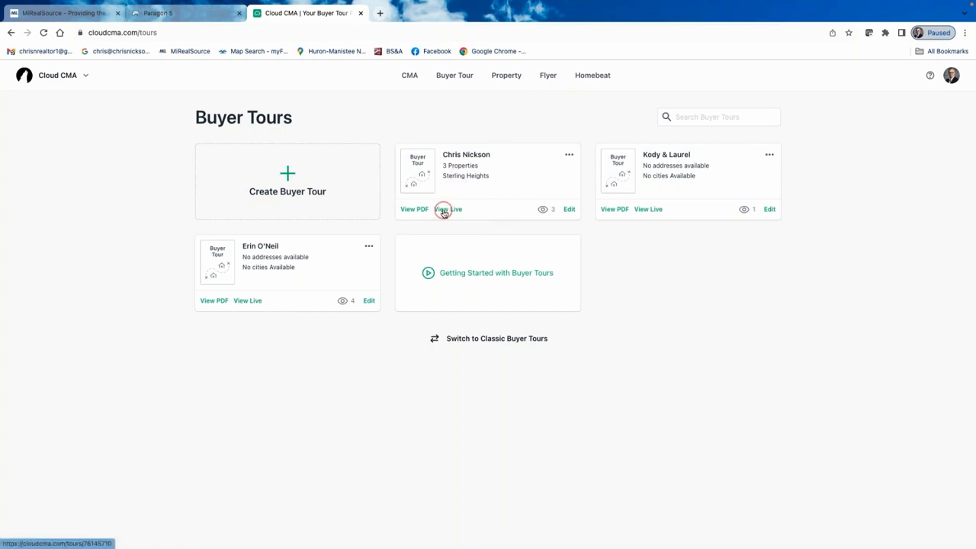
click(568, 218)
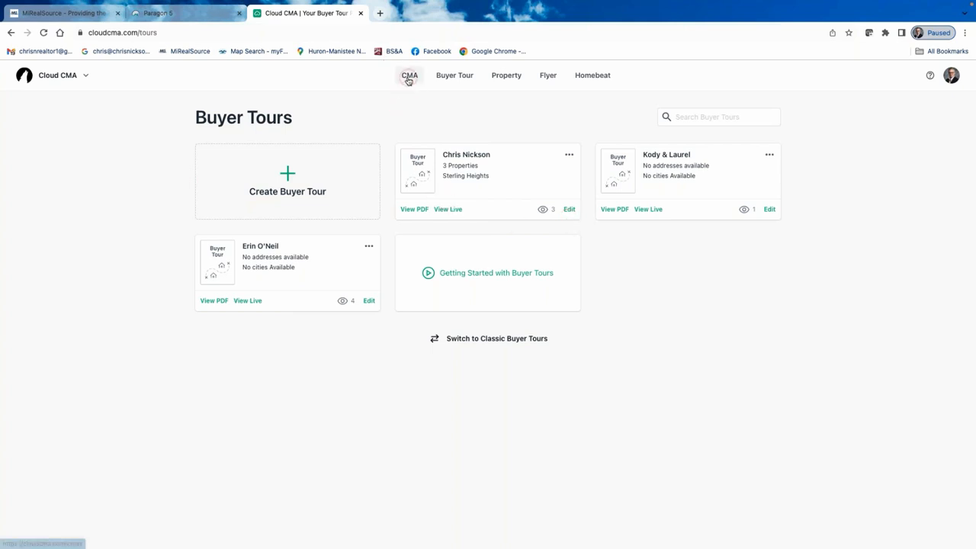
Open Property Reports, then retry loading the Homebeat automated CMA page.
click(502, 76)
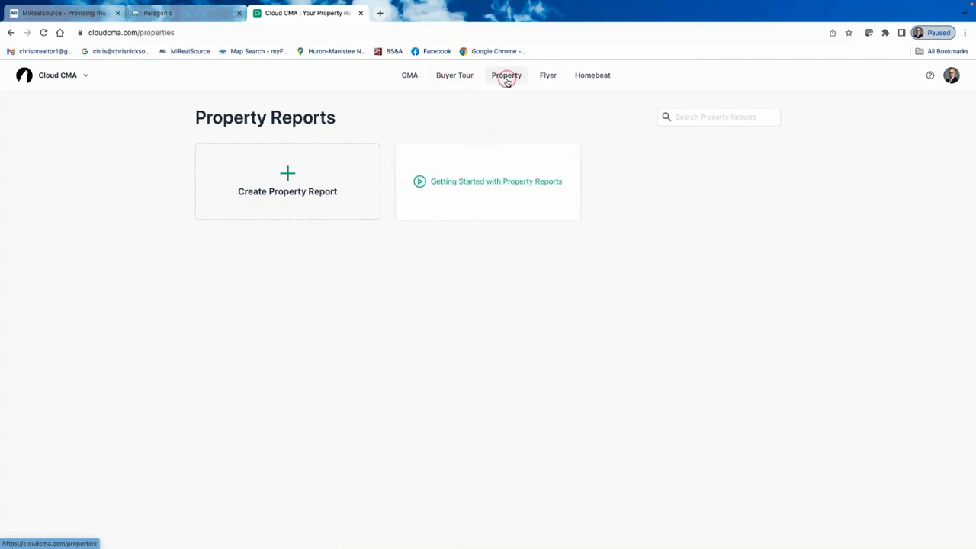
click(599, 75)
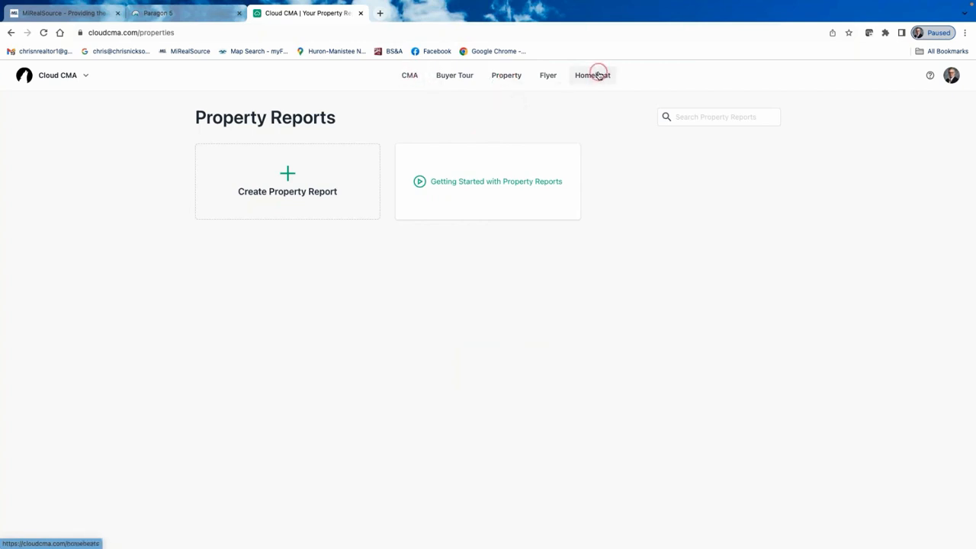
click(602, 79)
click(601, 80)
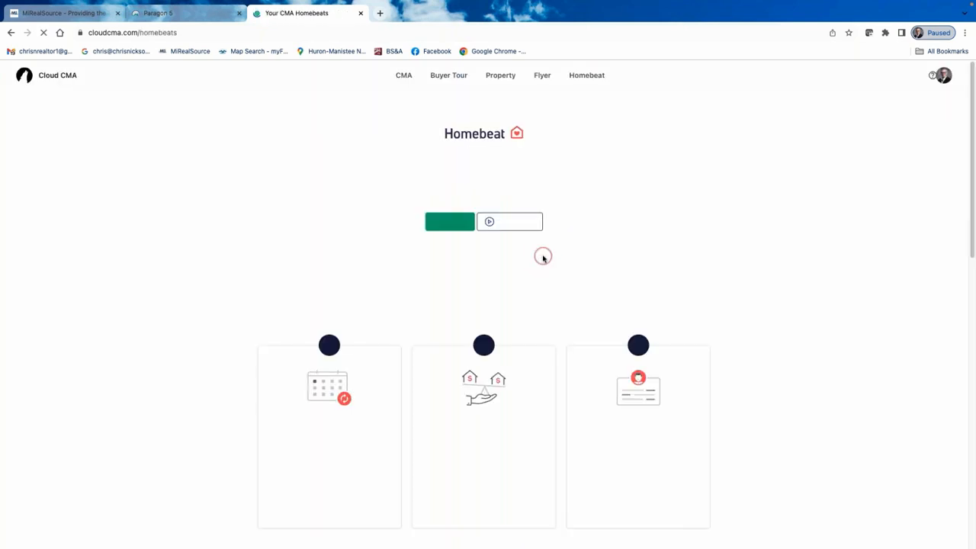
scroll(544, 258, down, 1)
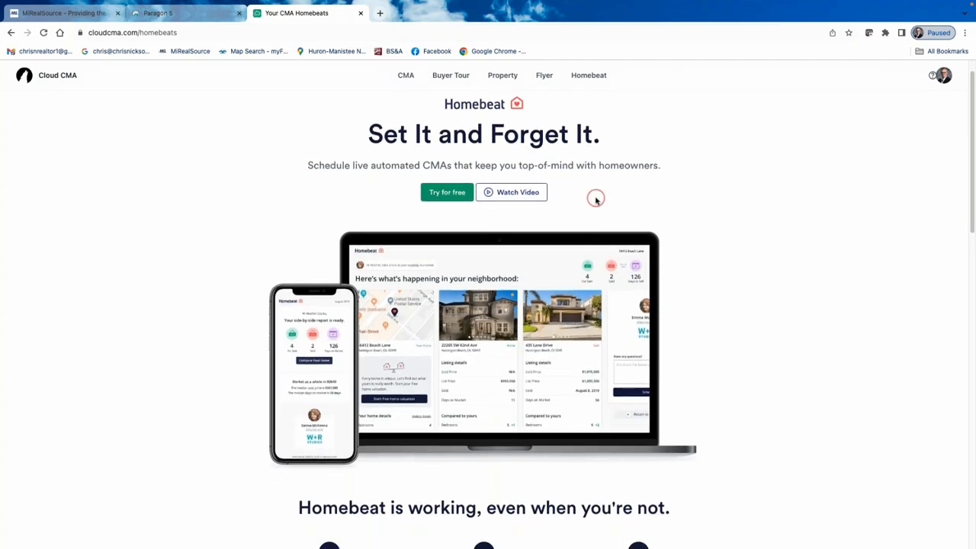
scroll(648, 267, down, 4)
scroll(767, 385, down, 1)
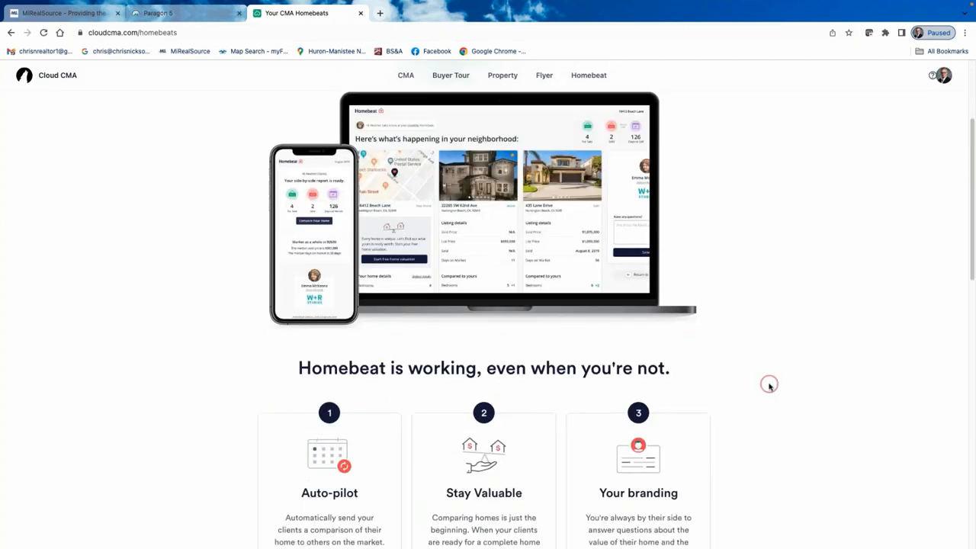
scroll(769, 386, down, 3)
scroll(640, 418, down, 2)
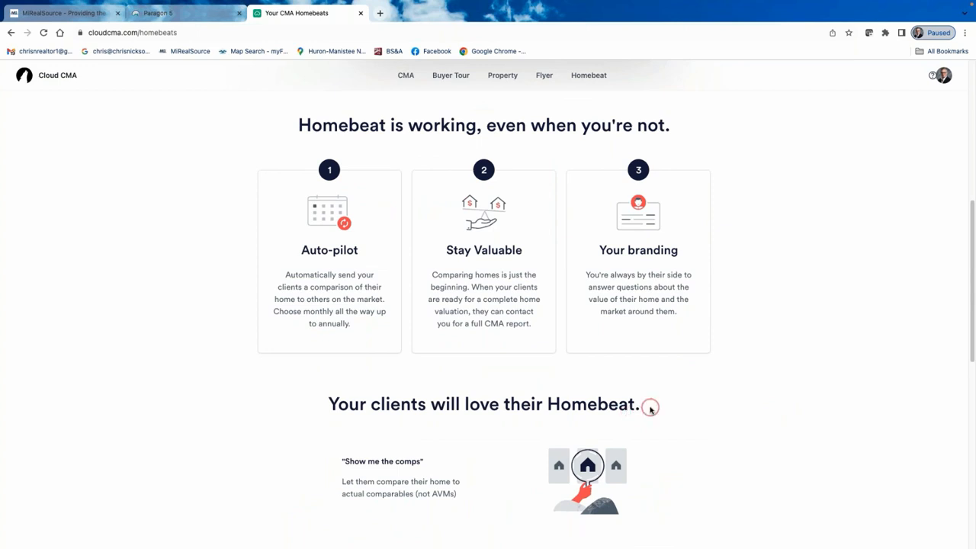
scroll(511, 399, down, 4)
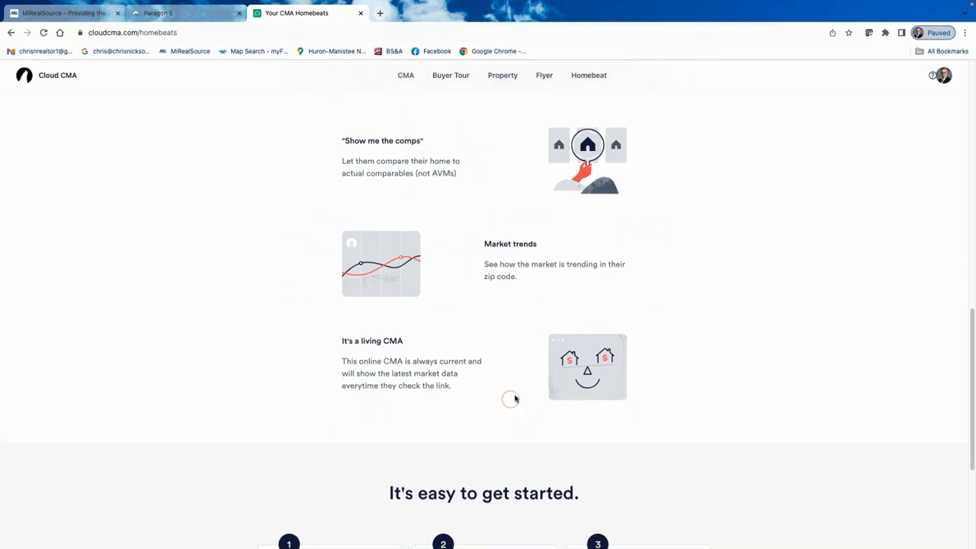
scroll(515, 398, up, 12)
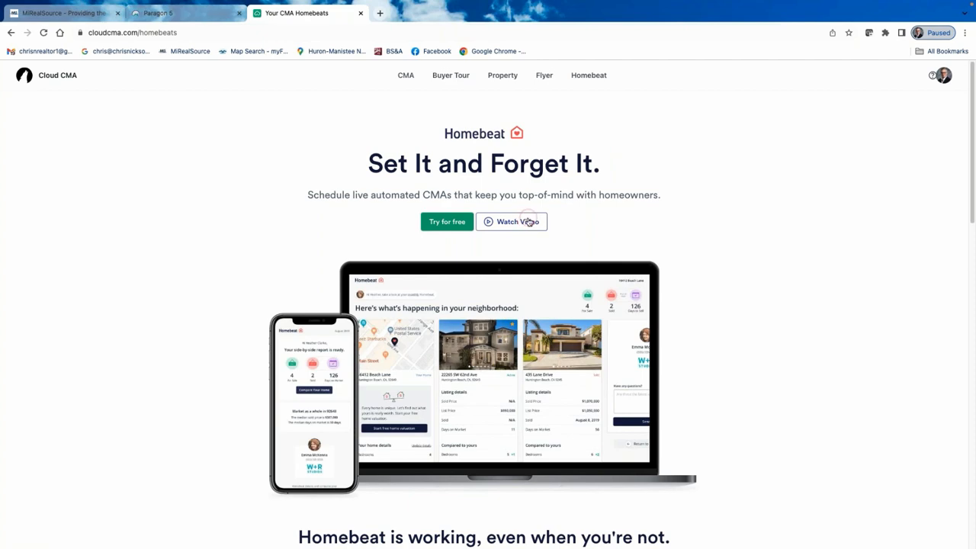
scroll(526, 222, down, 1)
scroll(652, 385, down, 6)
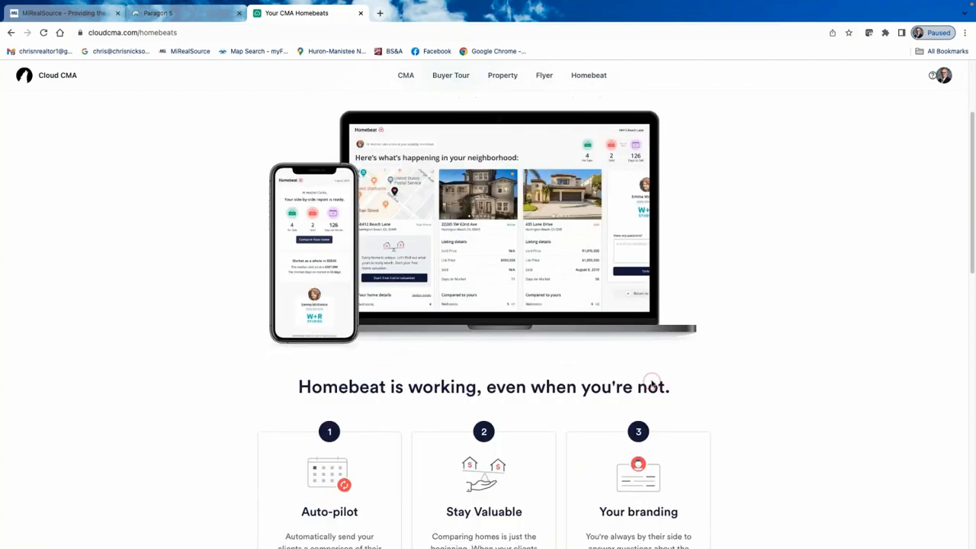
scroll(472, 396, down, 3)
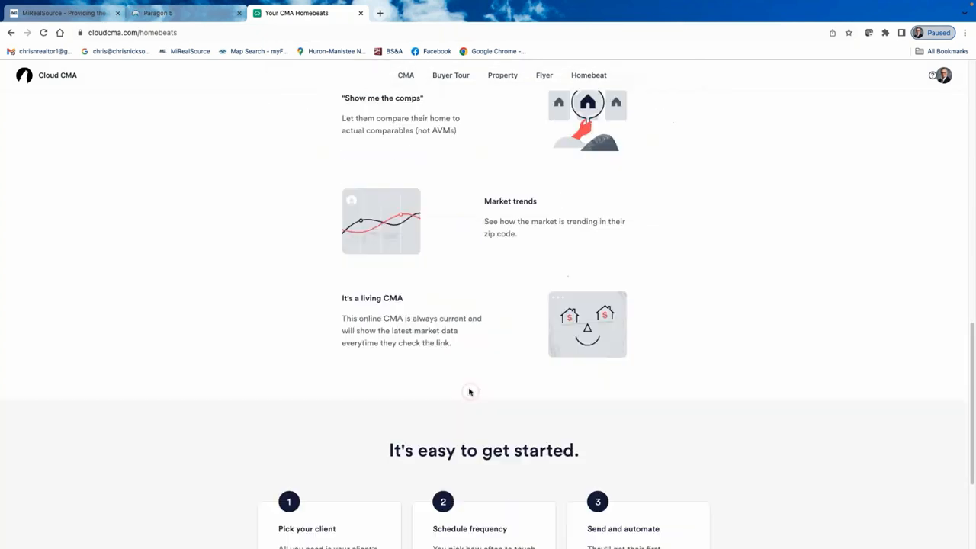
scroll(540, 443, down, 1)
scroll(540, 443, down, 1)
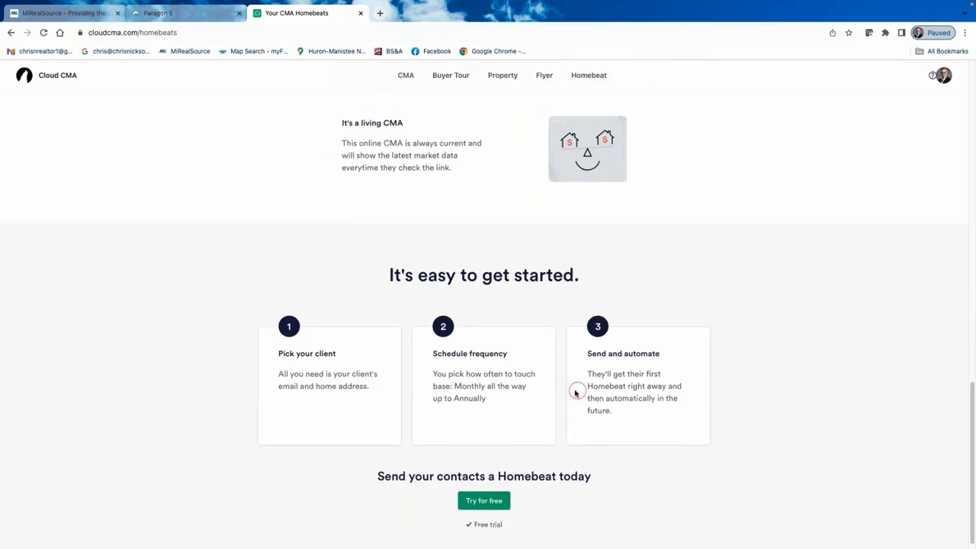
scroll(577, 392, up, 6)
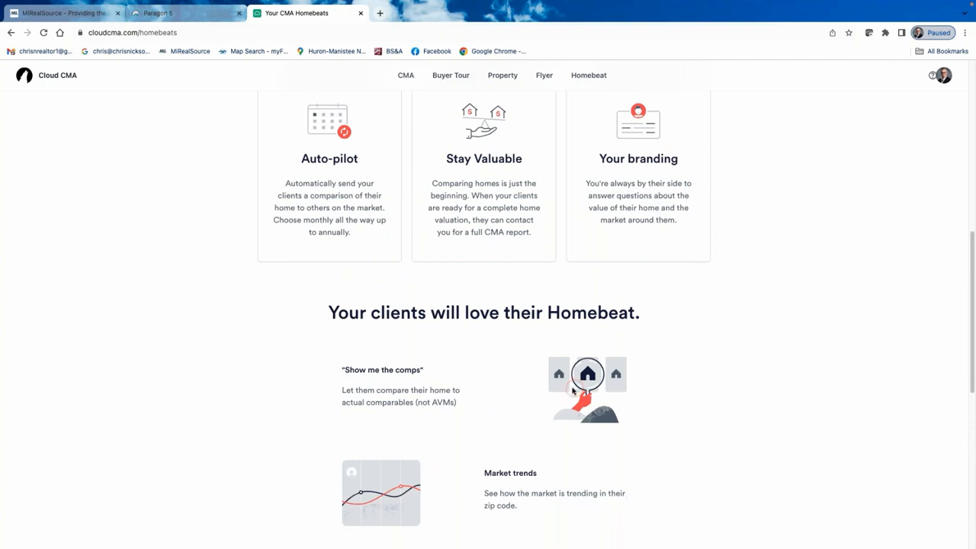
scroll(567, 320, up, 1)
scroll(567, 320, up, 4)
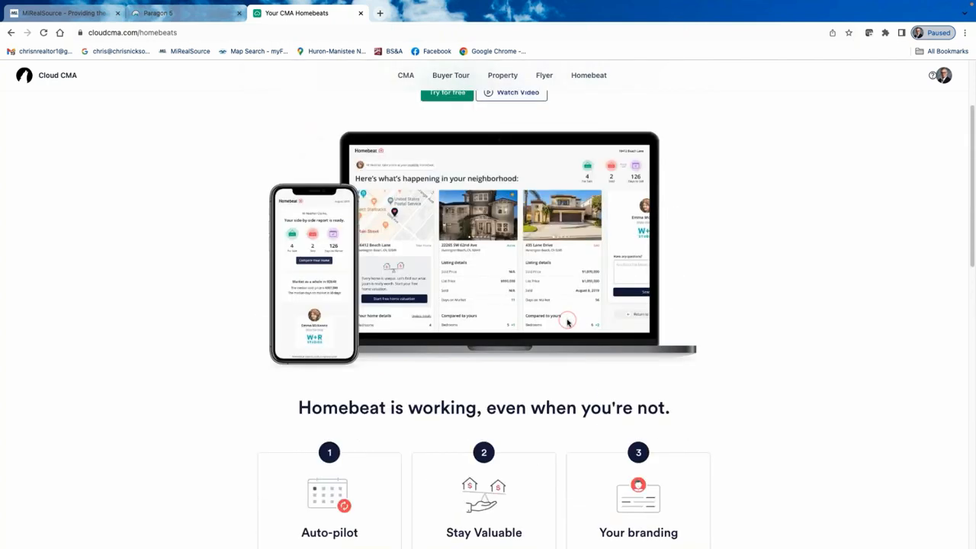
scroll(397, 246, up, 2)
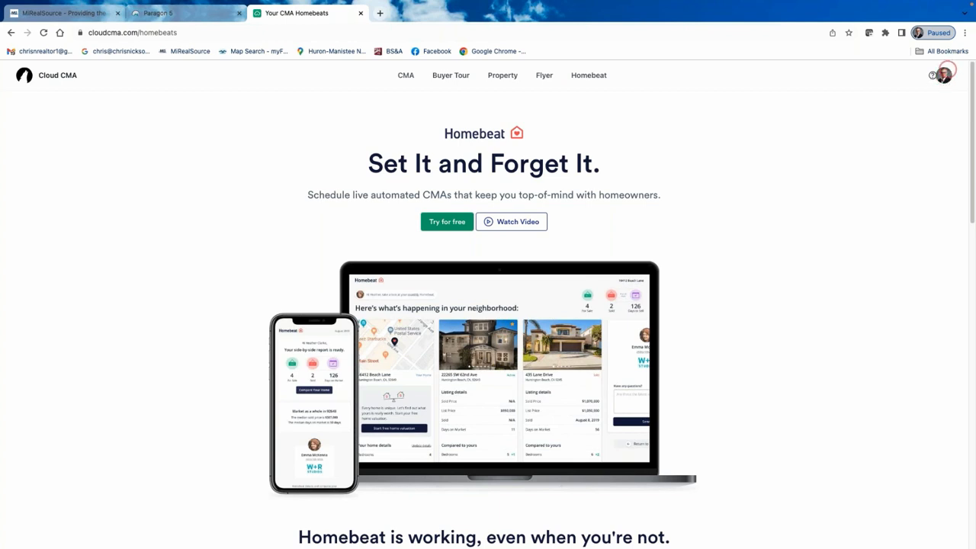
Open Account Settings from the avatar menu and review the Profile's name, company, logo, city and state.
click(944, 77)
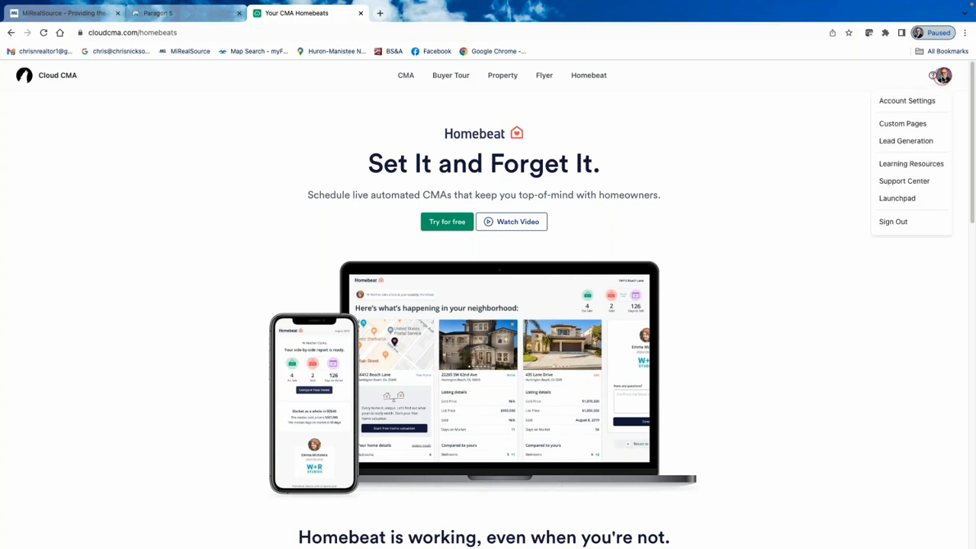
click(919, 98)
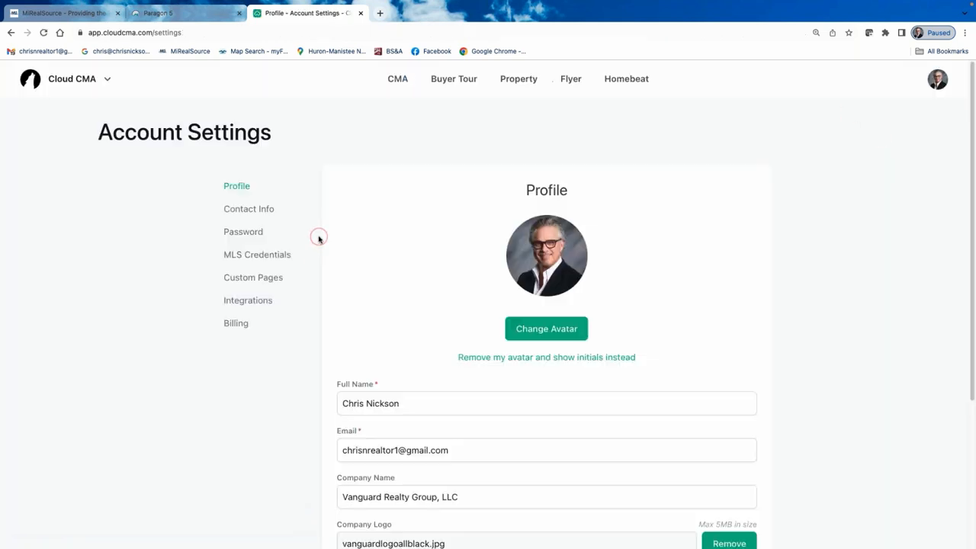
scroll(403, 367, down, 1)
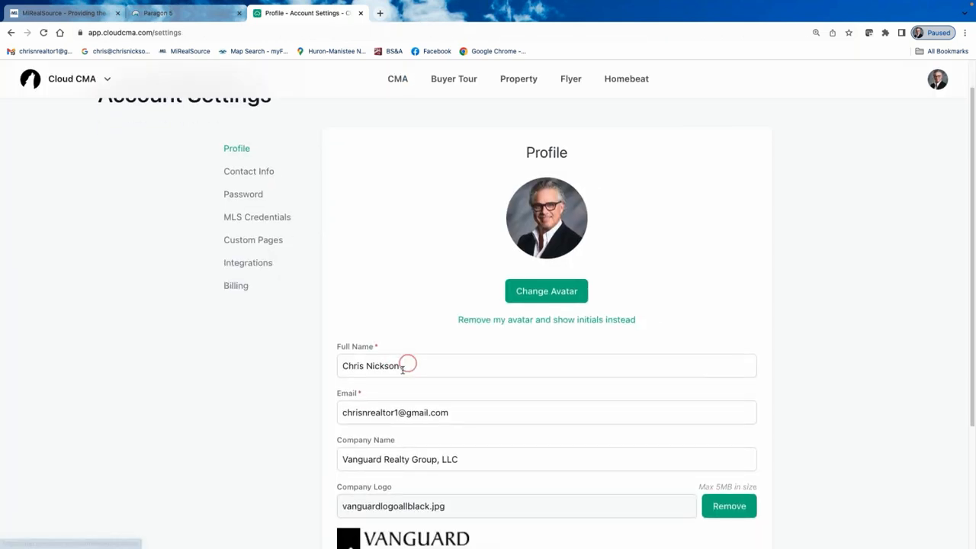
scroll(531, 391, down, 3)
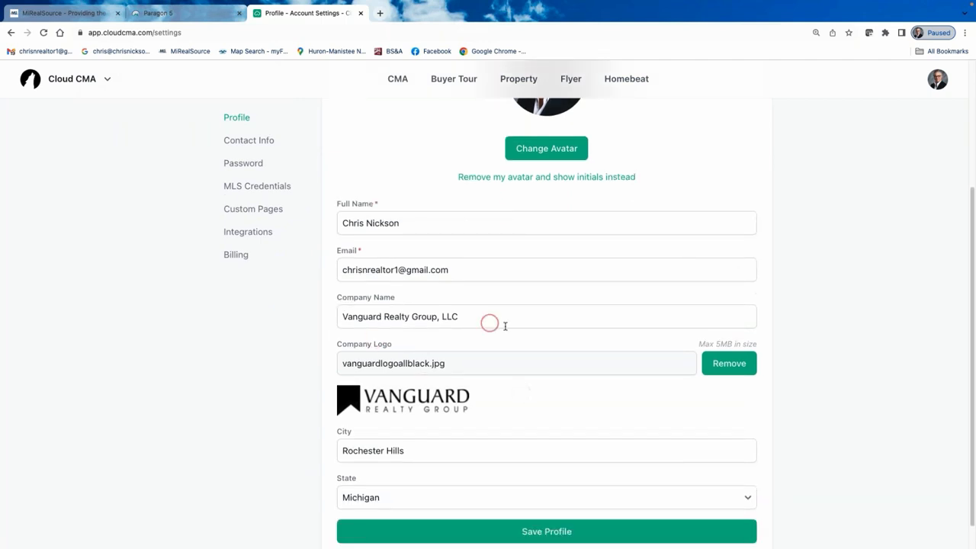
scroll(497, 327, down, 1)
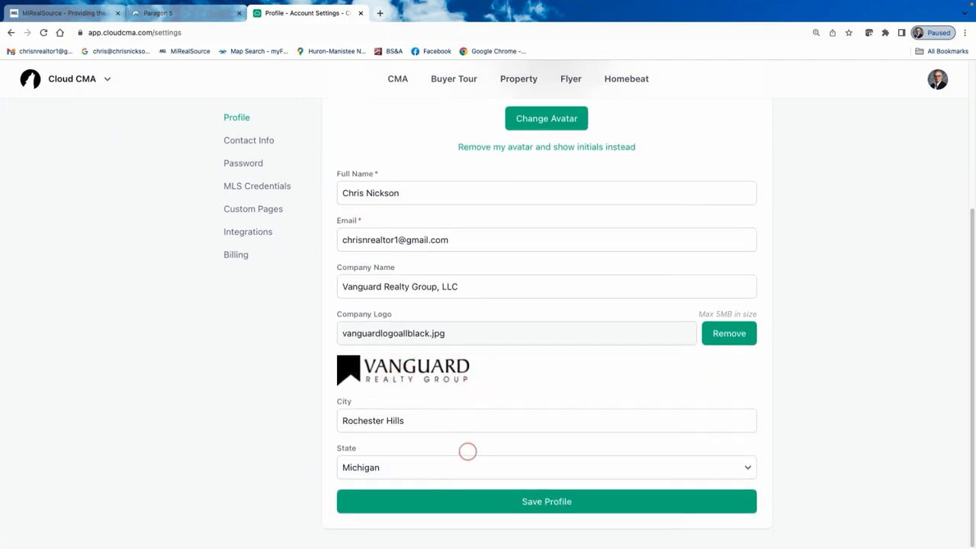
scroll(579, 435, up, 1)
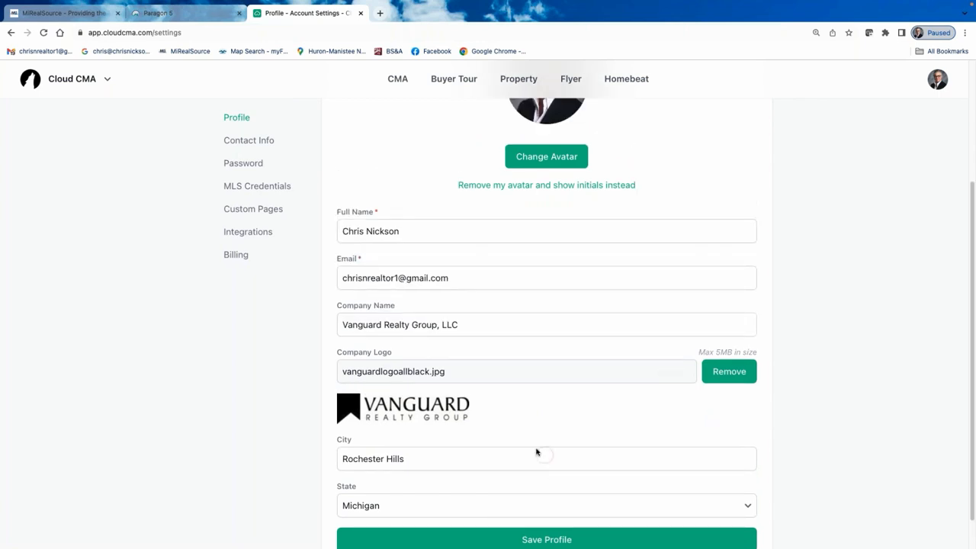
scroll(537, 453, up, 4)
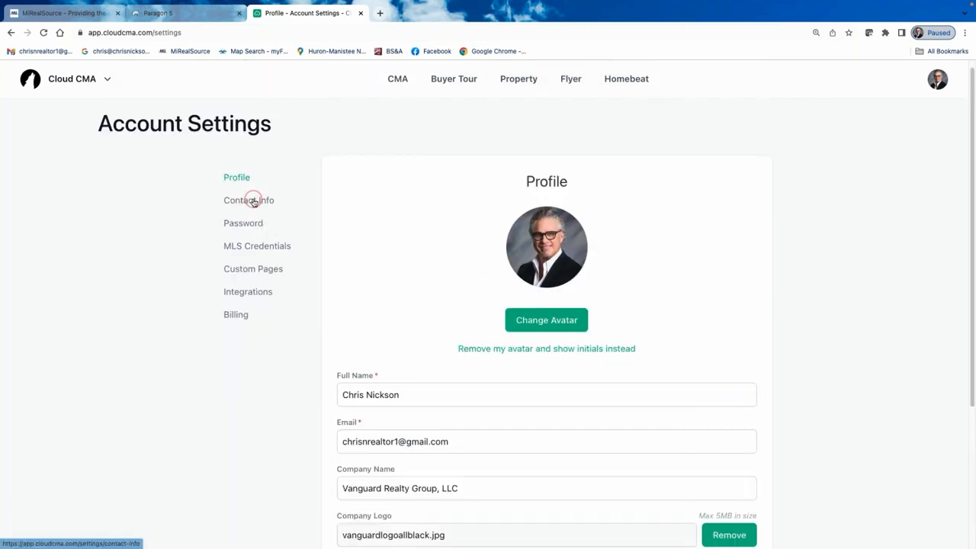
Review the Mobile and E-mail contacts under Contact Info, dismissing the Contact Method list unchanged.
click(254, 201)
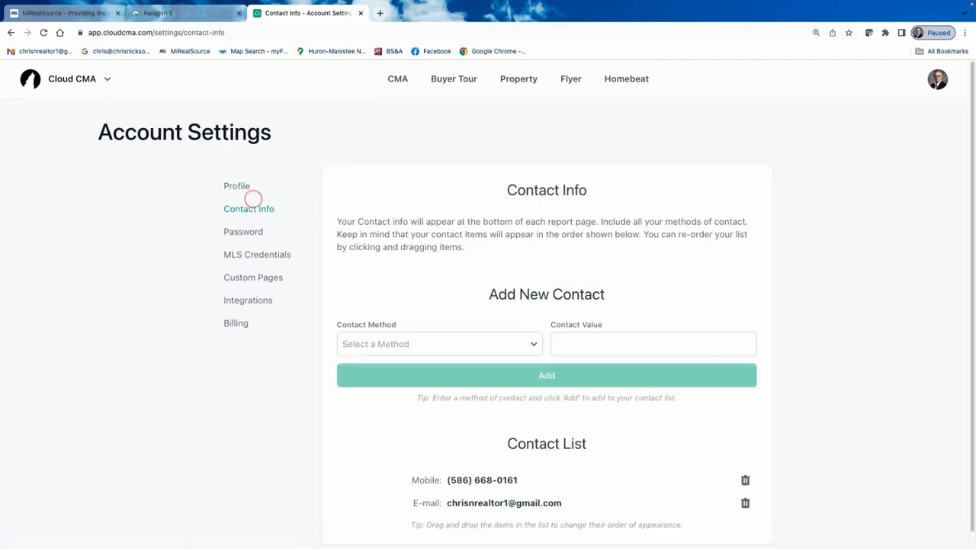
click(237, 187)
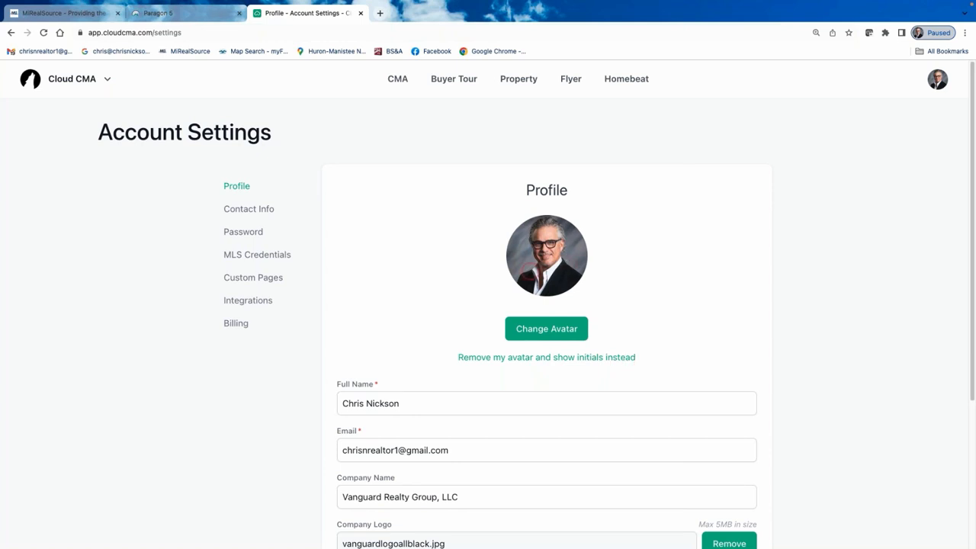
click(539, 330)
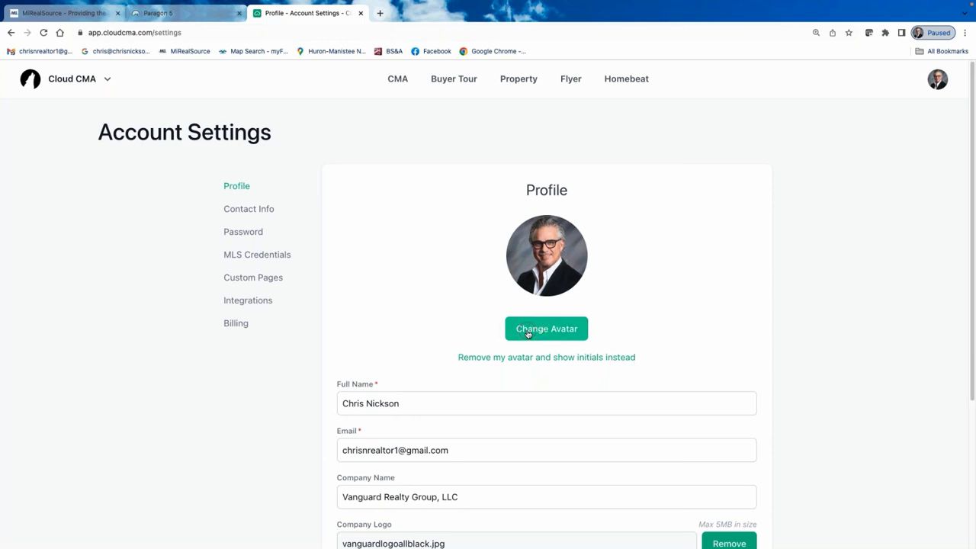
click(246, 212)
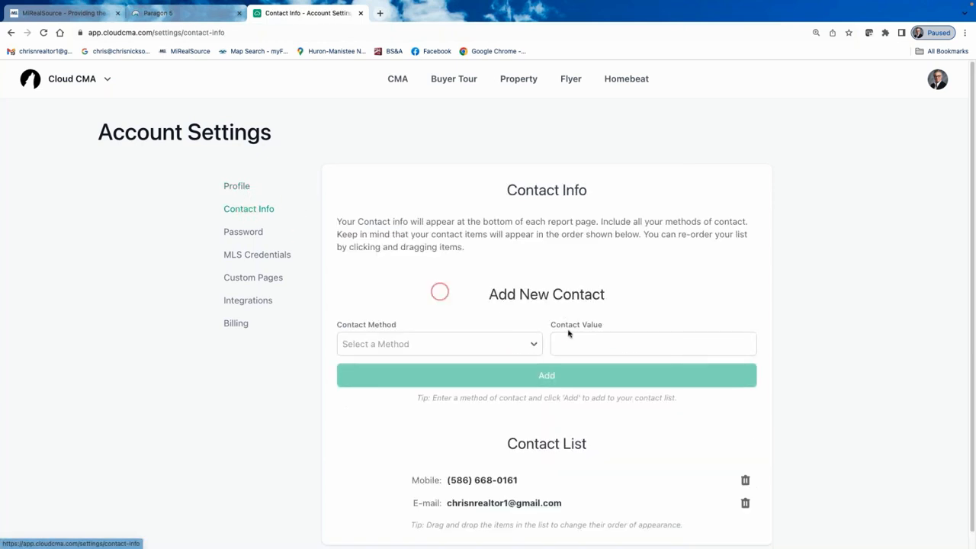
scroll(610, 316, down, 1)
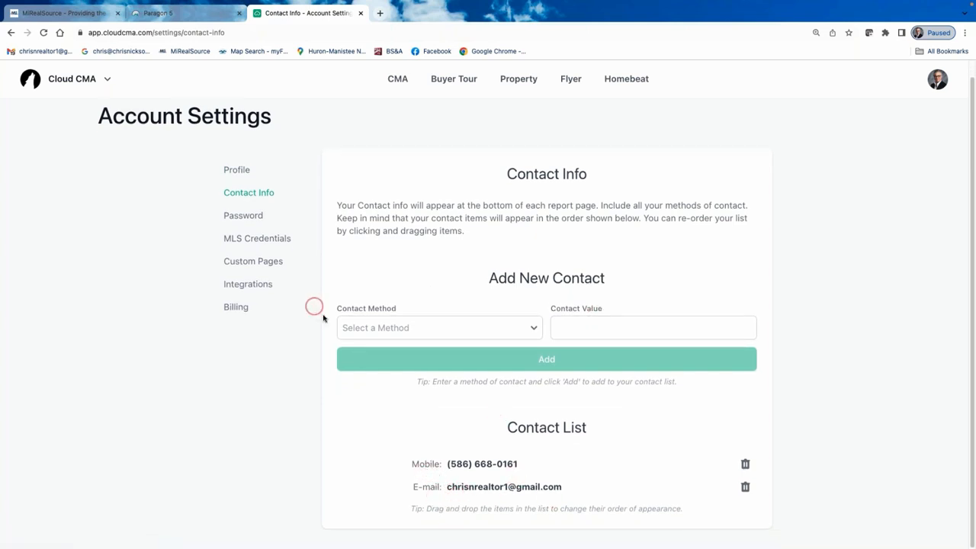
click(532, 329)
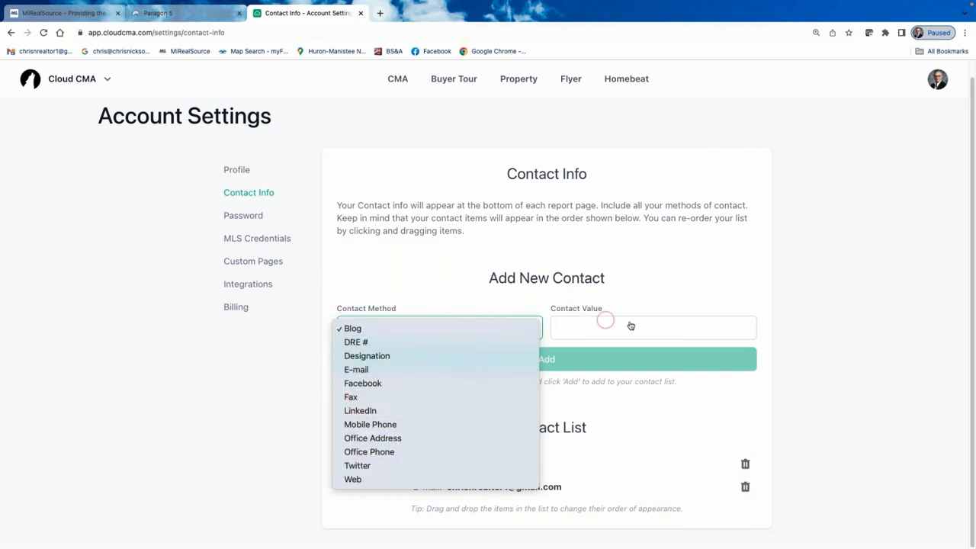
click(865, 305)
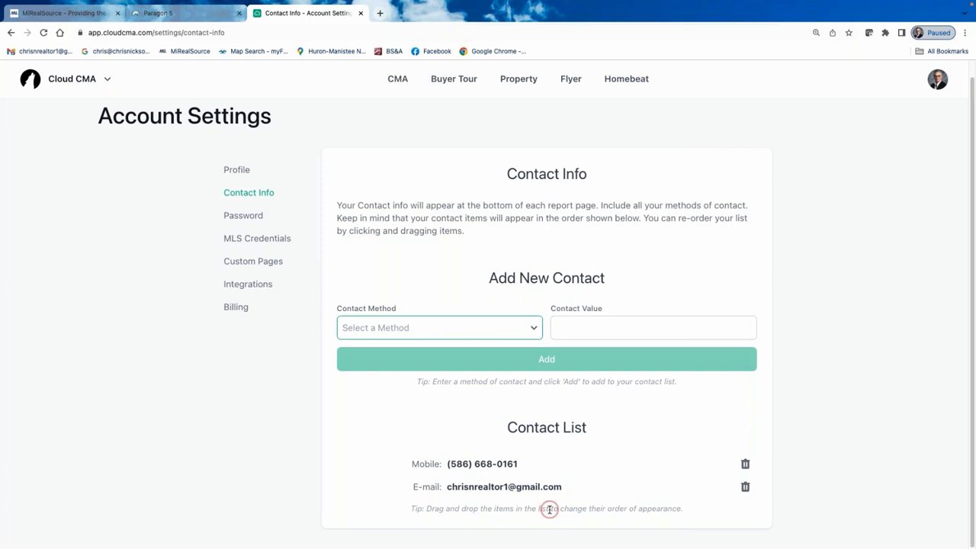
Review the Primary MLS form under MLS Credentials, then move to Custom Pages.
click(267, 239)
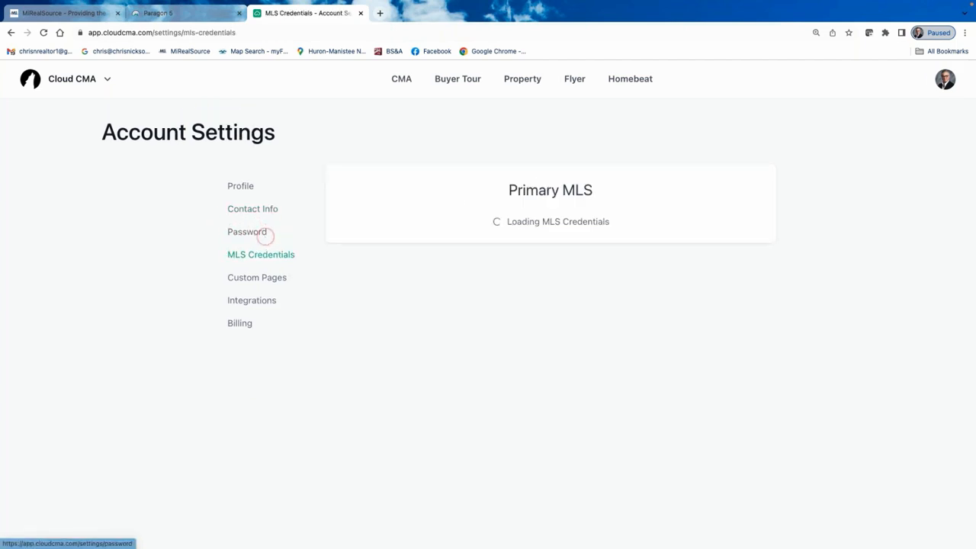
scroll(489, 310, down, 2)
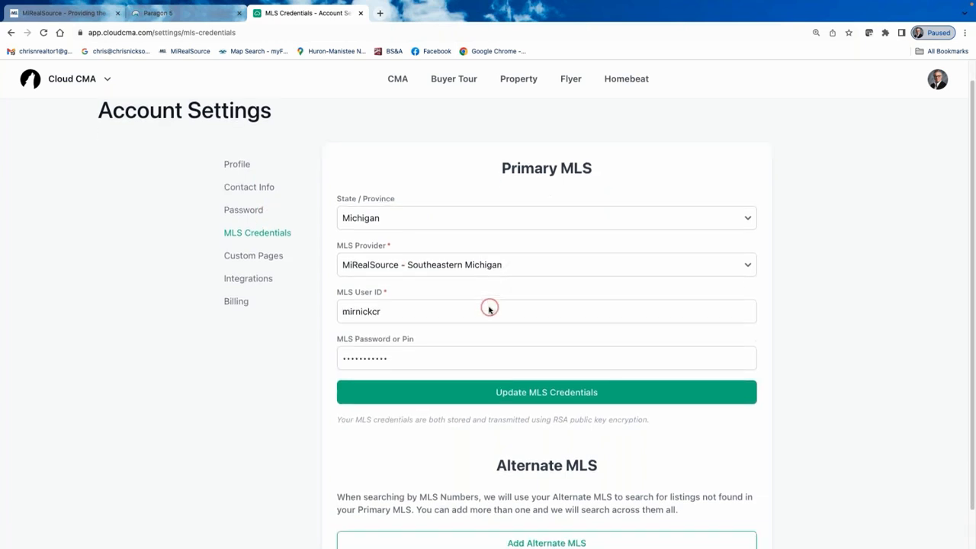
scroll(488, 309, up, 2)
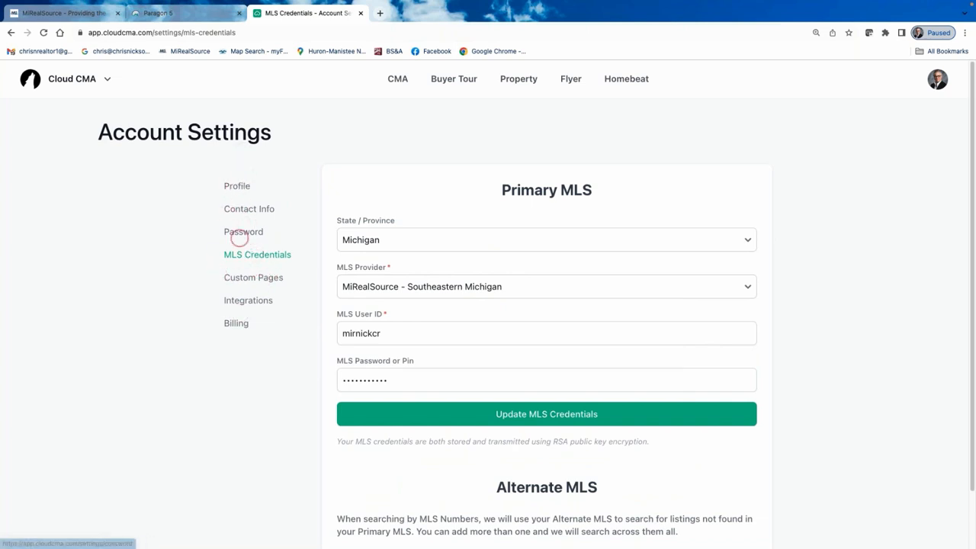
click(245, 279)
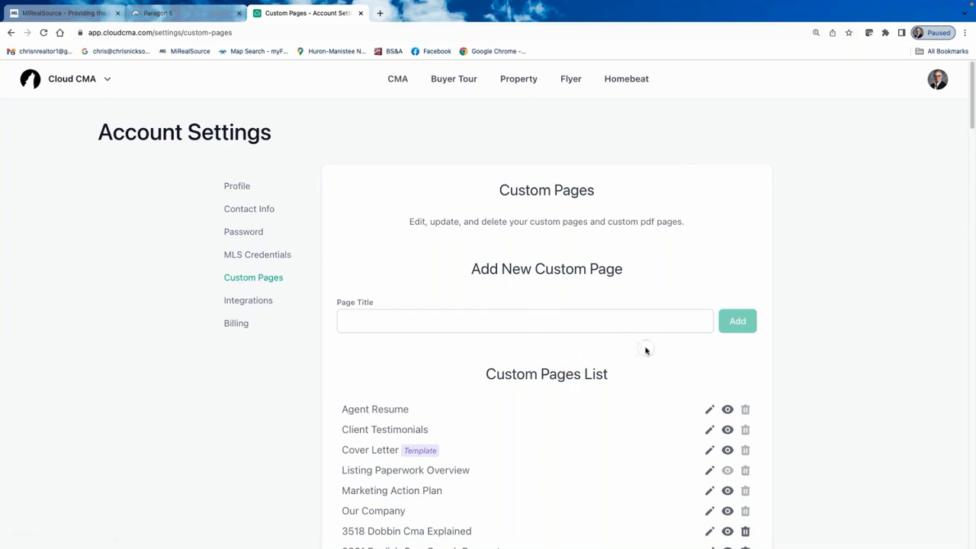
Create a new custom page titled 'Custom' via the Page Title field.
scroll(645, 344, down, 1)
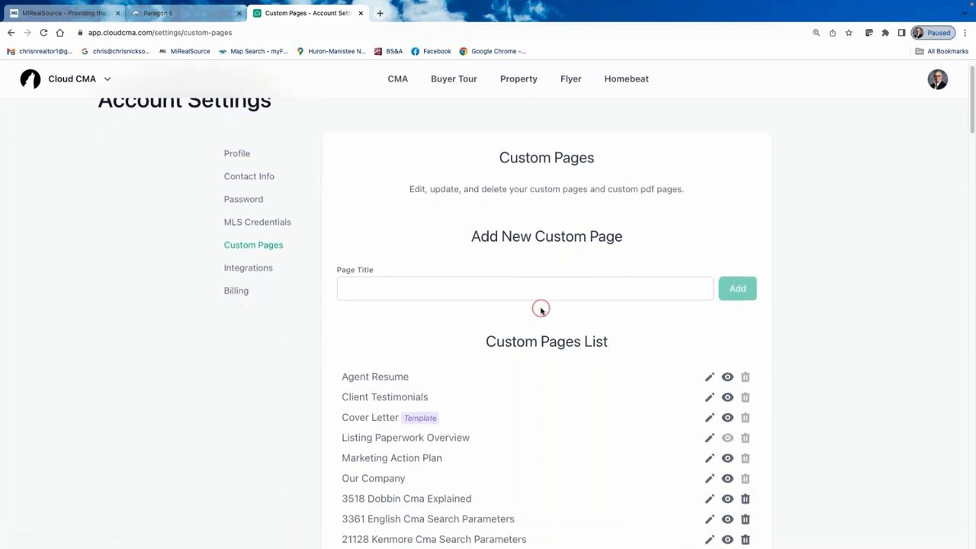
scroll(572, 380, down, 1)
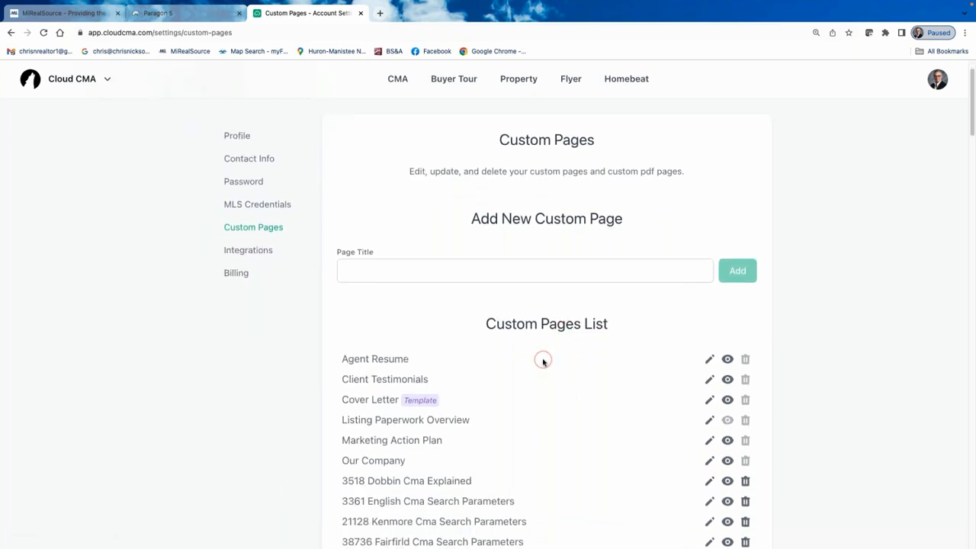
scroll(543, 362, down, 4)
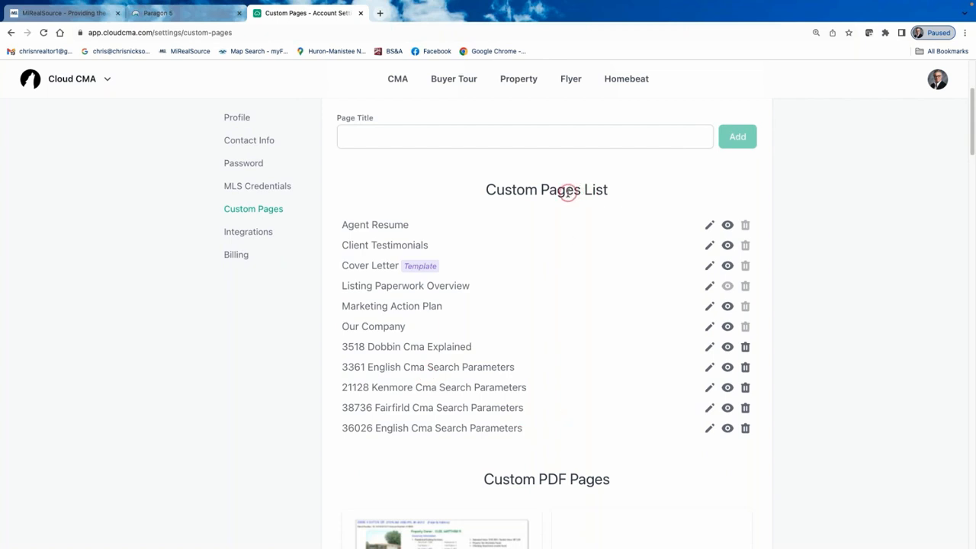
click(372, 134)
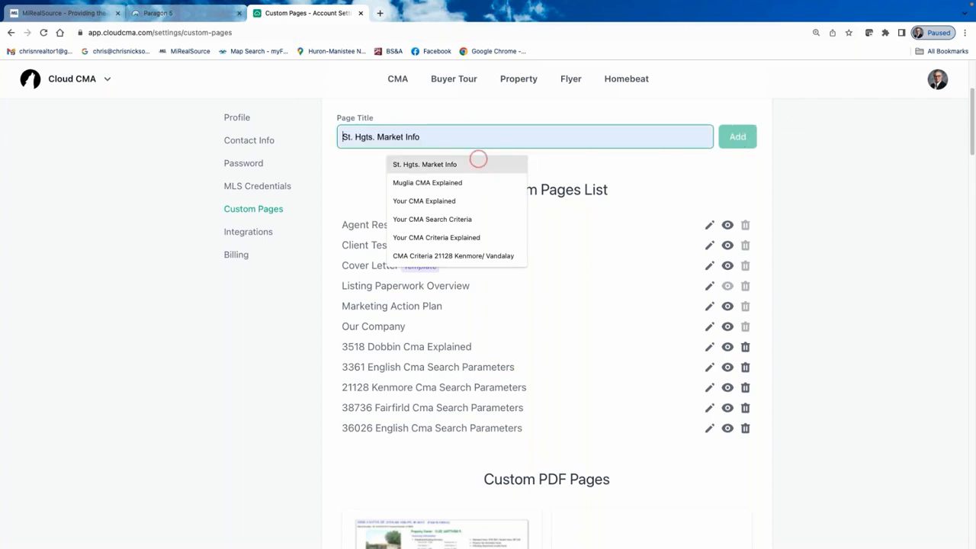
text(Custom Page)
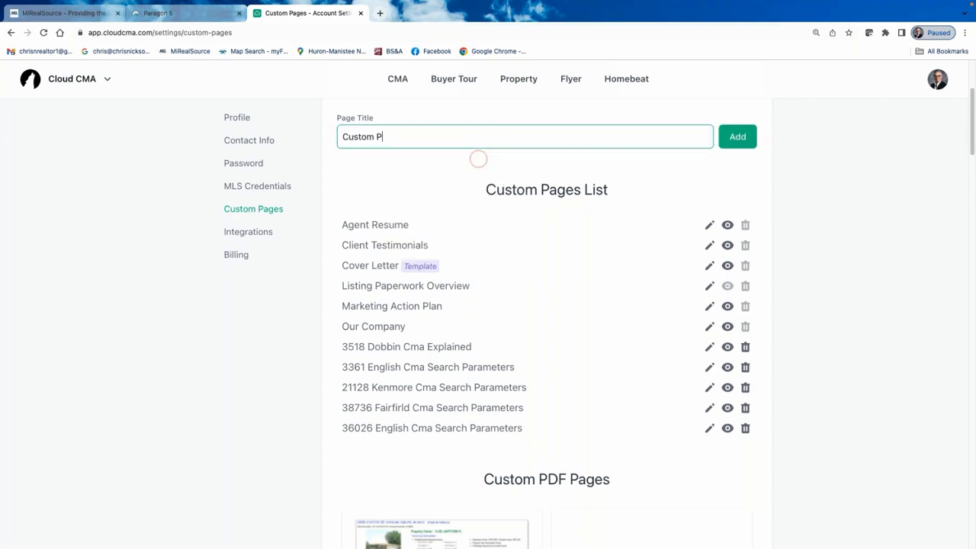
click(739, 137)
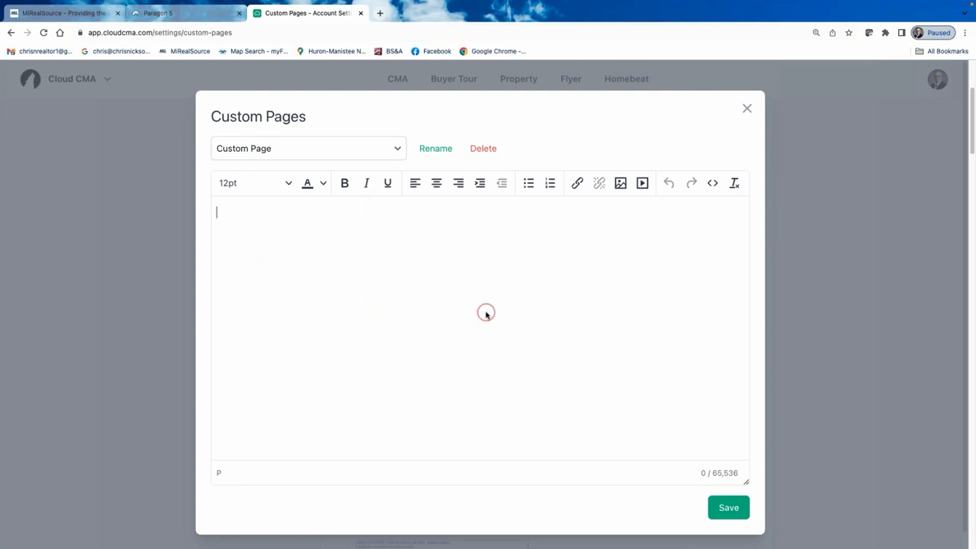
Close the new page's editor, open Agent Resume for a look, then close it.
click(748, 109)
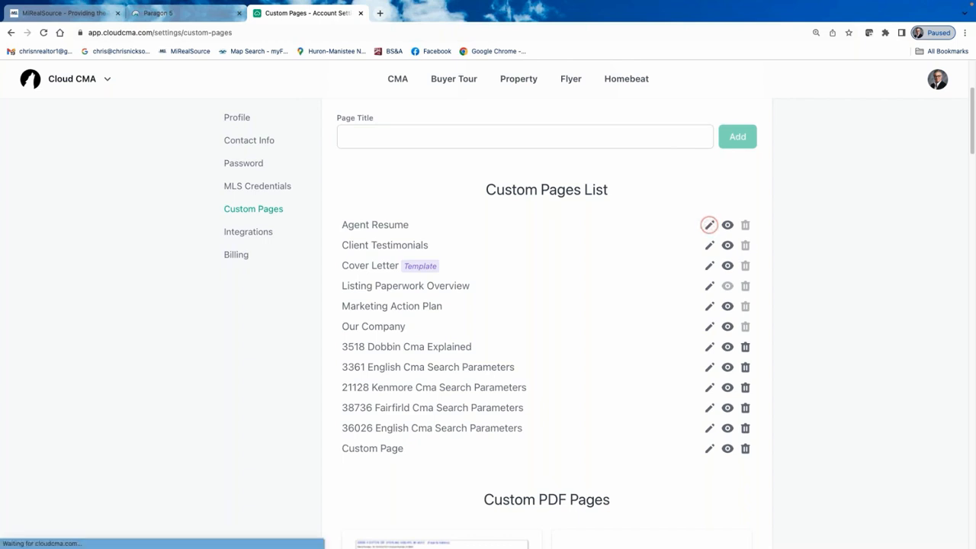
click(709, 226)
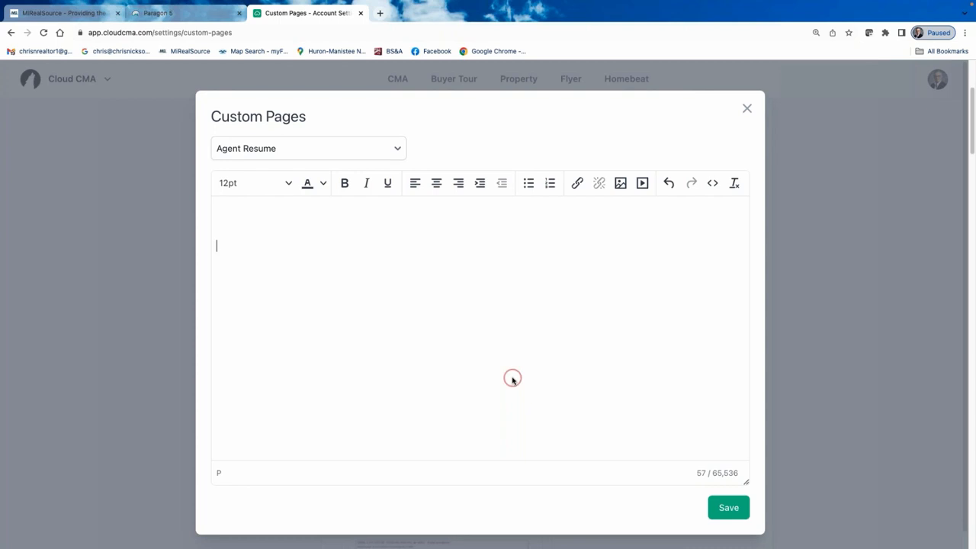
click(747, 109)
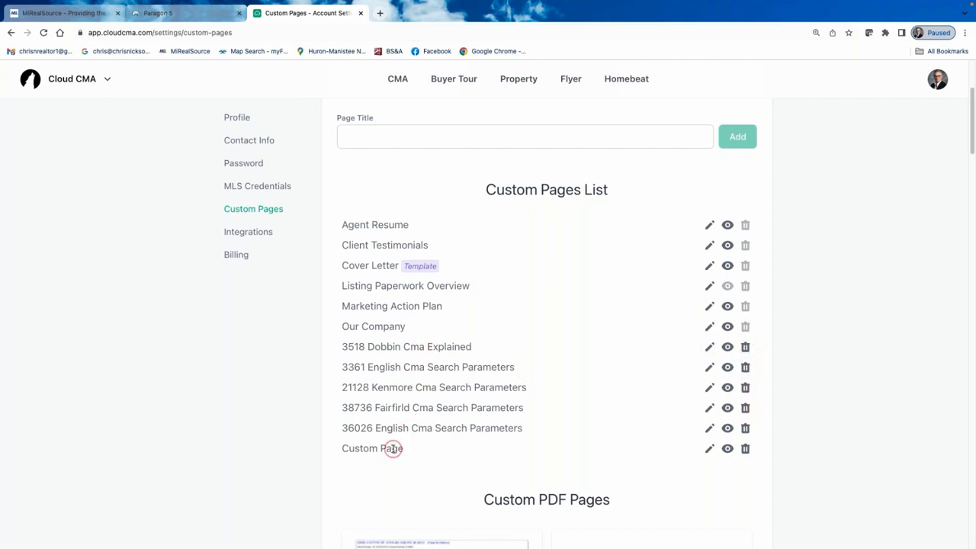
Permanently delete the Custom Page from the custom pages.
click(709, 448)
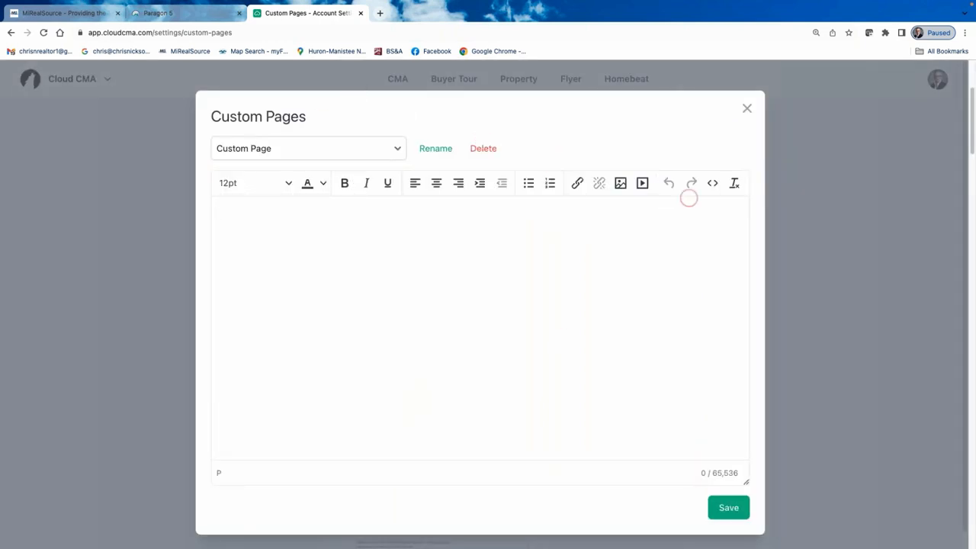
click(484, 149)
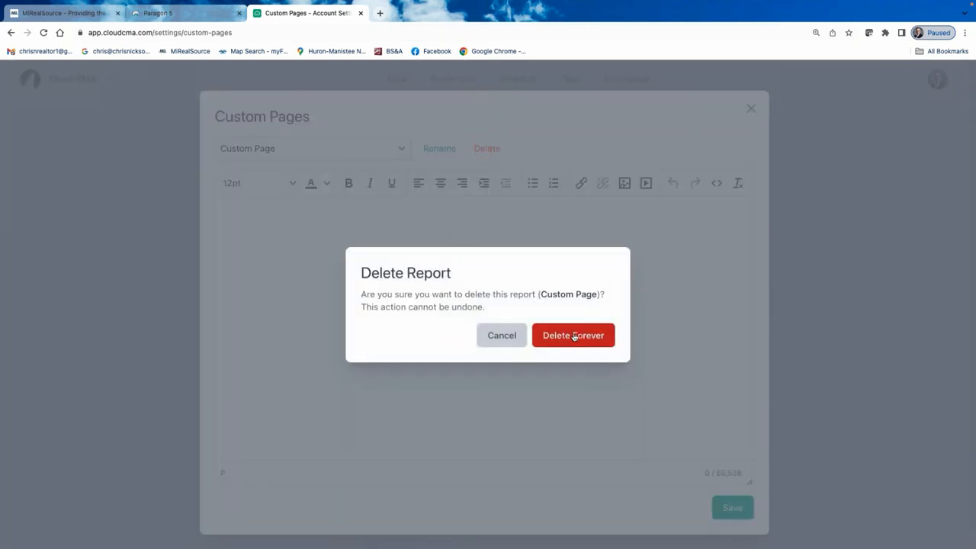
click(574, 336)
click(747, 108)
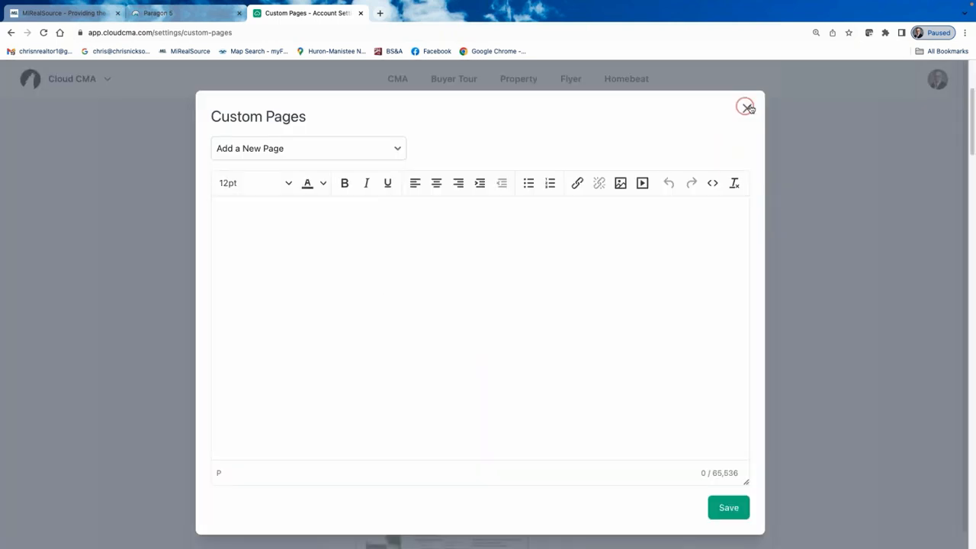
click(748, 108)
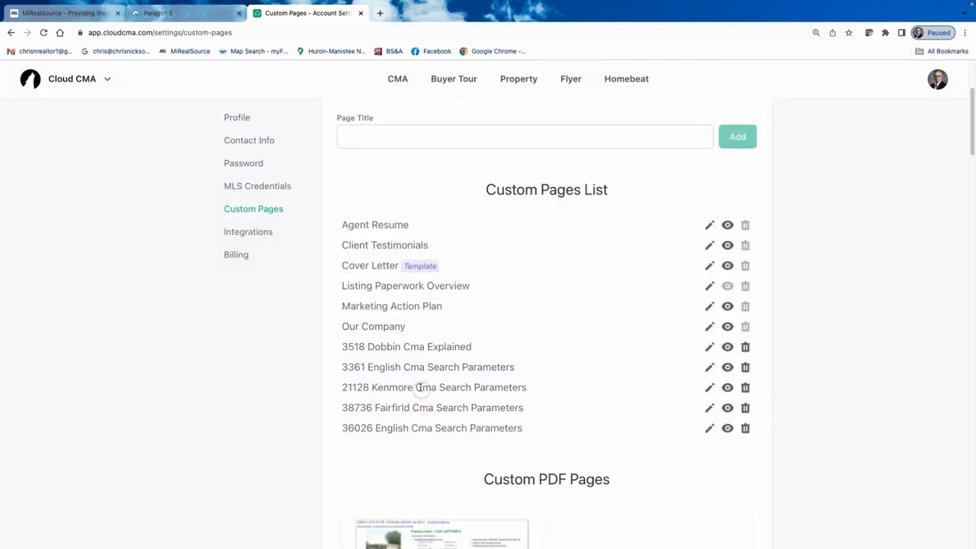
click(728, 388)
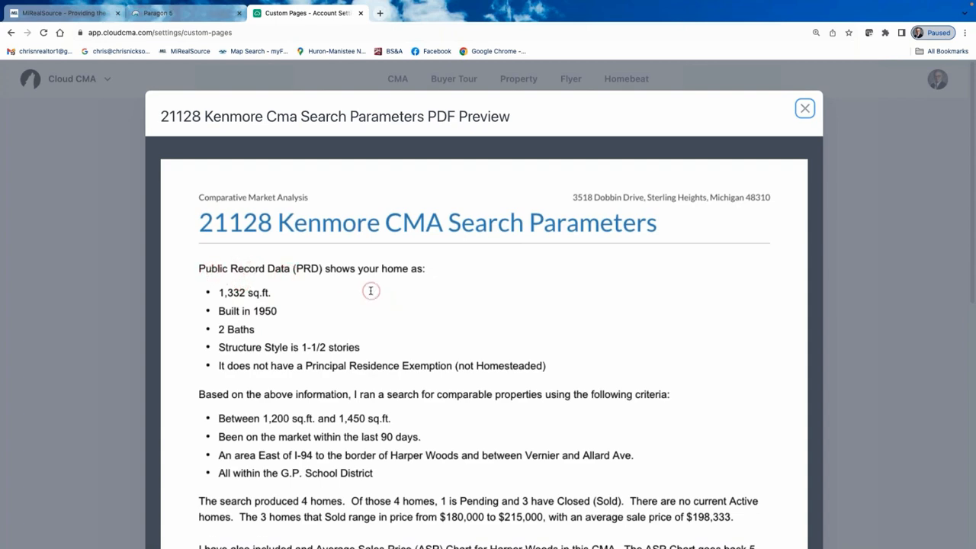
Scroll through the Kenmore preview's search criteria, disclaimer and signature, ending back at the top.
scroll(371, 291, down, 2)
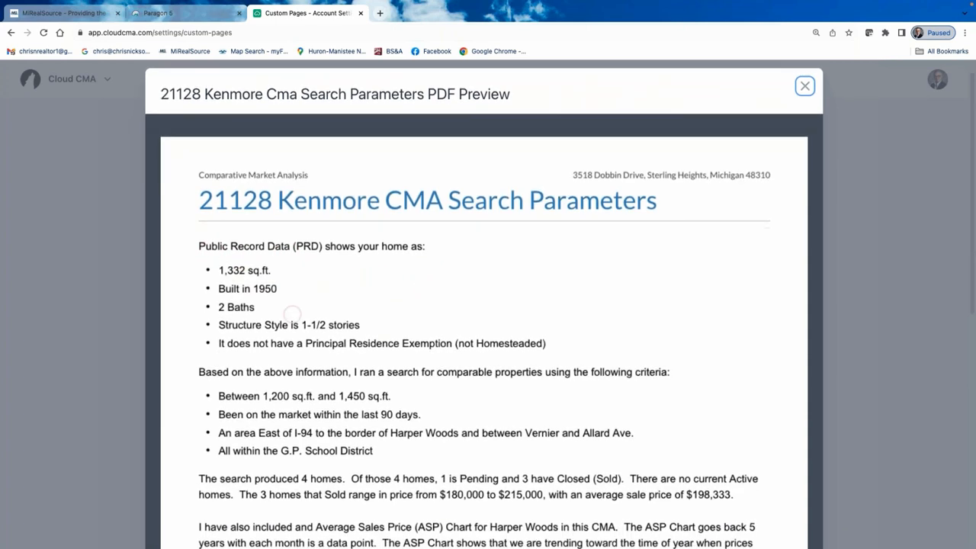
scroll(292, 313, down, 10)
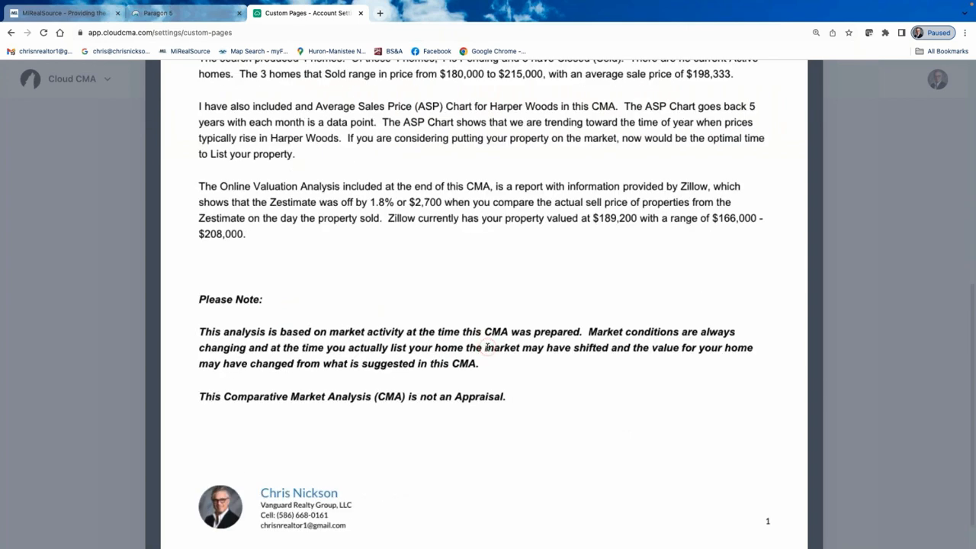
scroll(488, 331, up, 4)
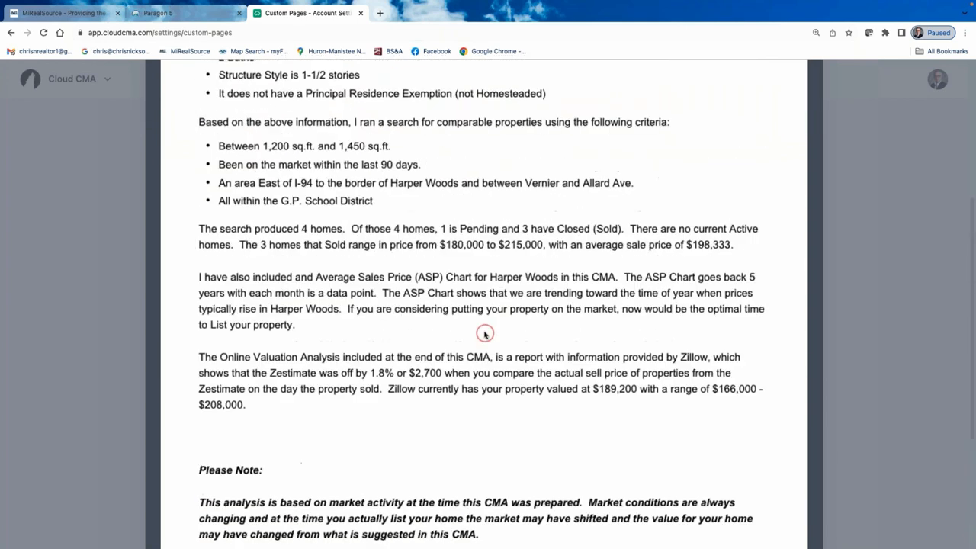
scroll(484, 331, down, 5)
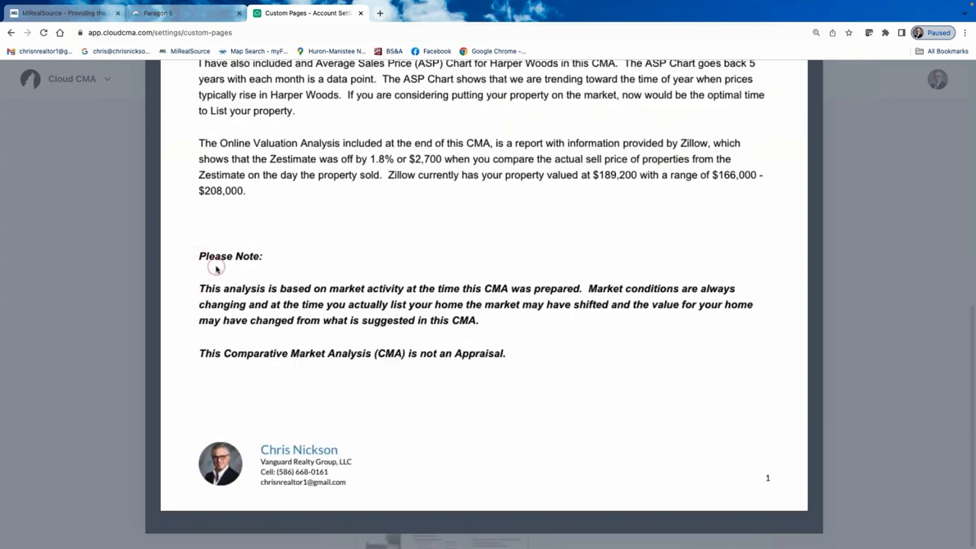
scroll(319, 268, up, 1)
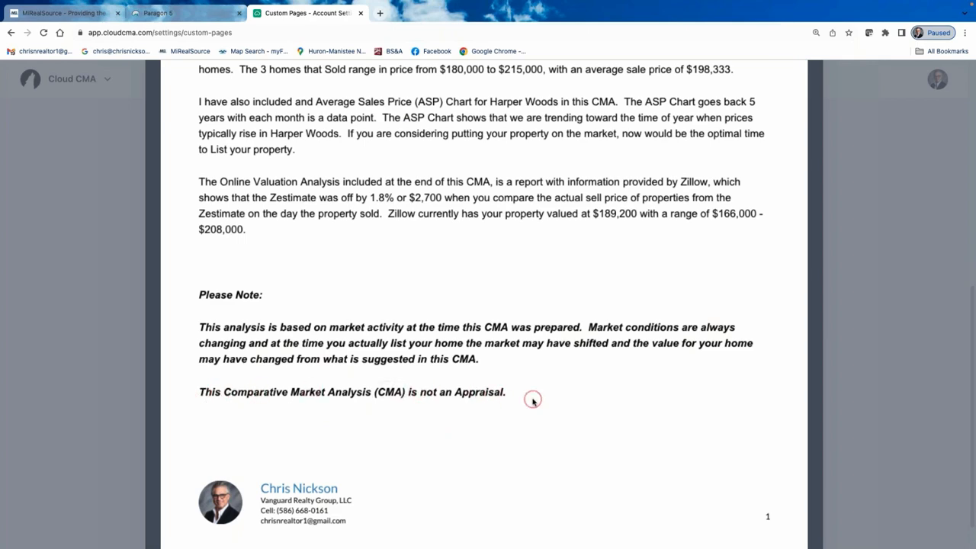
scroll(526, 396, up, 5)
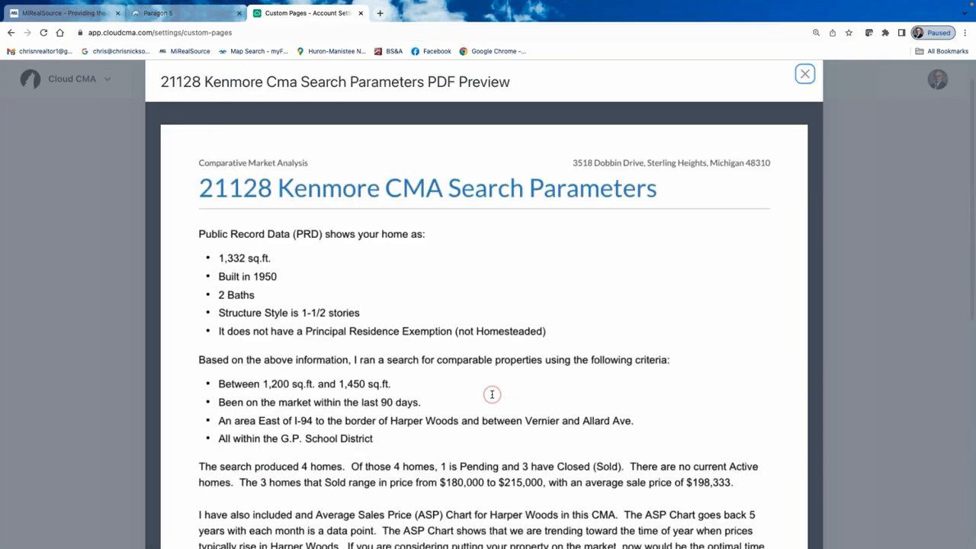
scroll(492, 394, down, 4)
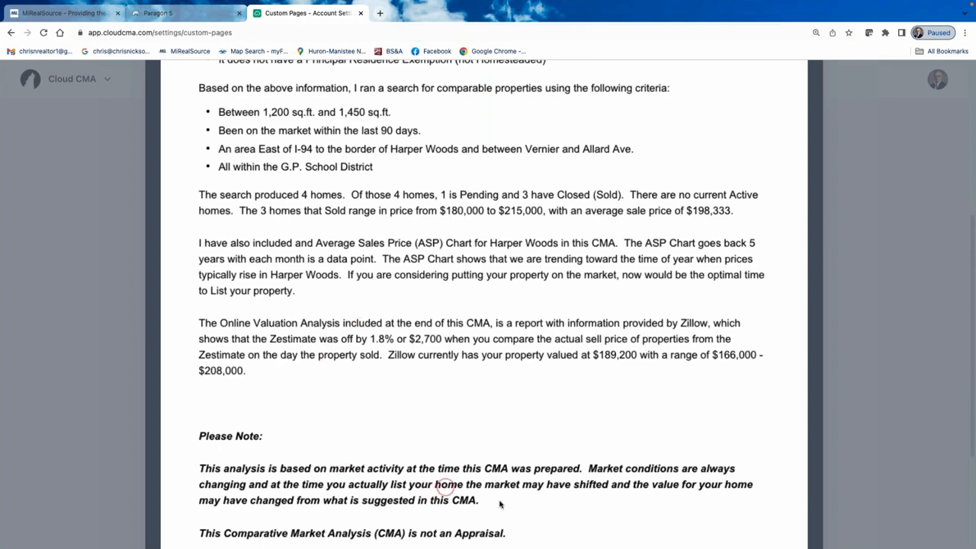
scroll(420, 458, down, 1)
scroll(342, 416, up, 9)
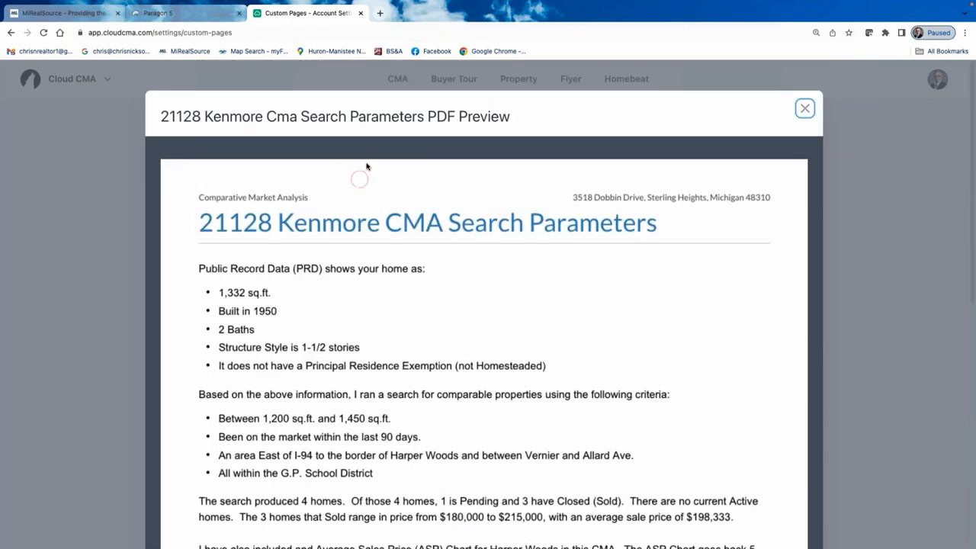
scroll(392, 334, down, 10)
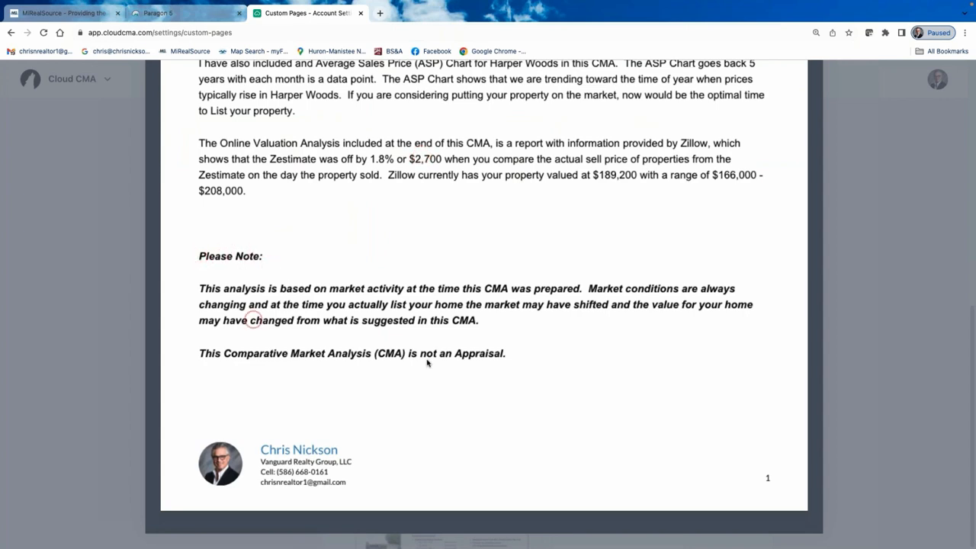
scroll(496, 331, up, 15)
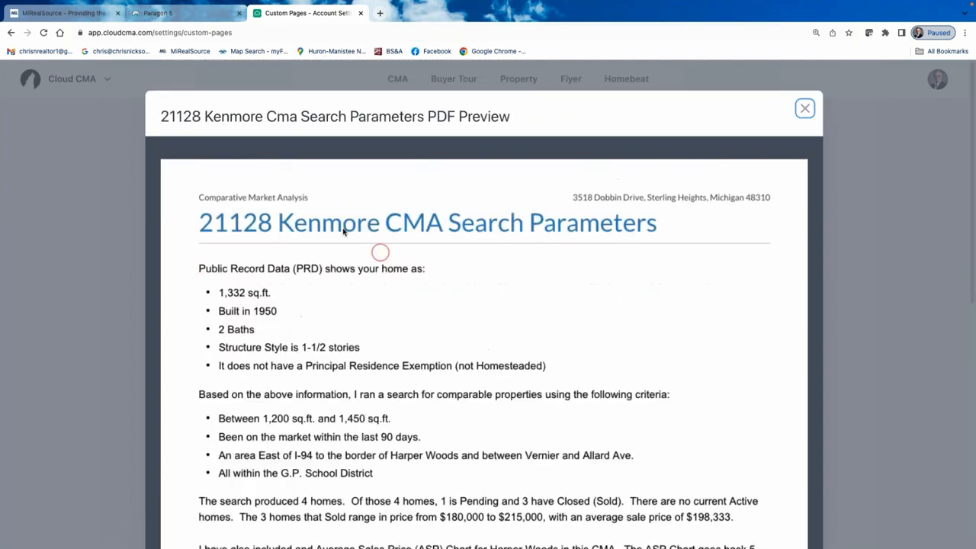
Leave the PDF preview and go back to the Custom Pages List in settings.
click(10, 32)
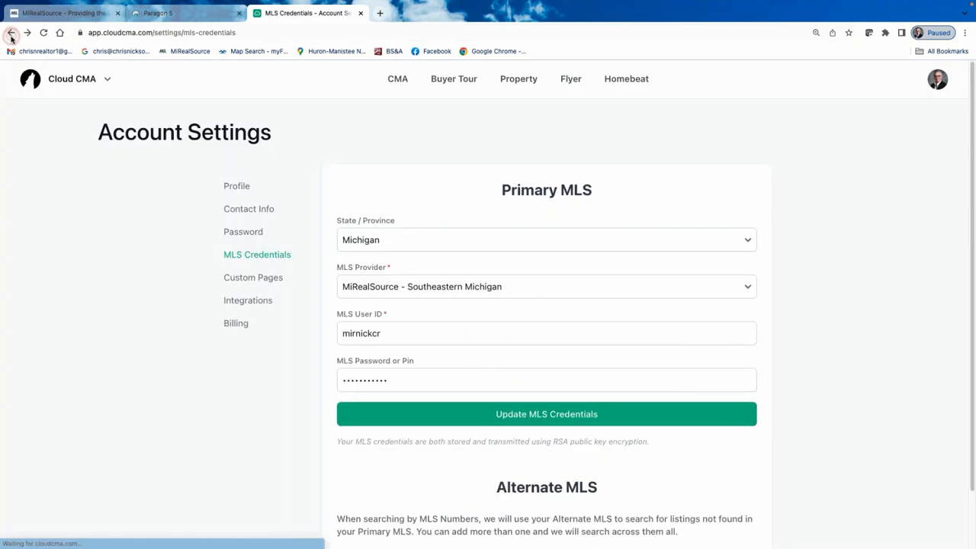
click(262, 279)
scroll(626, 384, down, 3)
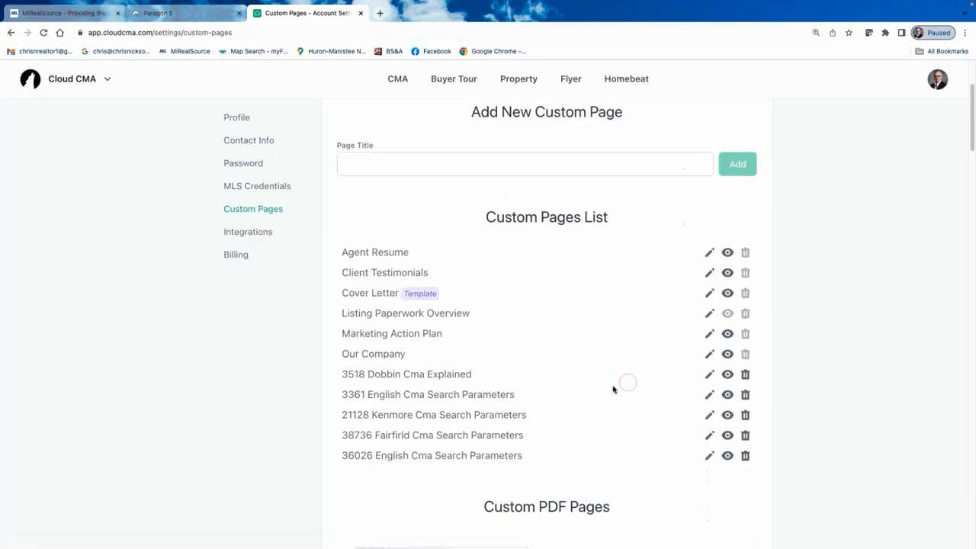
click(746, 392)
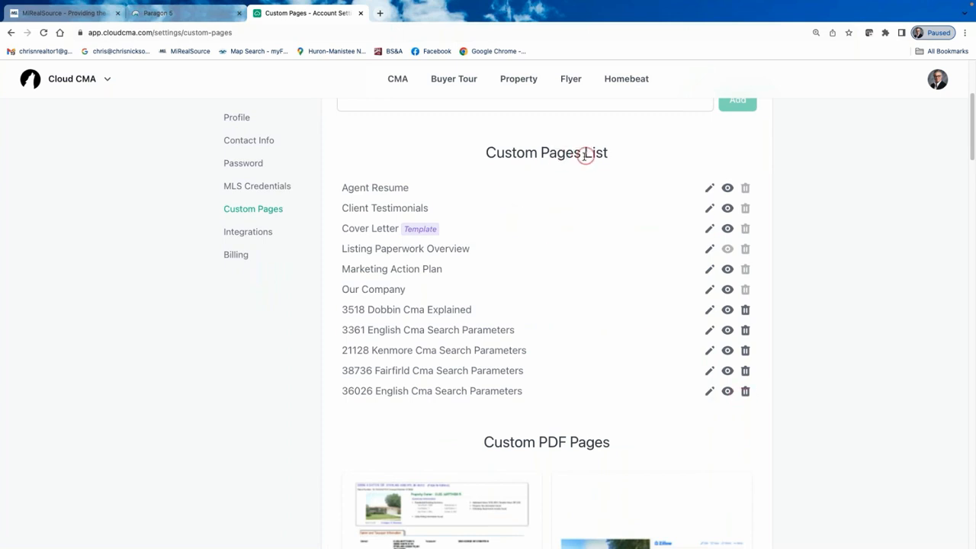
click(746, 392)
click(746, 392)
click(747, 393)
click(747, 391)
scroll(600, 347, down, 2)
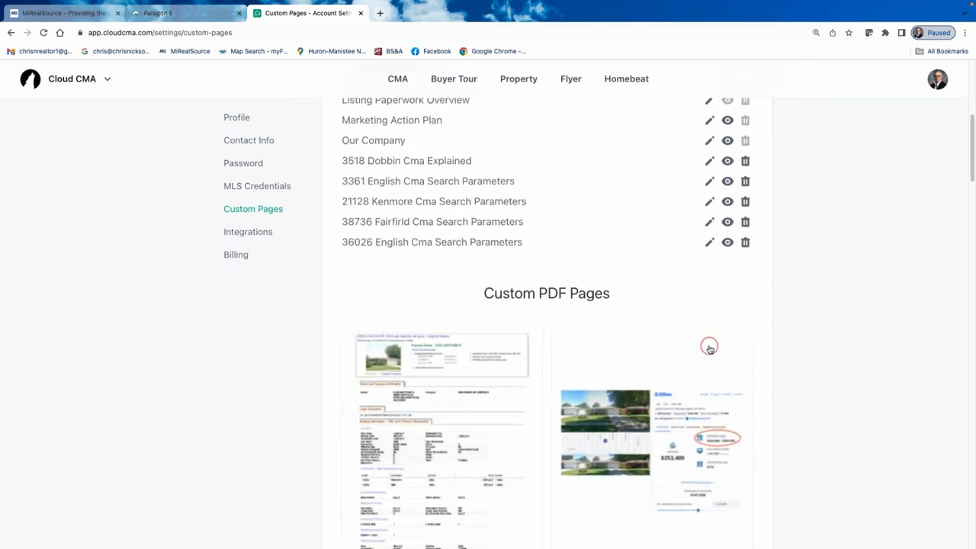
scroll(709, 347, up, 2)
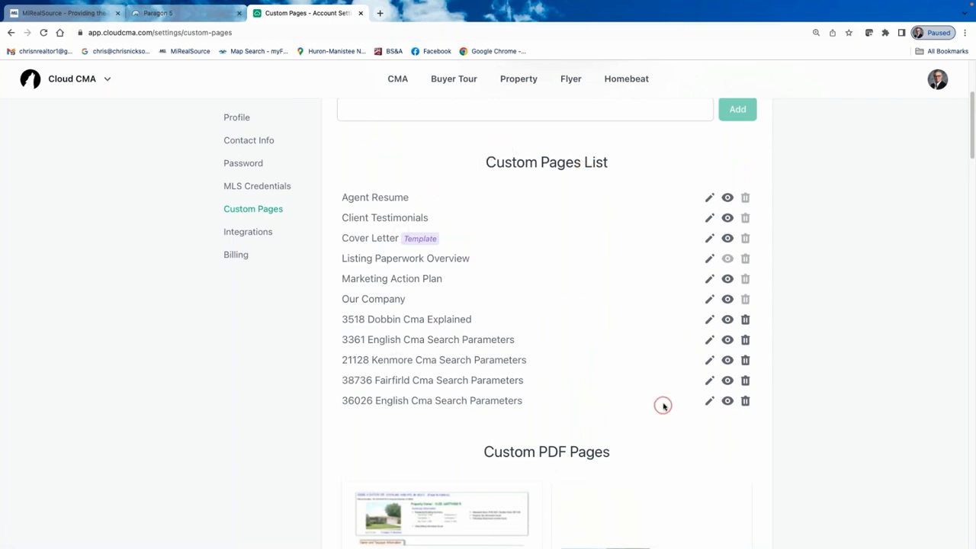
scroll(663, 406, down, 3)
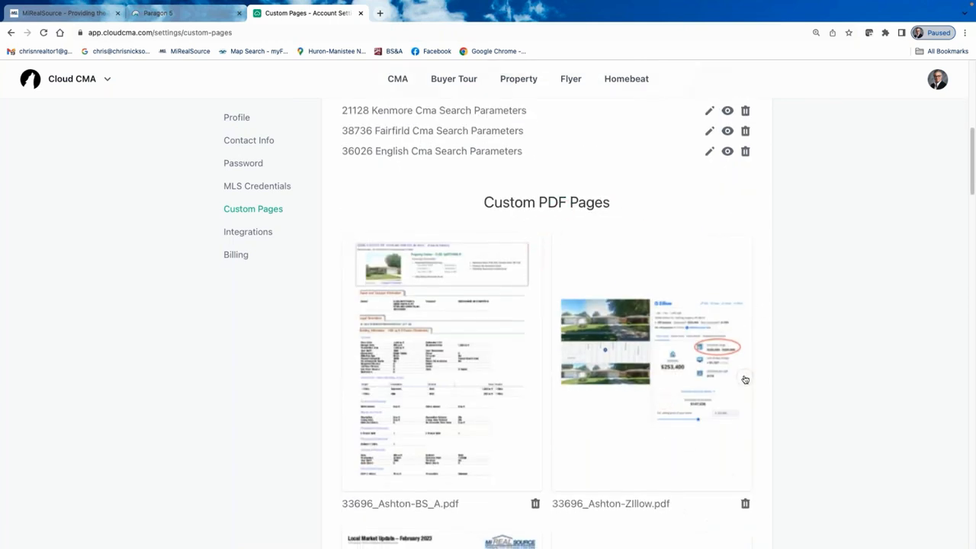
scroll(745, 379, down, 12)
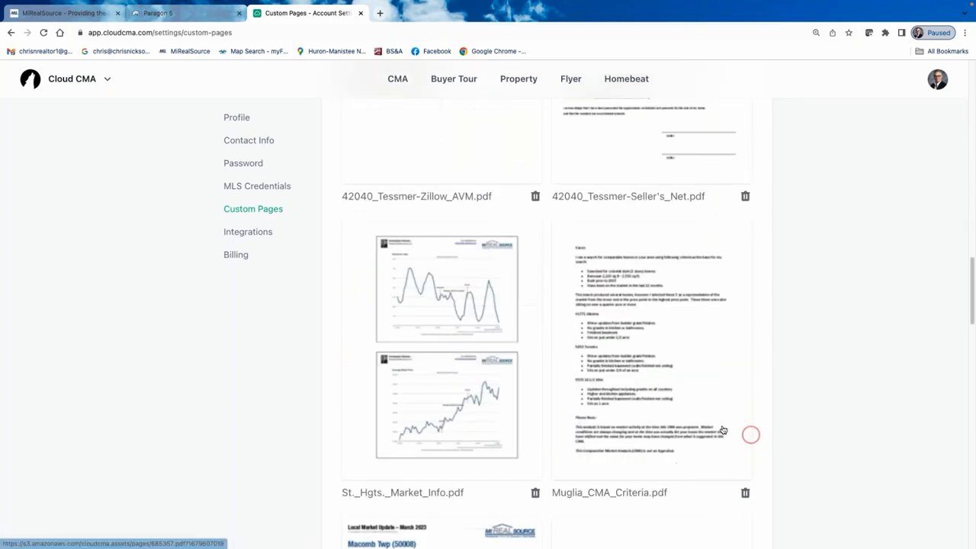
scroll(723, 431, down, 11)
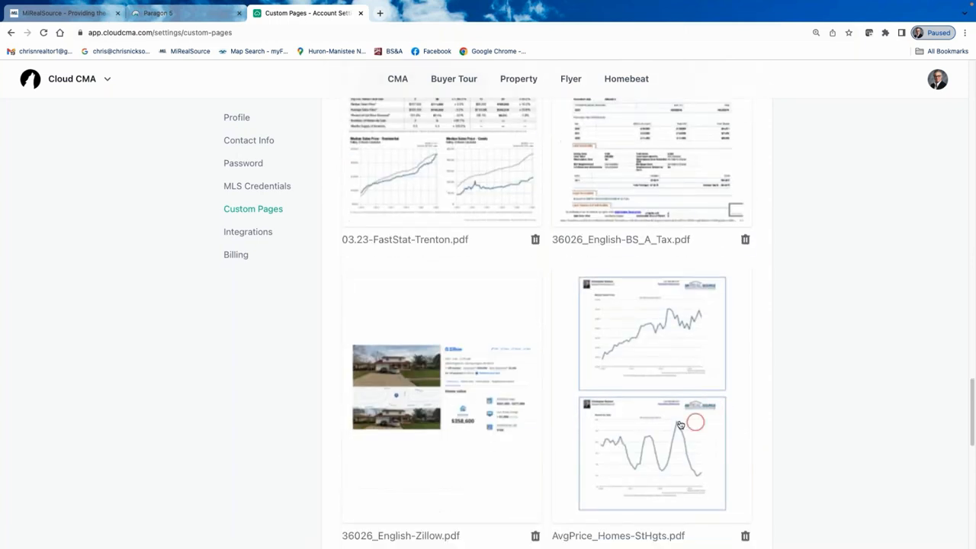
scroll(450, 385, up, 1)
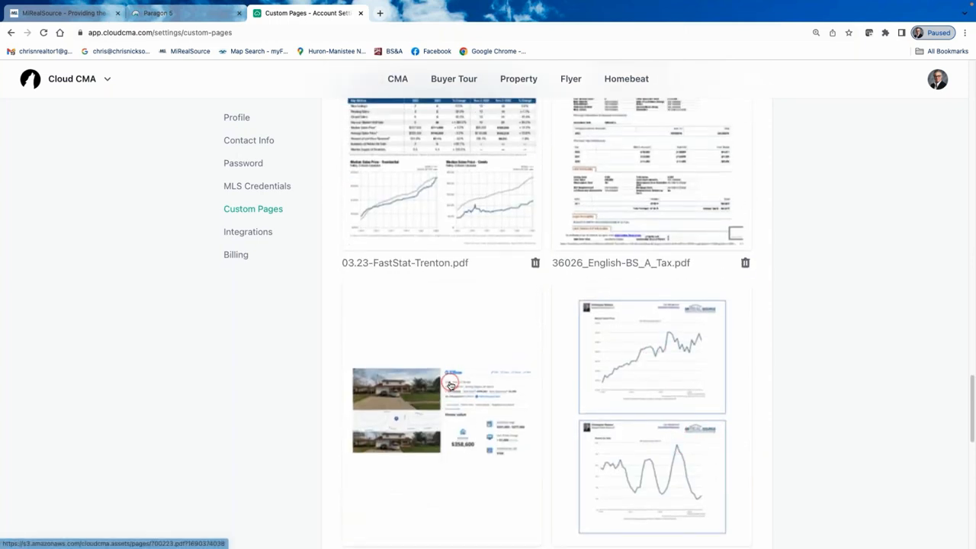
scroll(450, 385, up, 4)
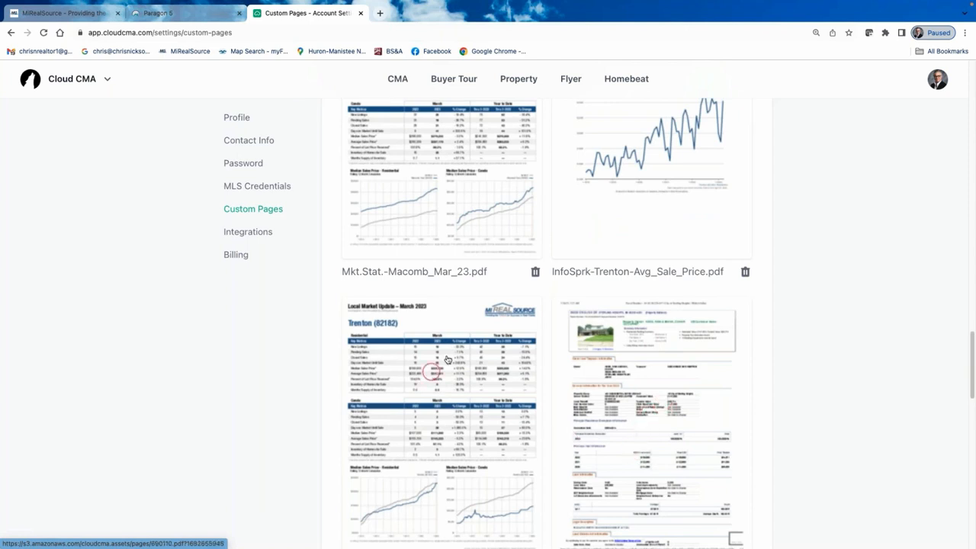
scroll(448, 358, up, 3)
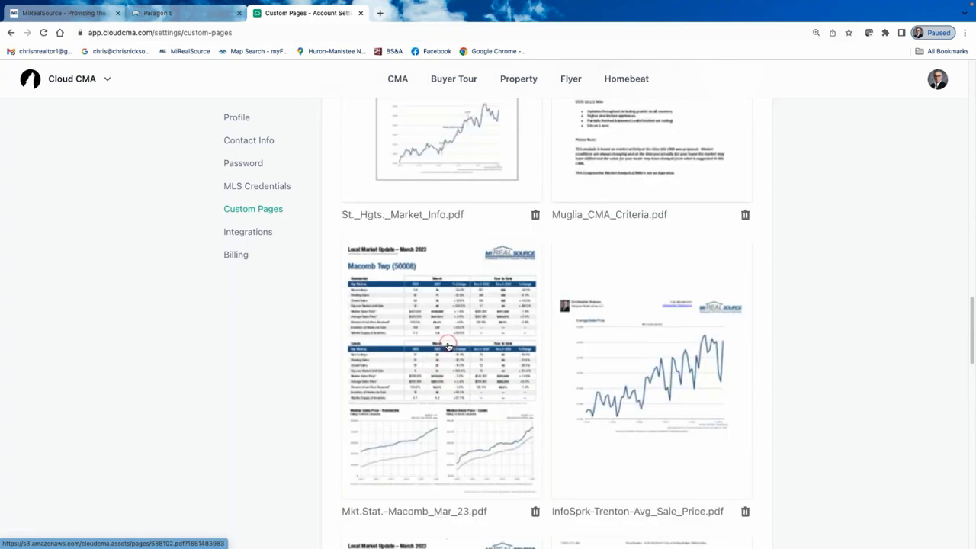
scroll(448, 345, down, 2)
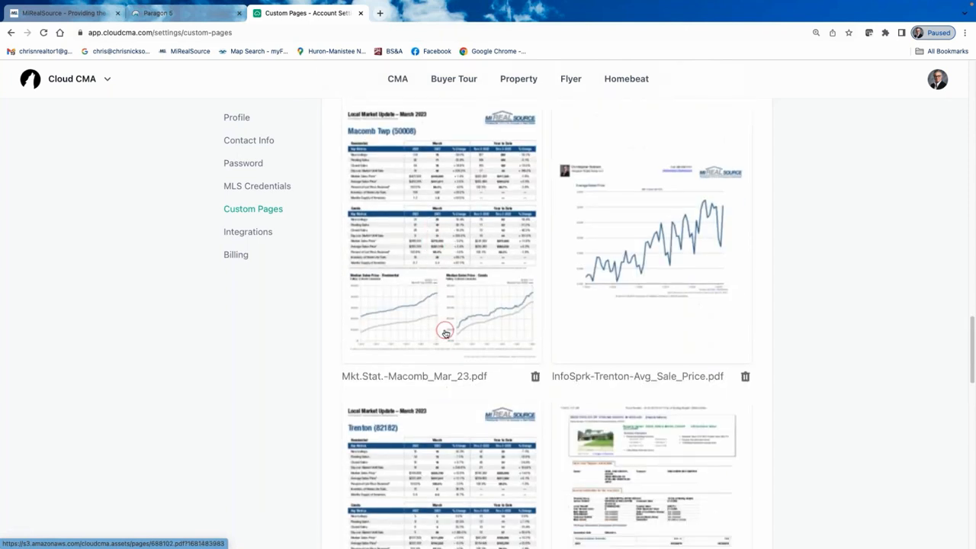
scroll(460, 328, down, 1)
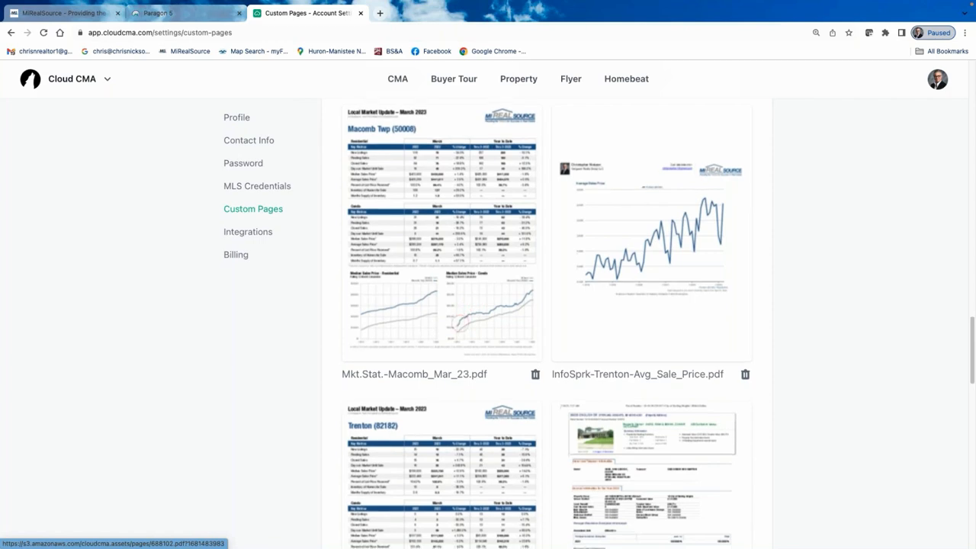
scroll(457, 328, down, 7)
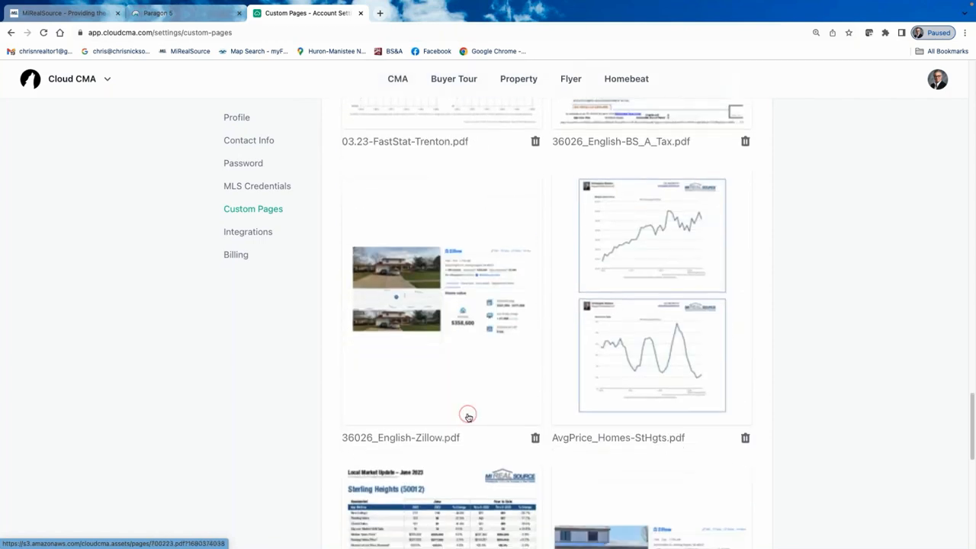
scroll(468, 417, down, 5)
scroll(606, 401, up, 8)
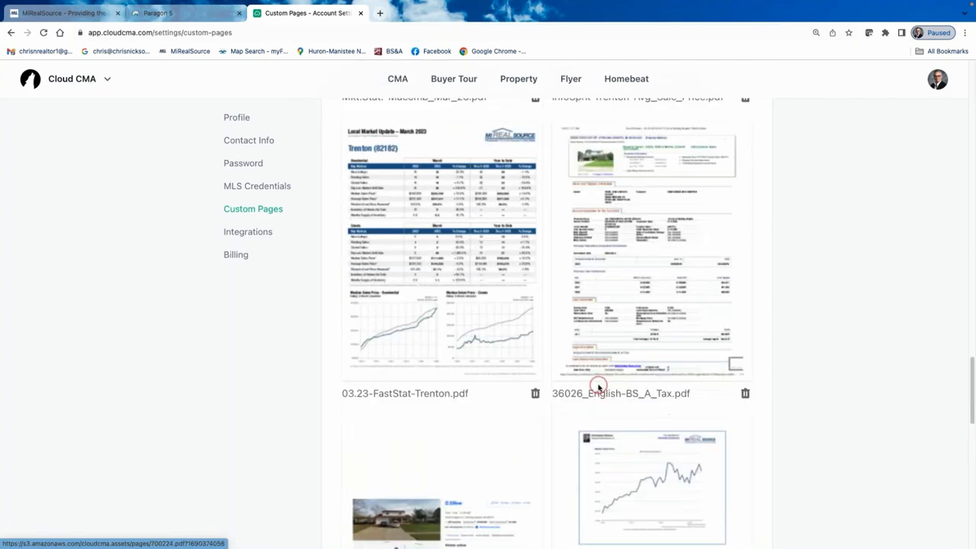
scroll(599, 389, down, 12)
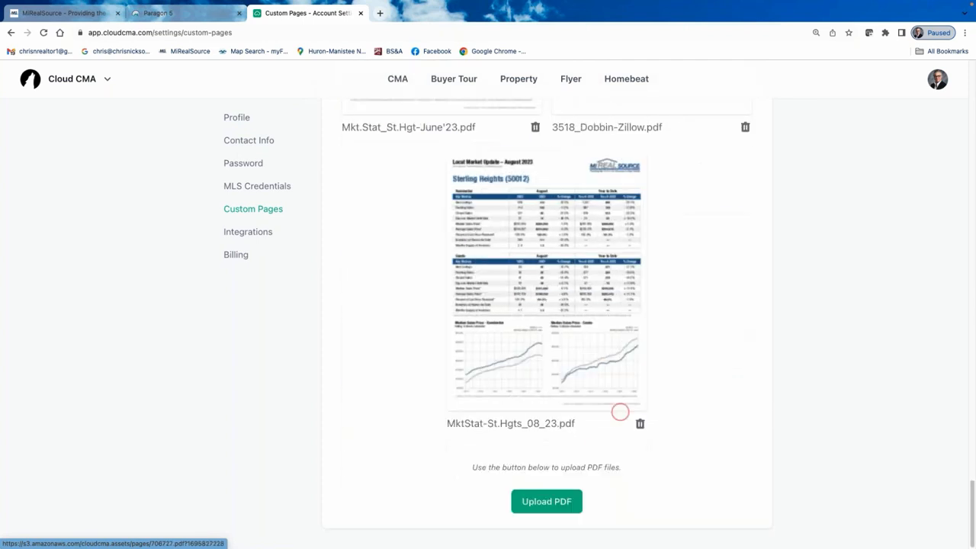
click(550, 507)
click(553, 506)
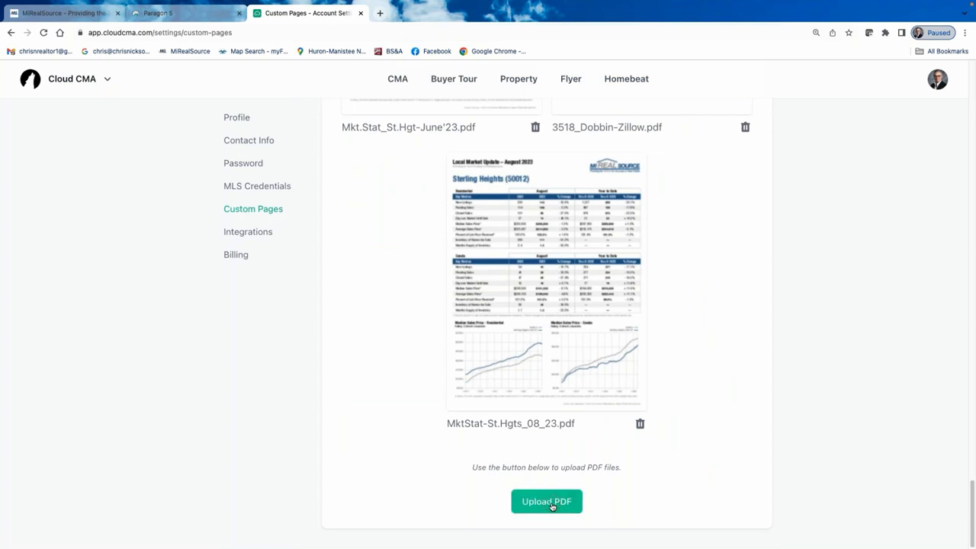
click(544, 511)
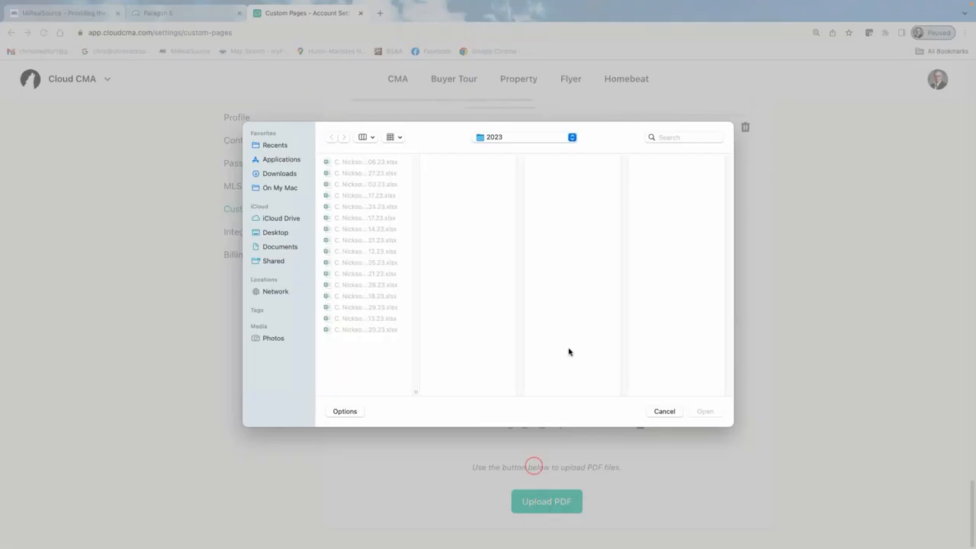
click(571, 136)
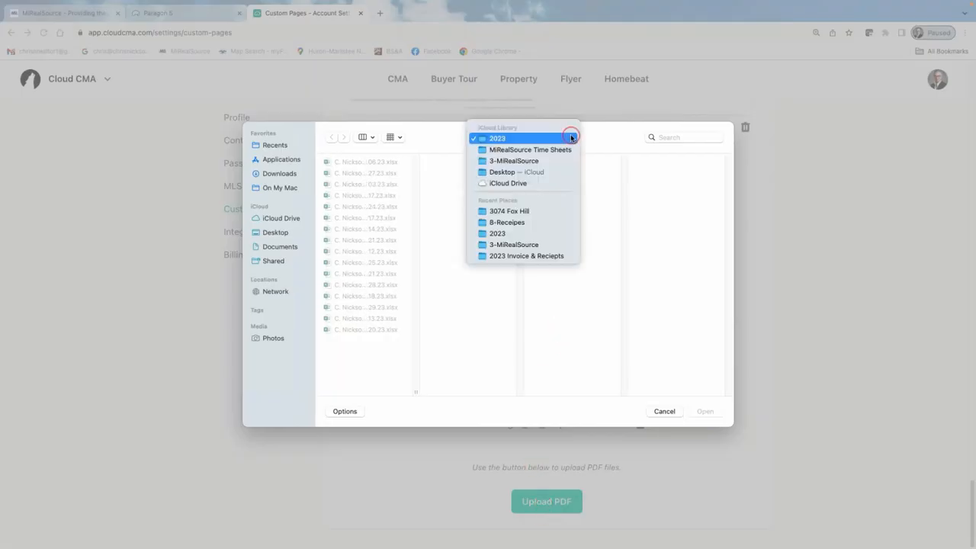
click(519, 169)
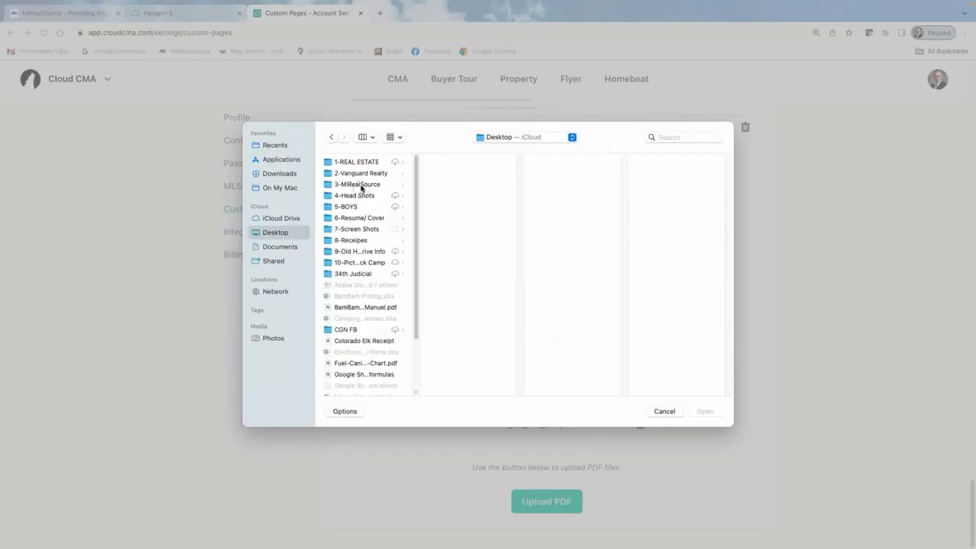
click(395, 186)
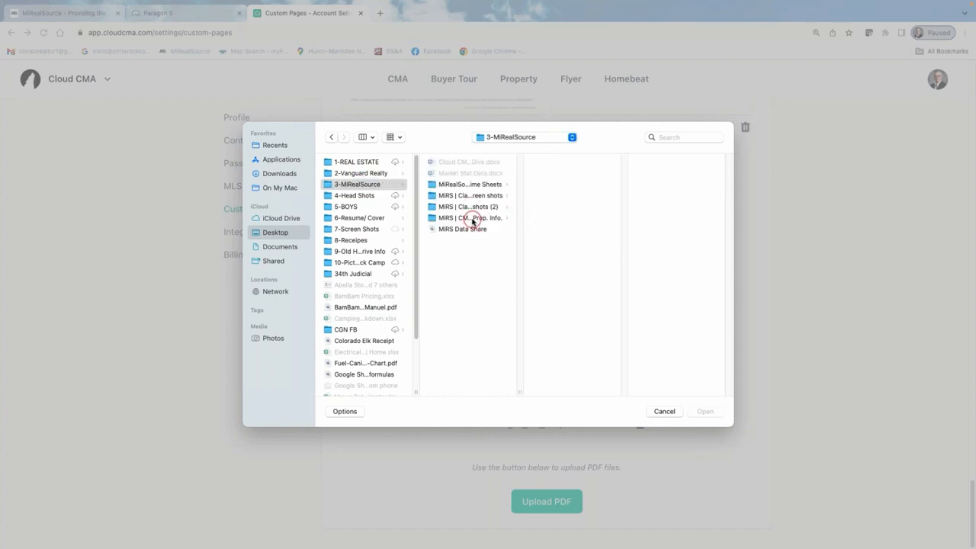
click(473, 219)
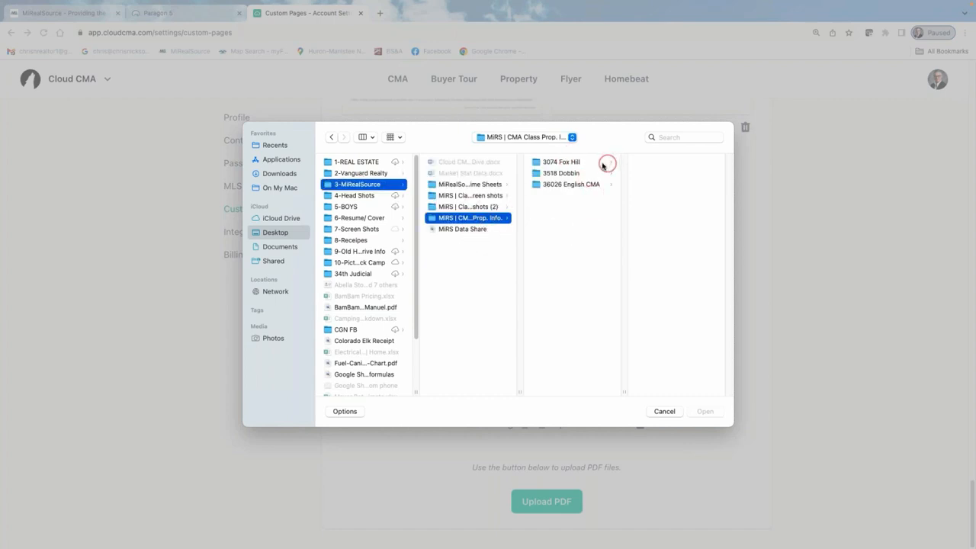
click(592, 162)
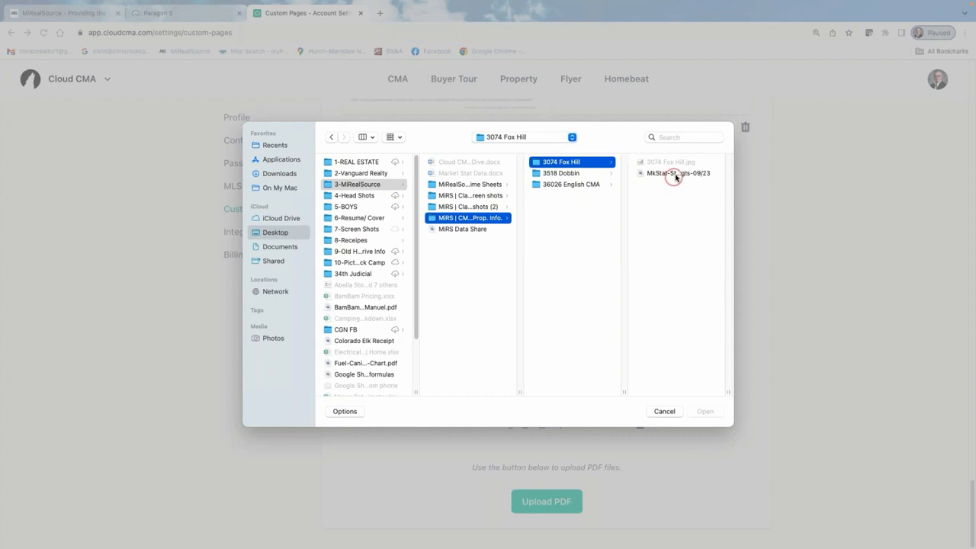
click(675, 174)
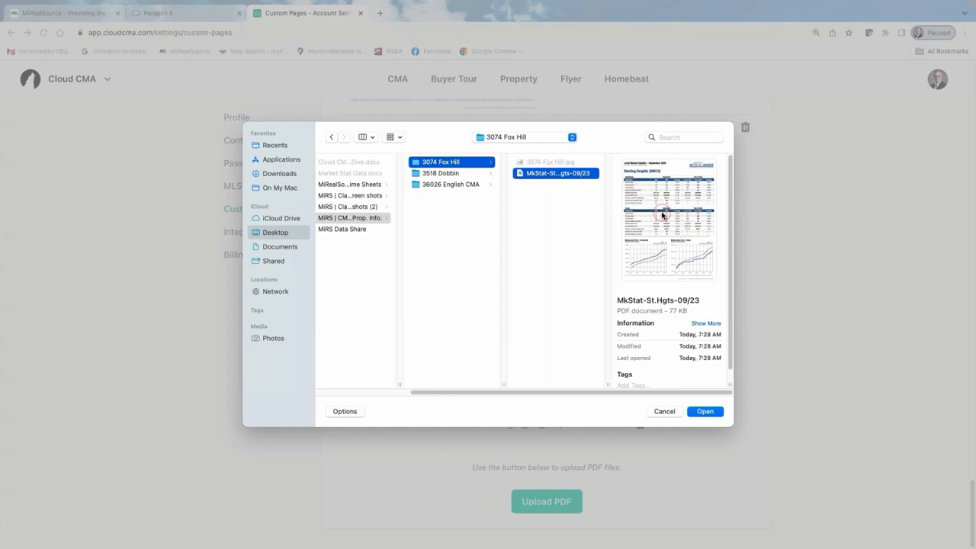
Upload MkStat-St.Hgts-09_23.pdf and check its thumbnail next to the August market update.
click(708, 415)
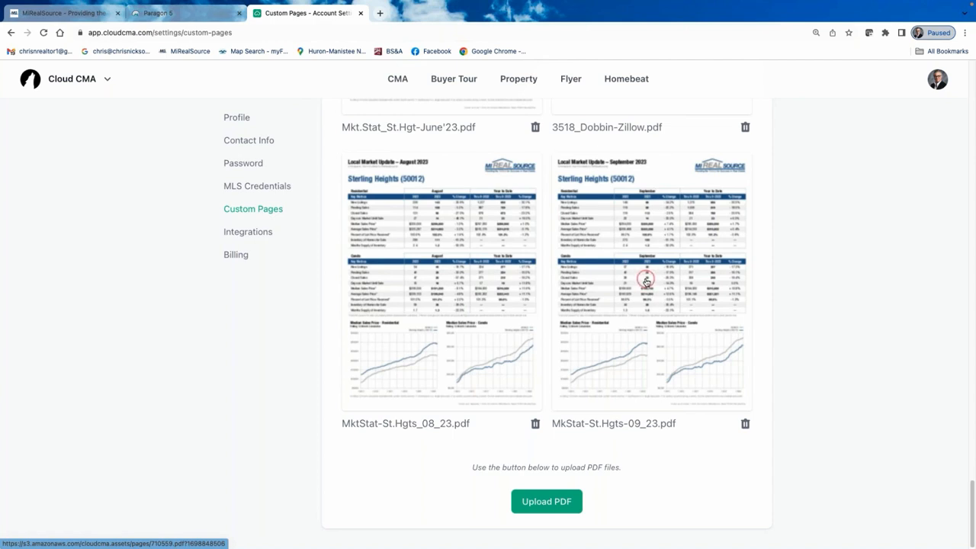
scroll(549, 292, up, 5)
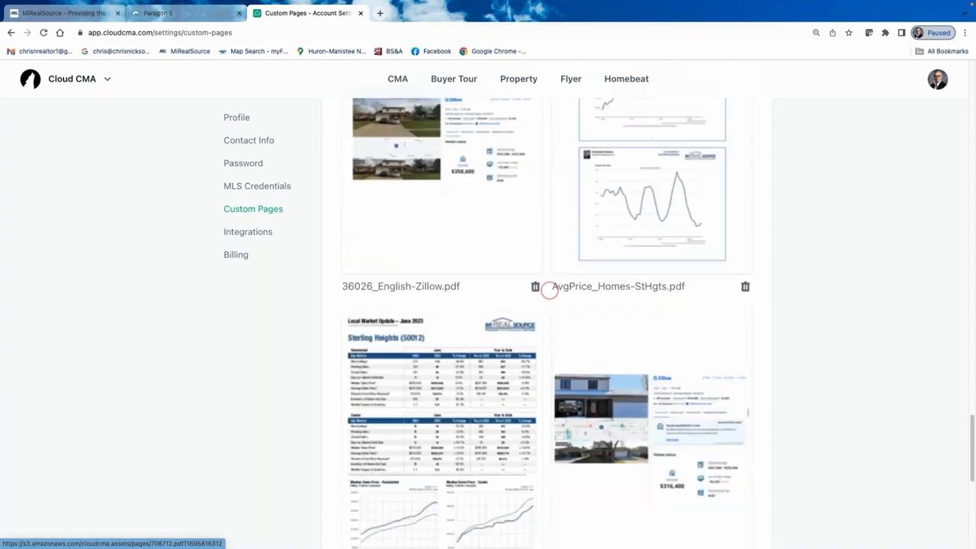
scroll(549, 291, up, 15)
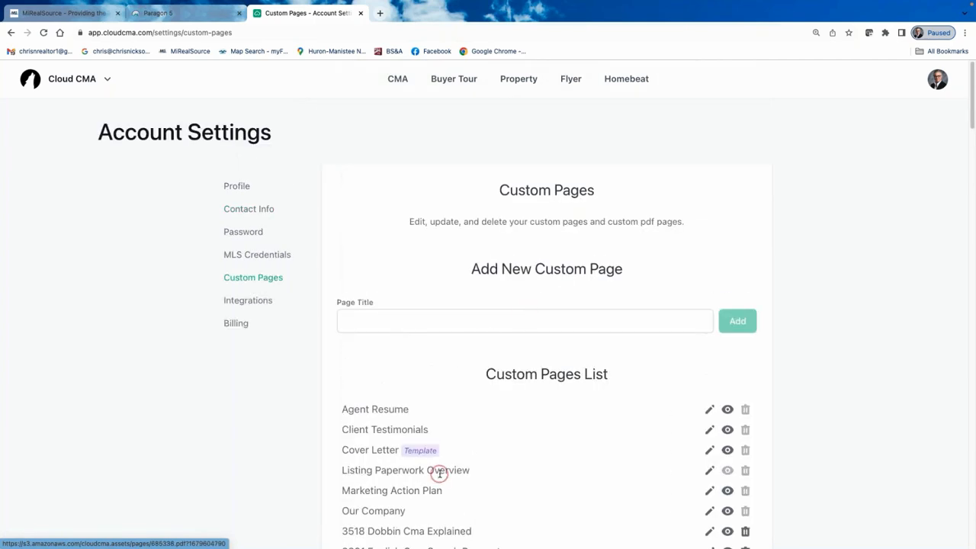
scroll(438, 472, down, 3)
scroll(438, 473, down, 2)
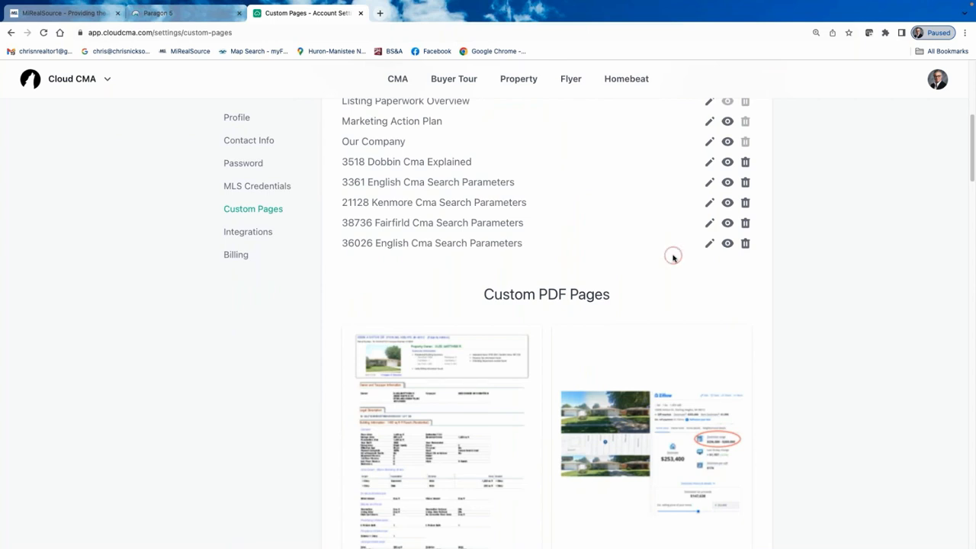
scroll(520, 206, up, 2)
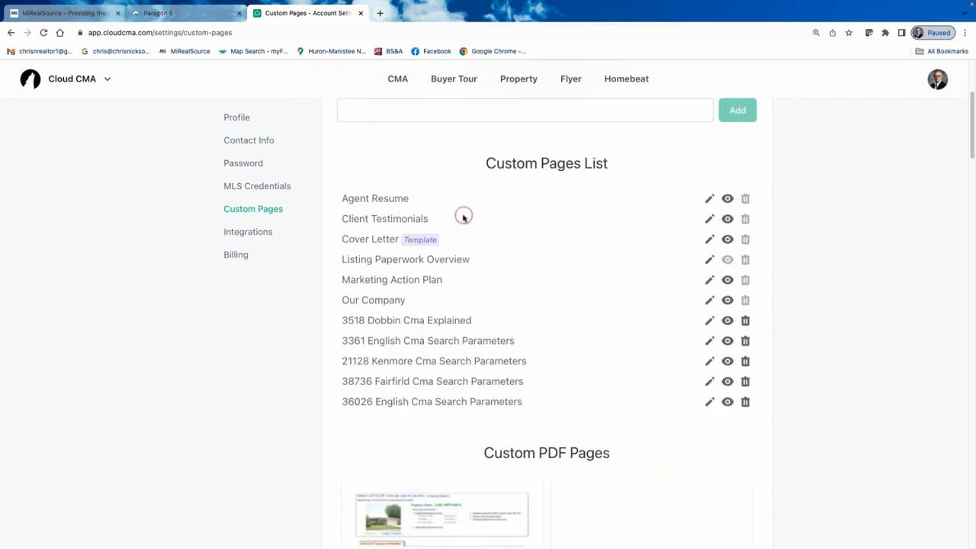
scroll(463, 217, up, 1)
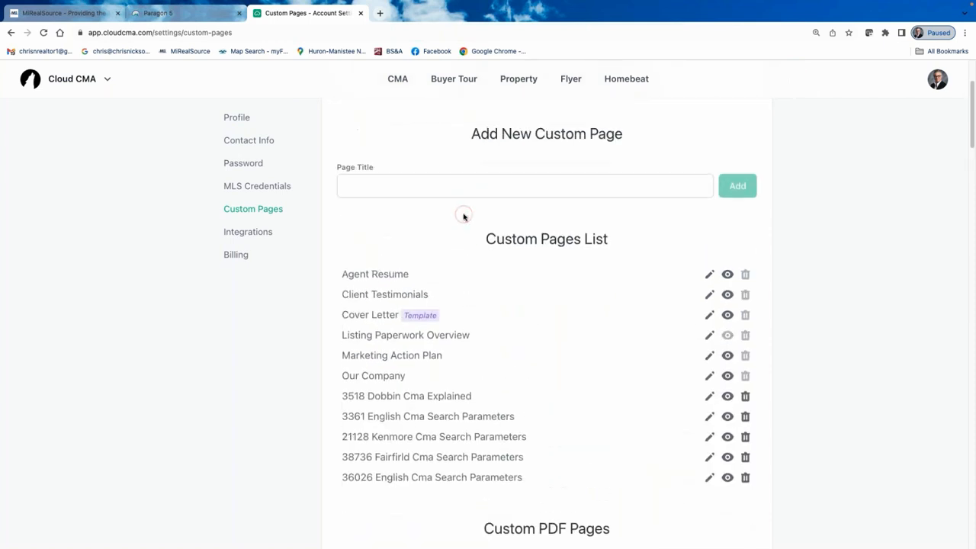
Open the profile avatar's account menu and look over its items.
click(936, 81)
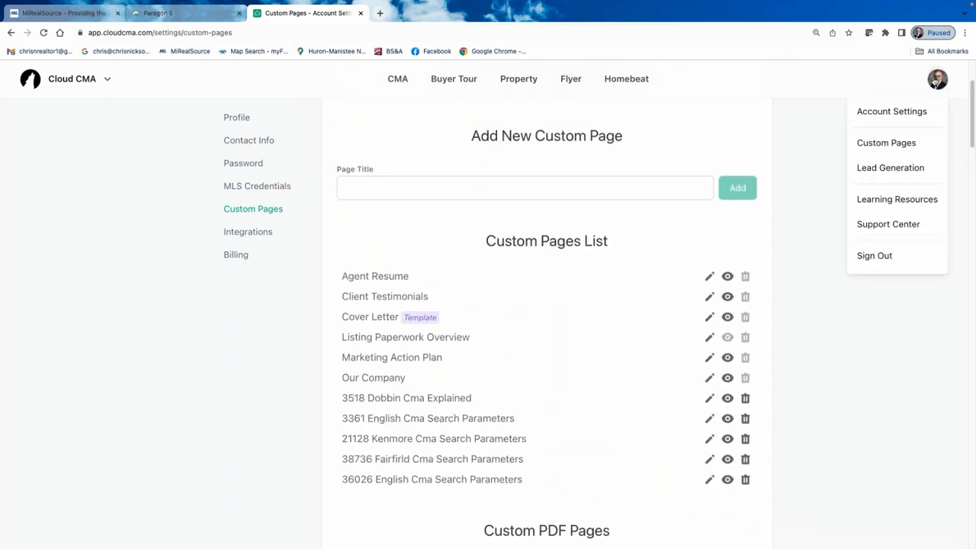
click(893, 159)
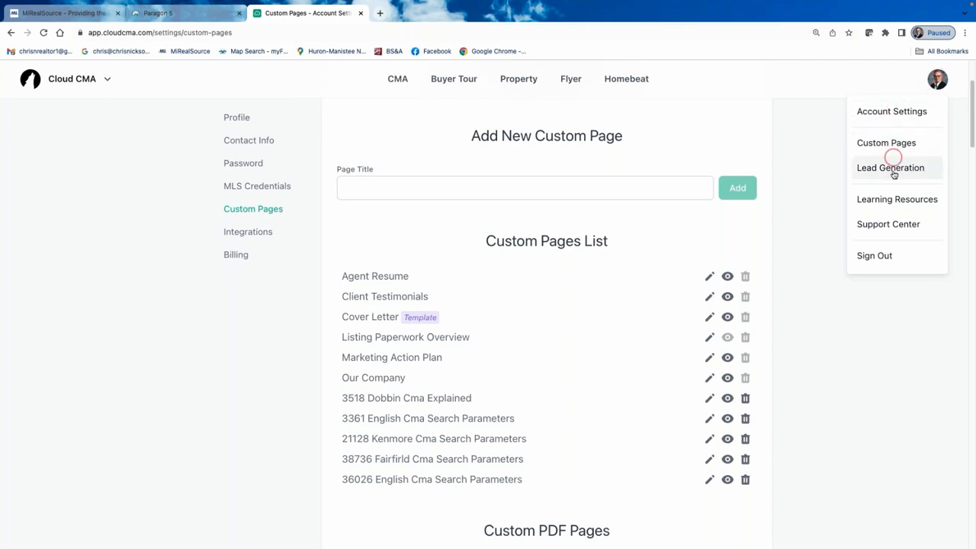
click(904, 170)
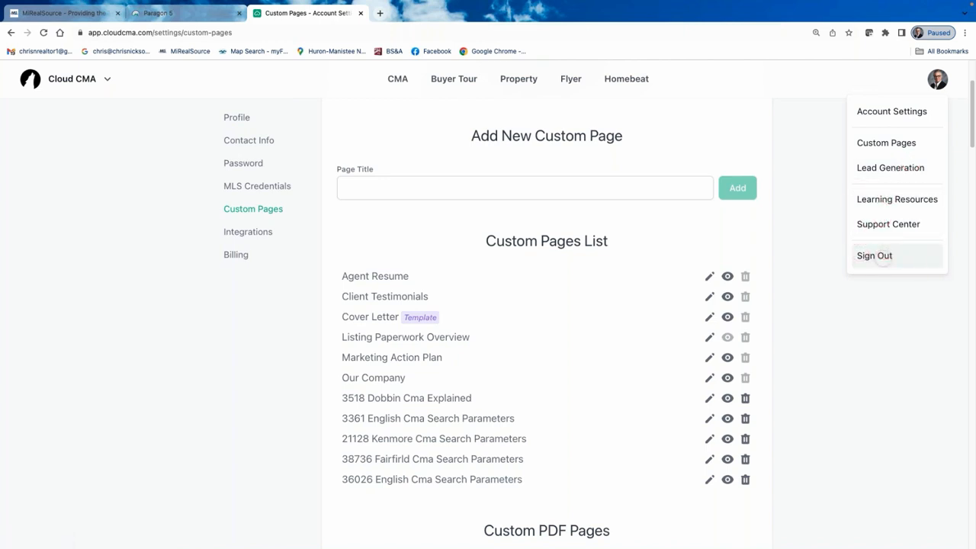
click(883, 257)
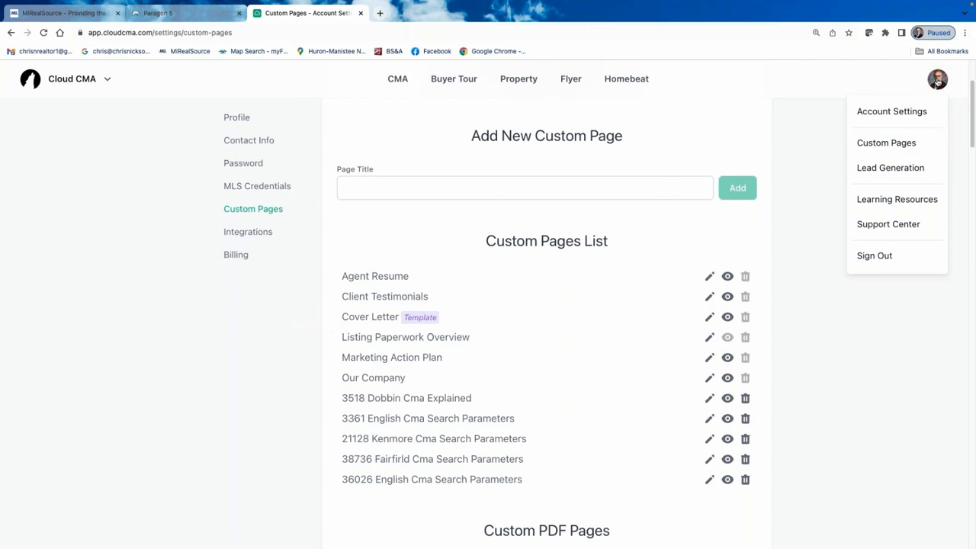
Go to CMA Reports, start a new report, and look over the blank criteria form.
click(397, 80)
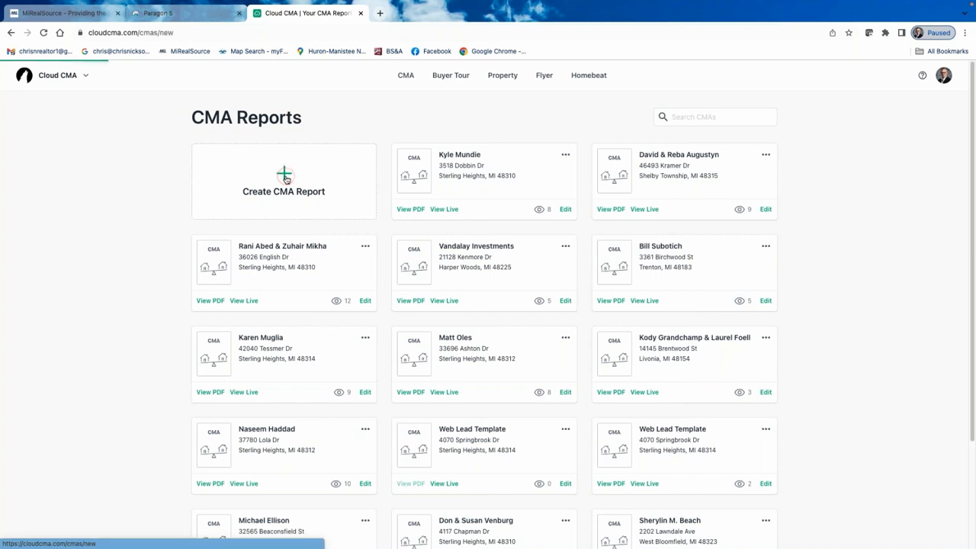
click(285, 176)
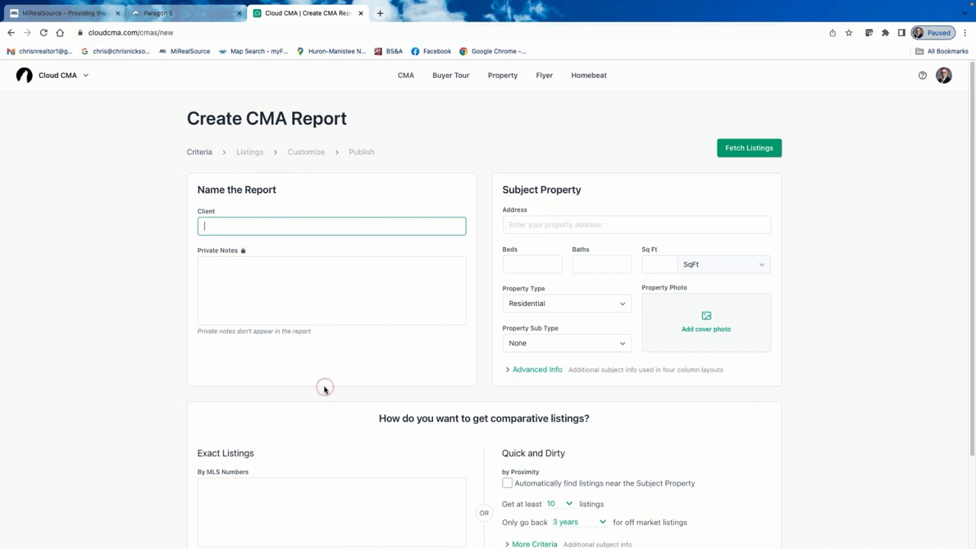
scroll(279, 366, down, 2)
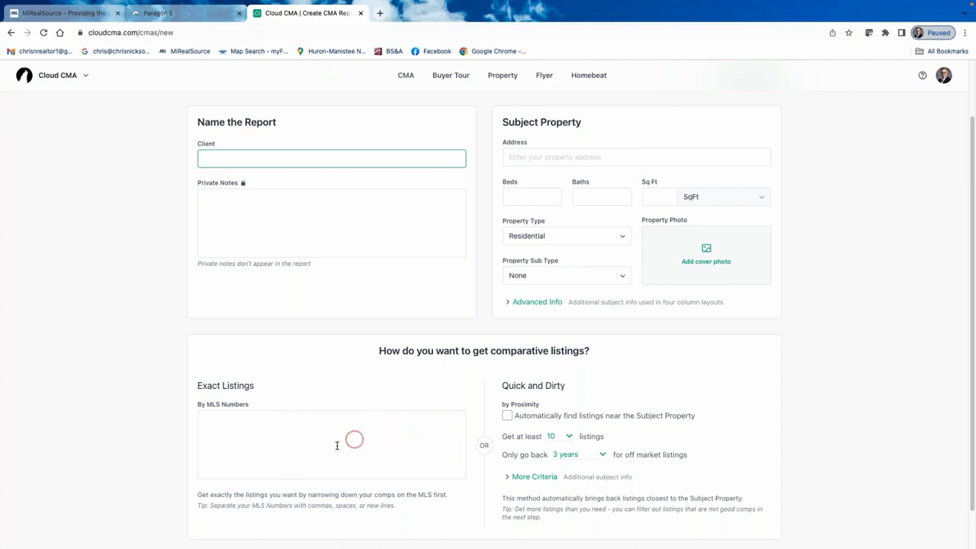
scroll(338, 446, up, 2)
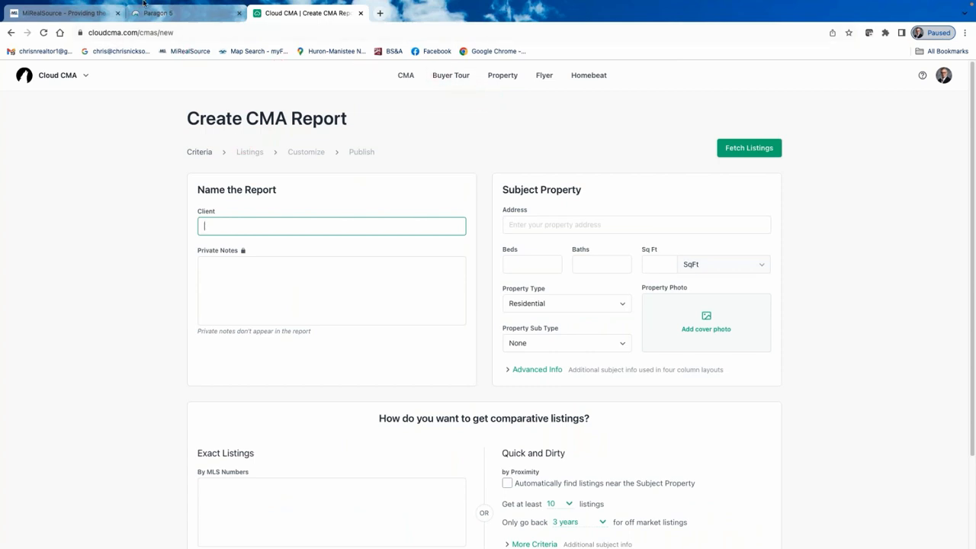
Go back to the CMA Reports list and switch to the Paragon 5 MLS tab.
click(12, 33)
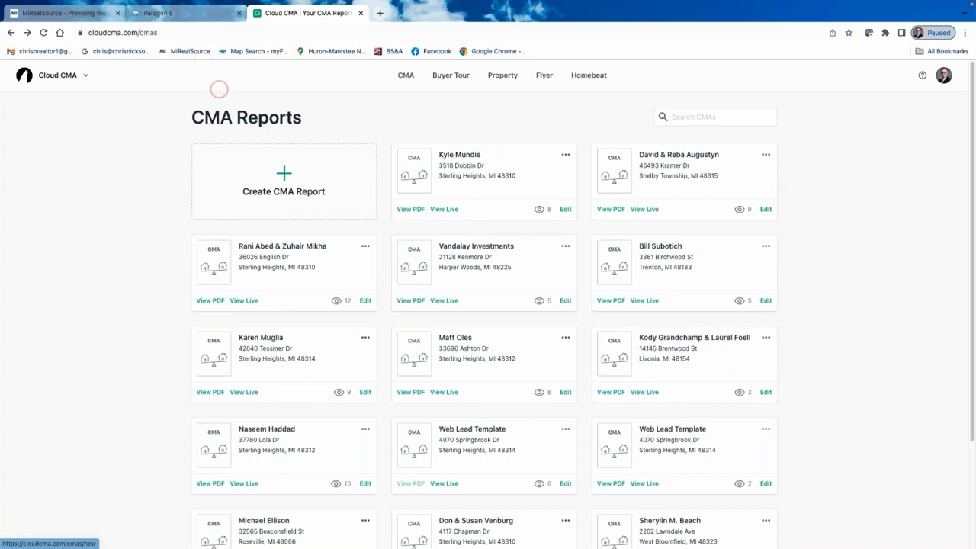
click(203, 15)
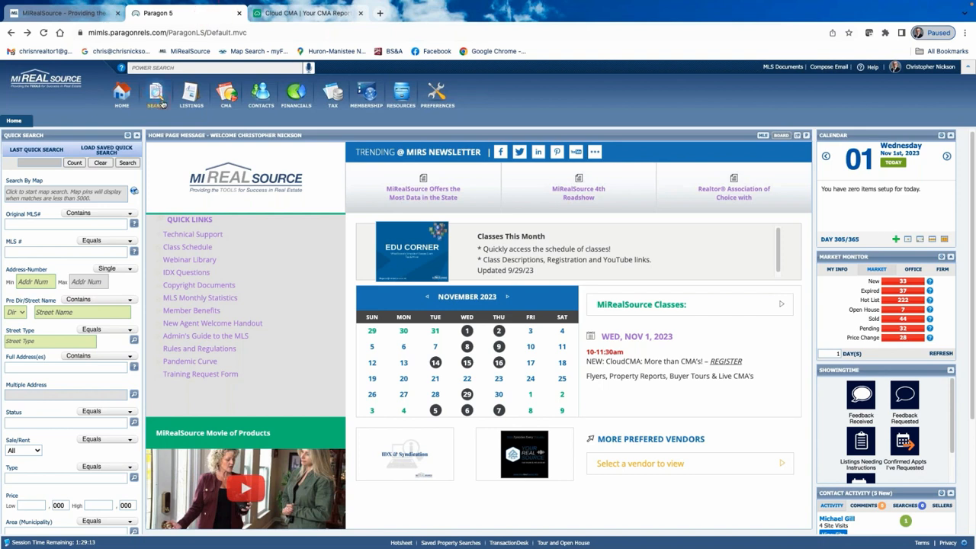
Load the saved residential search 'CMA Class 11/1/23' into the search form.
mouse_move(160, 101)
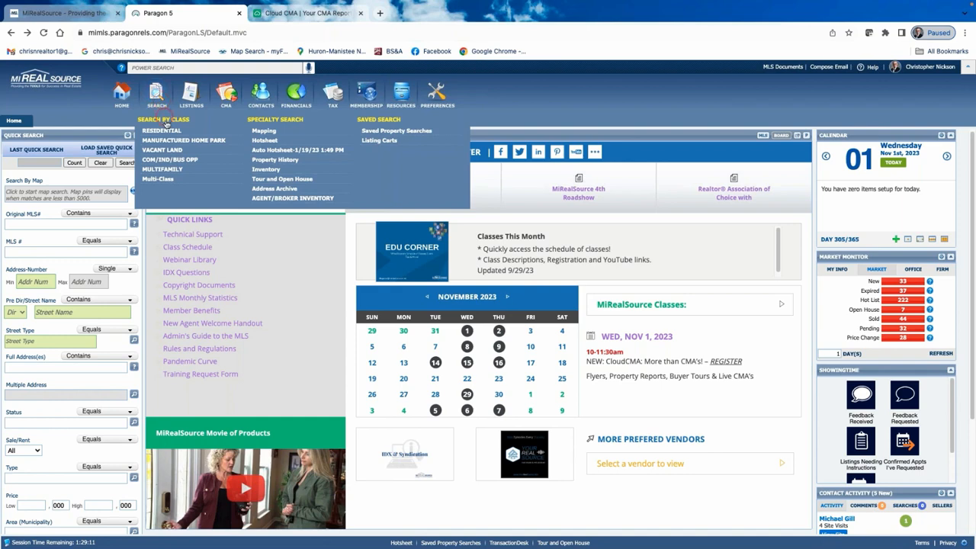
click(161, 130)
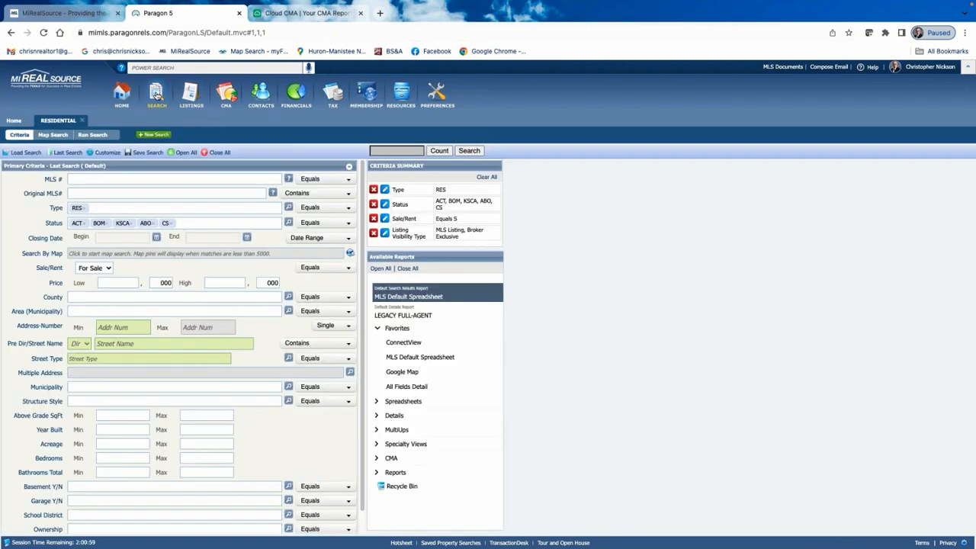
mouse_move(157, 90)
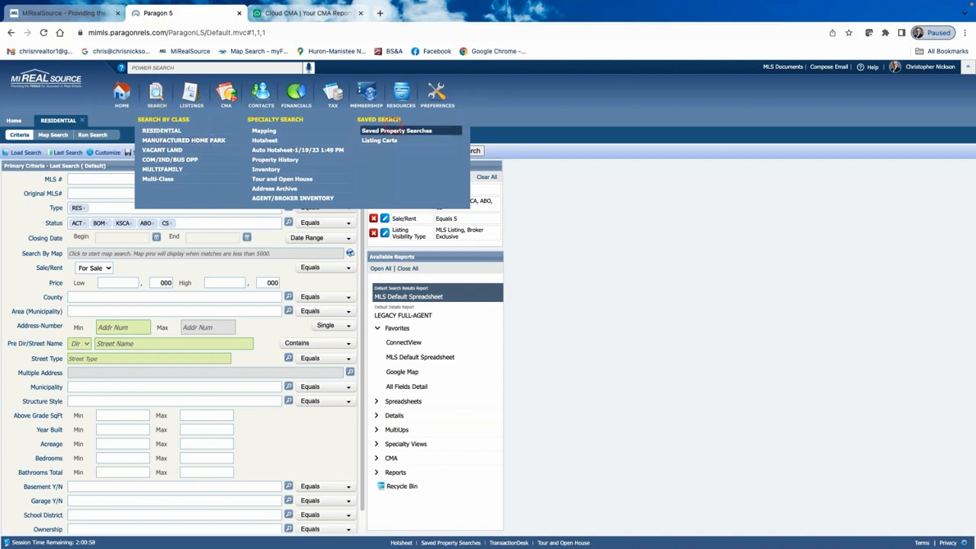
click(394, 130)
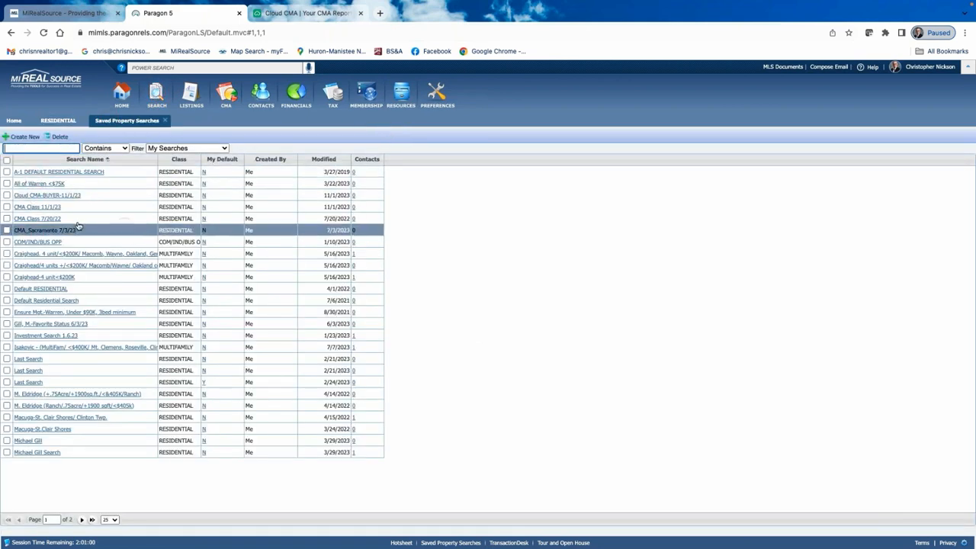
click(50, 206)
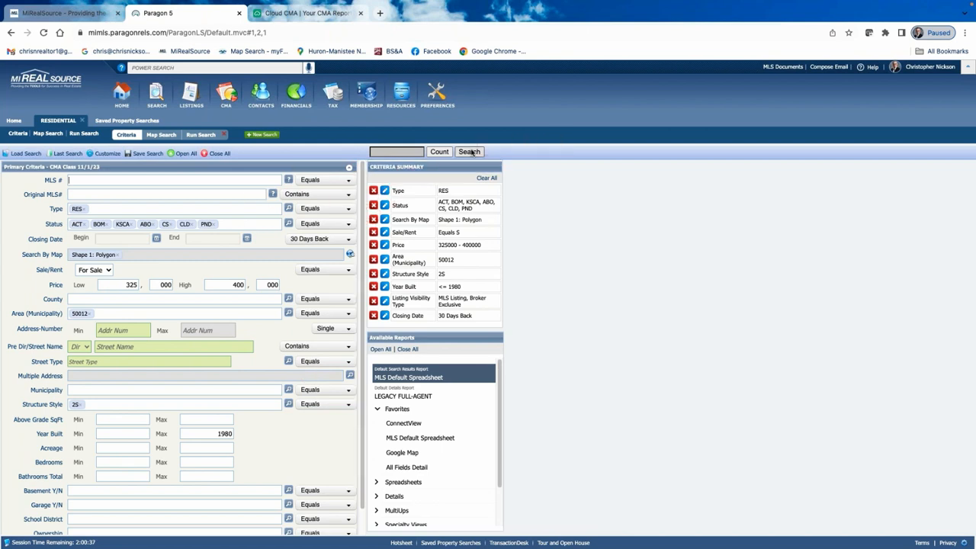
Run the search, show only listings 1–3 and 5–7 as checked, and view their actions.
click(471, 152)
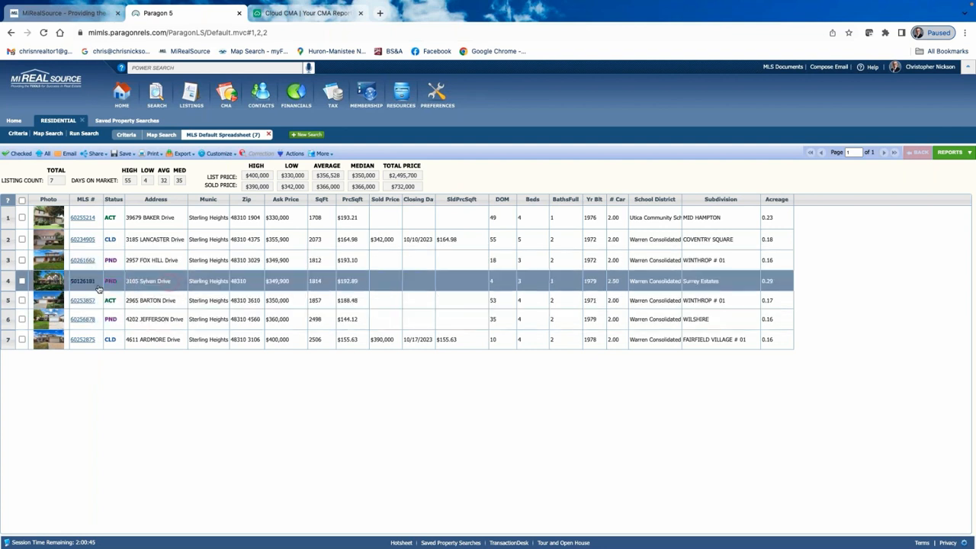
click(21, 218)
click(21, 239)
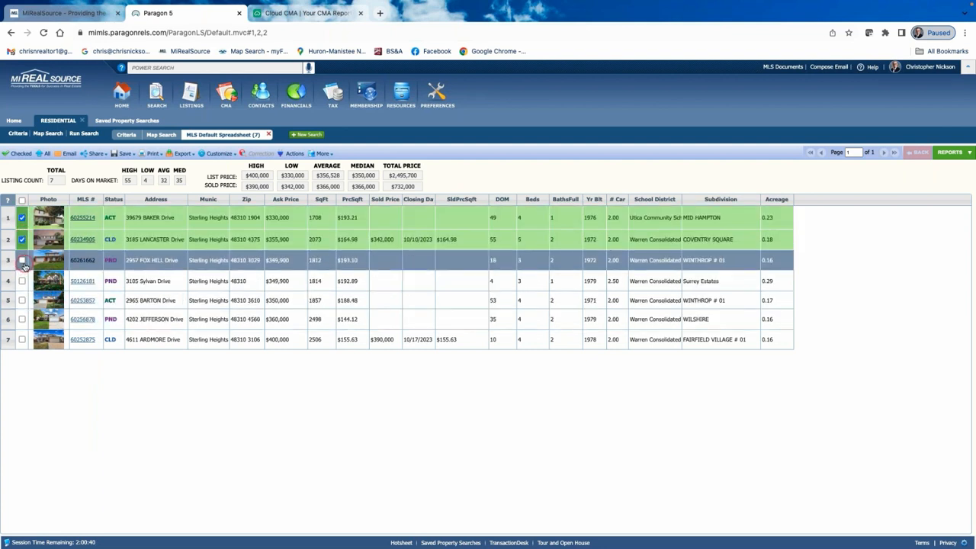
click(21, 260)
click(21, 301)
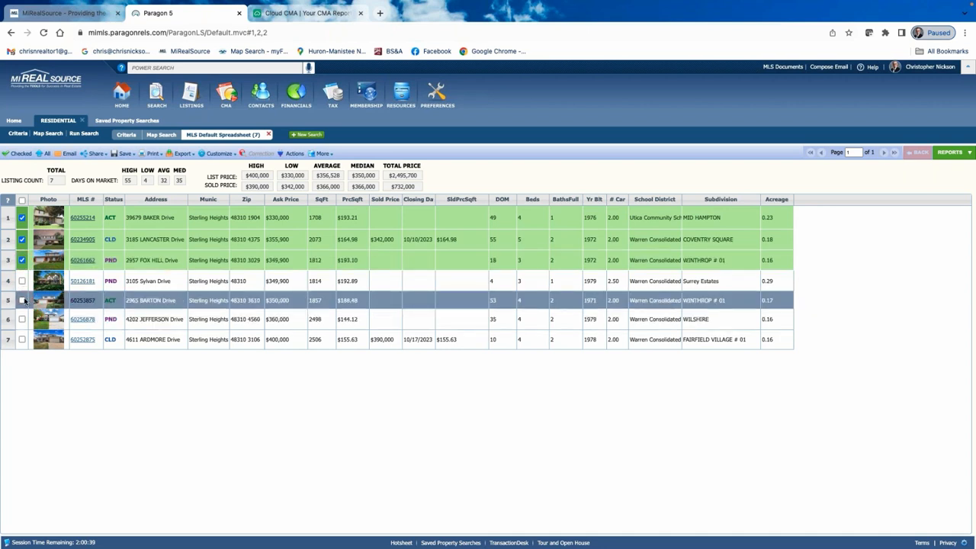
click(22, 339)
click(22, 321)
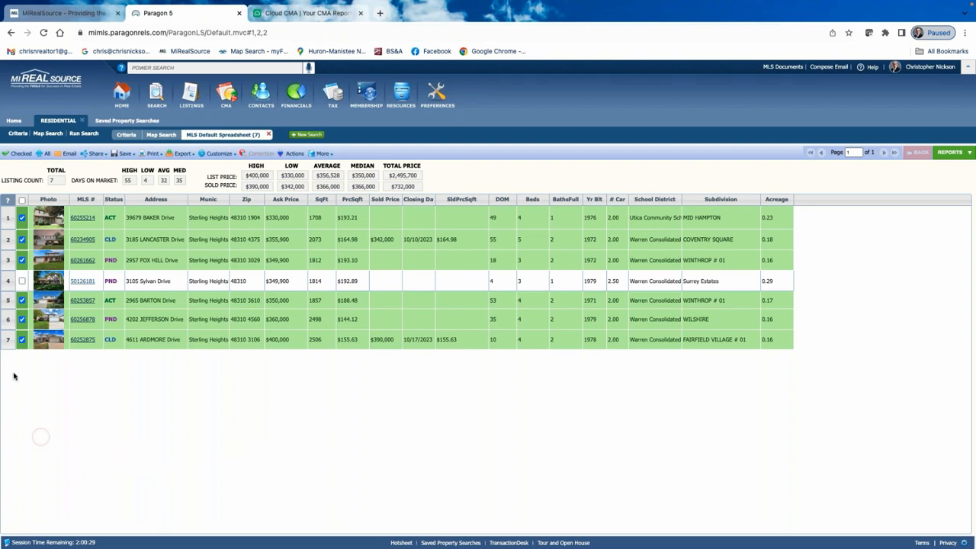
click(22, 218)
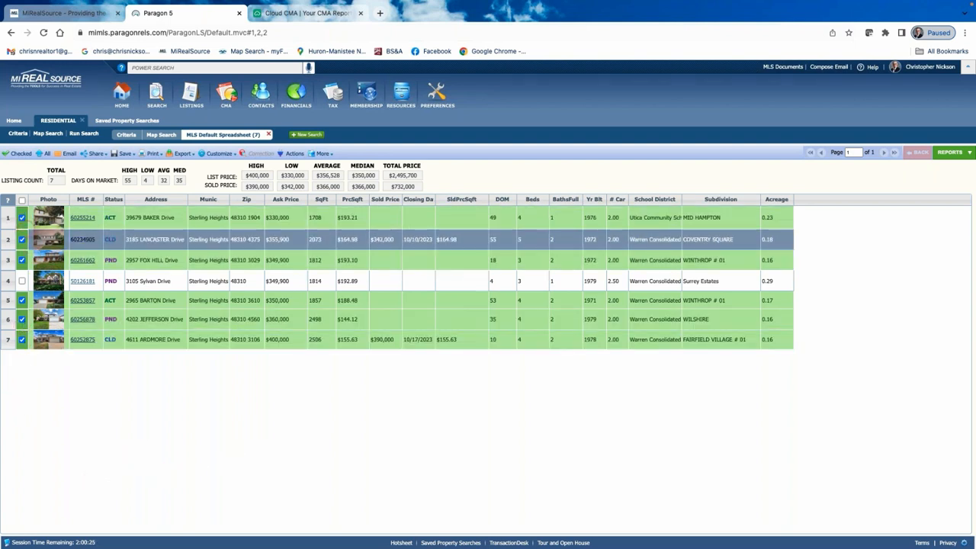
click(14, 153)
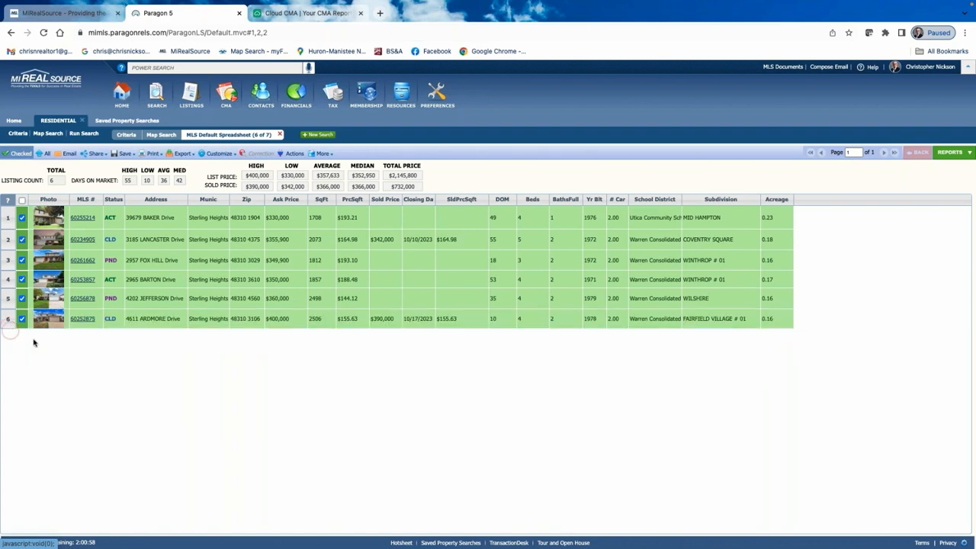
click(295, 154)
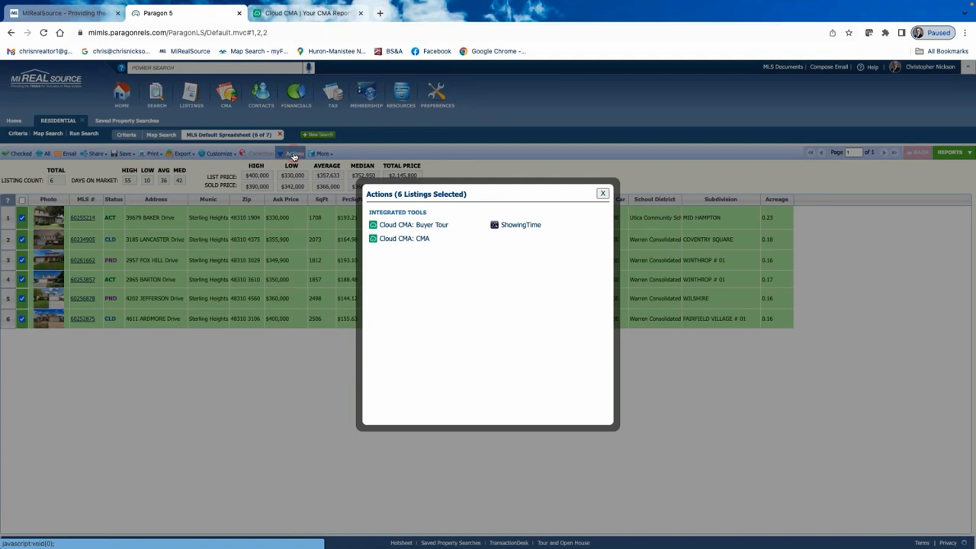
Send the six checked listings to a new Cloud CMA report from the Actions dialog.
click(412, 239)
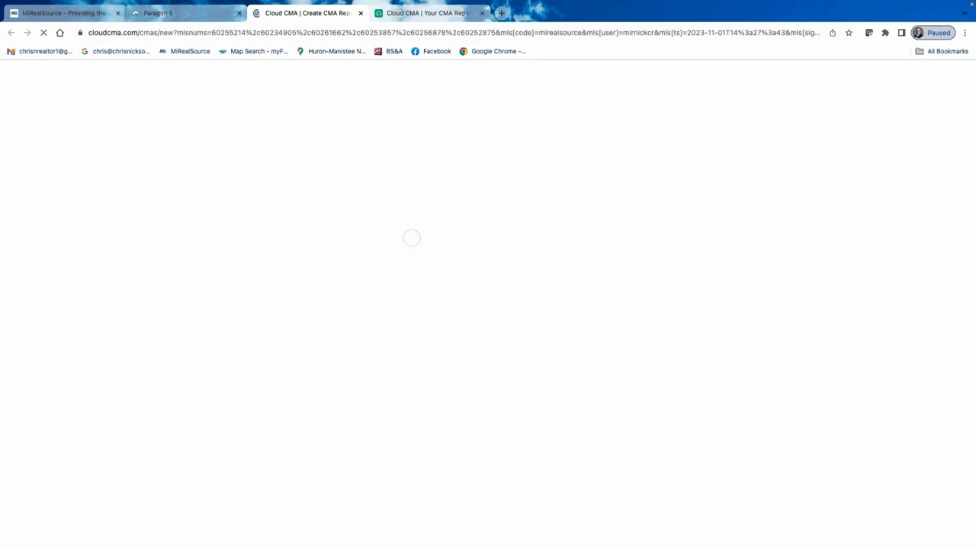
Close the old Cloud CMA reports tab and put the cursor in the new report's Client field.
click(482, 13)
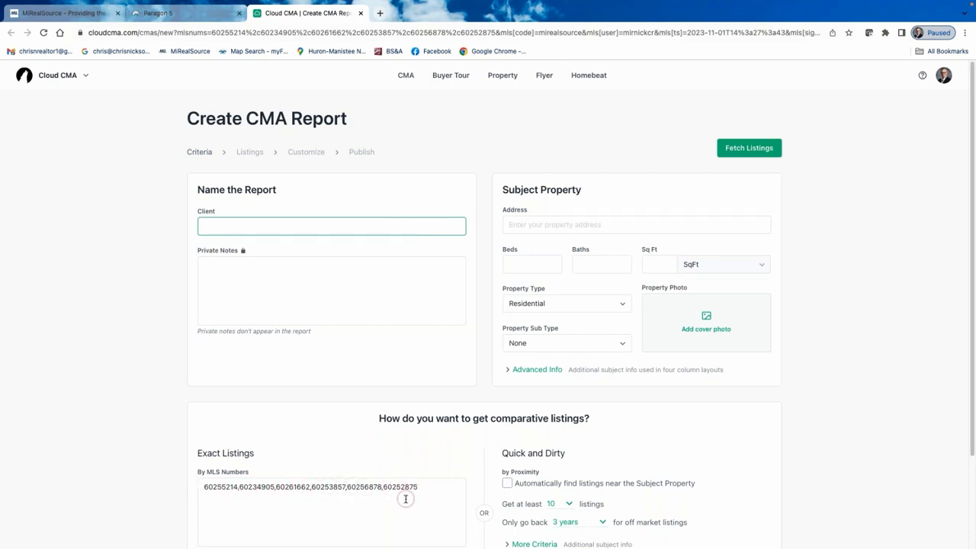
click(237, 226)
click(237, 226)
click(273, 226)
click(281, 236)
click(294, 361)
click(237, 228)
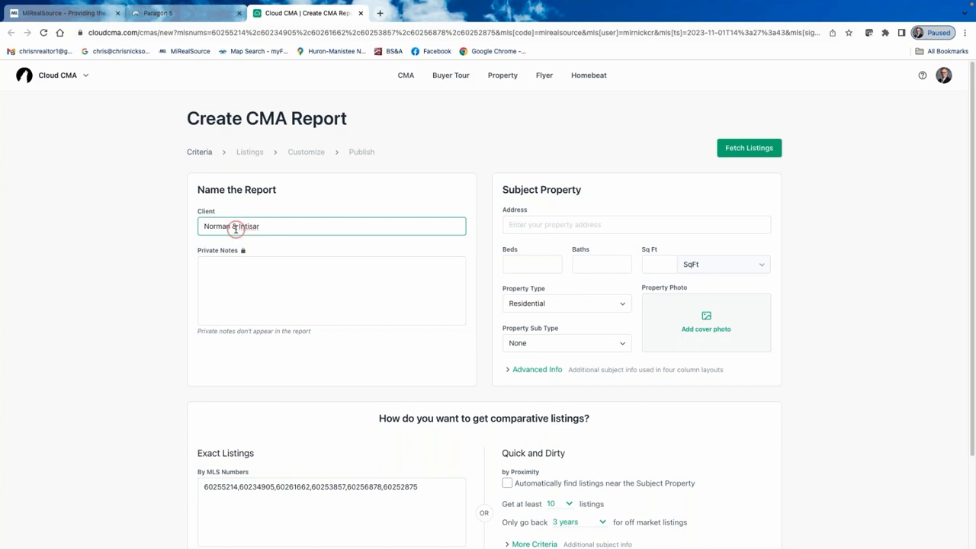
Enter the client's full name and choose the subject property's address from the suggestions.
click(515, 226)
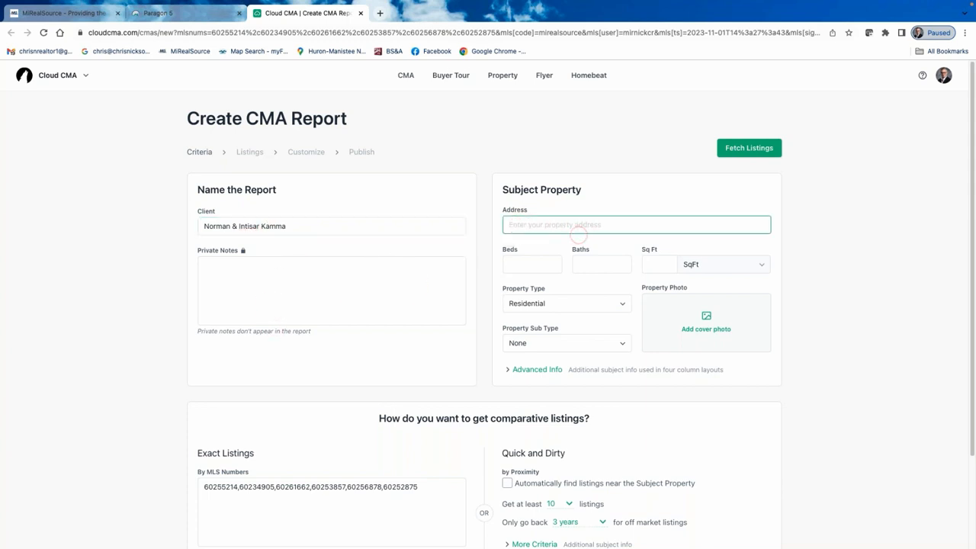
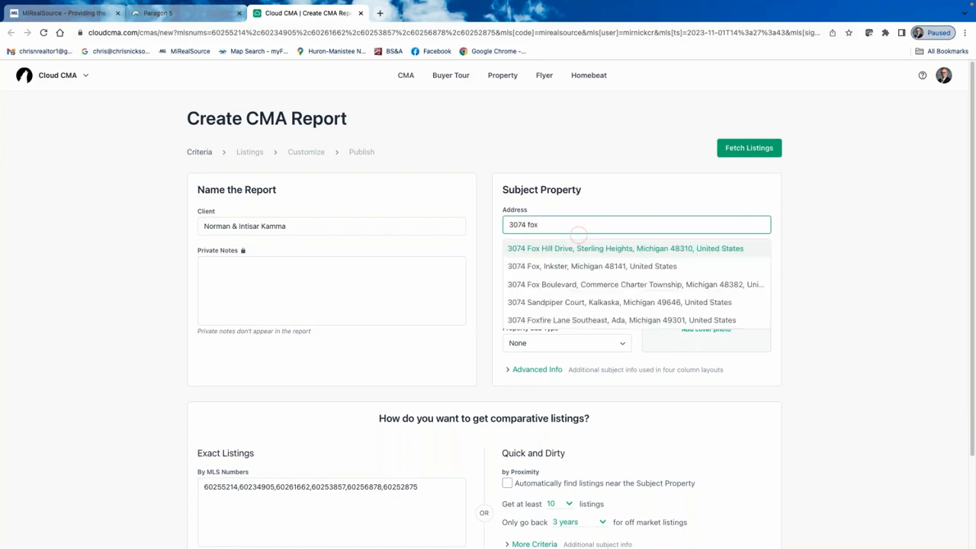
click(666, 250)
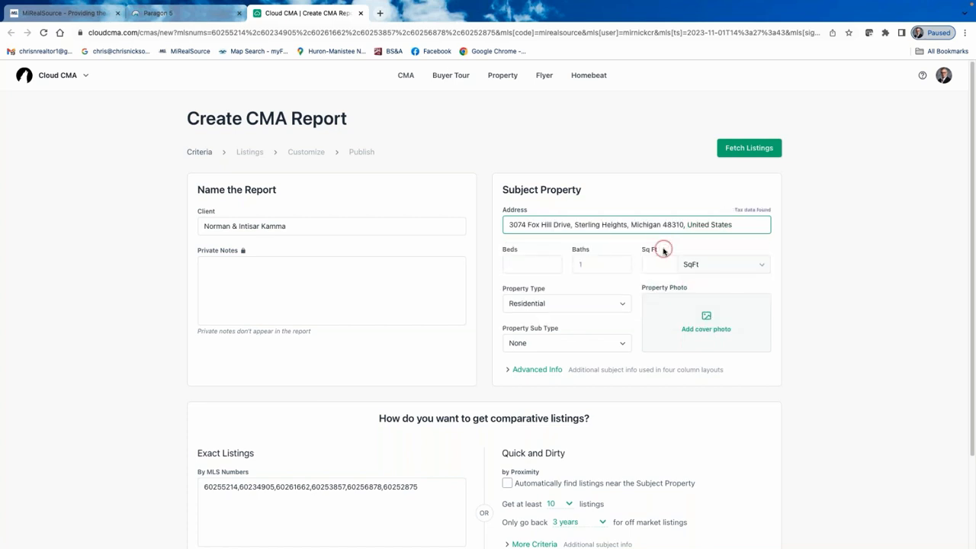
Set the subject property to 3 bedrooms and 1828 square feet.
click(544, 265)
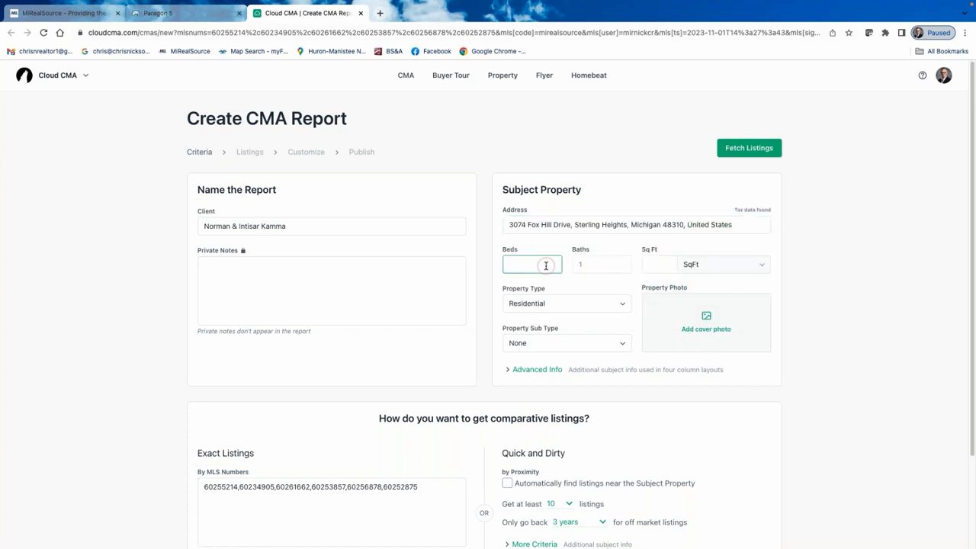
click(546, 266)
click(547, 265)
text(3)
click(662, 265)
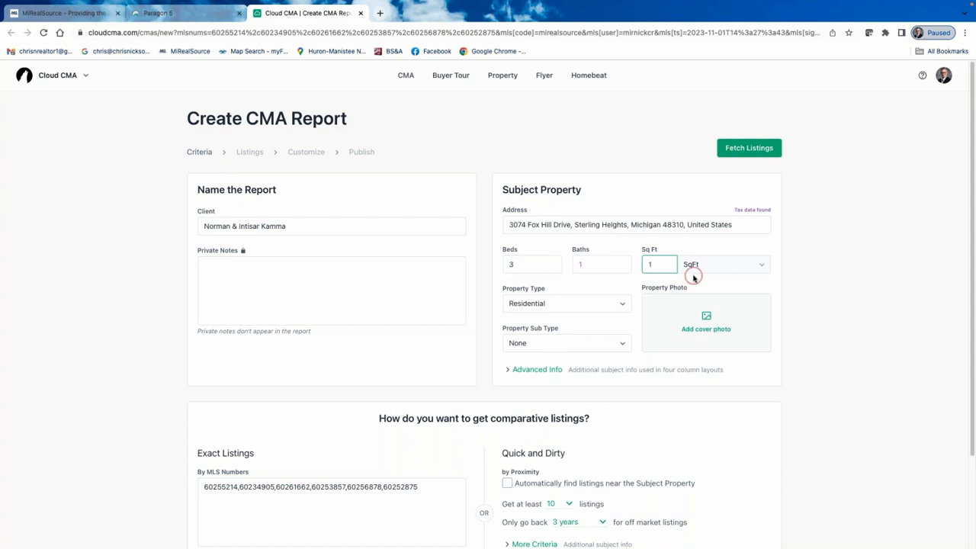
text(828)
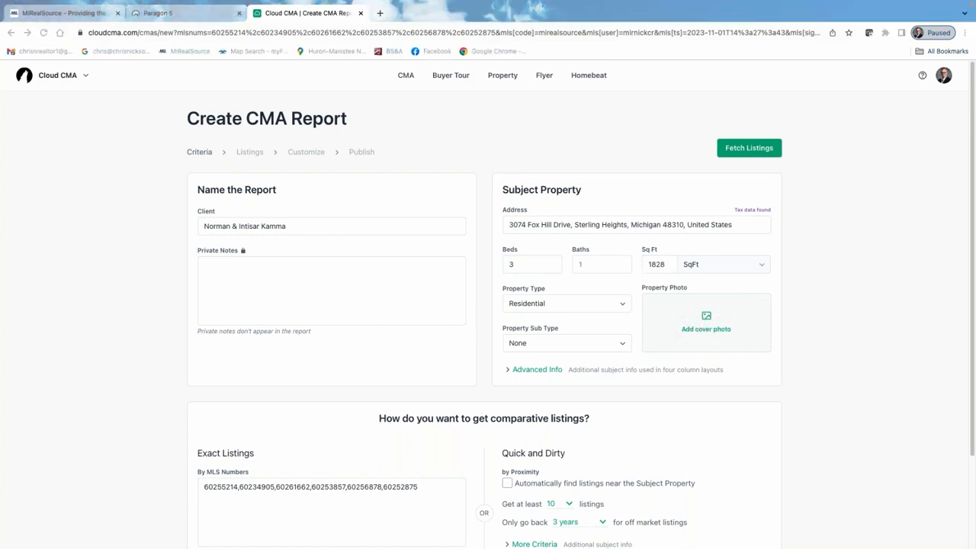
Upload the Fox Hill house photo as the subject's cover photo and accept the crop.
click(705, 322)
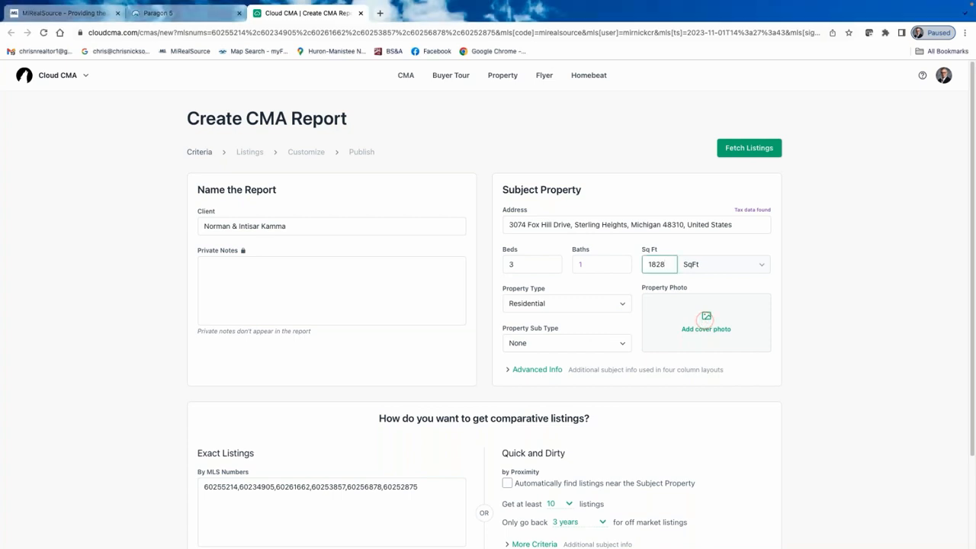
click(708, 319)
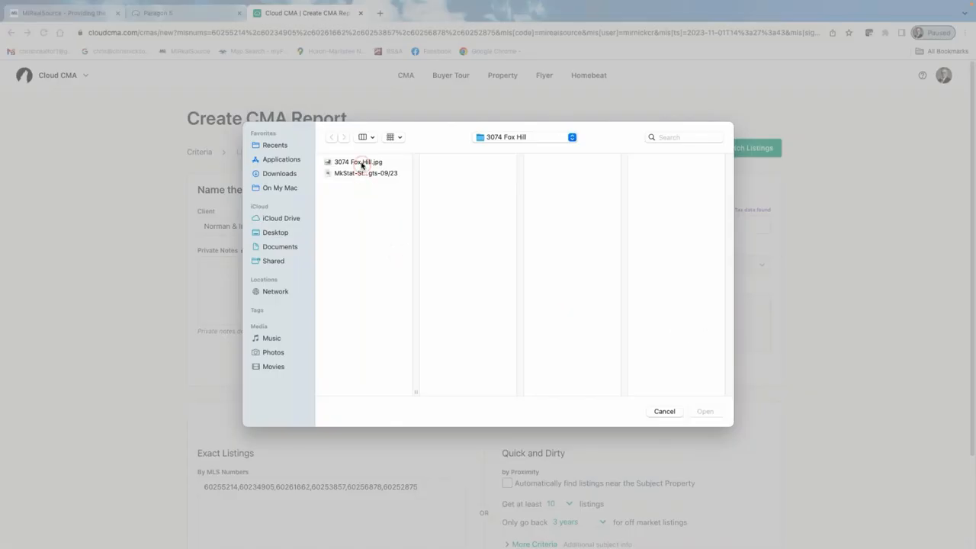
click(362, 164)
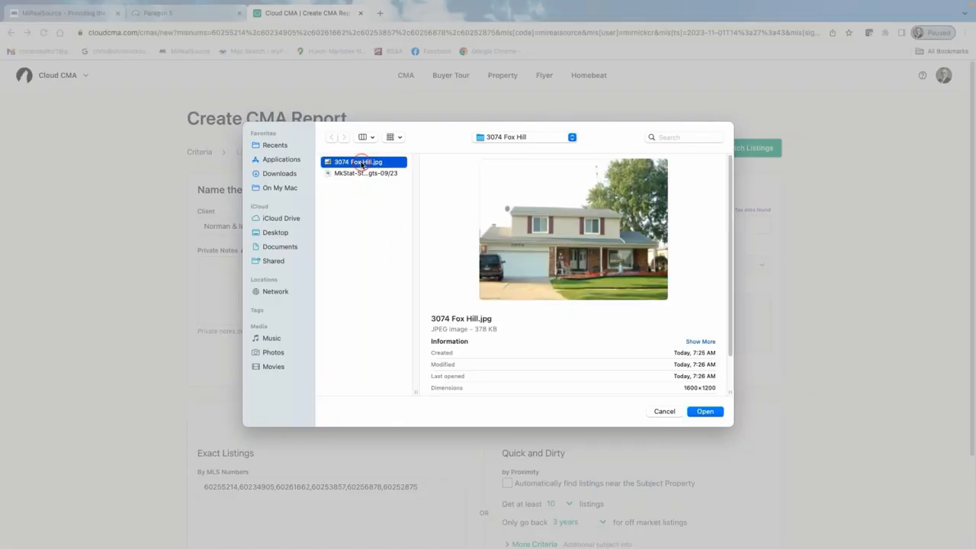
click(708, 415)
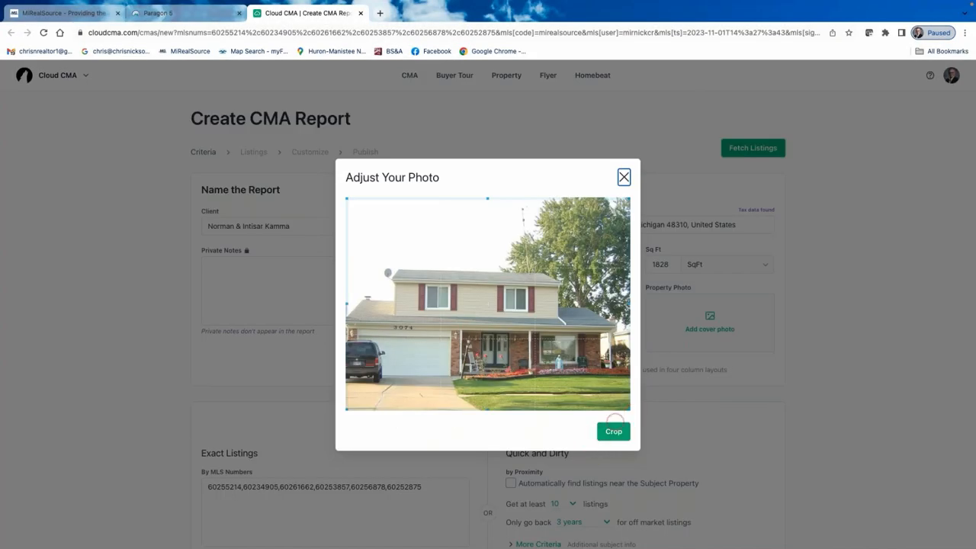
click(615, 430)
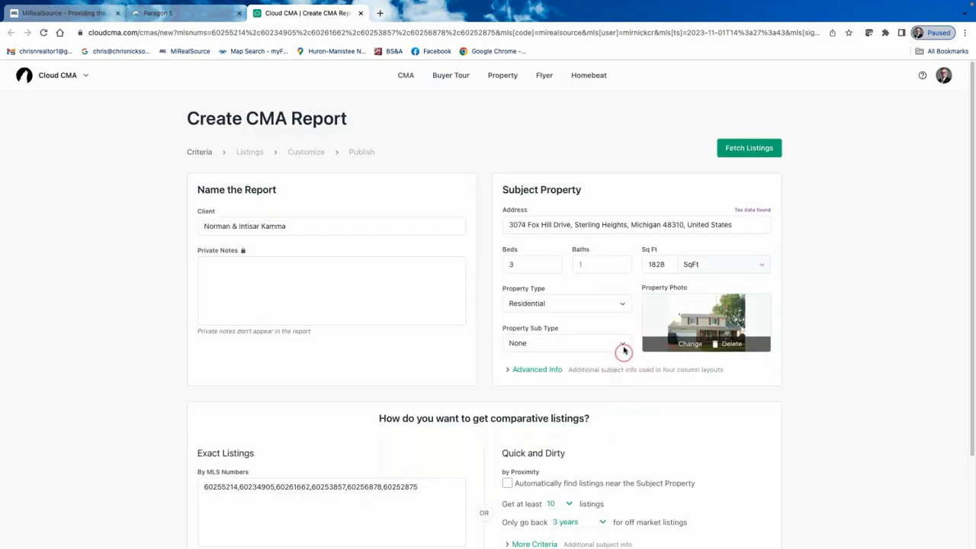
Expand Advanced Info and enter 2 garages, area 'St. Hgts.' and style 'Colonial'.
click(531, 369)
click(536, 439)
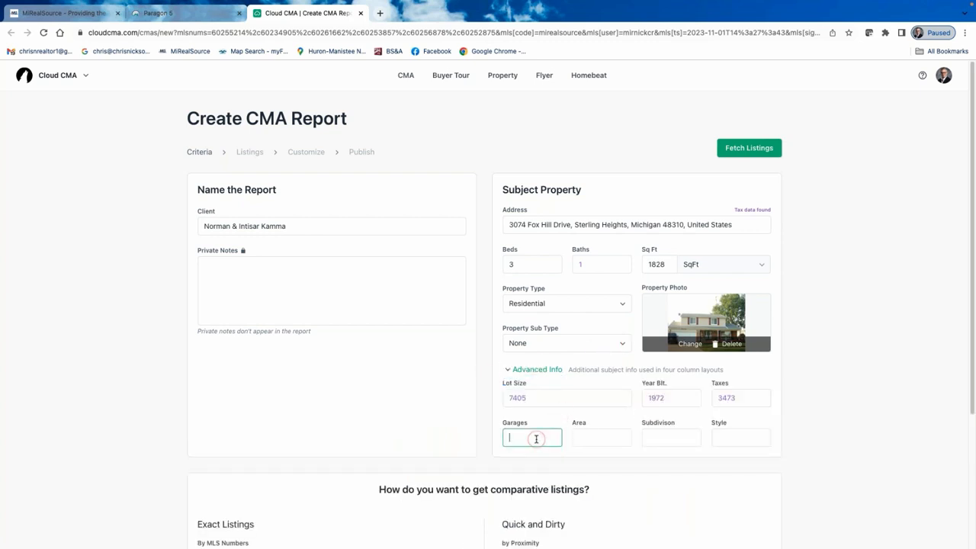
text(2)
click(604, 438)
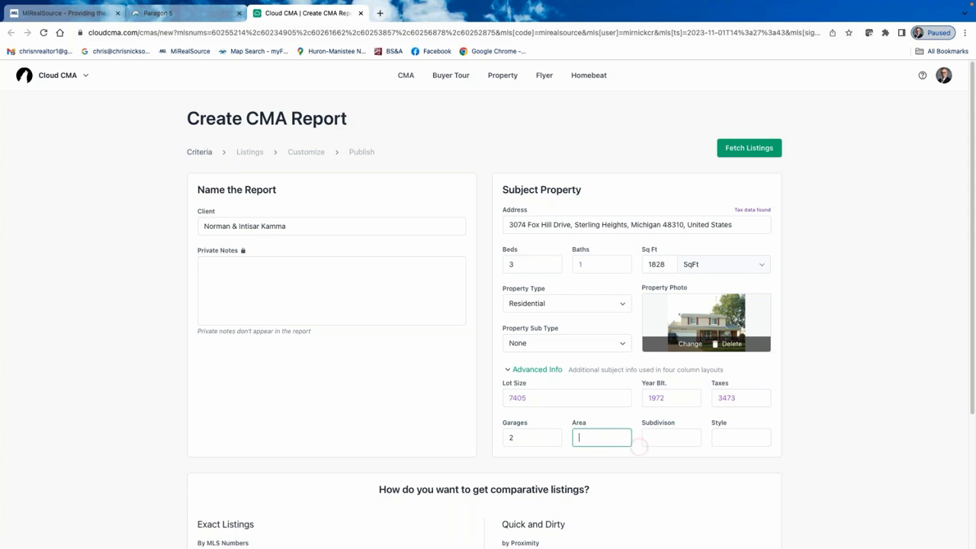
text(St. Hgts.)
click(736, 441)
text(Colonial)
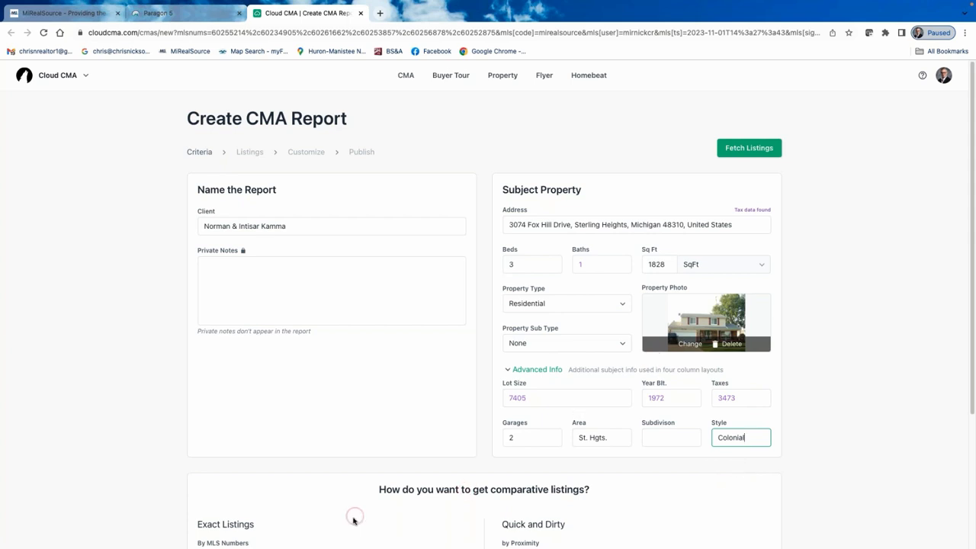
scroll(353, 512, down, 1)
scroll(352, 511, down, 3)
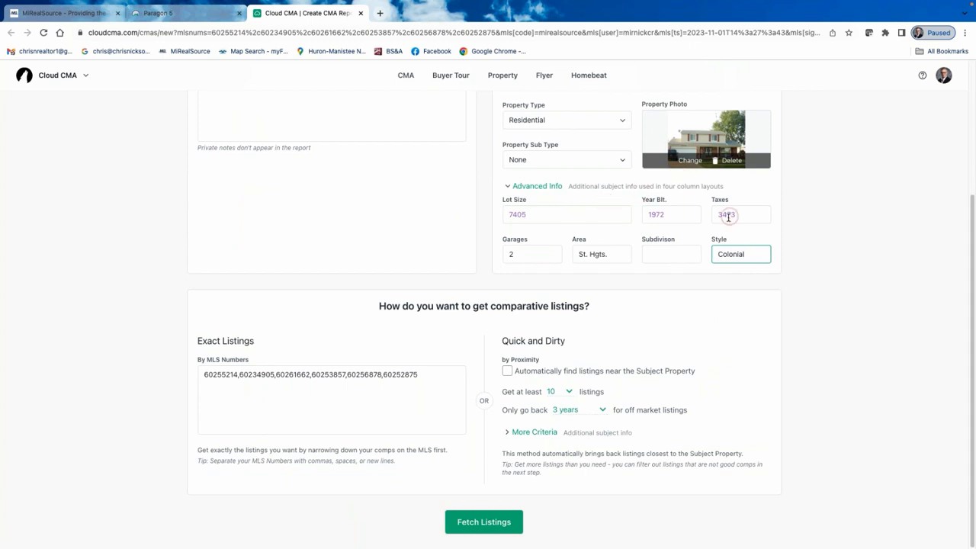
scroll(725, 225, up, 1)
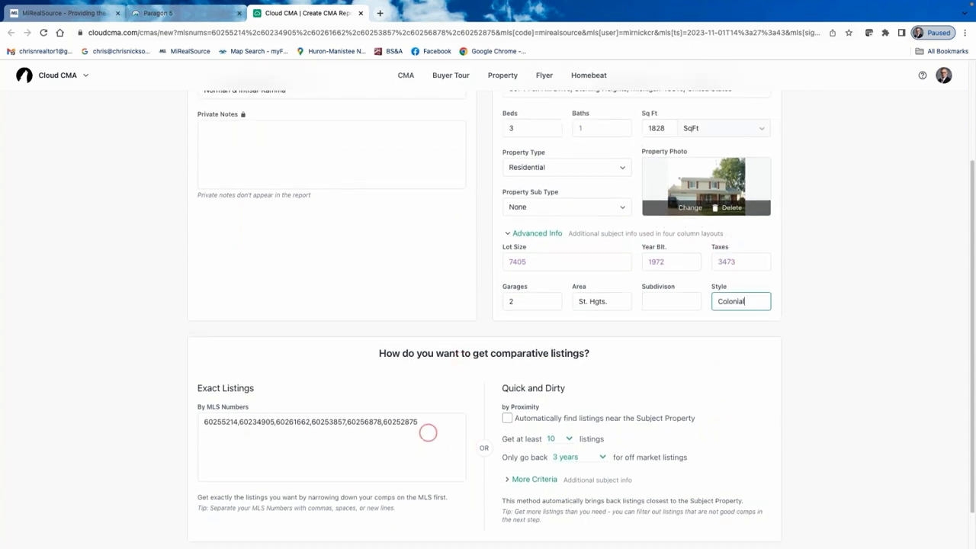
scroll(234, 184, up, 1)
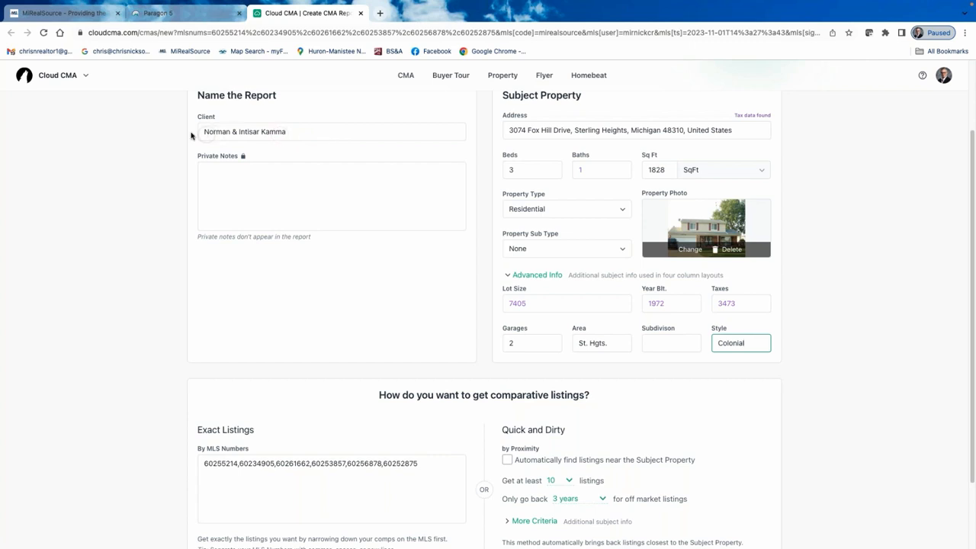
scroll(373, 204, up, 2)
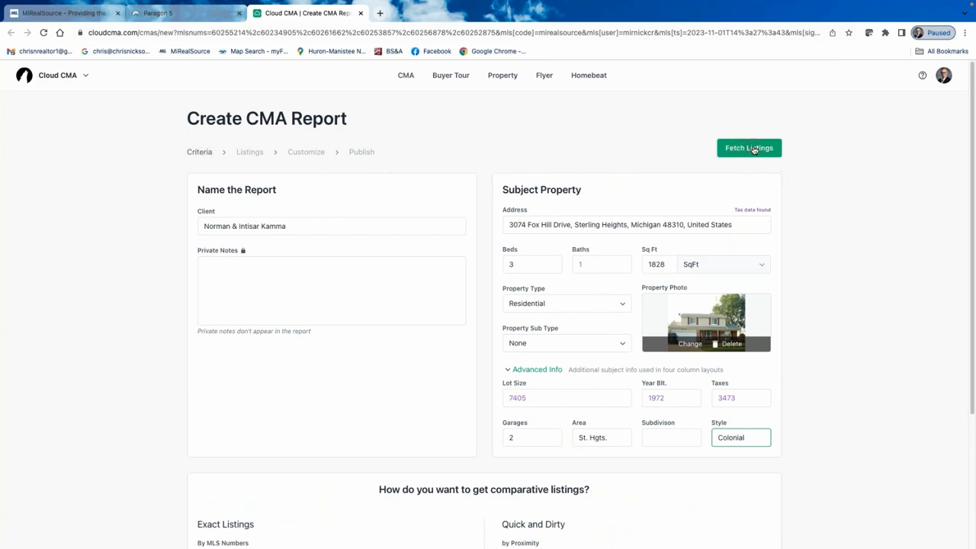
scroll(751, 151, down, 3)
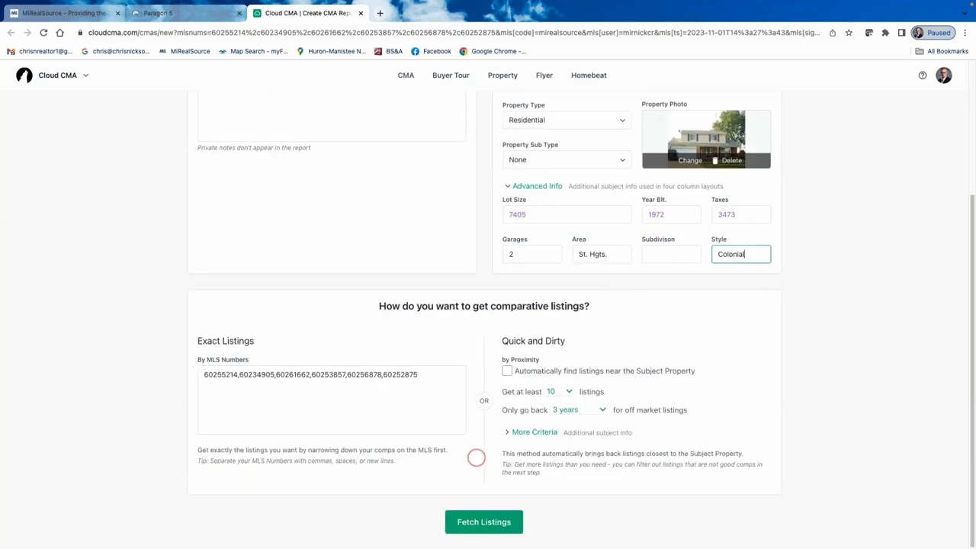
scroll(614, 248, up, 3)
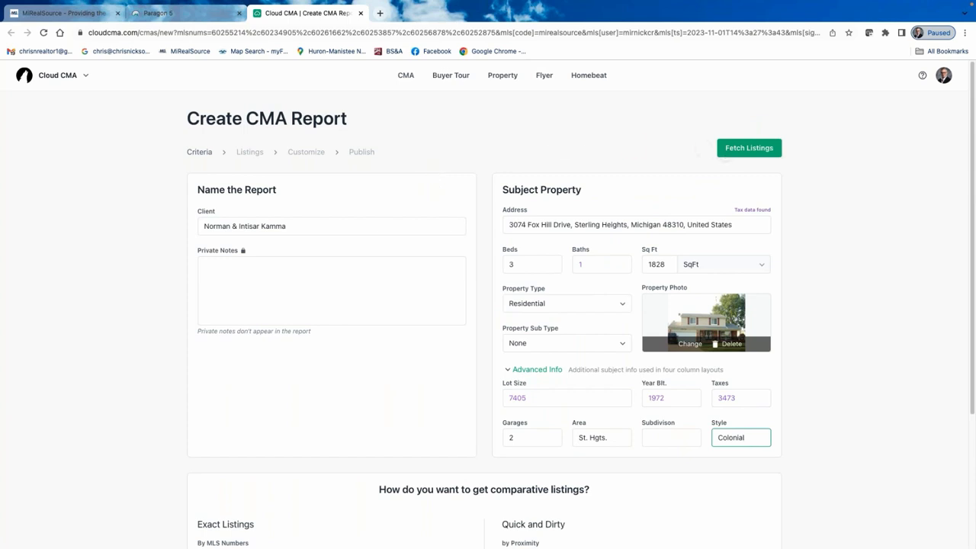
Fetch the six comparable listings and scroll down to review them on Organize Listings.
click(751, 148)
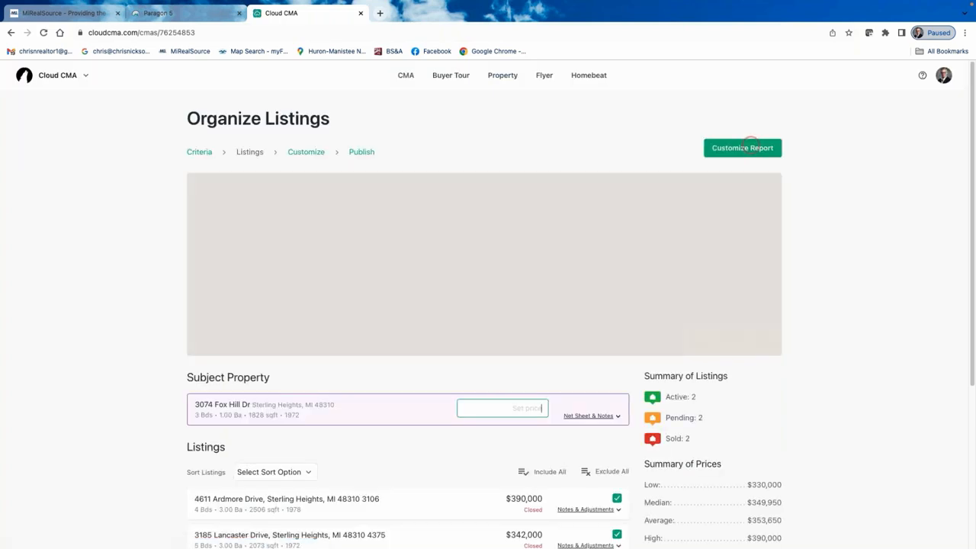
click(751, 145)
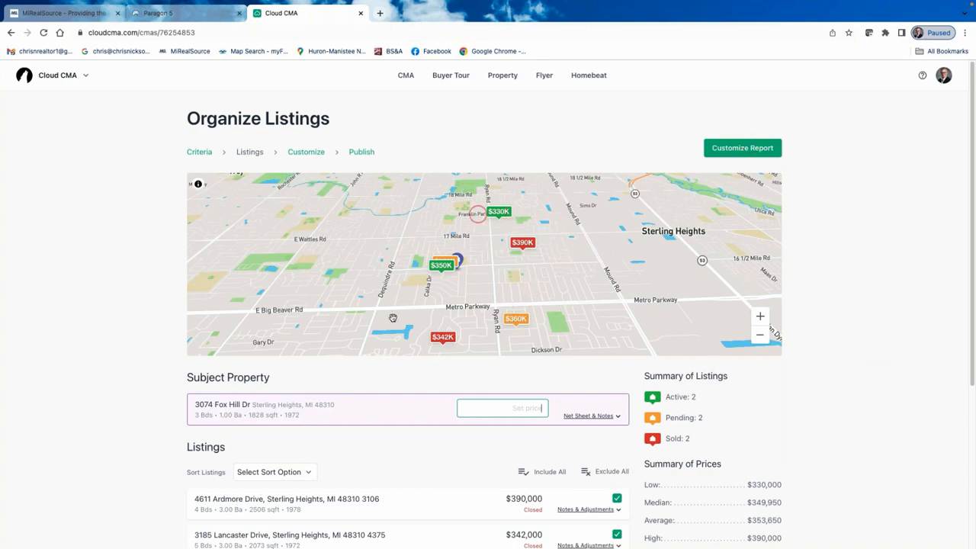
scroll(865, 359, down, 5)
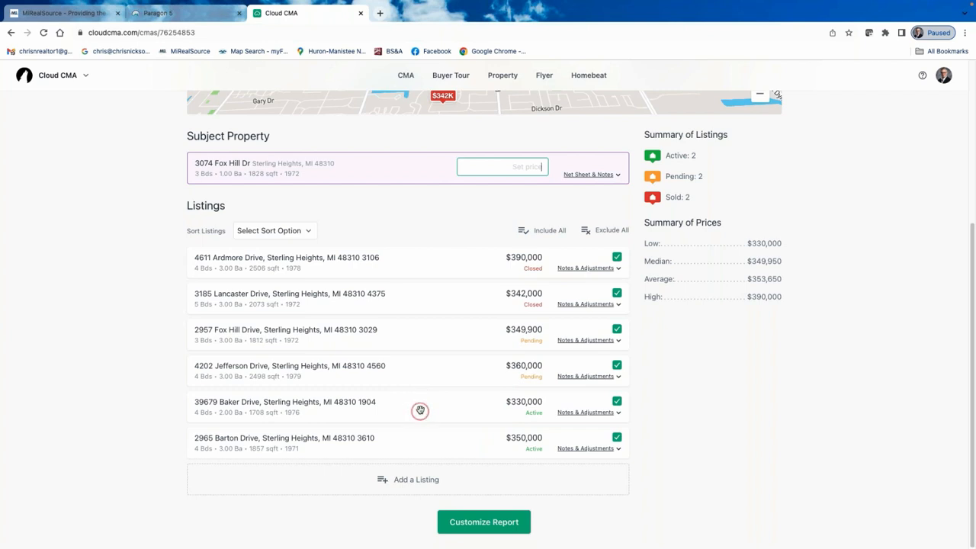
Drag the comparables into order: Baker first, Barton second, Lancaster fifth, Ardmore last.
drag(419, 297, 420, 253)
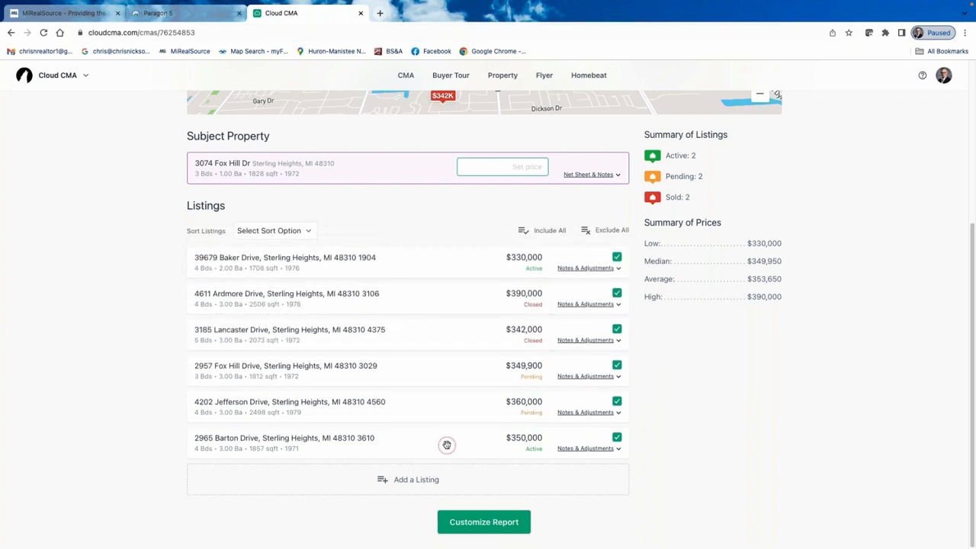
drag(448, 445, 445, 283)
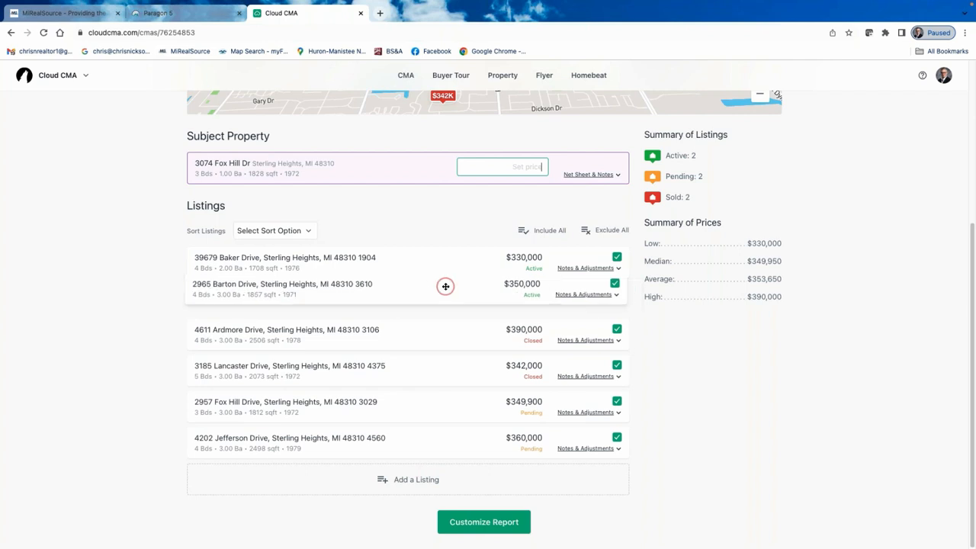
drag(434, 331, 431, 446)
drag(447, 331, 446, 405)
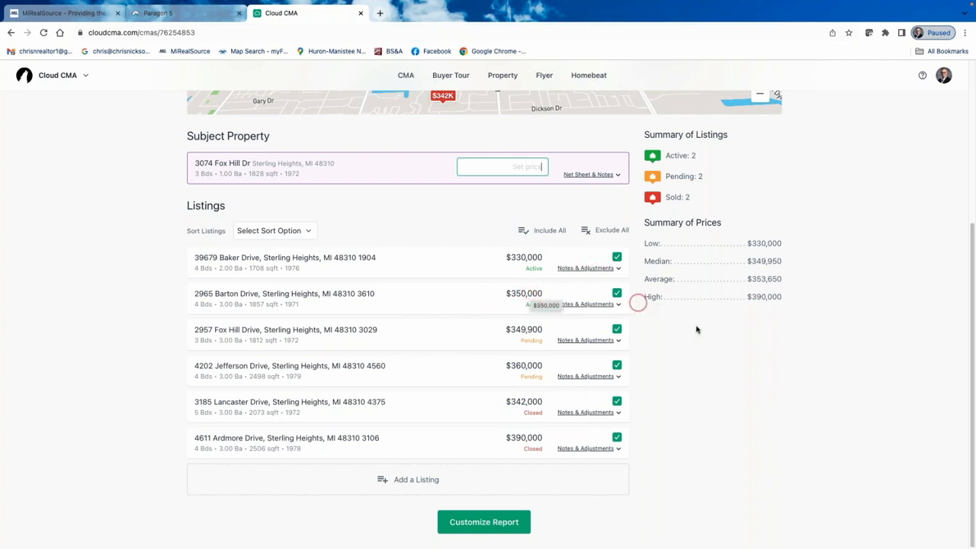
scroll(721, 351, up, 1)
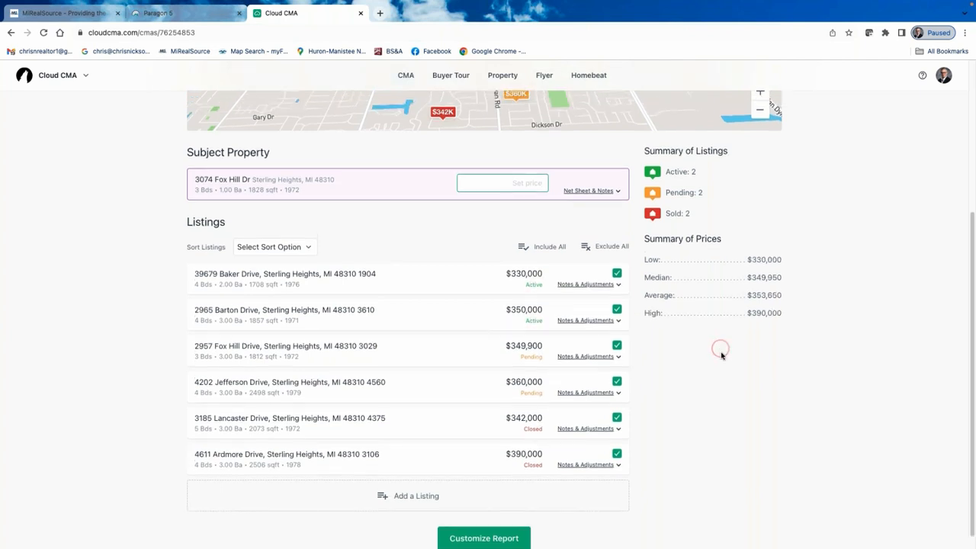
scroll(759, 434, down, 1)
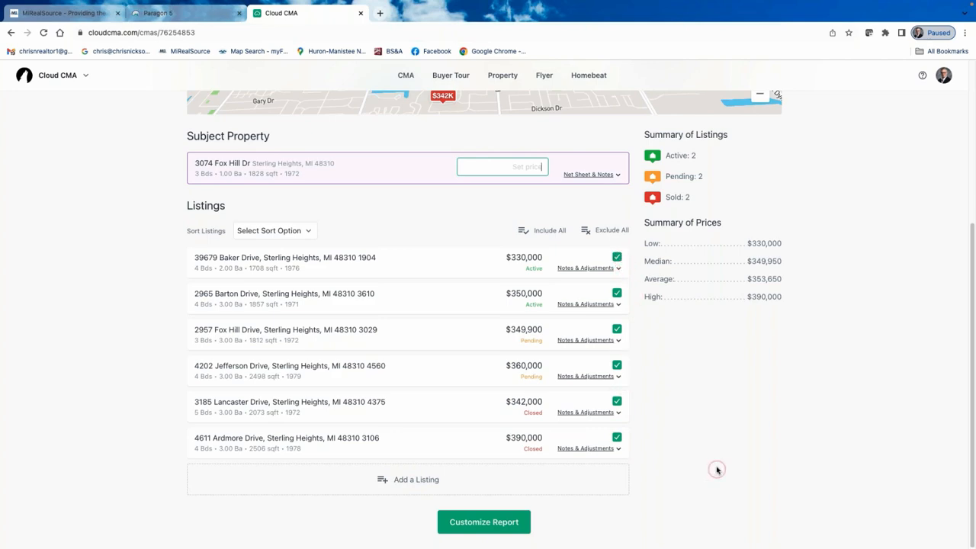
scroll(717, 465, up, 2)
scroll(710, 473, down, 2)
scroll(704, 494, up, 5)
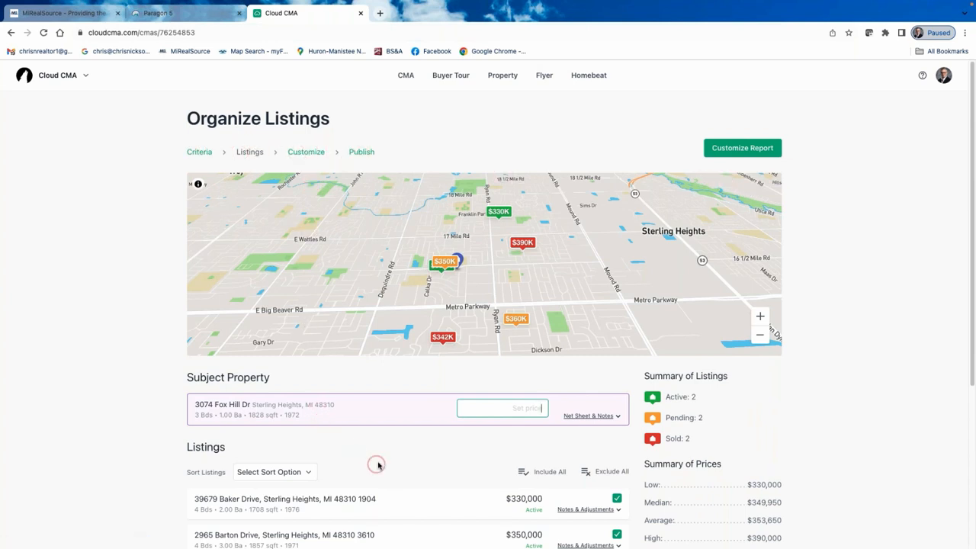
scroll(379, 464, down, 1)
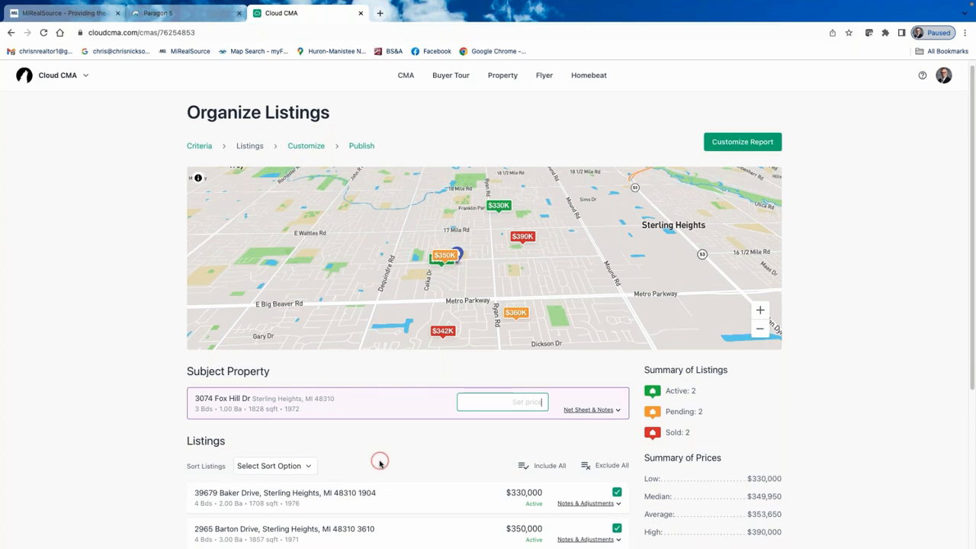
click(596, 412)
click(546, 405)
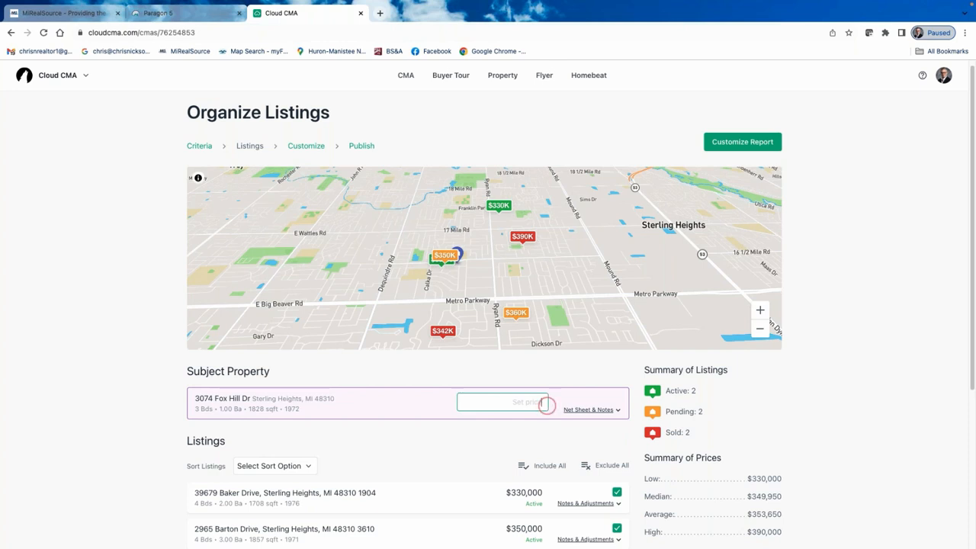
Review the six ordered comparable listings and continue to Customize Report.
scroll(480, 385, down, 1)
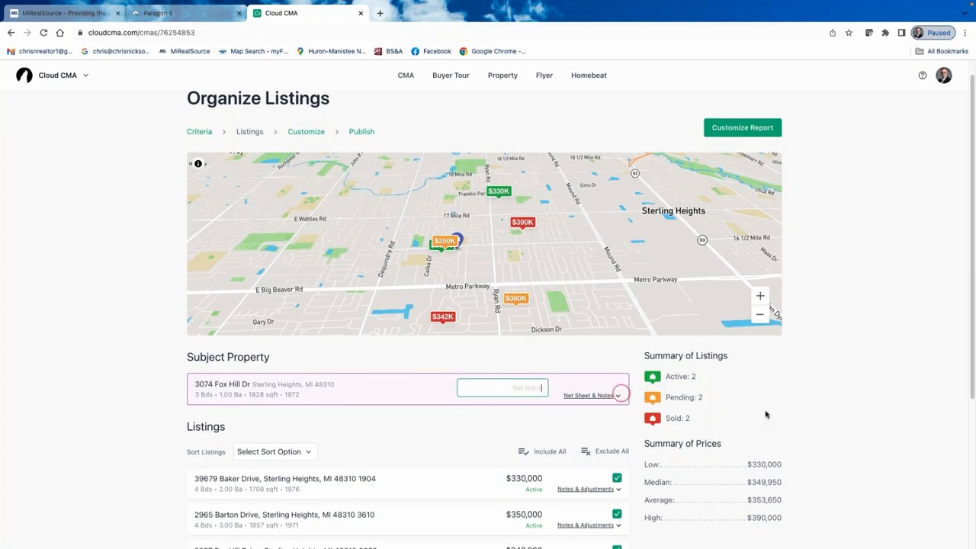
scroll(793, 416, down, 3)
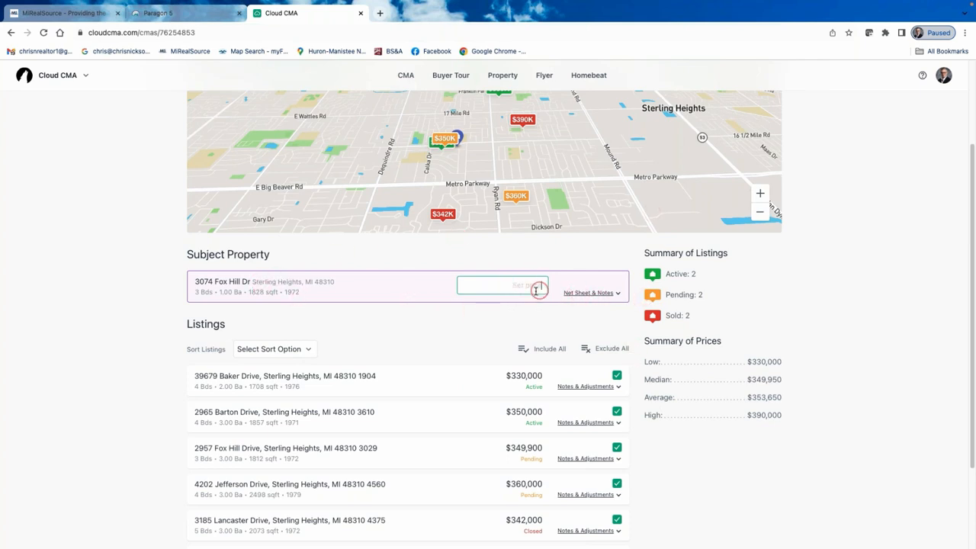
scroll(537, 290, up, 3)
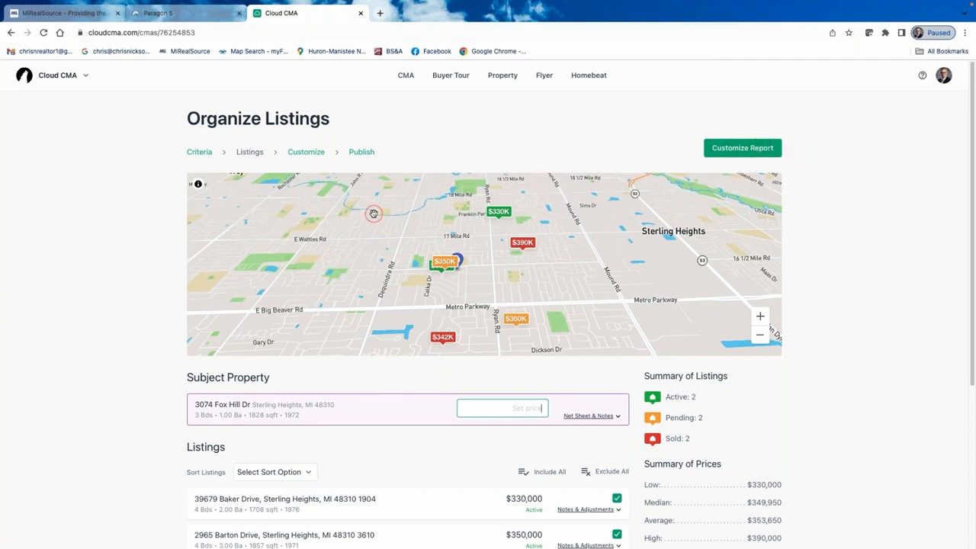
scroll(373, 215, down, 1)
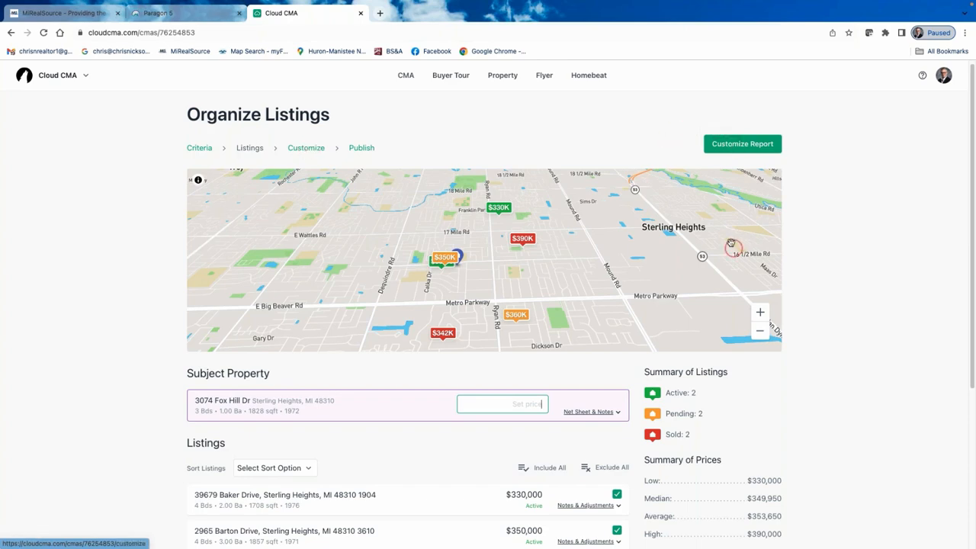
scroll(731, 243, down, 3)
scroll(656, 286, up, 3)
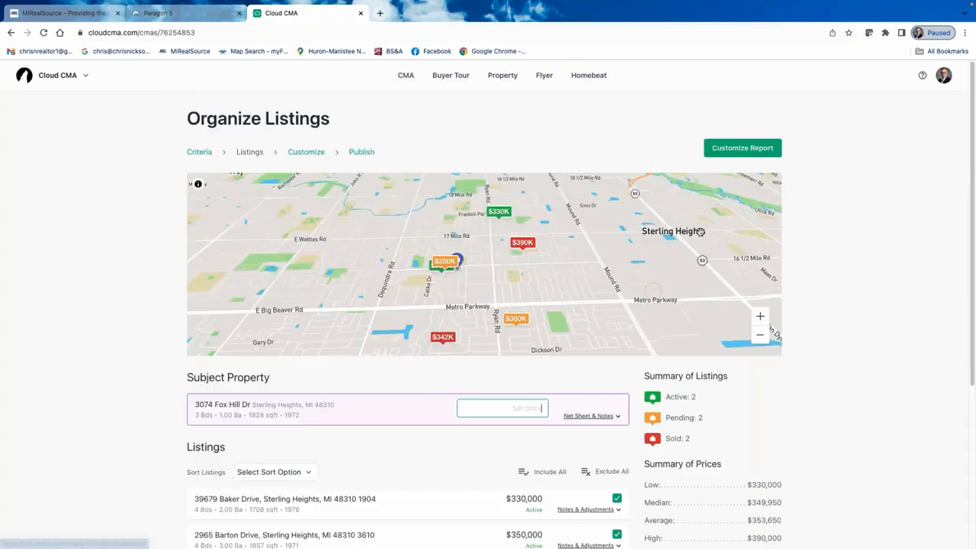
click(747, 145)
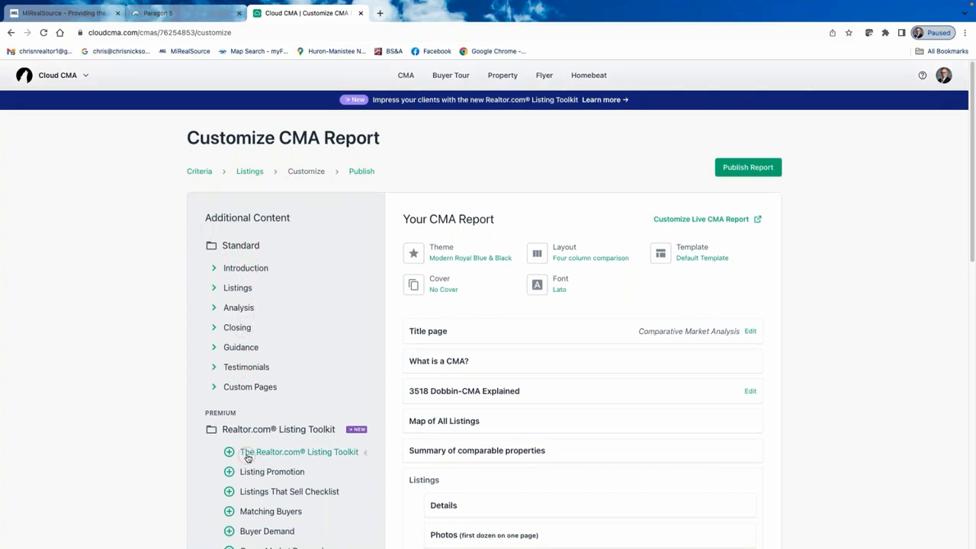
Scroll the Additional Content sidebar and click through several of its entries.
scroll(248, 458, down, 4)
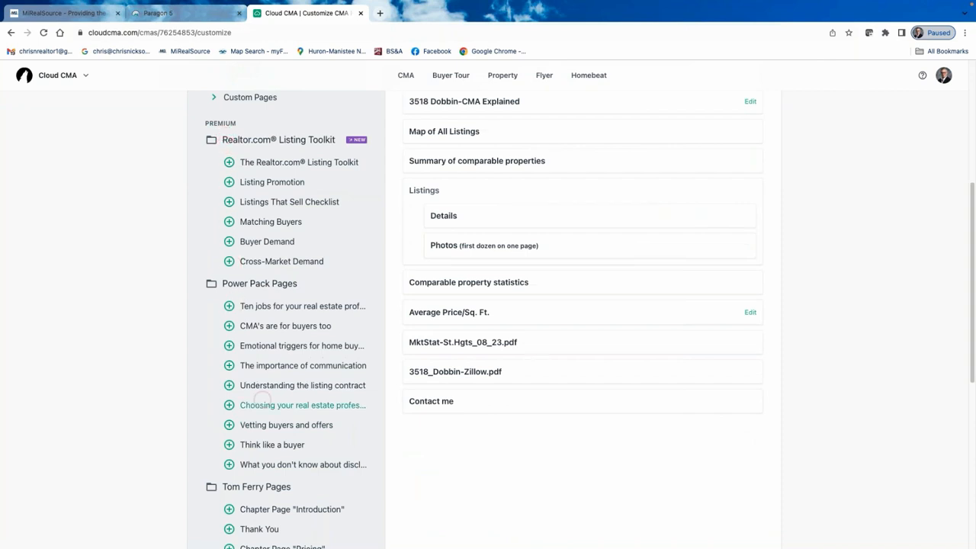
scroll(288, 495, down, 2)
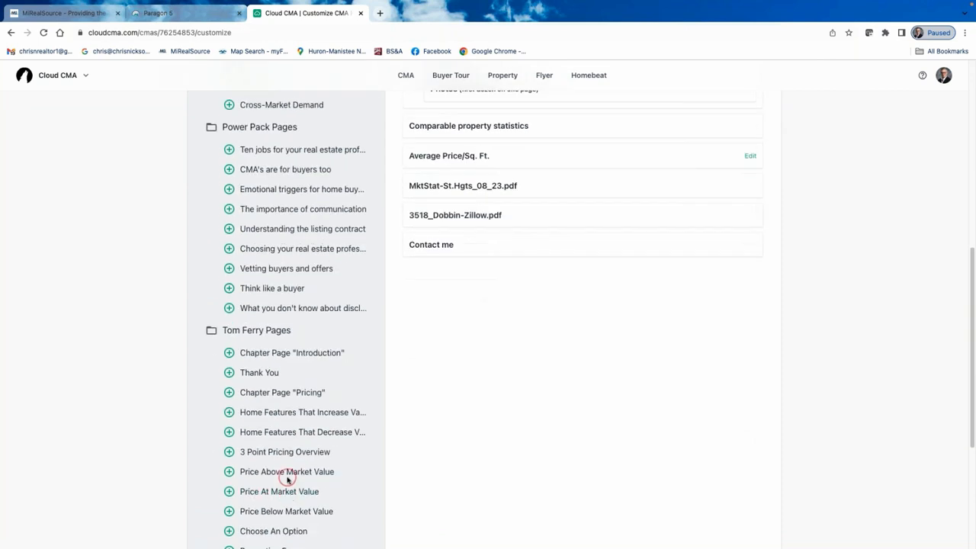
scroll(285, 473, up, 5)
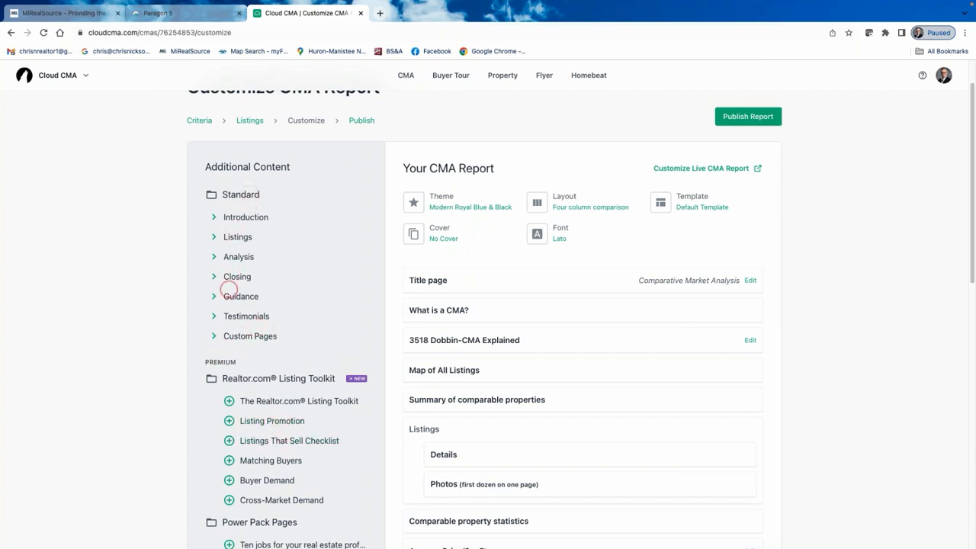
click(244, 198)
click(246, 324)
click(246, 324)
click(245, 324)
click(246, 324)
click(246, 324)
click(272, 407)
Scroll through the report's sections, starting with the Comparative Market Analysis title page.
scroll(290, 458, down, 3)
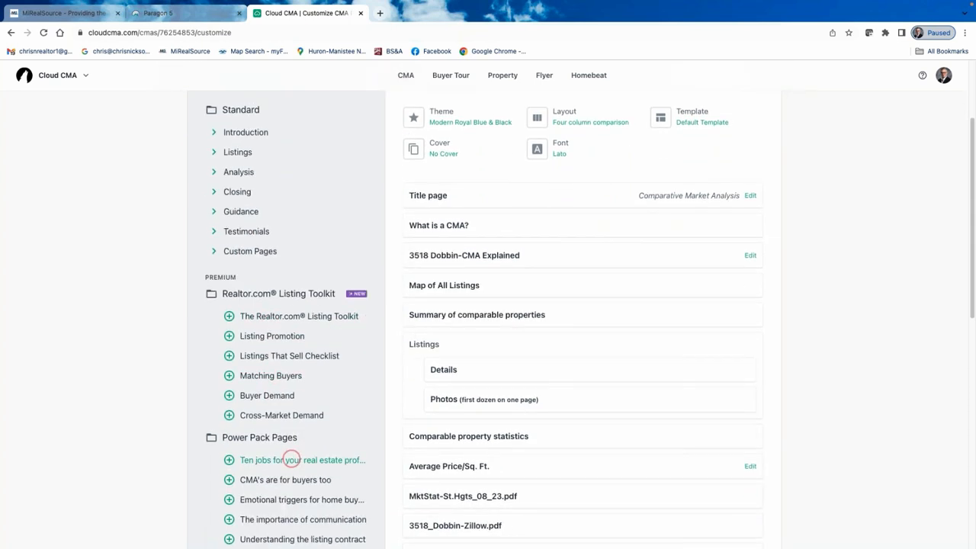
scroll(293, 461, down, 4)
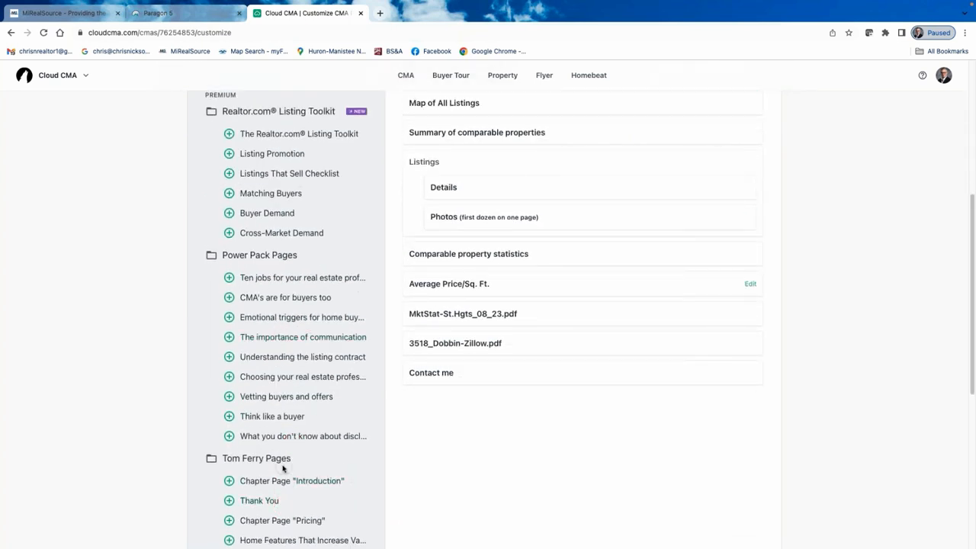
scroll(277, 450, up, 8)
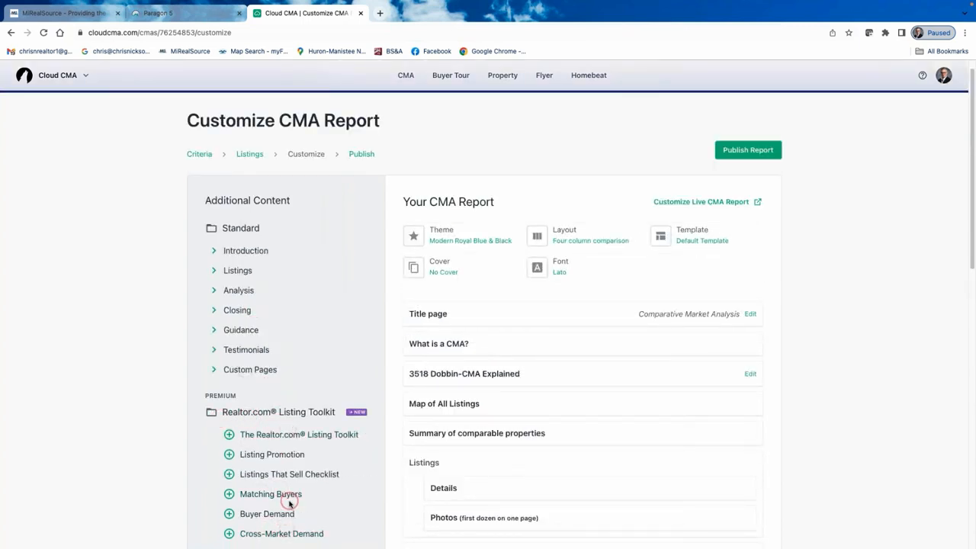
scroll(279, 457, down, 1)
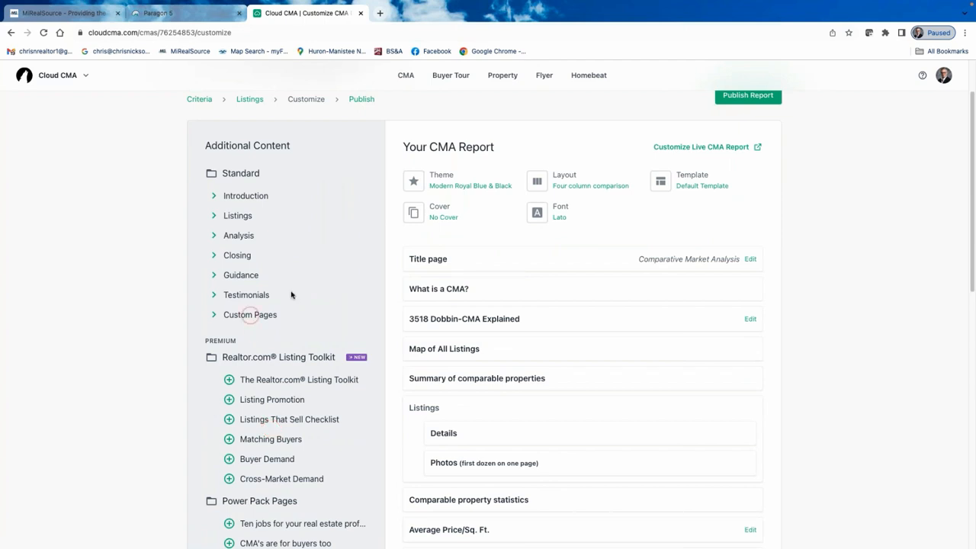
scroll(292, 294, up, 1)
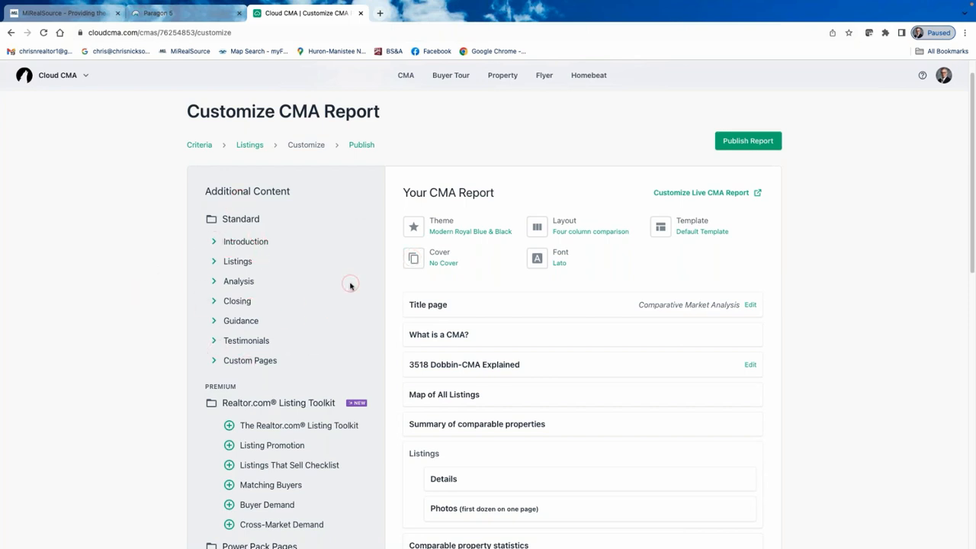
Expand the Introduction, Listings and Analysis groups, then preview the Time to Sell page.
click(215, 242)
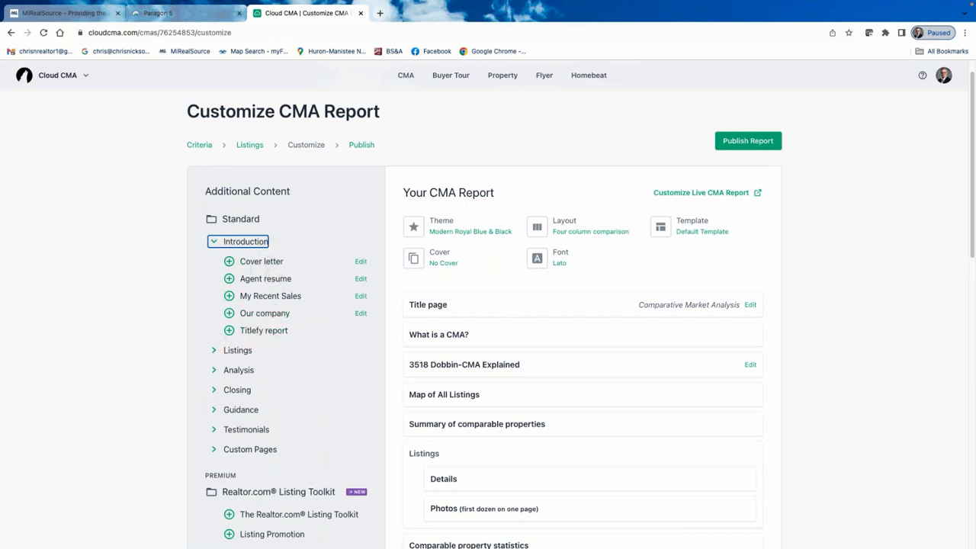
click(215, 350)
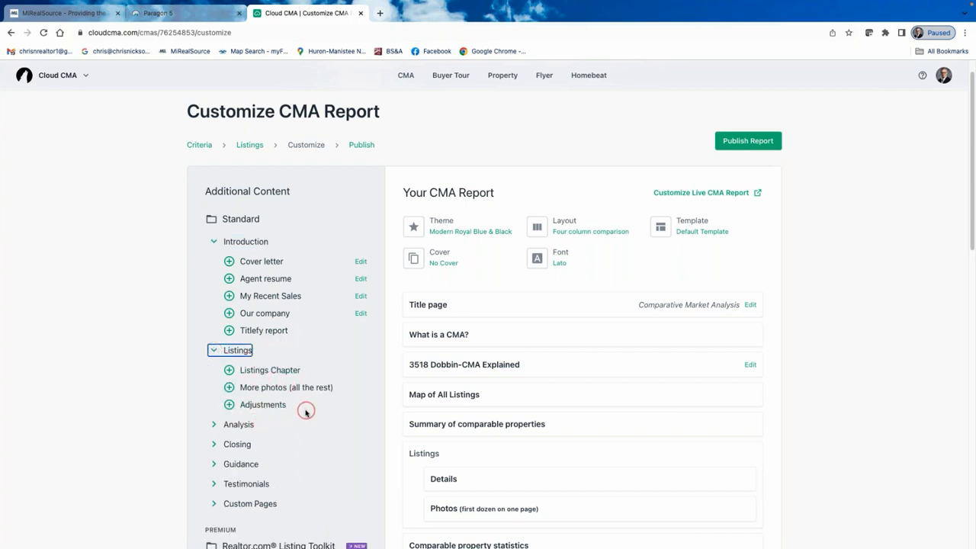
scroll(305, 412, down, 3)
click(215, 313)
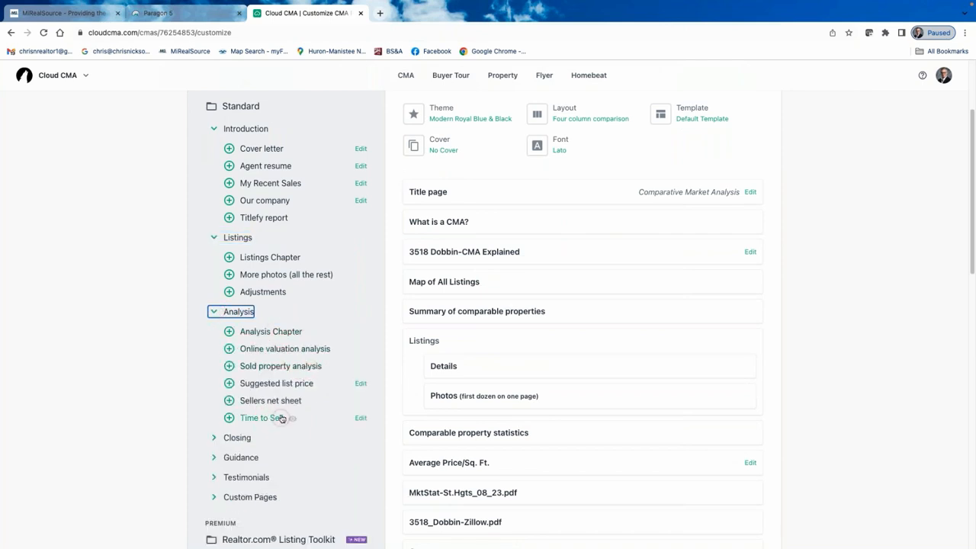
scroll(283, 418, down, 5)
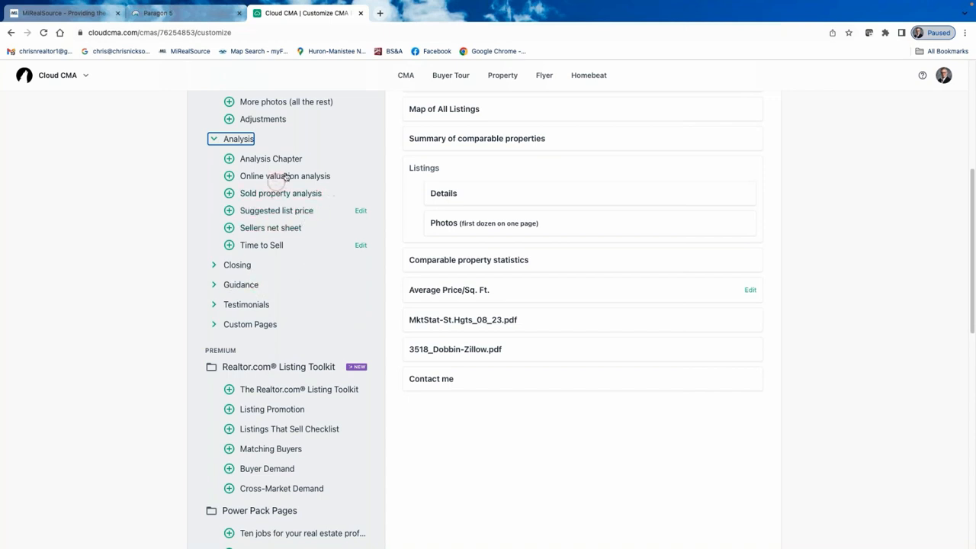
click(267, 245)
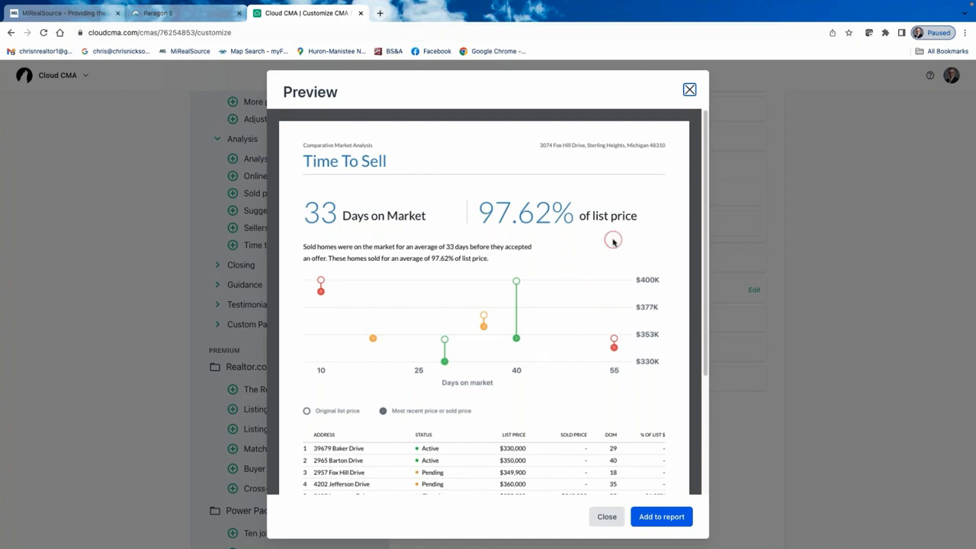
Close the Time to Sell preview without adding it and expand the Guidance group.
scroll(644, 272, down, 2)
scroll(643, 272, up, 3)
click(690, 89)
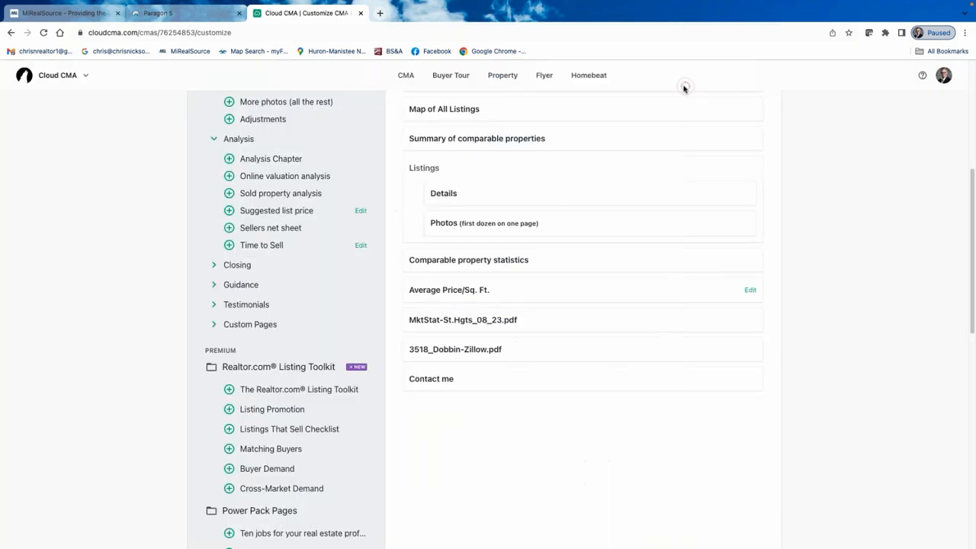
click(215, 284)
Preview The Value of Your Home page, read through it, and close without adding.
scroll(280, 463, down, 1)
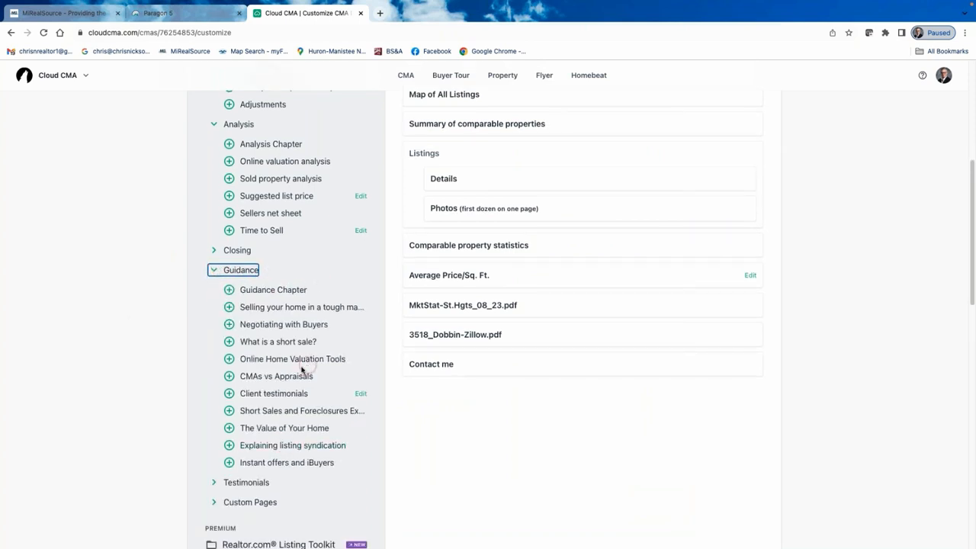
click(305, 429)
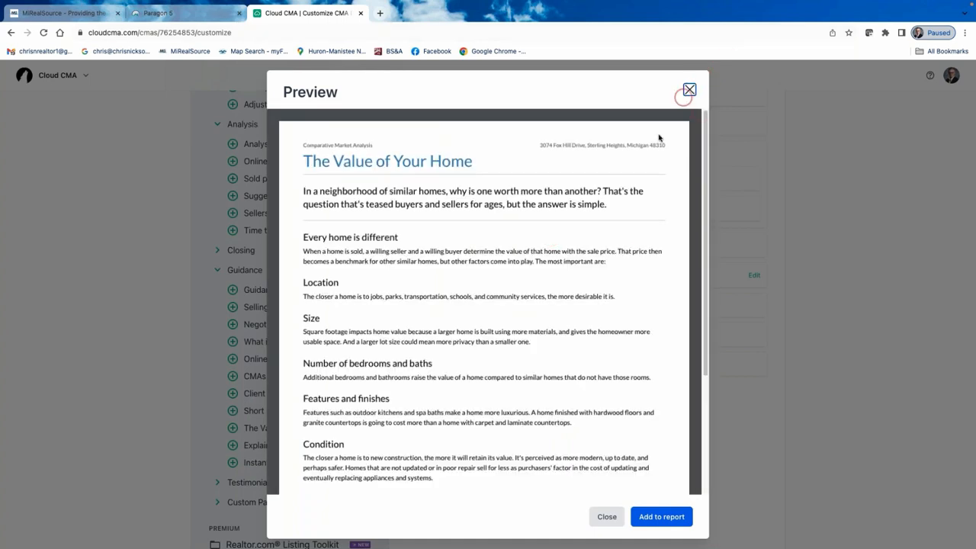
scroll(540, 305, down, 3)
scroll(541, 305, down, 1)
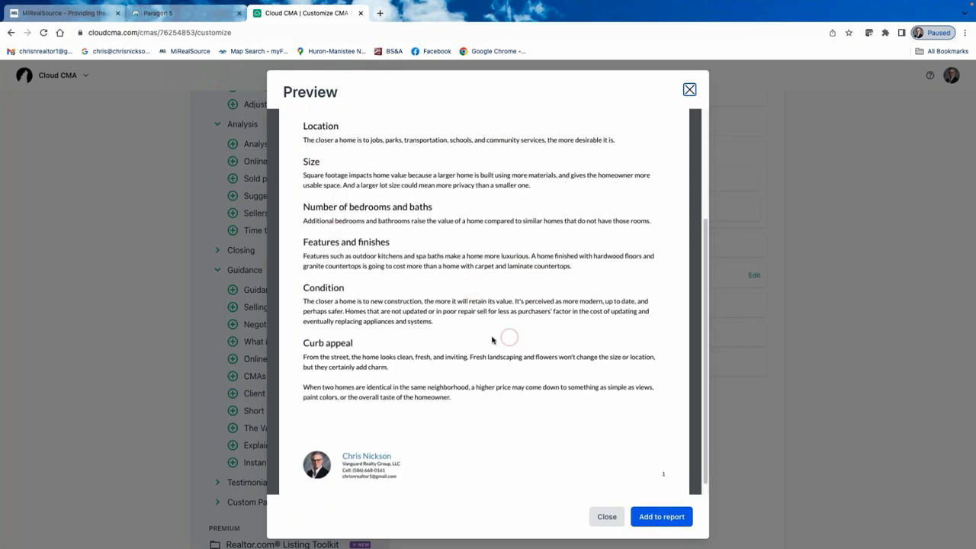
scroll(475, 295, up, 4)
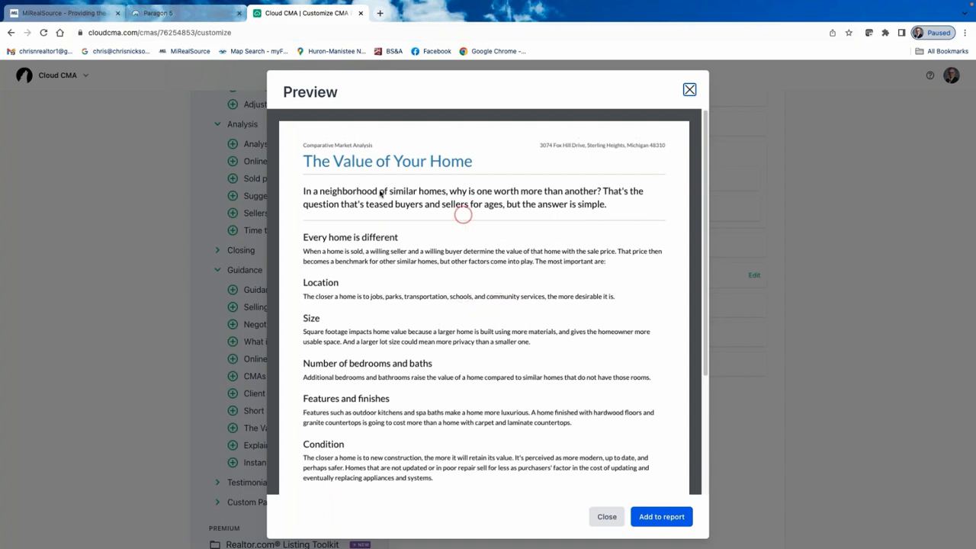
scroll(462, 254, down, 3)
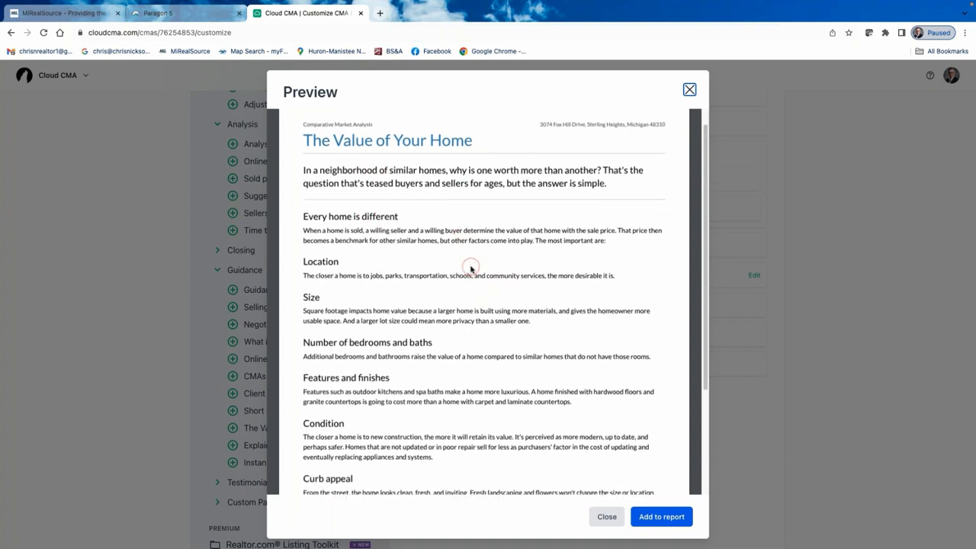
scroll(534, 274, down, 2)
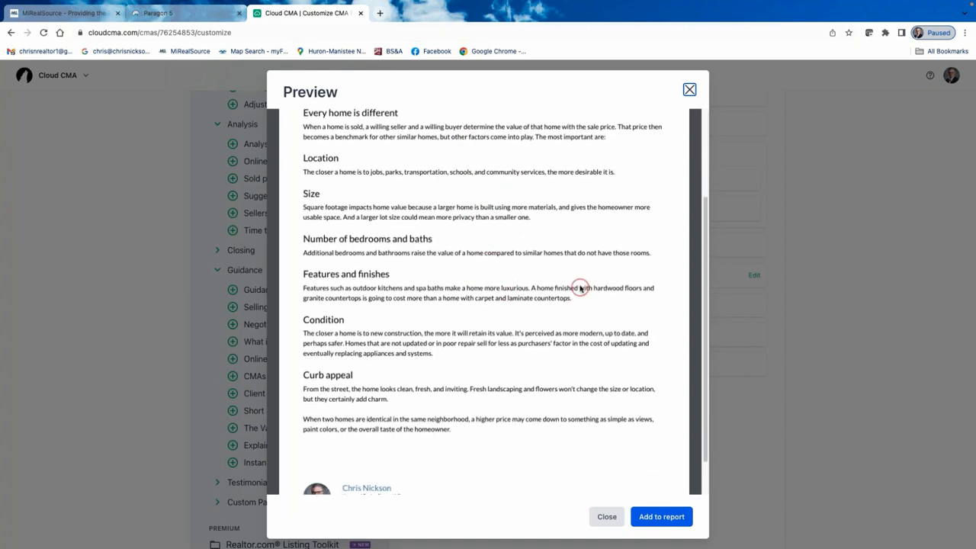
scroll(585, 231, up, 5)
click(691, 90)
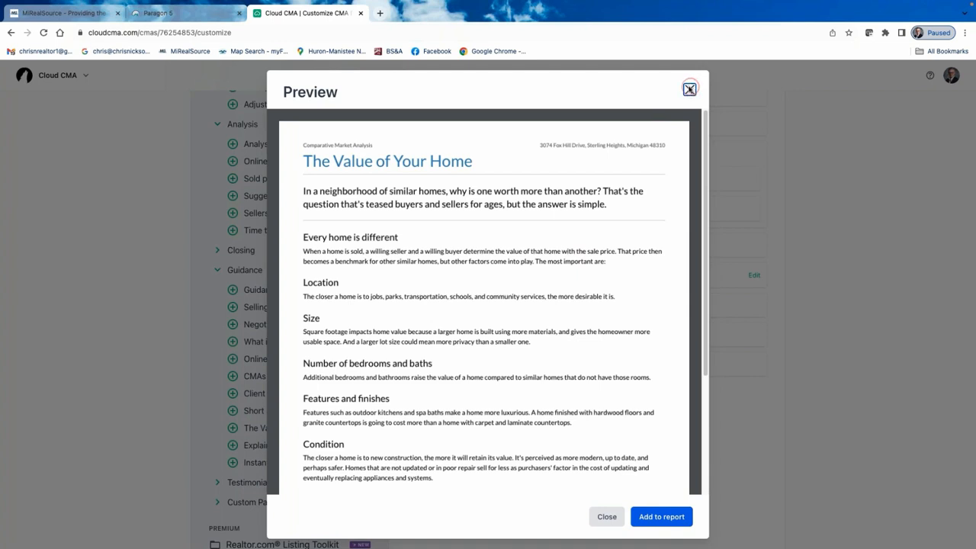
click(689, 89)
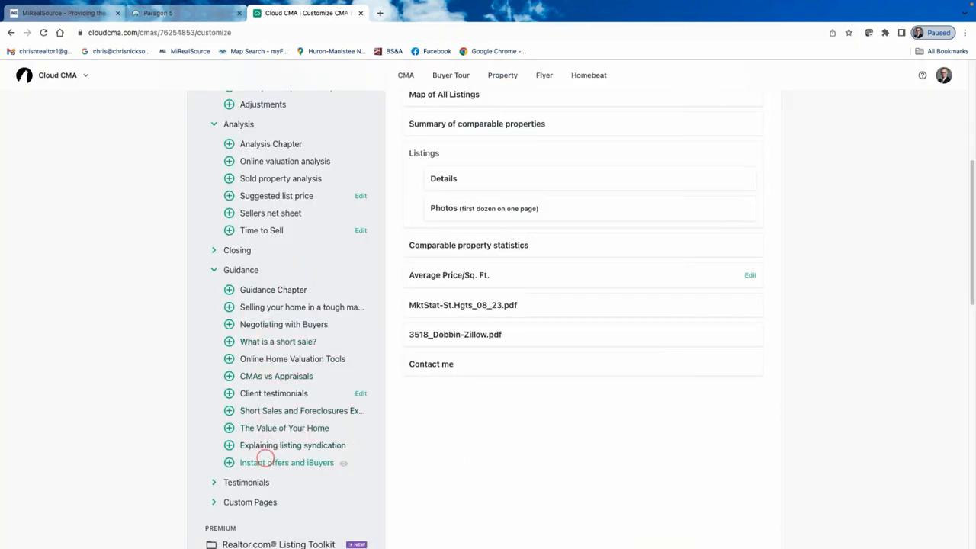
Apply the All Pages template to the report.
scroll(497, 304, up, 3)
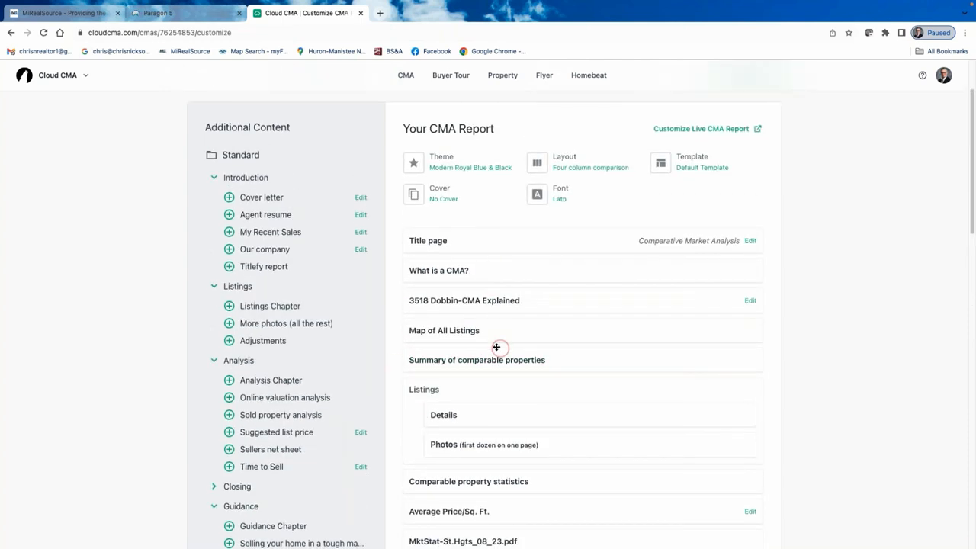
scroll(496, 347, down, 2)
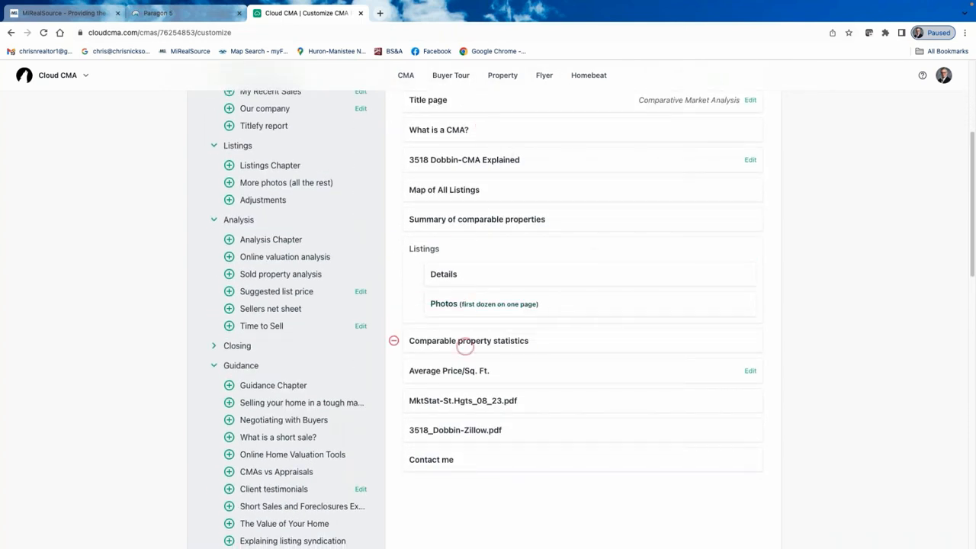
scroll(575, 412, up, 3)
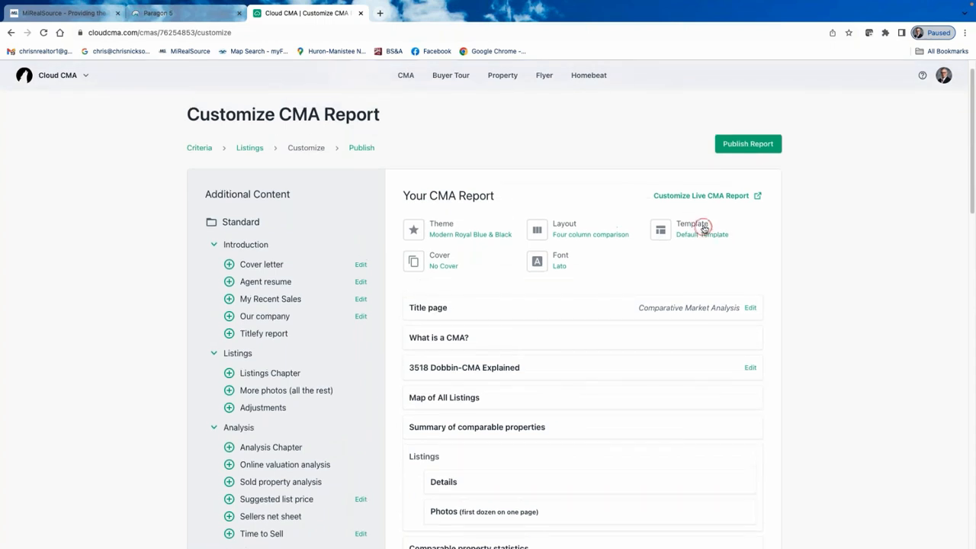
click(703, 228)
click(486, 287)
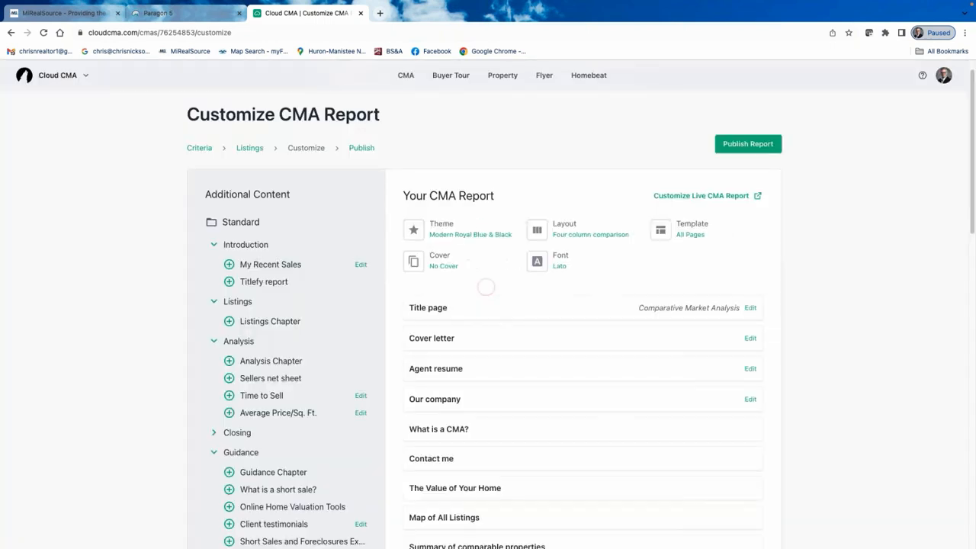
Remove the Suggested list price and Commission distribution pages from the report.
scroll(524, 402, down, 15)
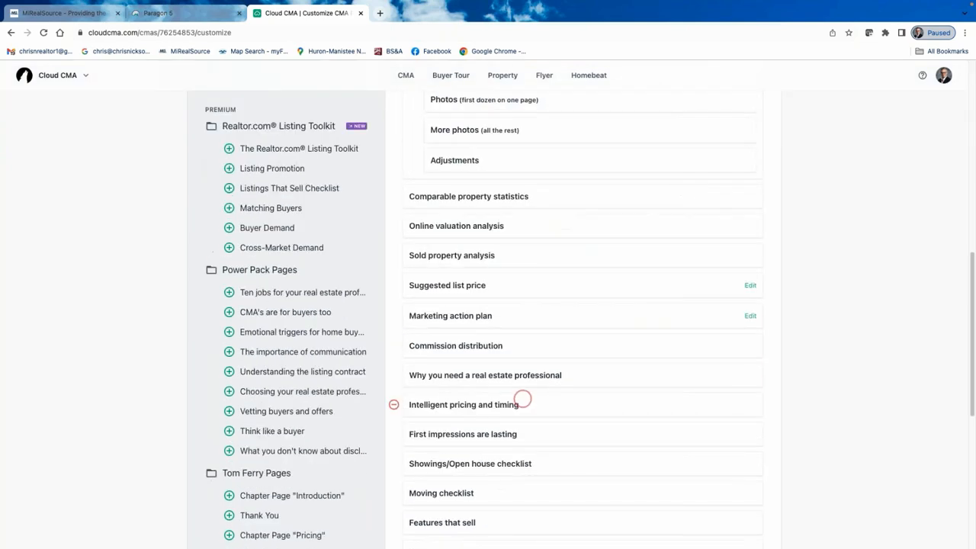
scroll(536, 371, up, 5)
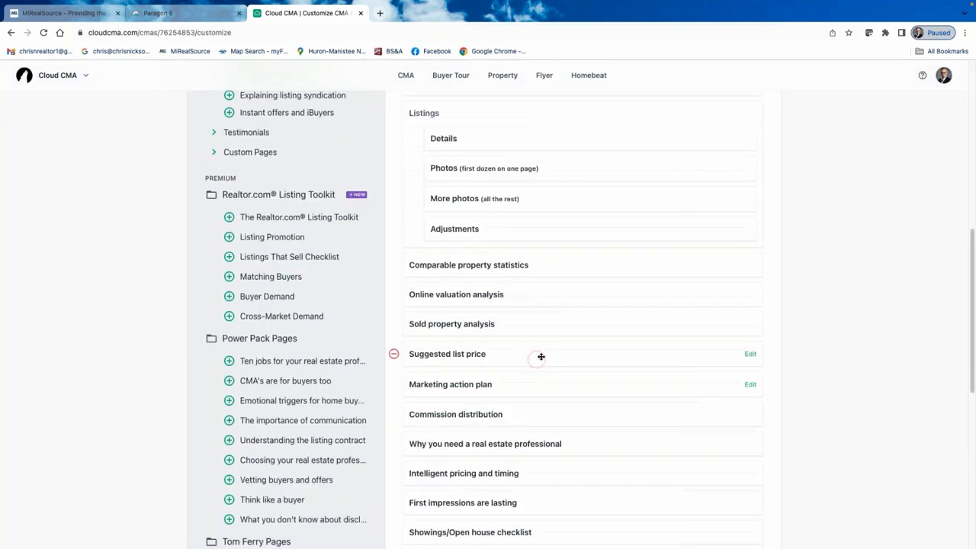
scroll(642, 312, up, 1)
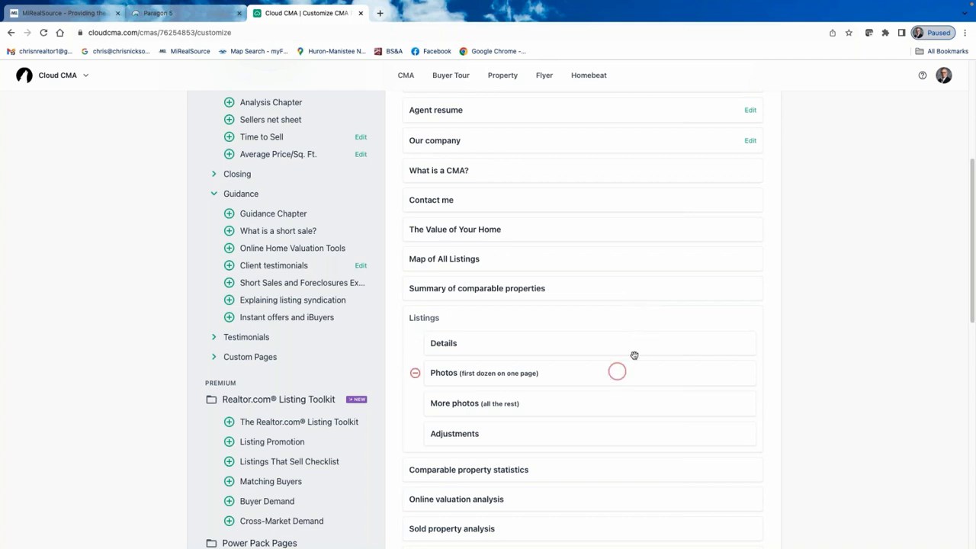
scroll(634, 355, down, 6)
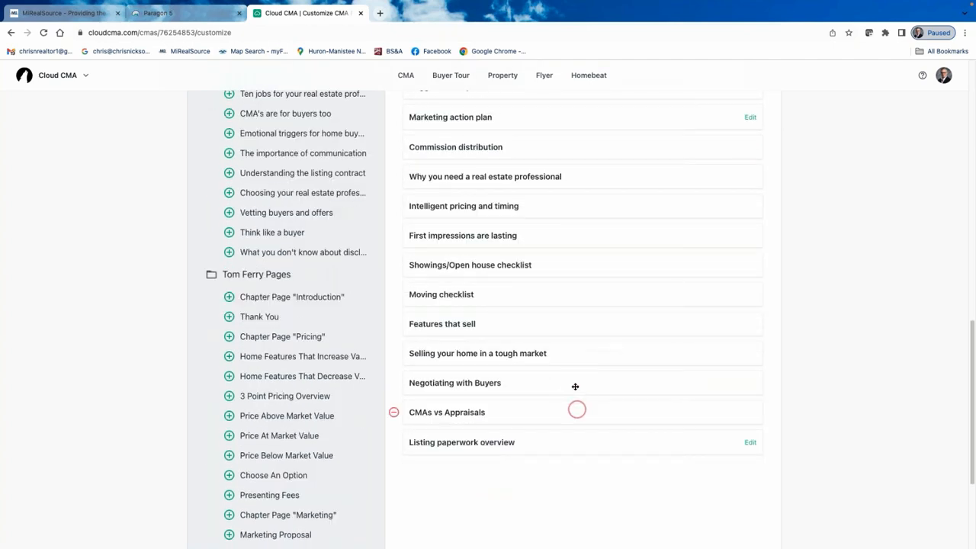
scroll(595, 344, up, 3)
scroll(609, 324, up, 2)
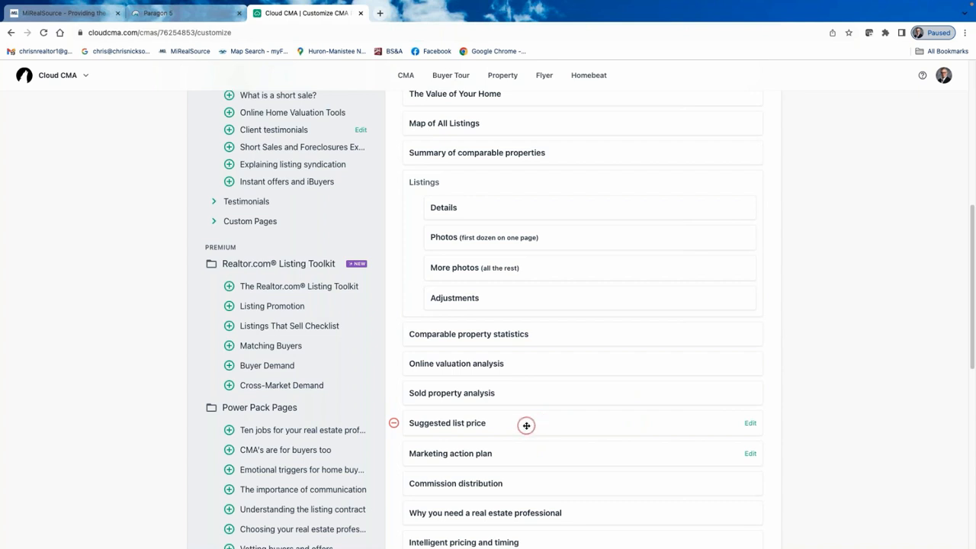
click(395, 424)
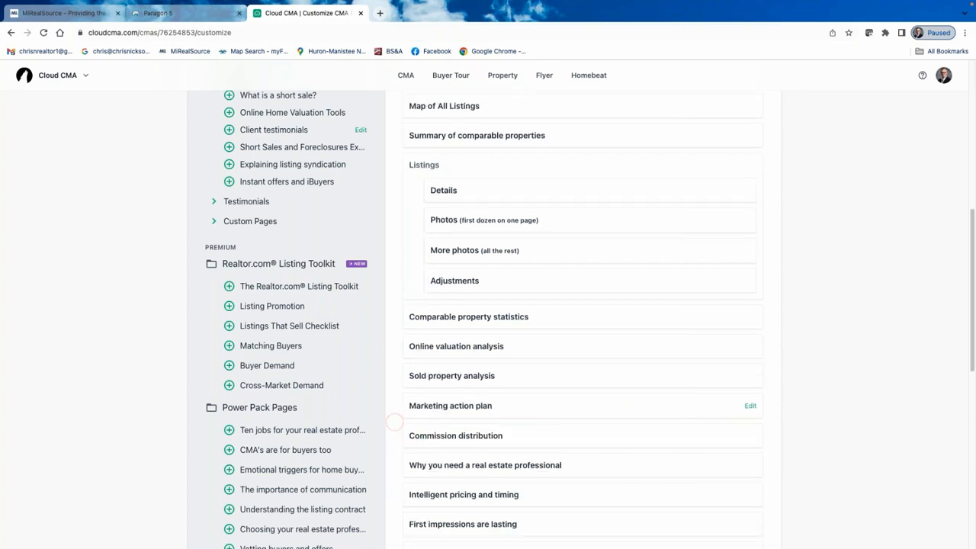
click(395, 435)
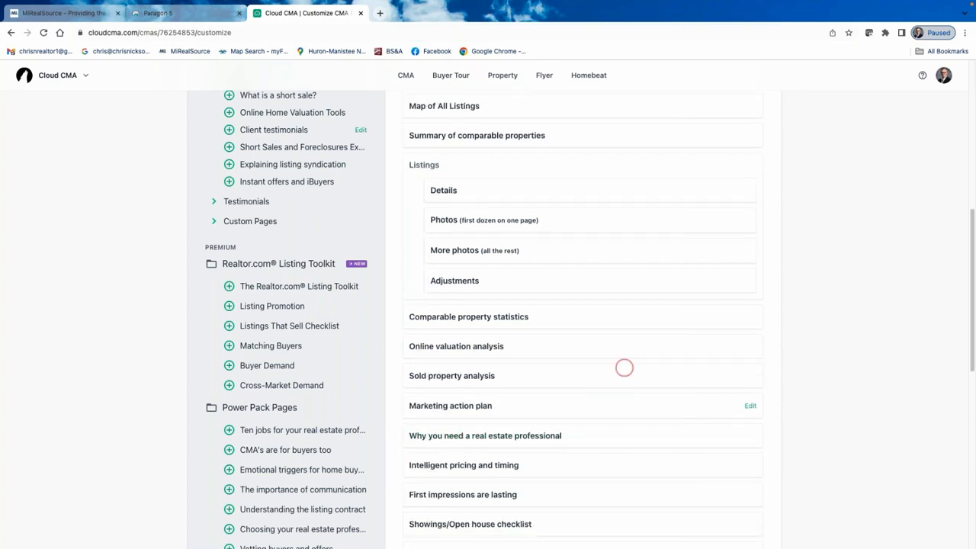
scroll(621, 416, down, 1)
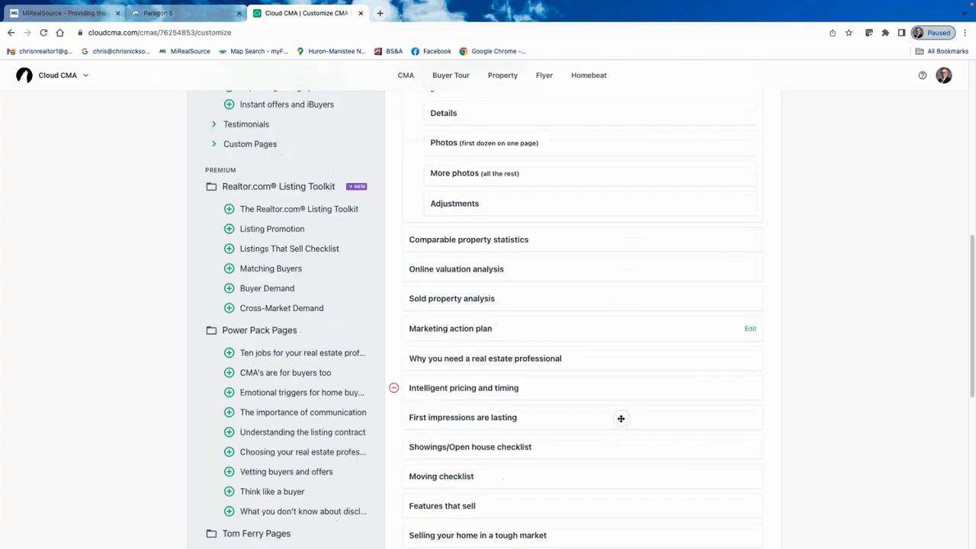
scroll(620, 418, down, 1)
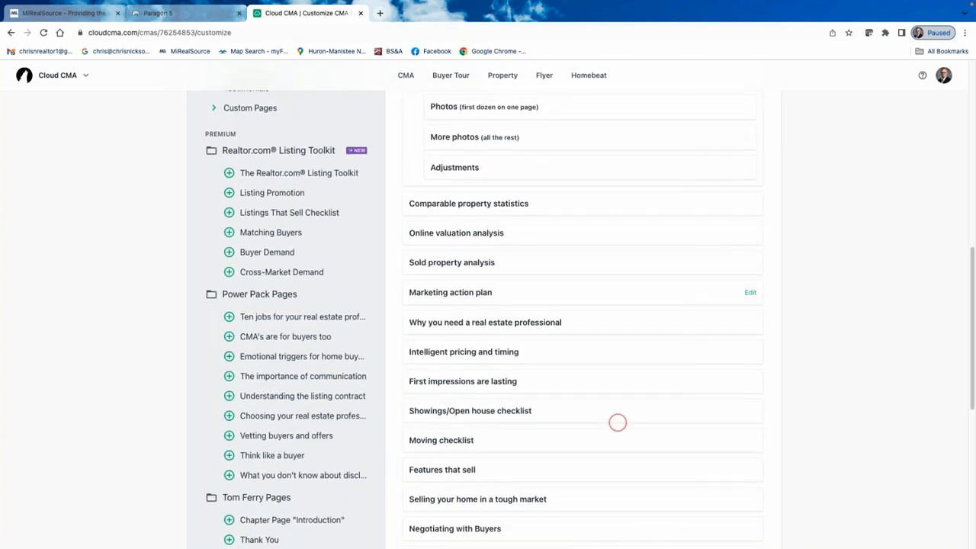
Preview both pages of the Moving Checklist, then close the preview.
click(457, 442)
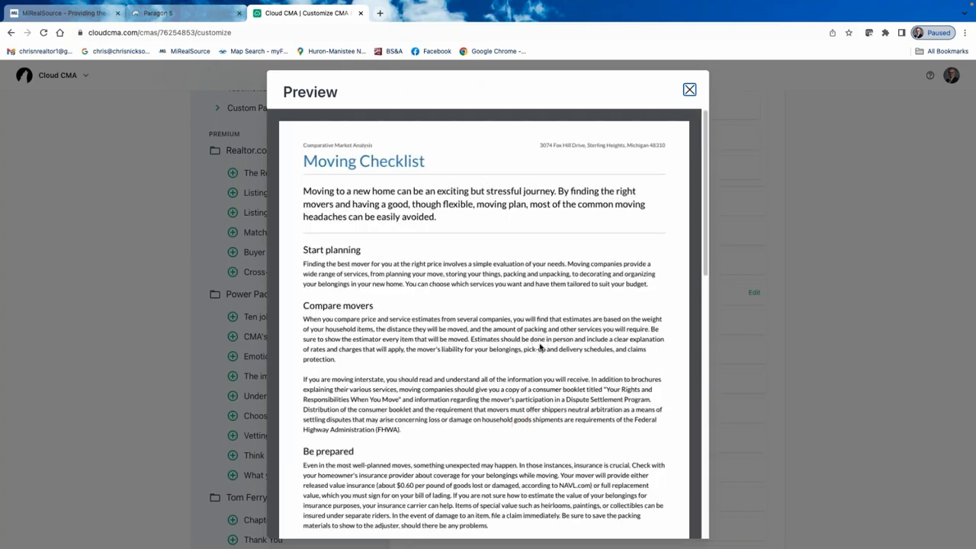
scroll(521, 320, down, 1)
scroll(520, 320, down, 5)
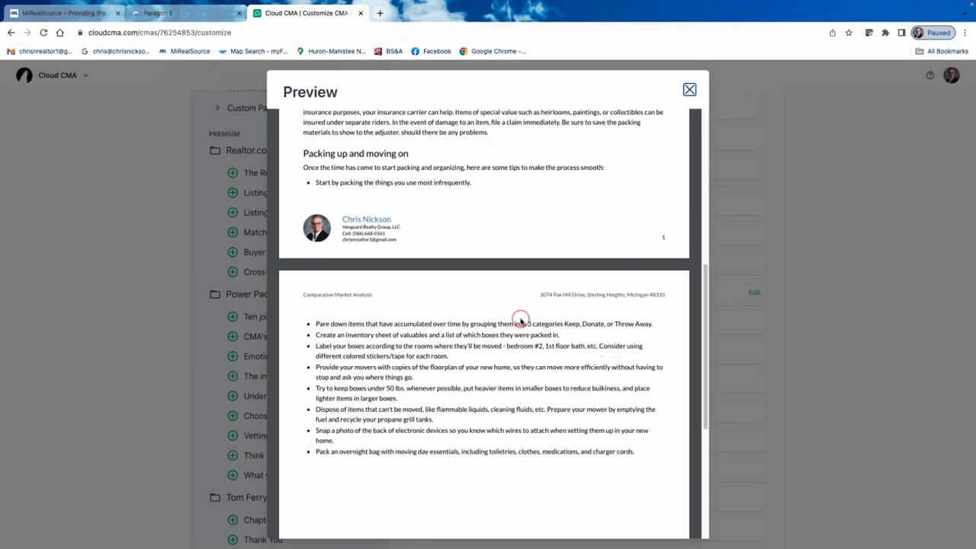
scroll(519, 320, up, 2)
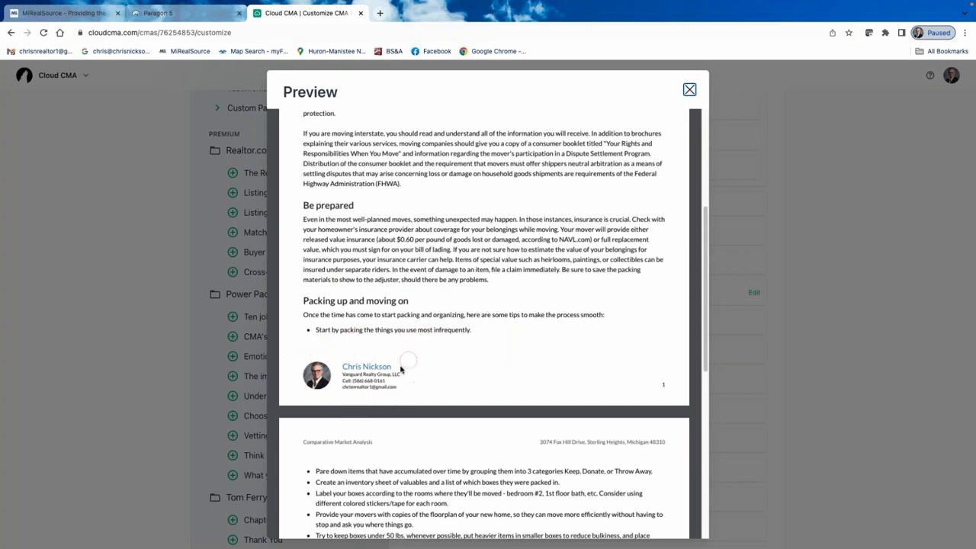
scroll(419, 371, down, 3)
scroll(422, 372, down, 4)
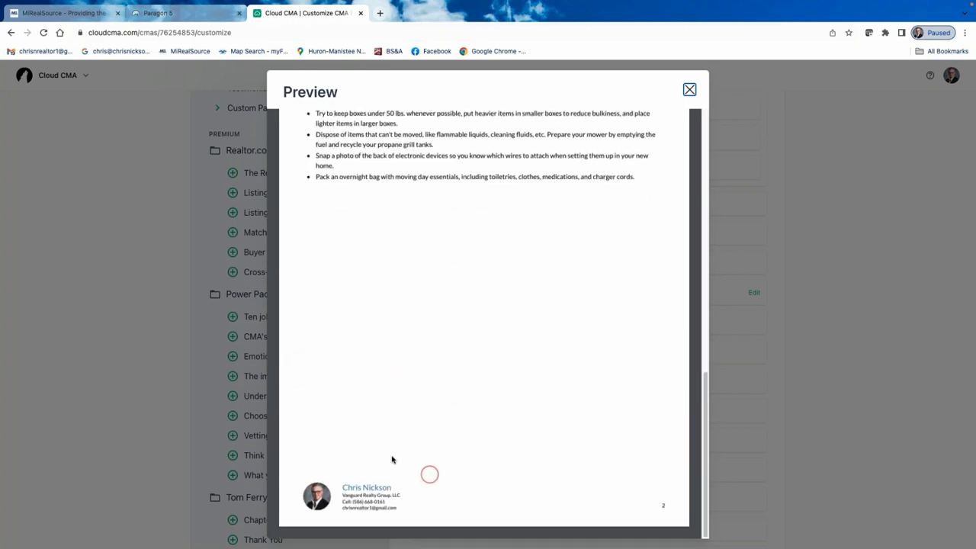
scroll(420, 375, up, 10)
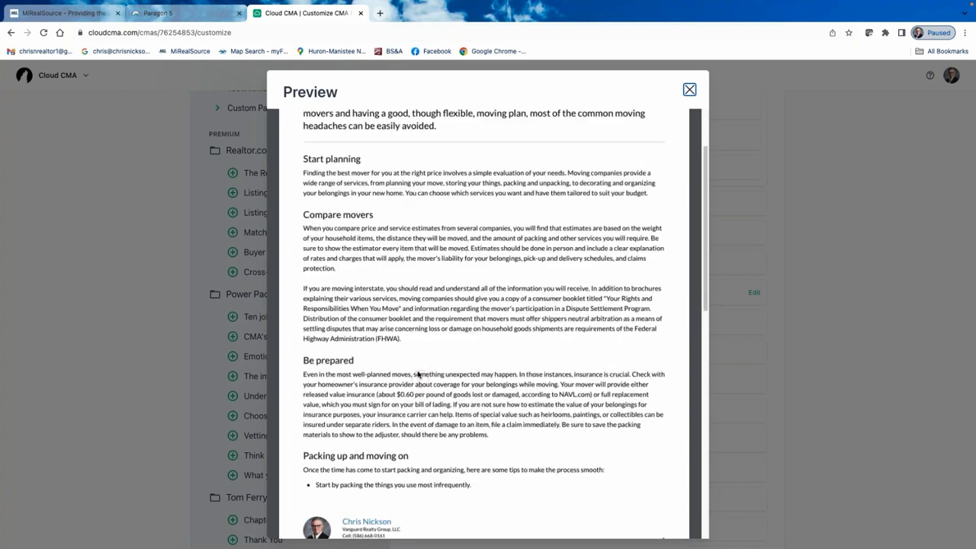
click(688, 89)
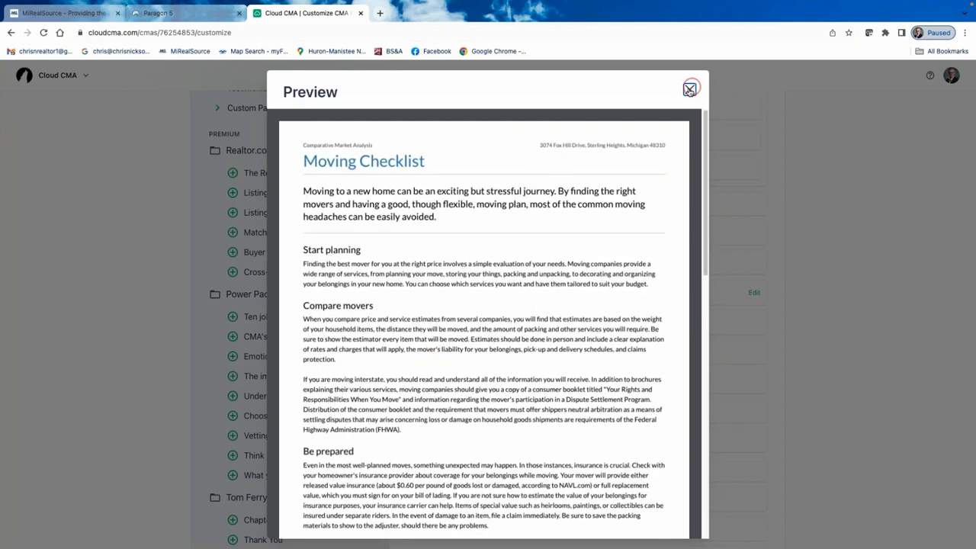
Remove Moving checklist and Features that sell, keeping Negotiating with Buyers in the report.
click(395, 441)
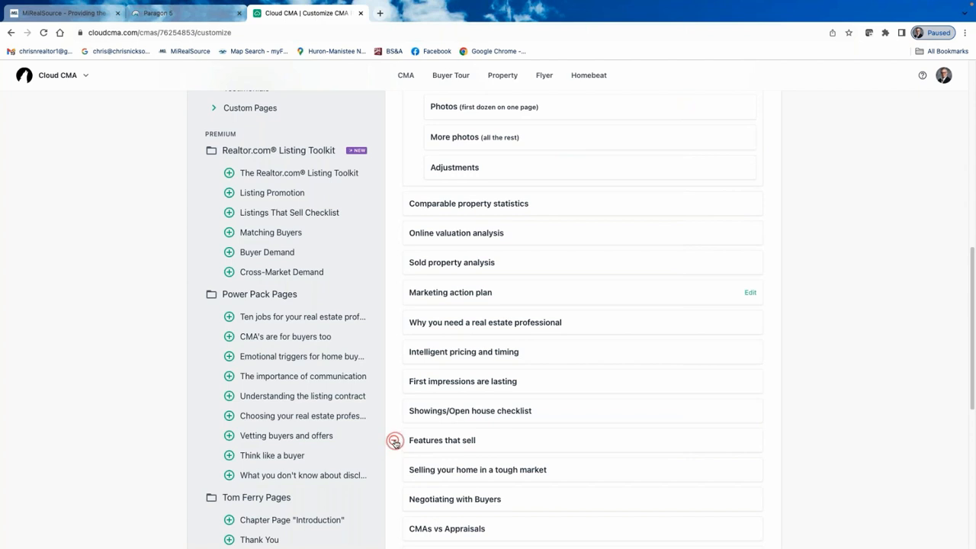
click(394, 442)
click(395, 469)
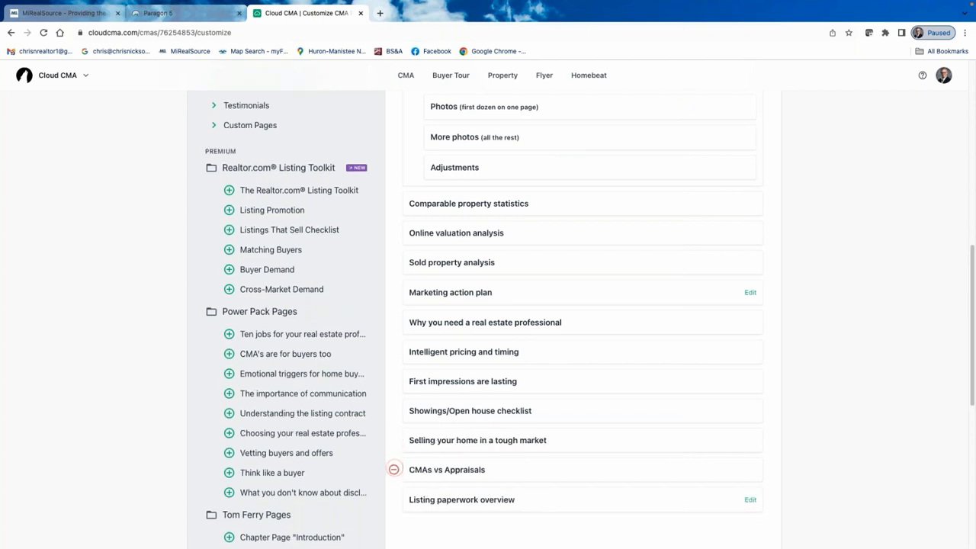
scroll(477, 389, up, 5)
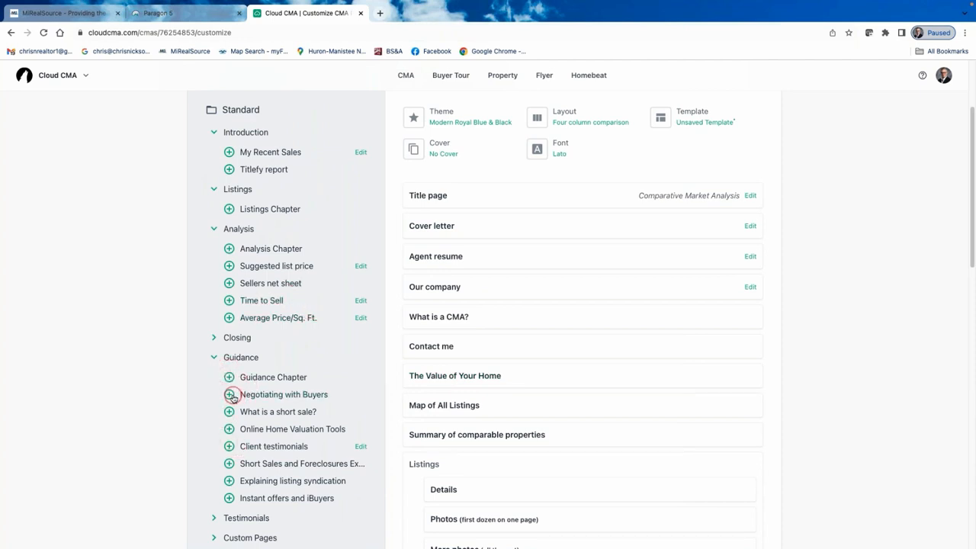
click(230, 394)
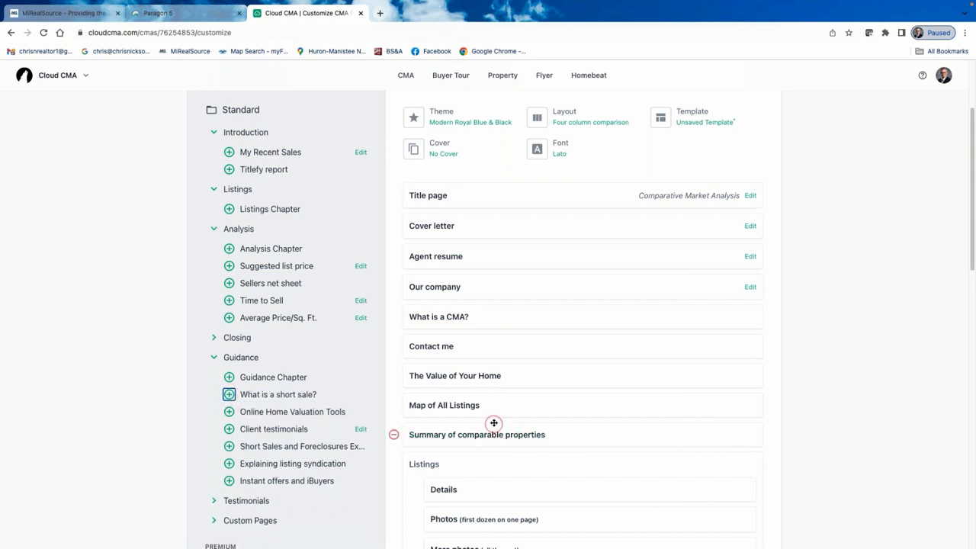
scroll(492, 420, down, 4)
scroll(495, 450, down, 1)
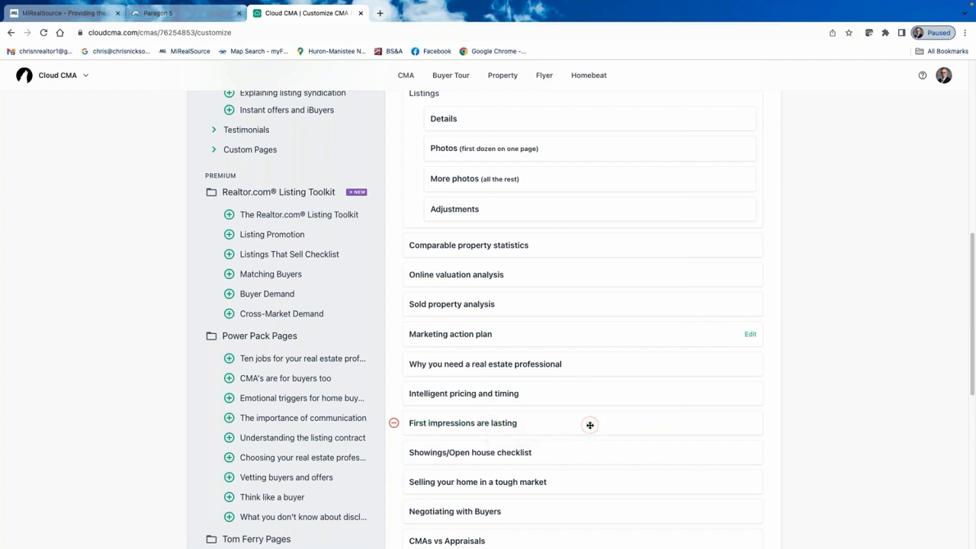
Move First impressions are lasting above Comparable property statistics; remove Our company, Agent resume, Cover letter.
drag(591, 424, 584, 244)
scroll(578, 312, up, 7)
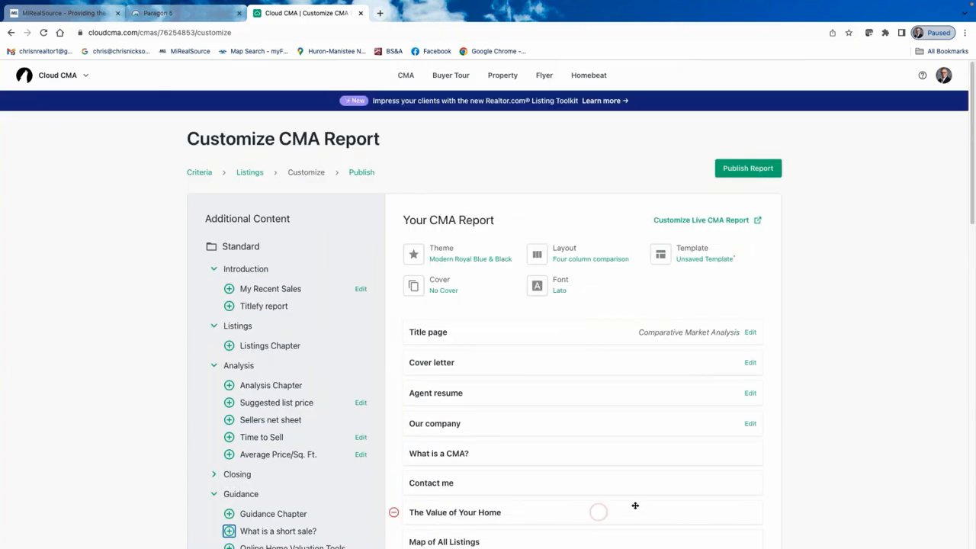
click(394, 424)
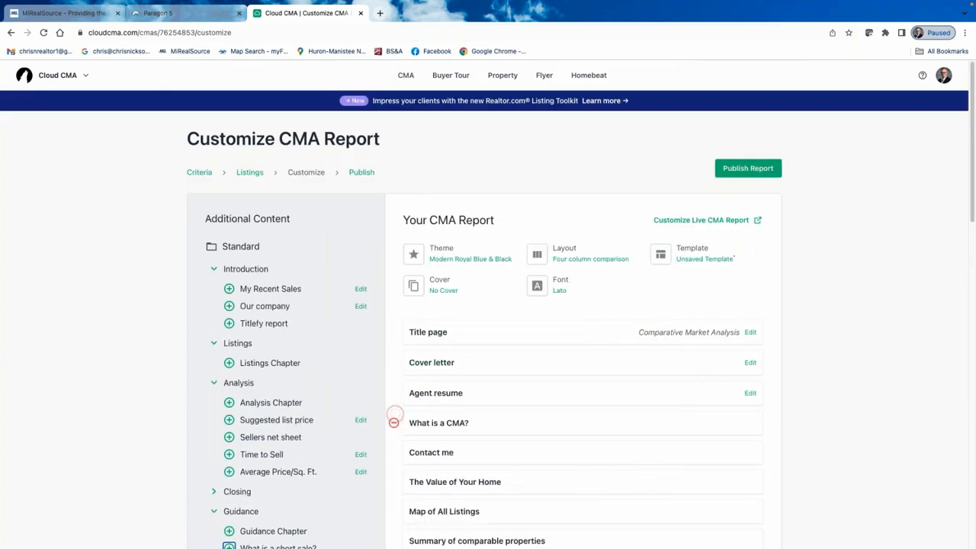
click(394, 392)
click(393, 361)
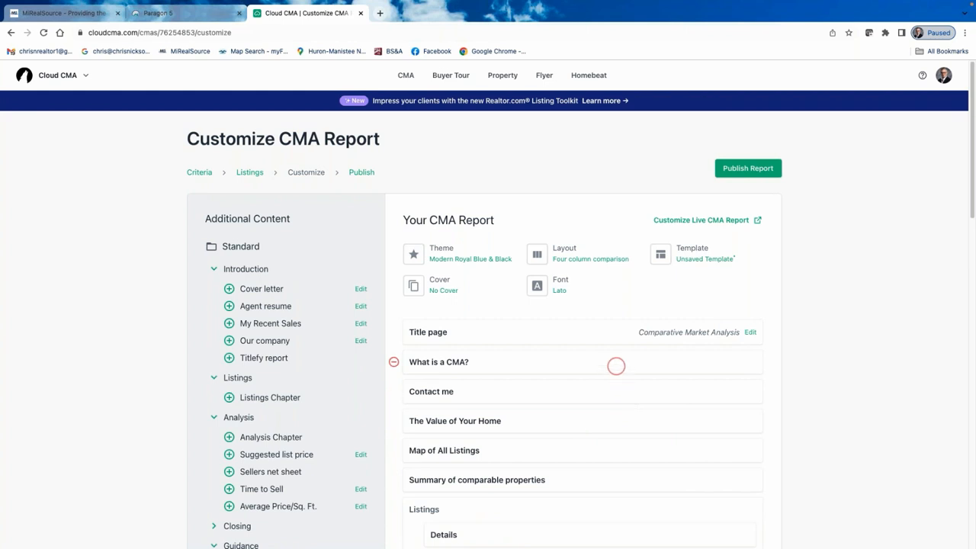
scroll(610, 358, down, 5)
scroll(582, 320, up, 5)
Browse the designer cover options and close them, keeping No Cover.
click(441, 282)
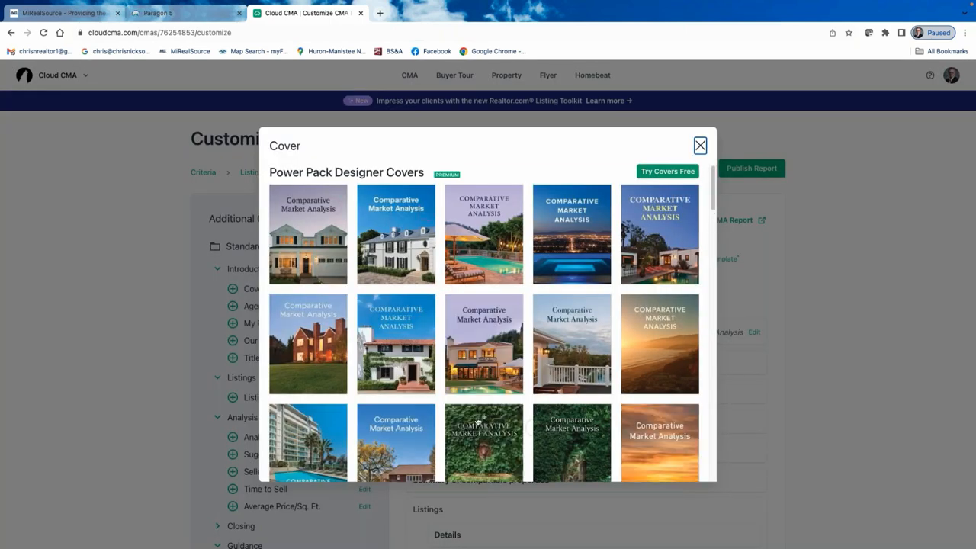
scroll(416, 319, down, 10)
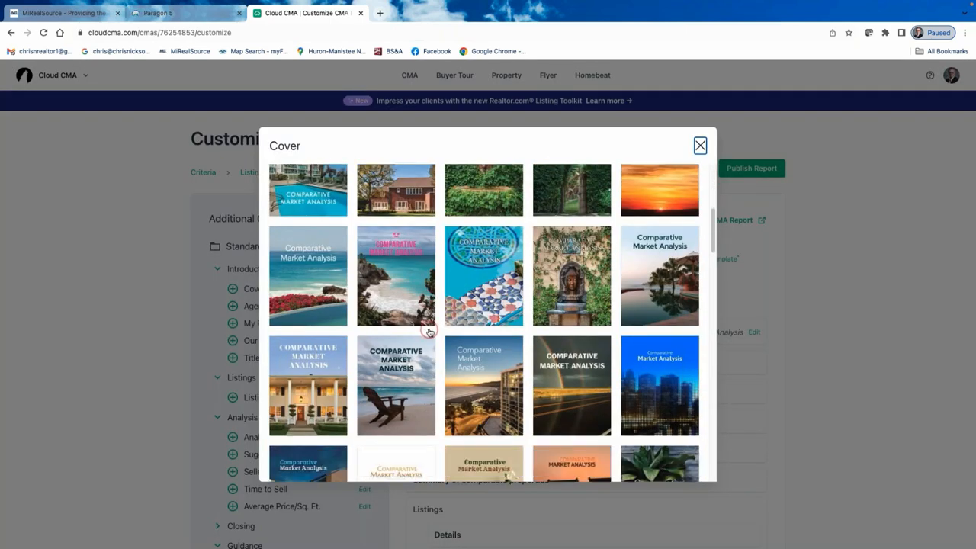
scroll(444, 336, up, 10)
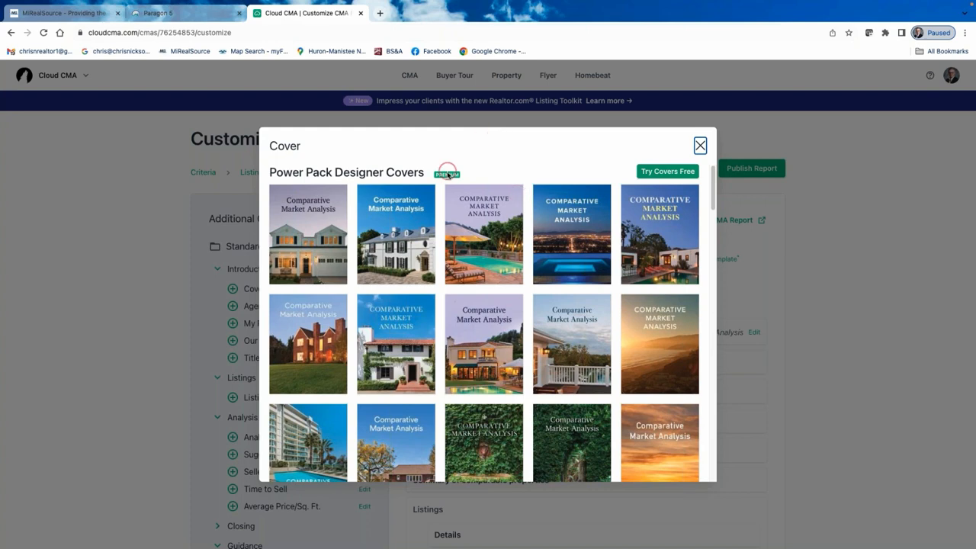
click(701, 145)
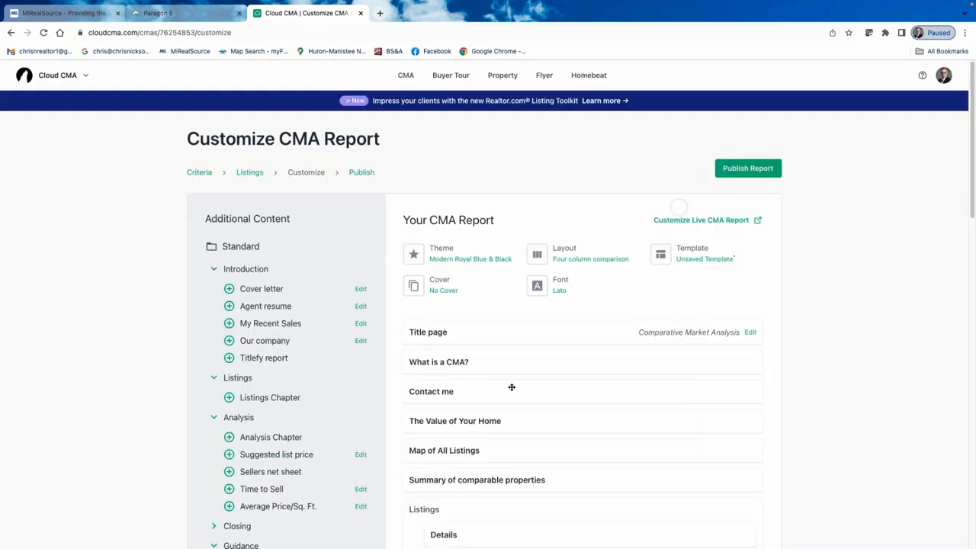
click(435, 335)
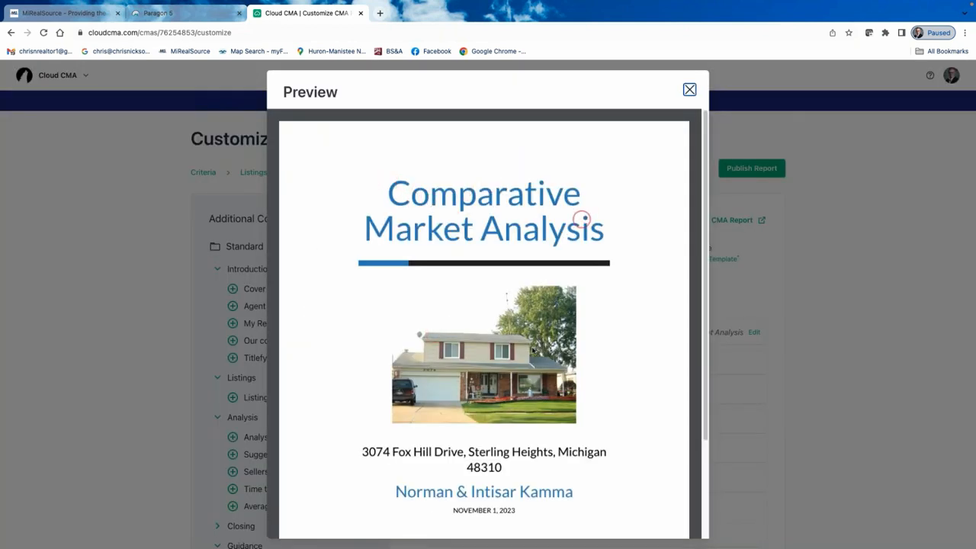
scroll(499, 389, down, 1)
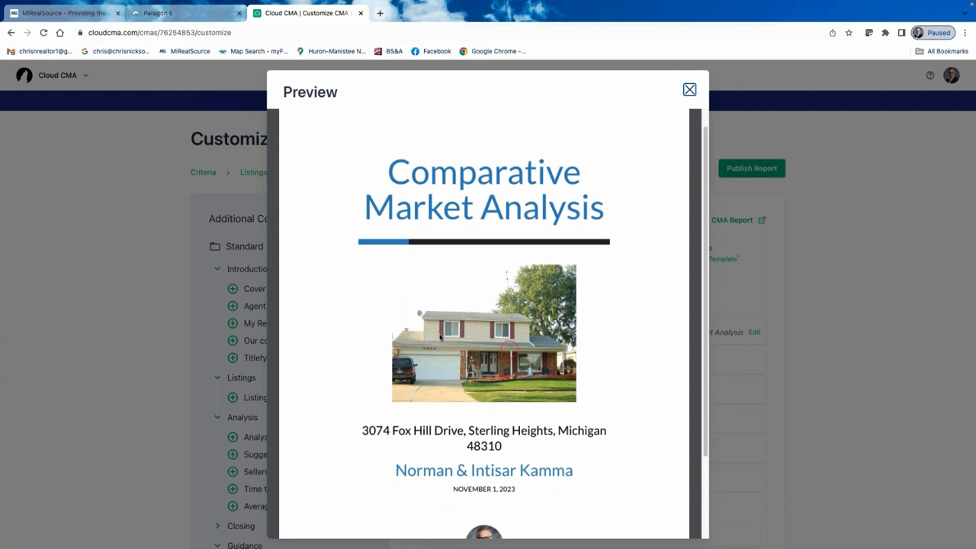
scroll(472, 374, down, 1)
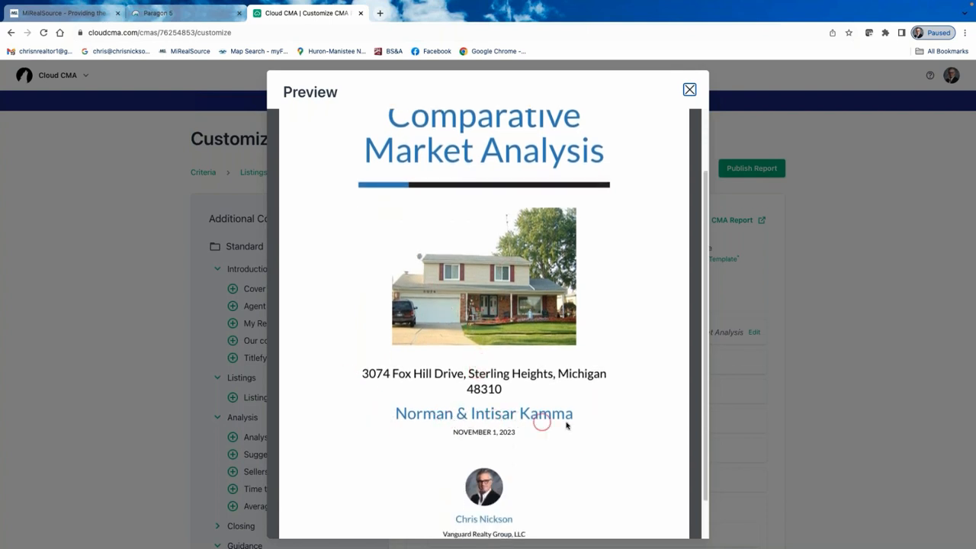
scroll(554, 444, down, 1)
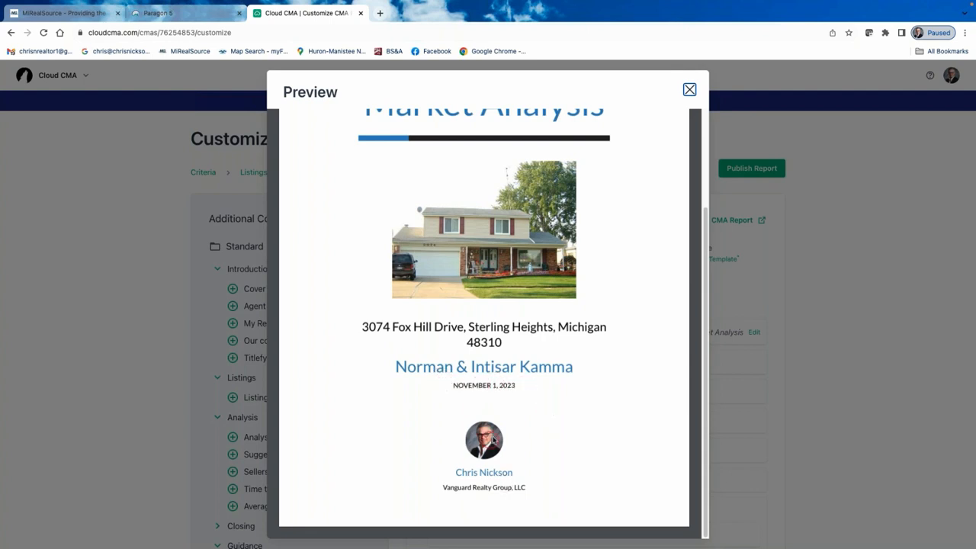
scroll(489, 420, up, 1)
scroll(489, 421, up, 3)
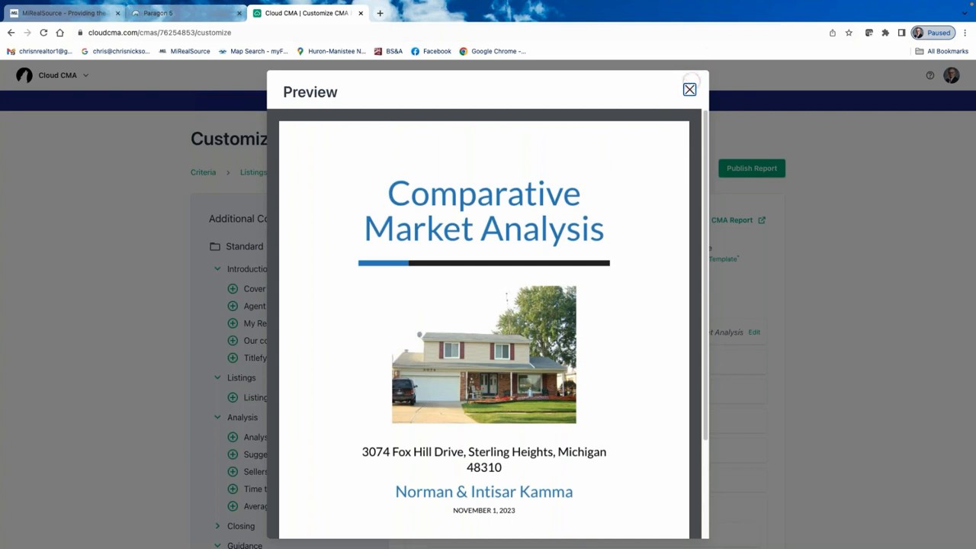
click(688, 89)
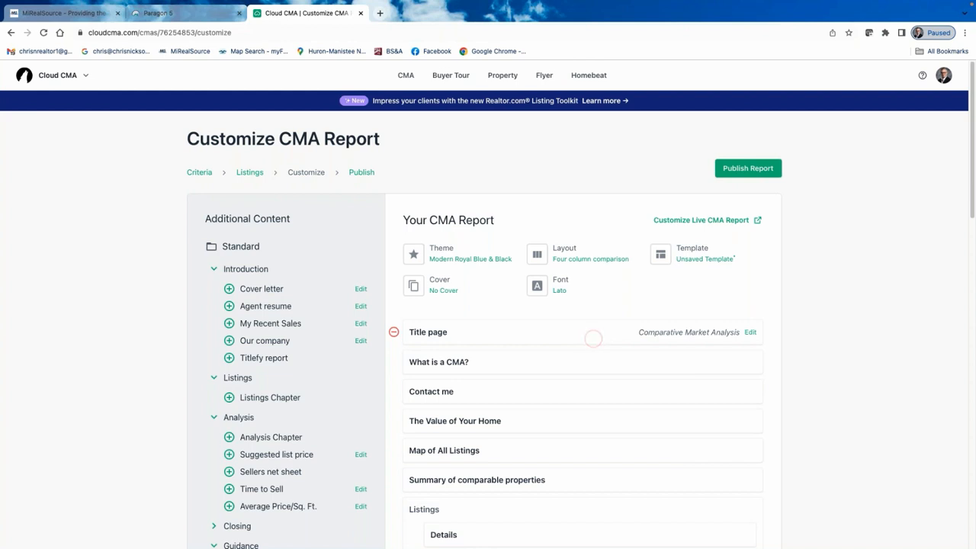
scroll(568, 388, down, 1)
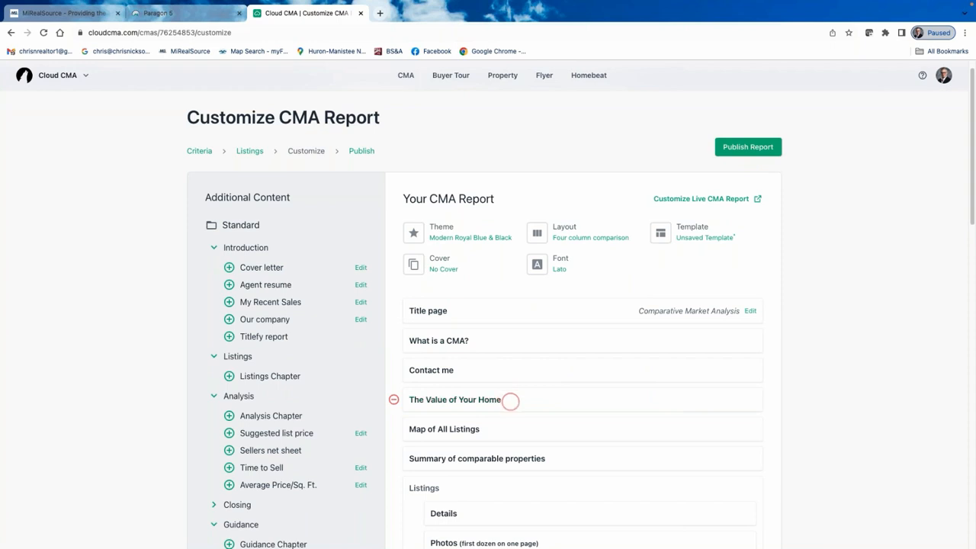
Browse the report colour themes and try the Modern Cabernet theme.
click(441, 231)
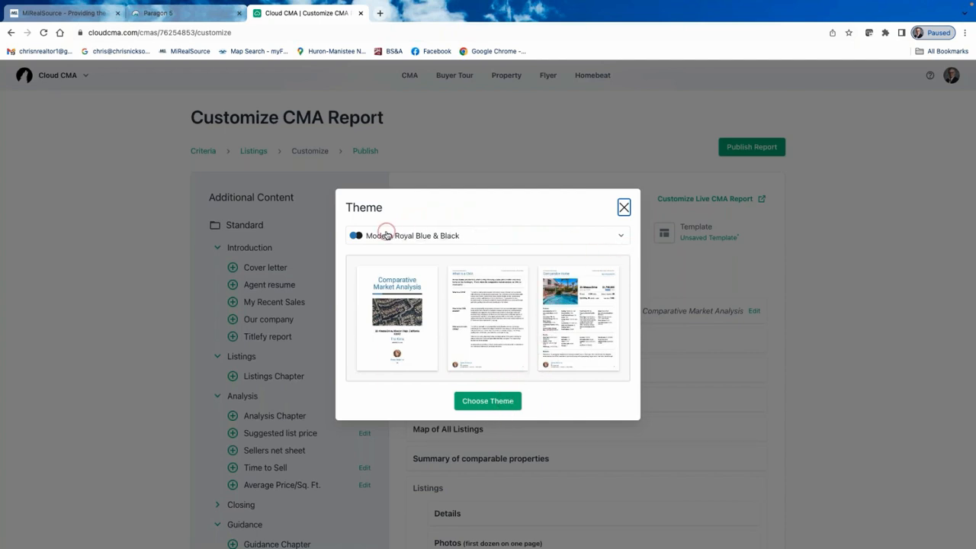
click(618, 237)
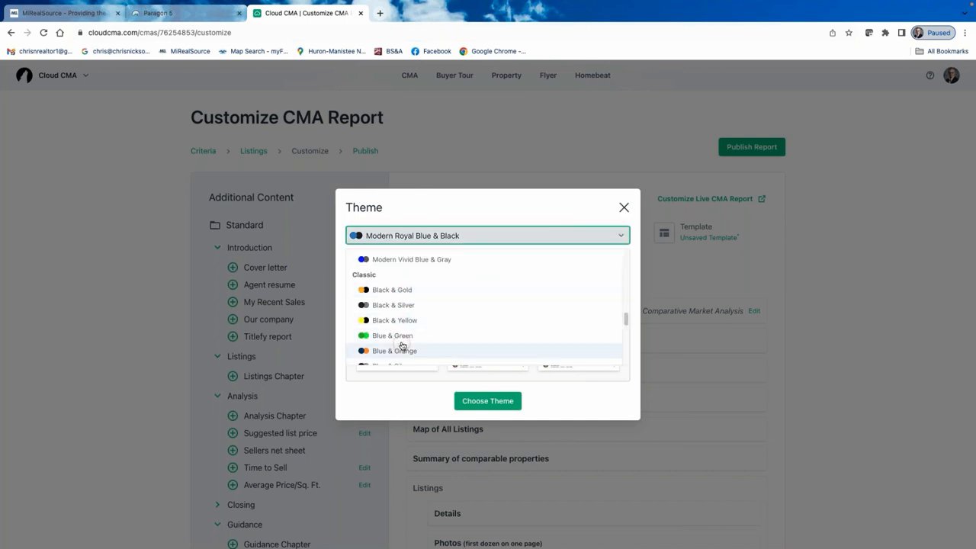
scroll(402, 344, down, 2)
scroll(402, 345, down, 2)
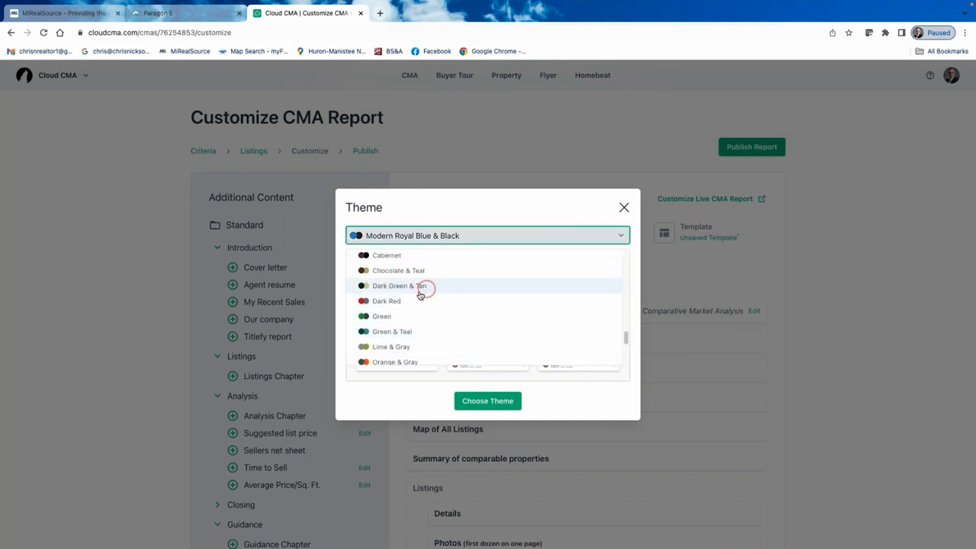
scroll(419, 298, up, 2)
scroll(404, 305, down, 2)
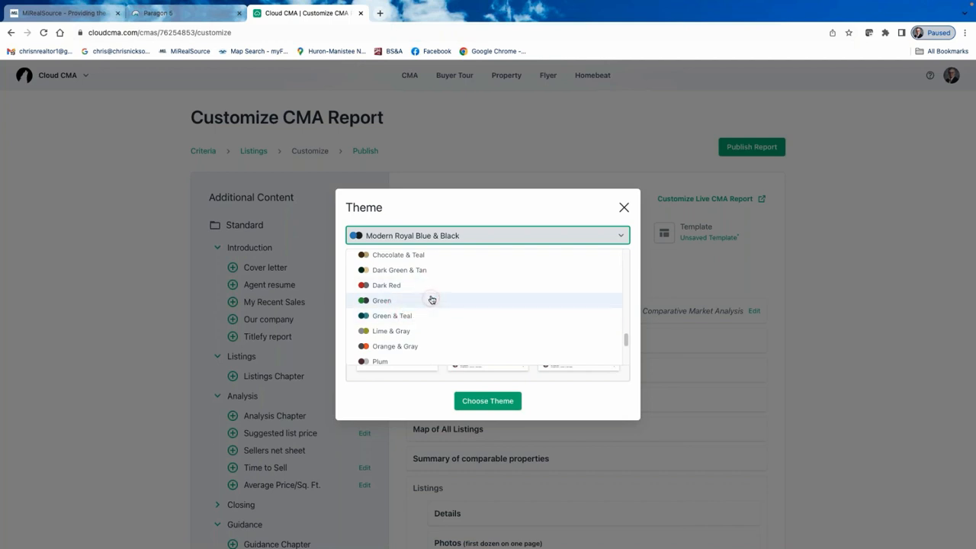
scroll(427, 296, up, 3)
scroll(395, 287, up, 3)
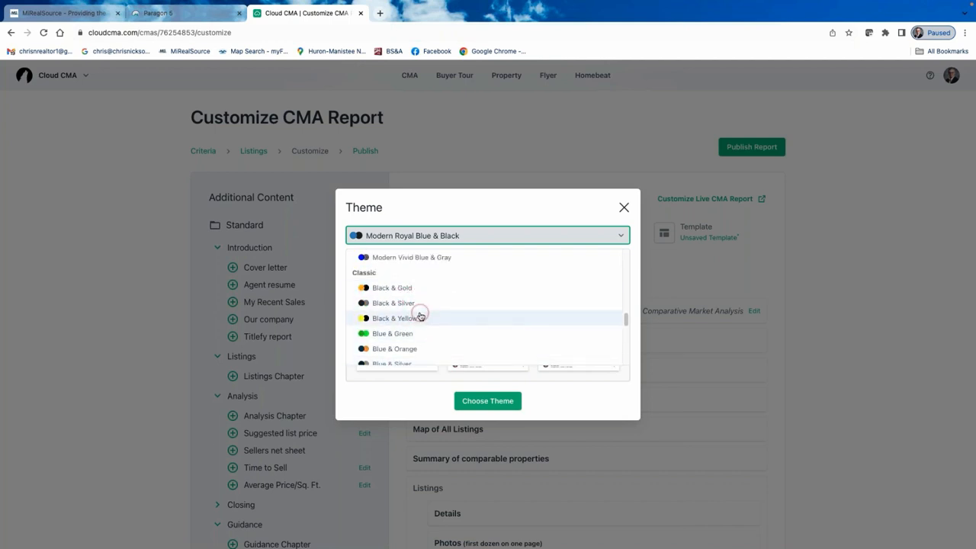
scroll(414, 313, down, 2)
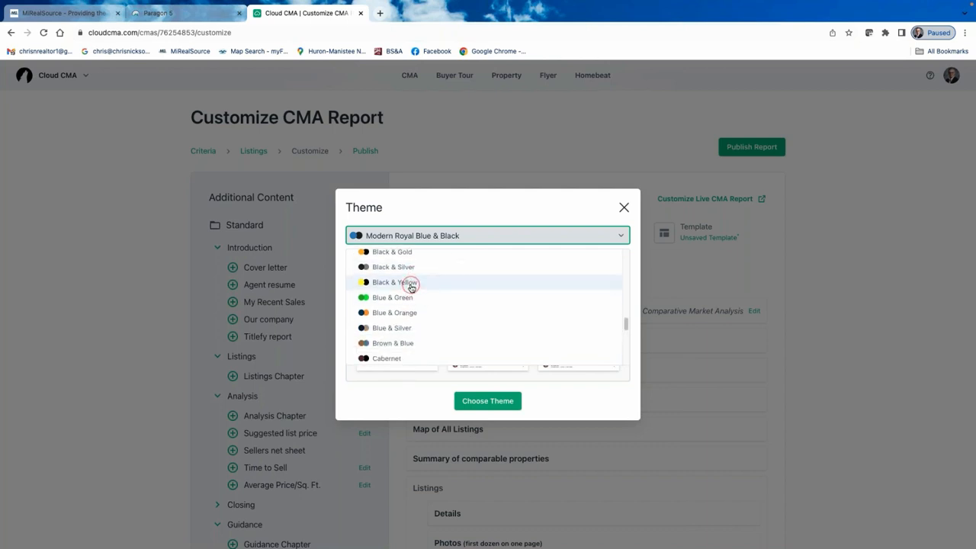
scroll(410, 351, down, 4)
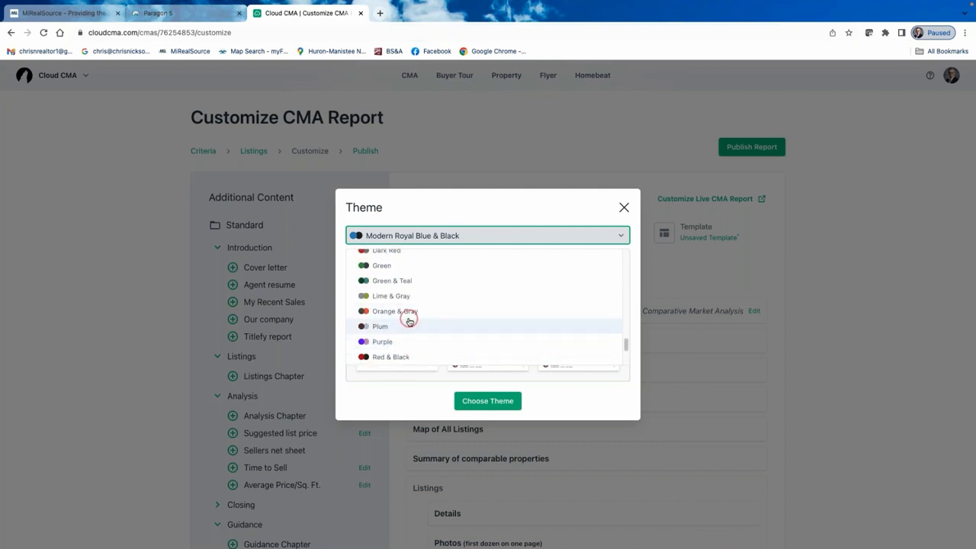
scroll(398, 323, up, 8)
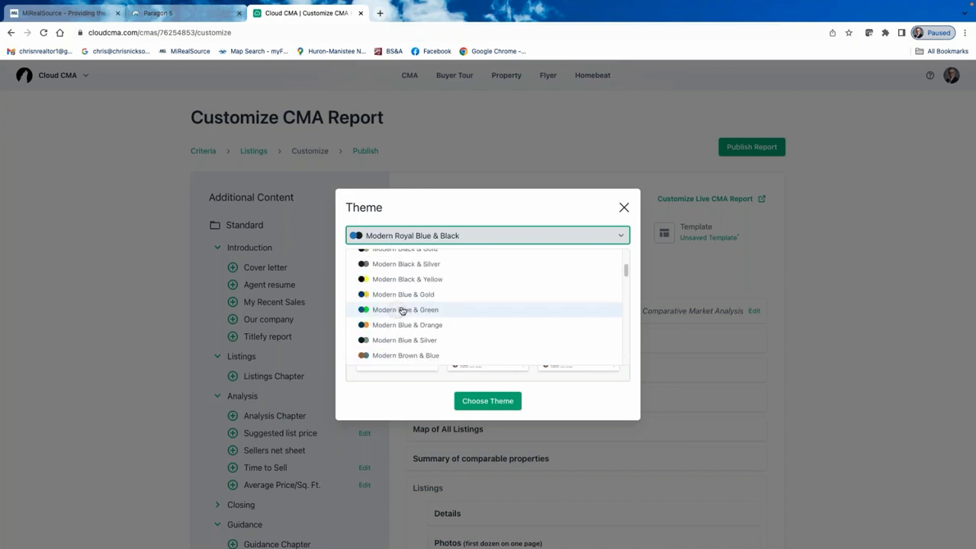
scroll(404, 307, up, 2)
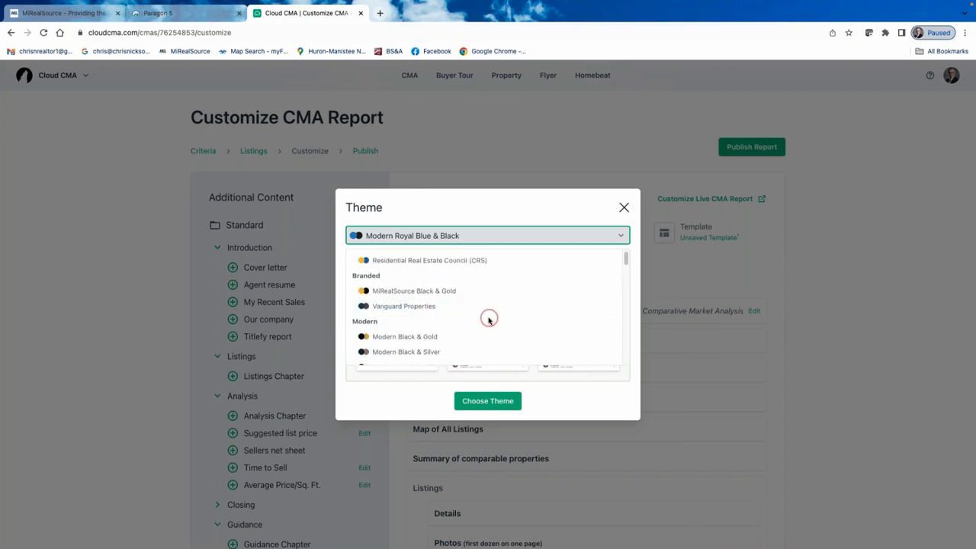
scroll(399, 333, down, 2)
scroll(400, 334, down, 3)
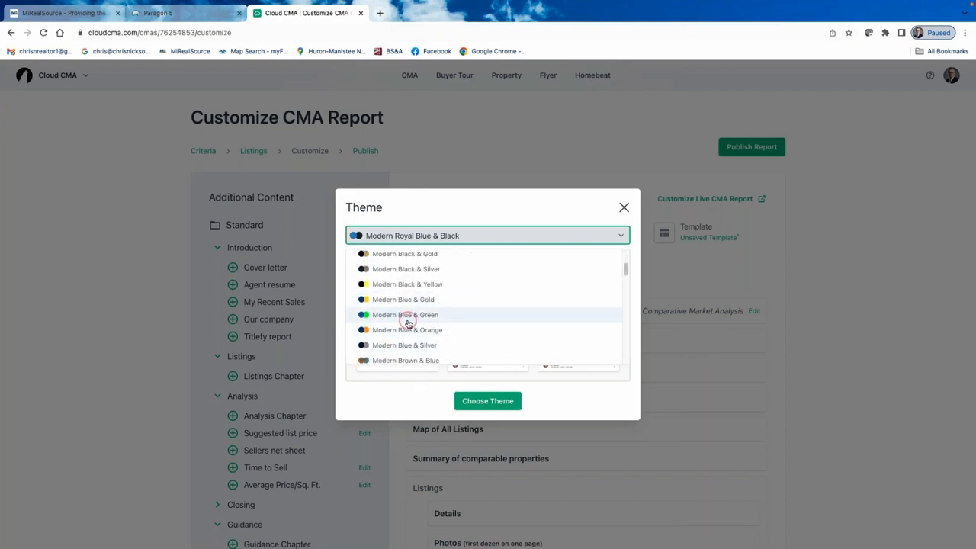
scroll(450, 336, down, 2)
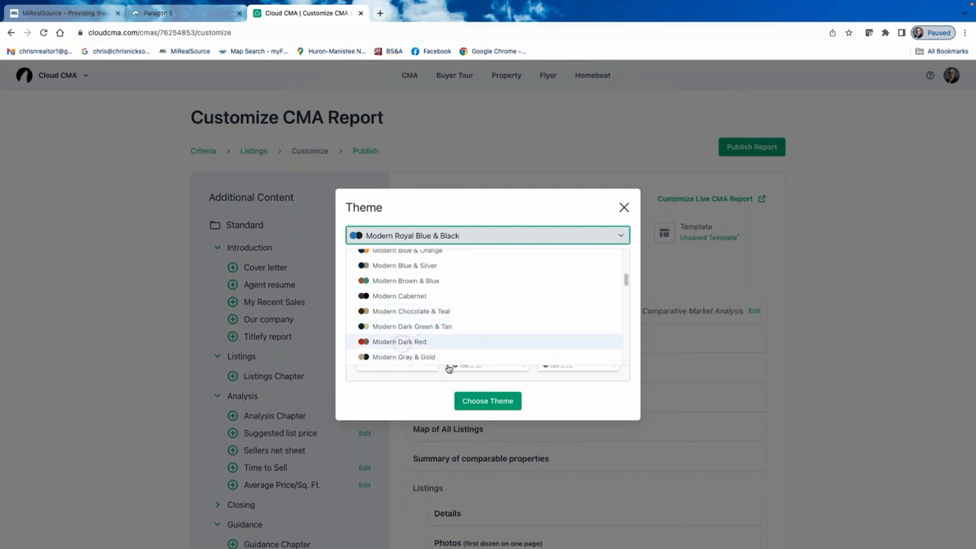
click(421, 295)
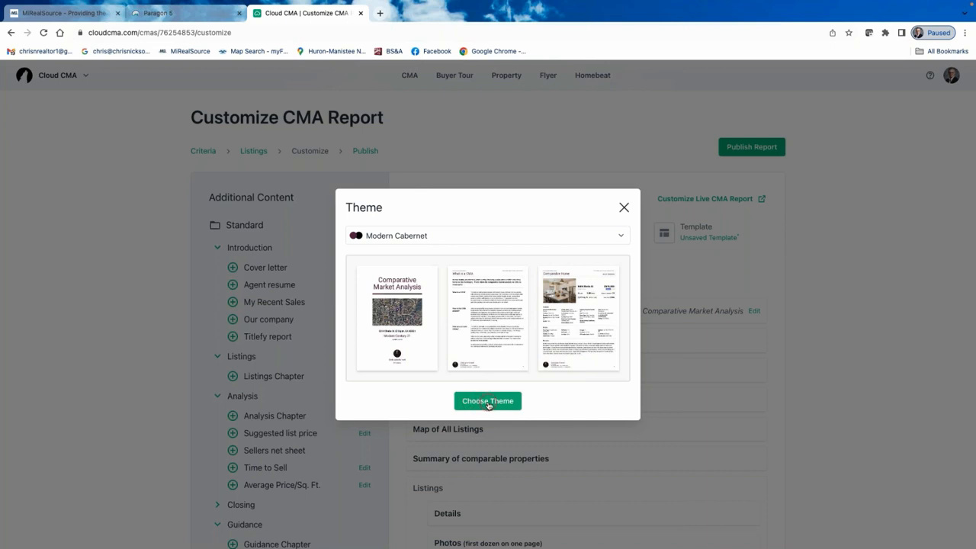
Choose and apply the Modern Dark Green & Tan theme.
click(619, 235)
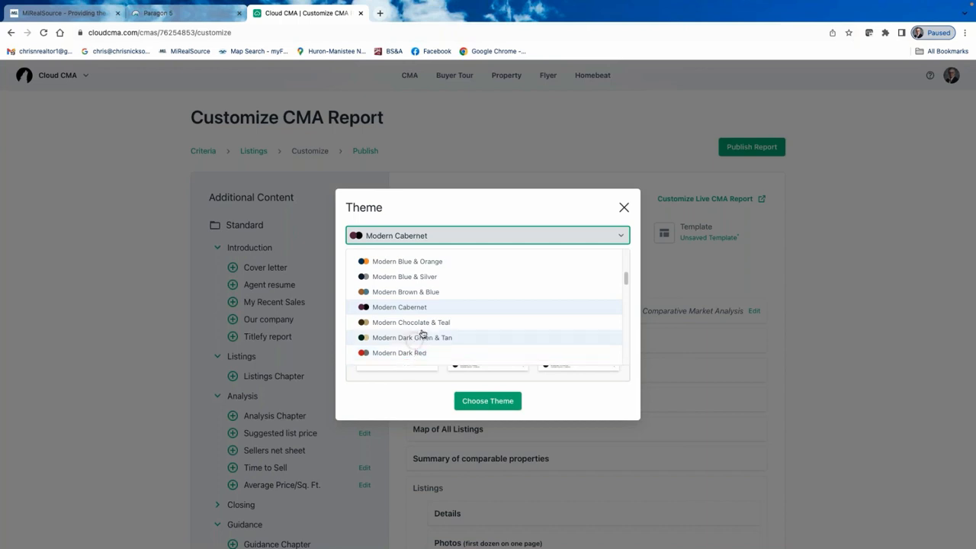
scroll(424, 333, down, 1)
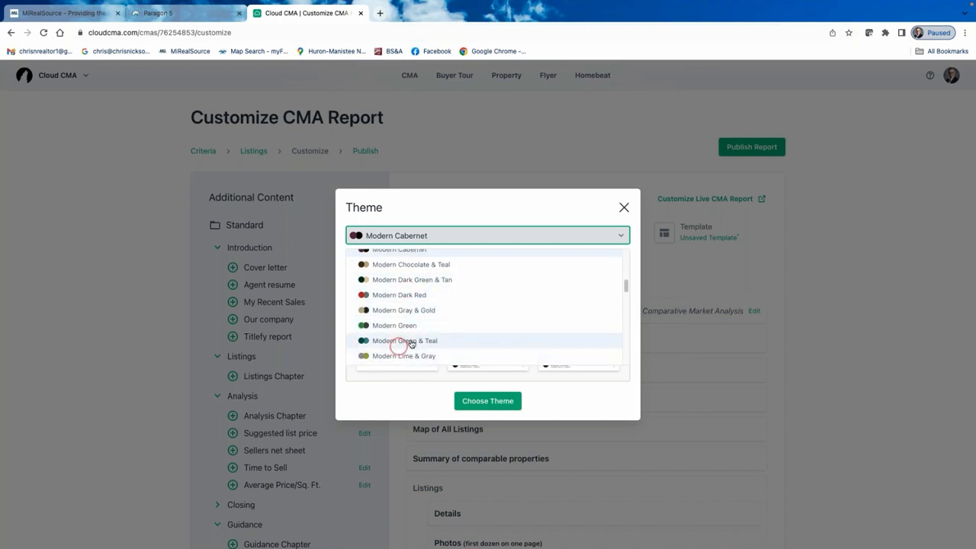
scroll(411, 327, up, 1)
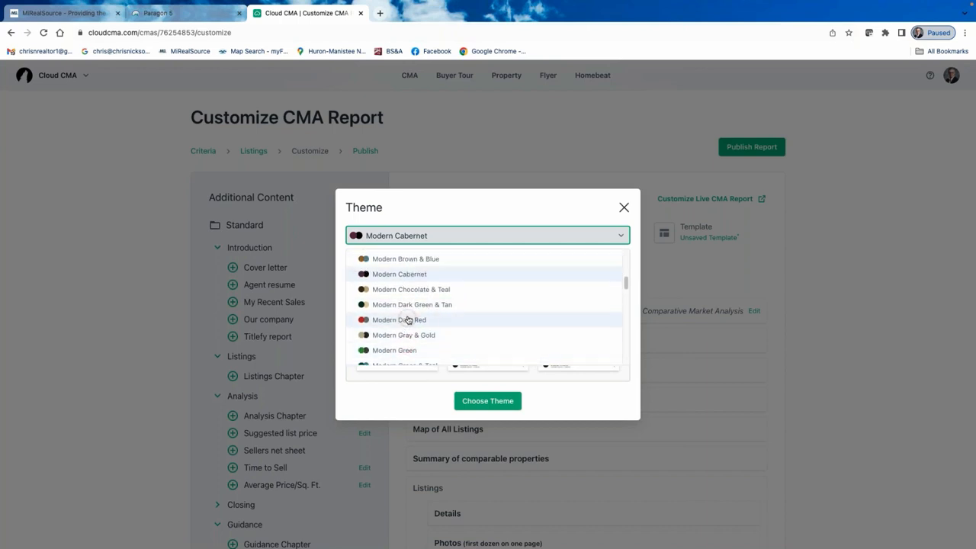
click(407, 307)
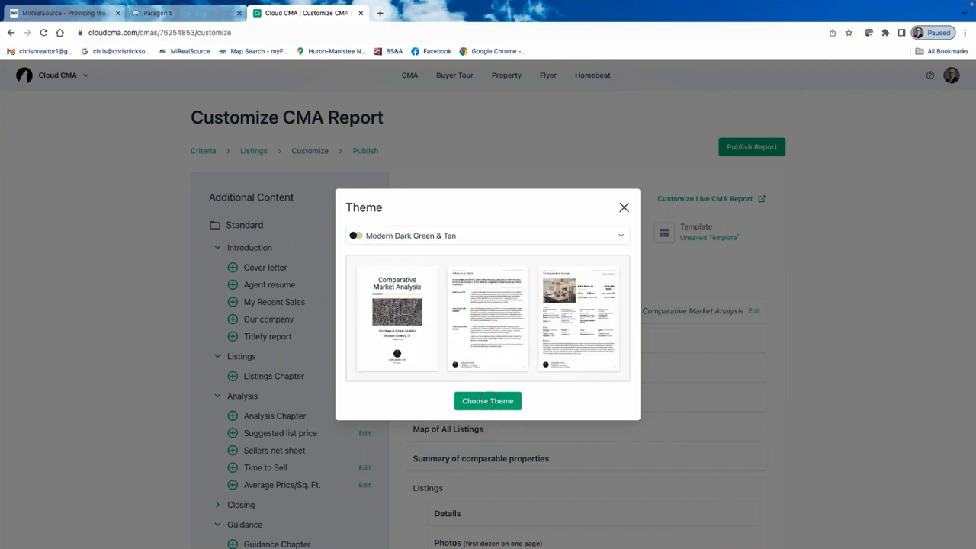
click(492, 401)
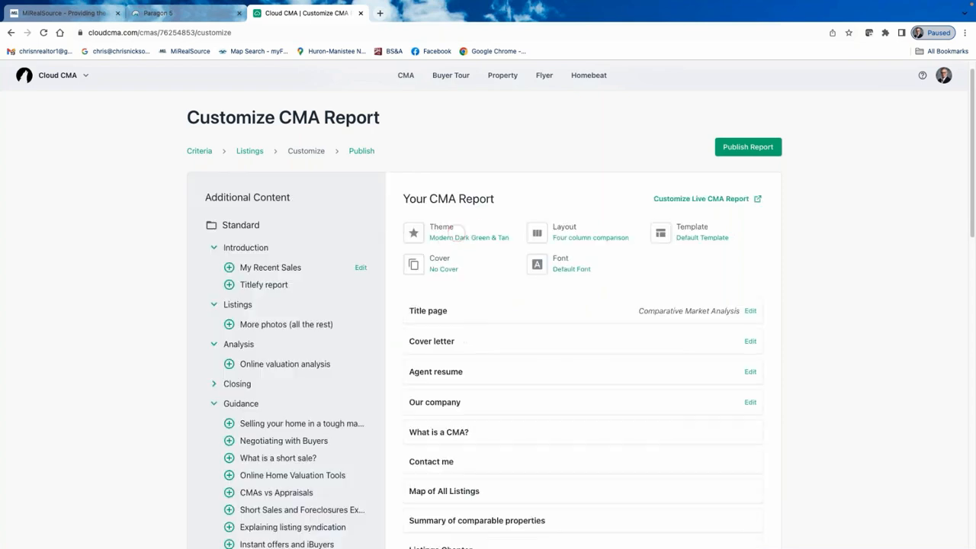
click(438, 312)
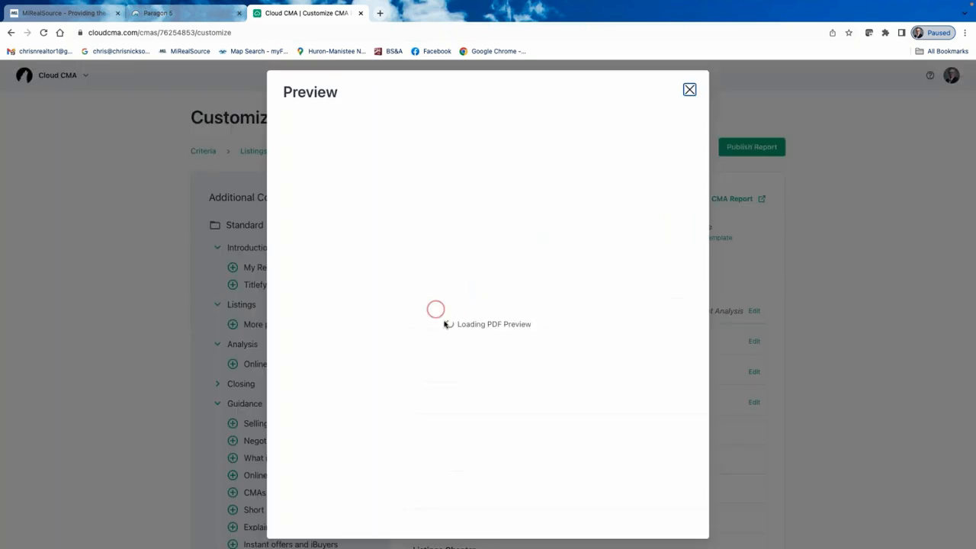
click(437, 301)
click(430, 148)
click(536, 221)
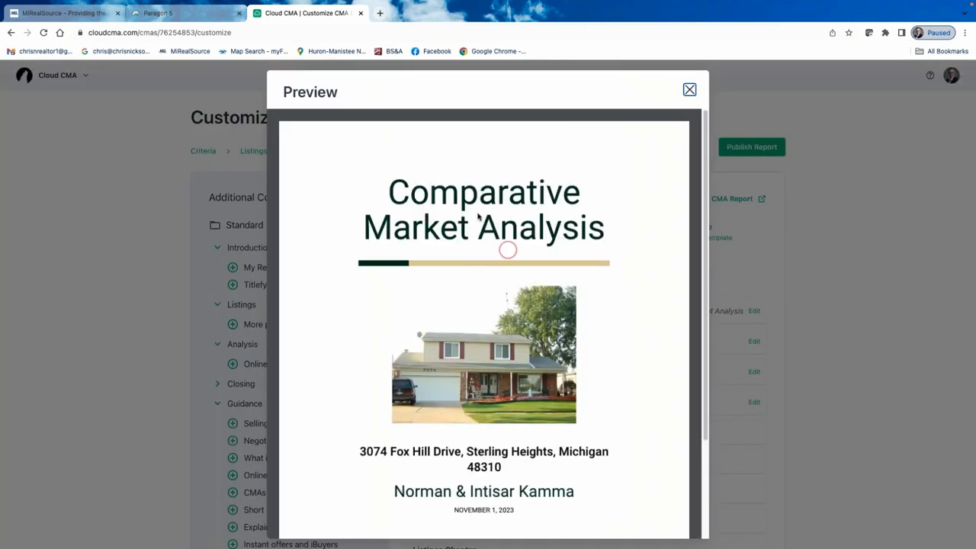
scroll(488, 229, down, 2)
scroll(488, 229, up, 2)
click(689, 89)
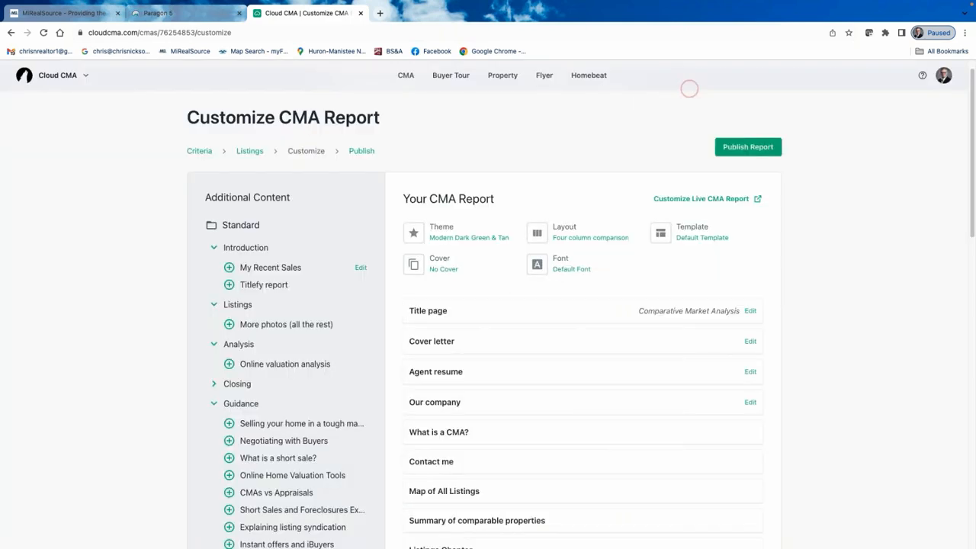
click(577, 232)
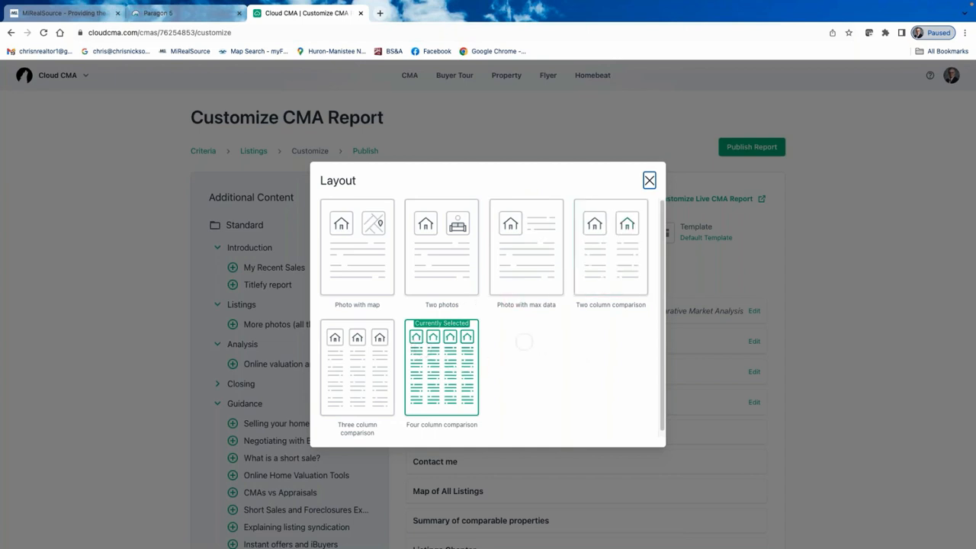
click(352, 271)
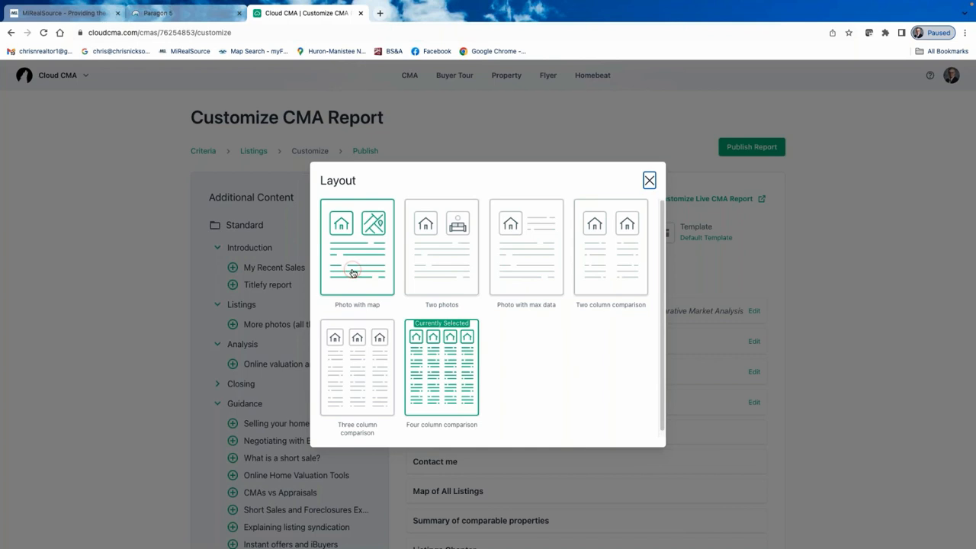
click(352, 273)
click(353, 273)
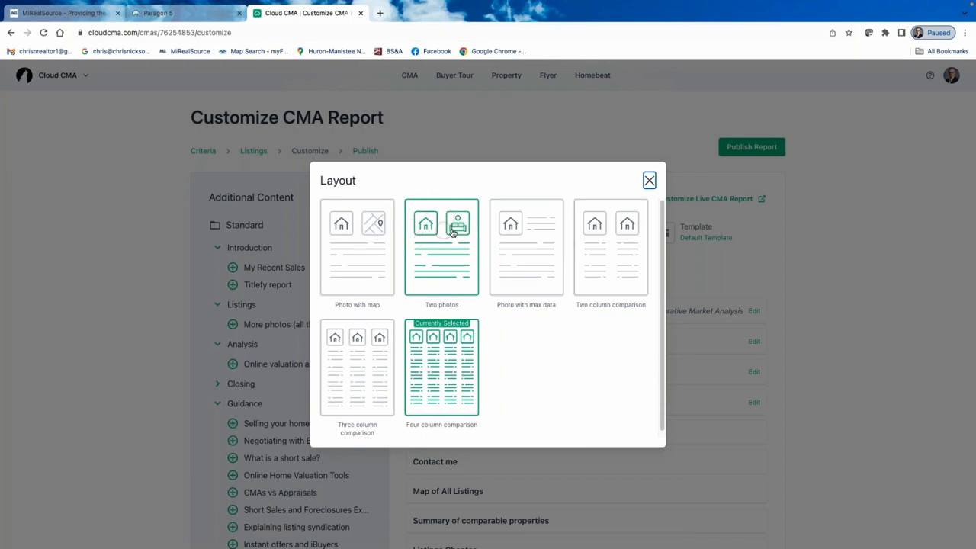
click(537, 261)
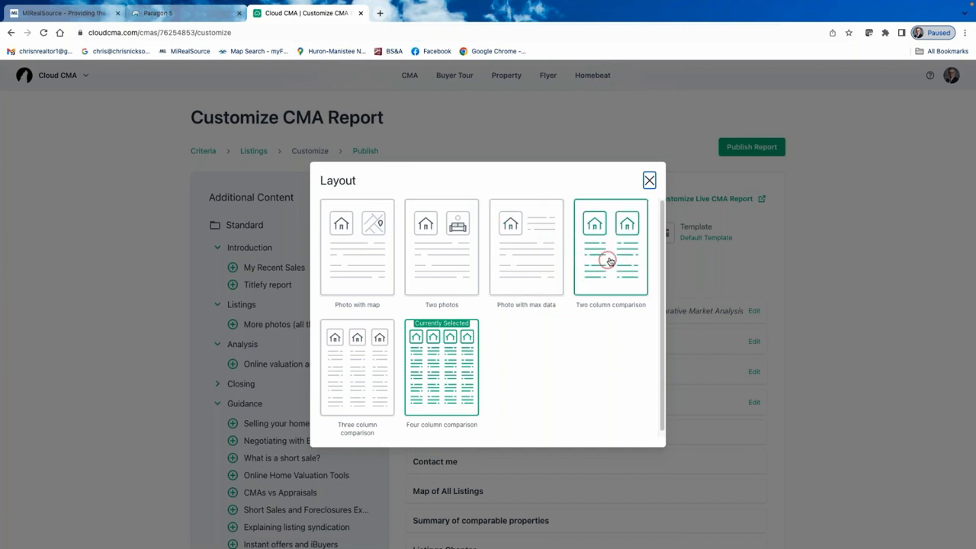
click(450, 374)
click(450, 372)
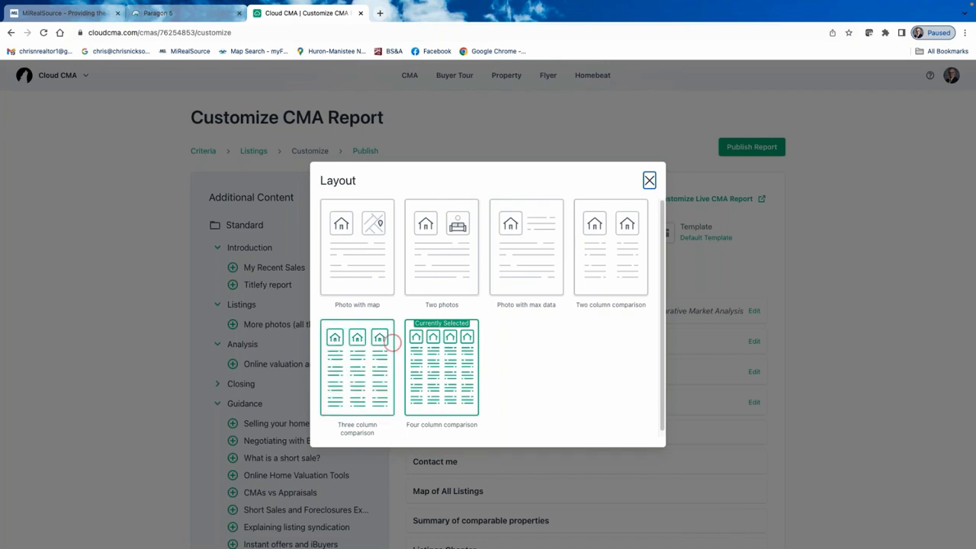
Keep Four column comparison as the report layout.
click(451, 375)
click(450, 376)
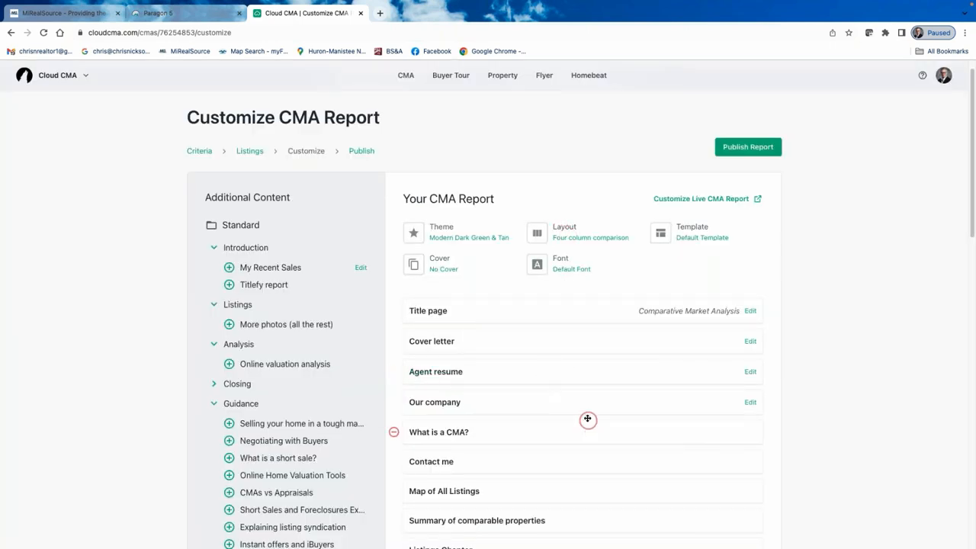
scroll(585, 419, down, 3)
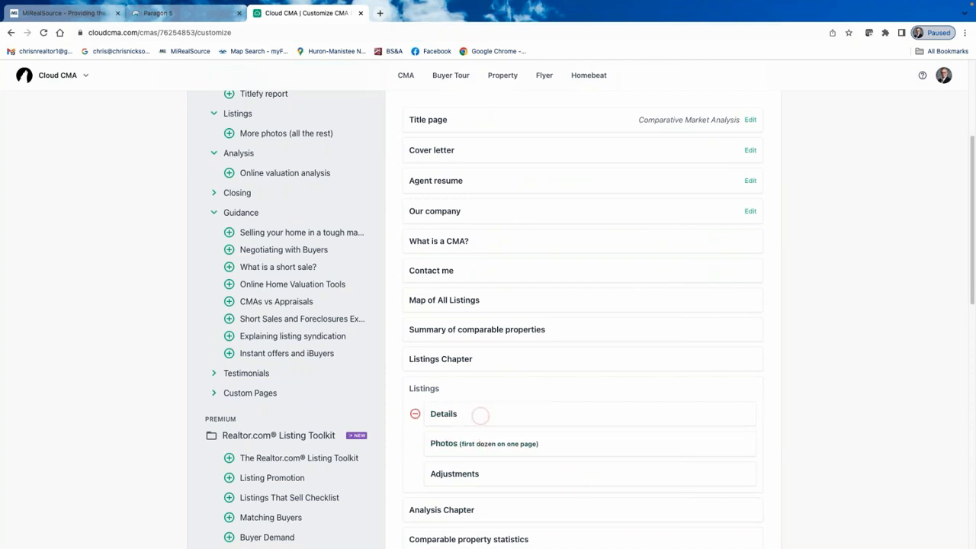
click(467, 452)
scroll(576, 307, up, 3)
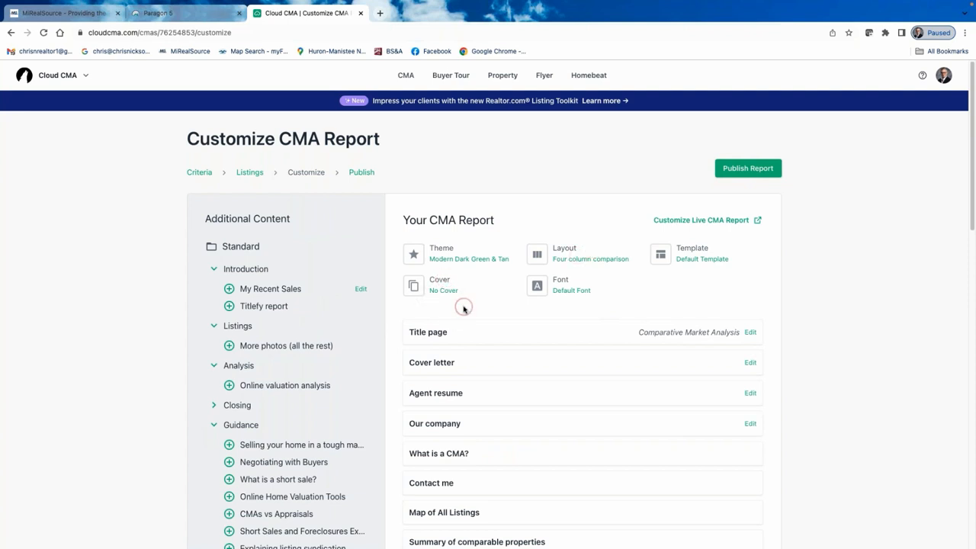
Try Catamaran as the report font and preview the title page with it.
click(575, 289)
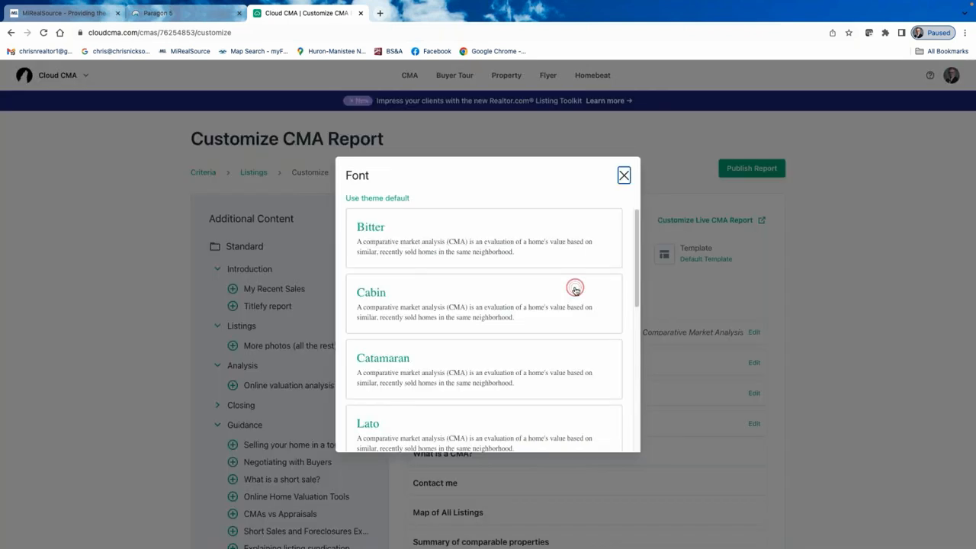
scroll(478, 372, down, 5)
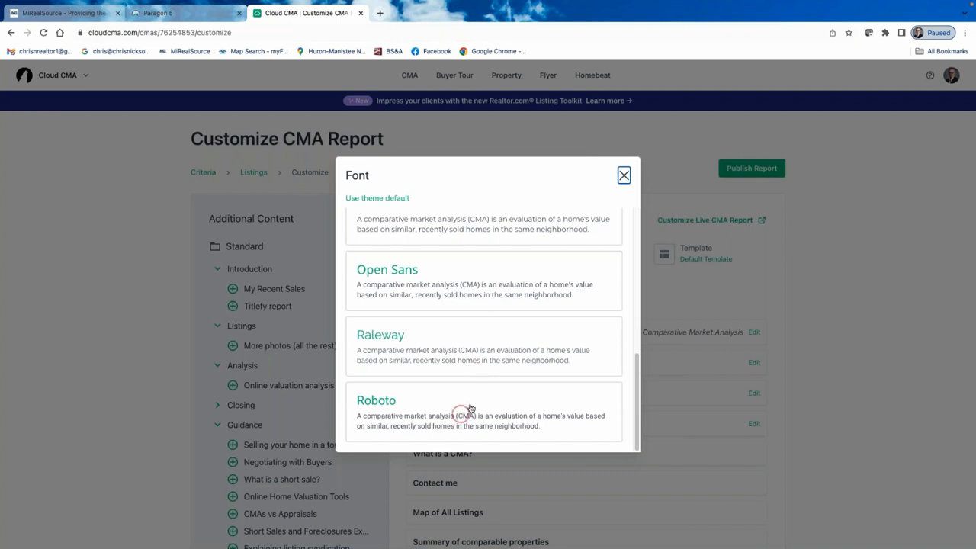
scroll(461, 382, up, 4)
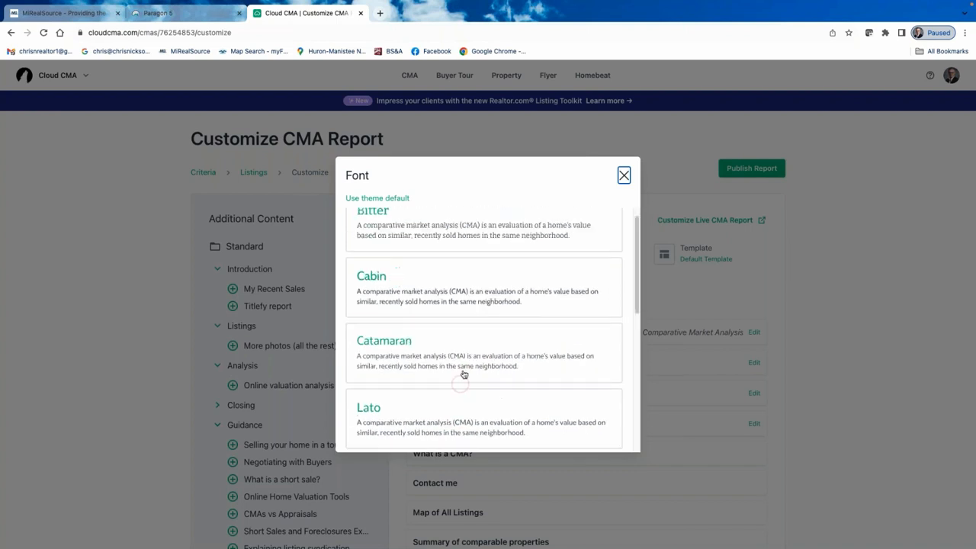
click(436, 353)
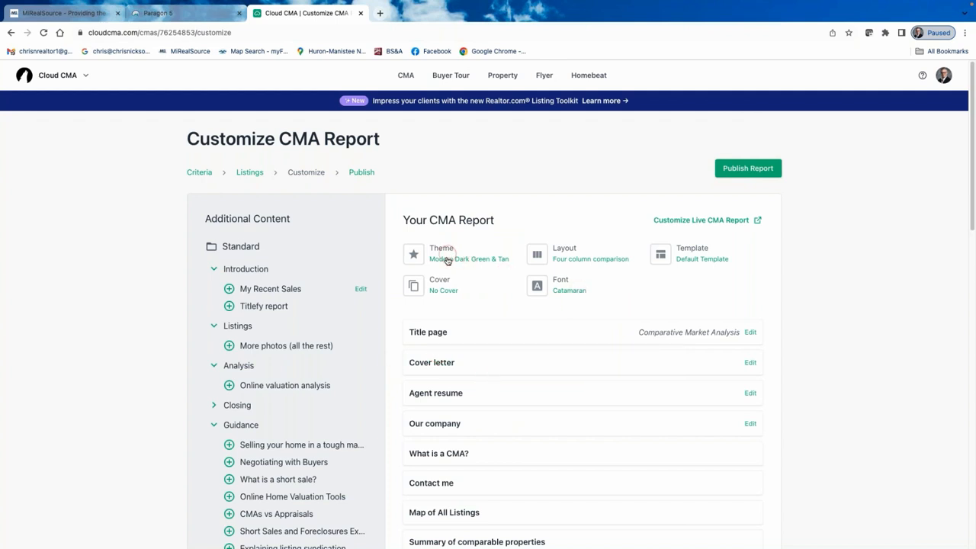
click(441, 335)
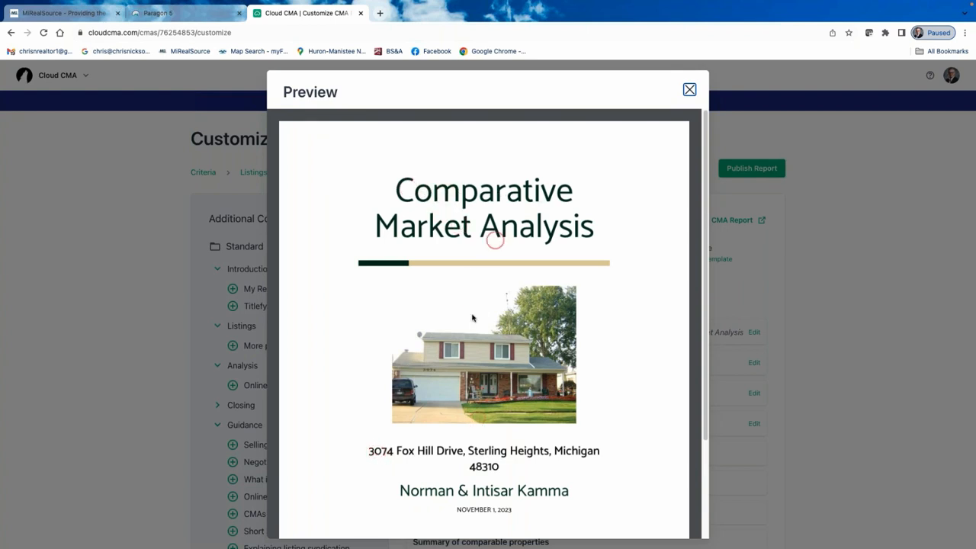
scroll(503, 467, down, 2)
scroll(532, 457, up, 2)
click(690, 89)
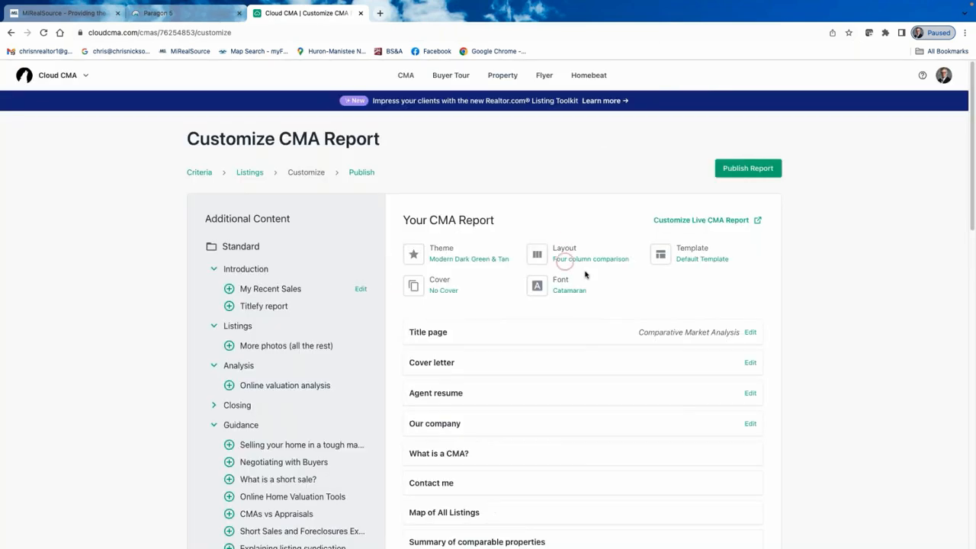
Switch the font to Raleway, leave the theme unchanged, and preview the title page again.
click(571, 292)
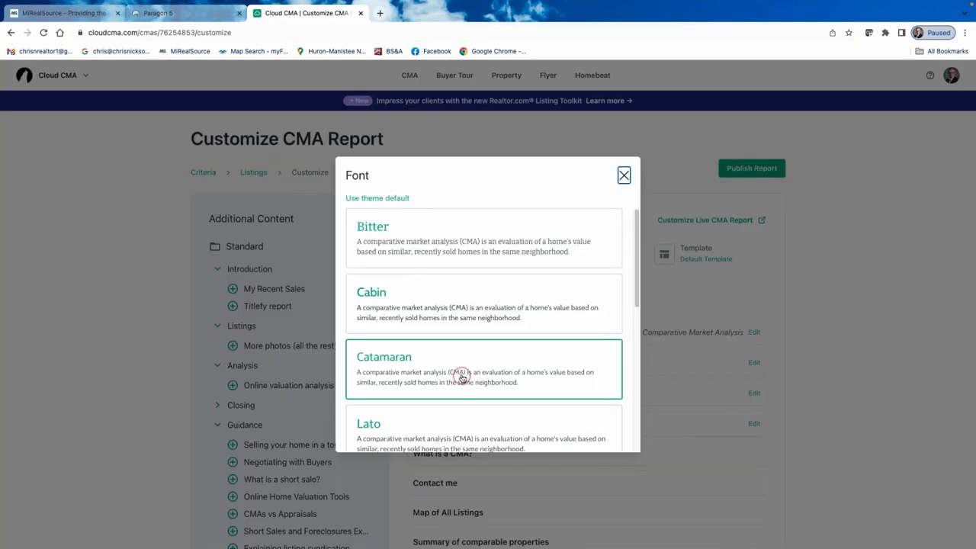
scroll(462, 374, down, 5)
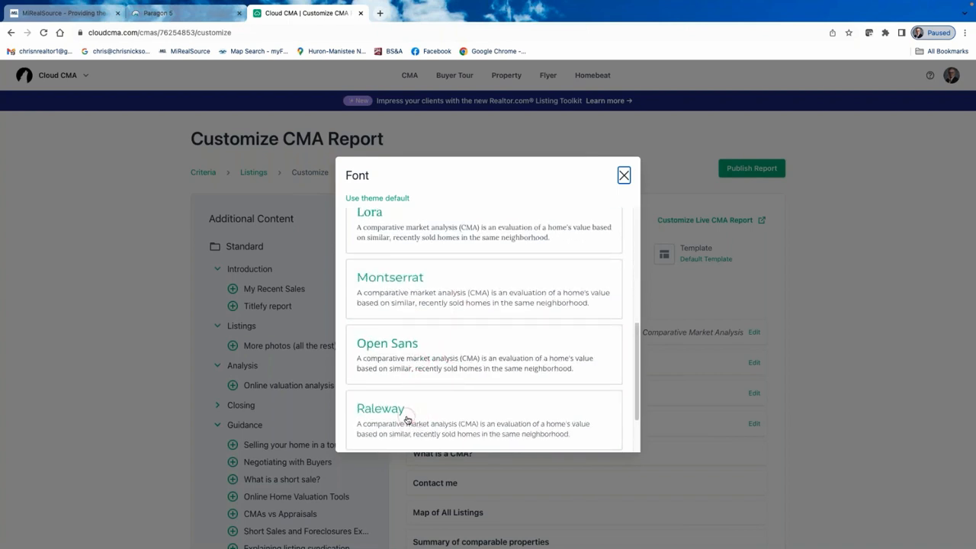
click(403, 414)
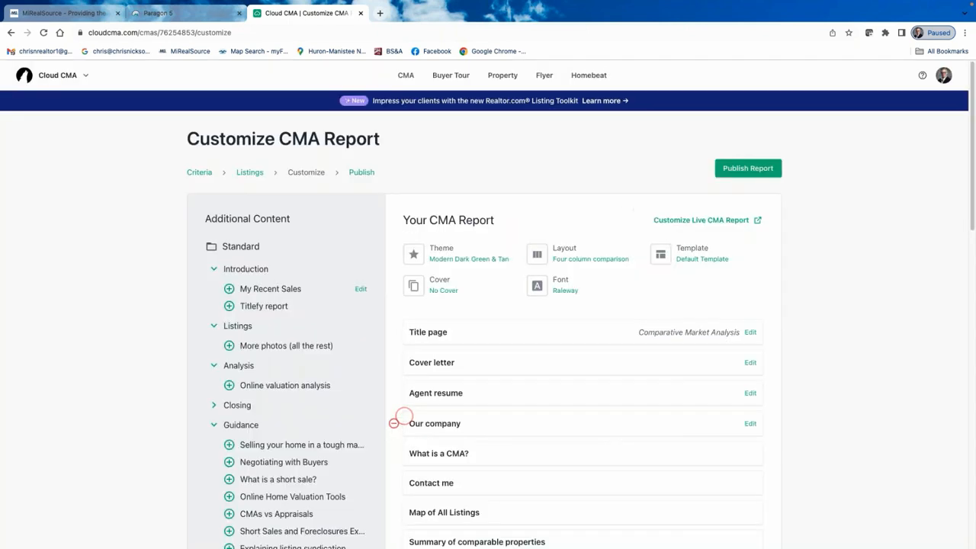
click(443, 256)
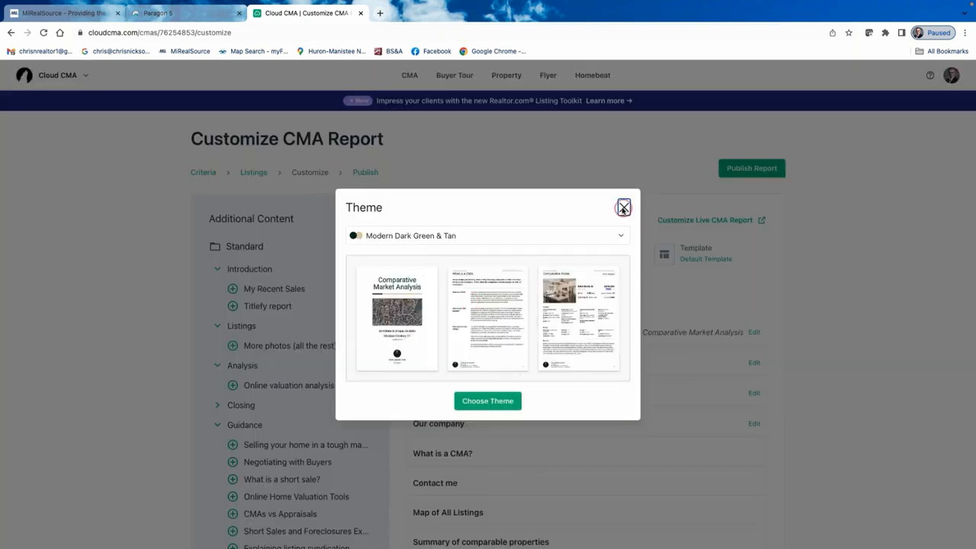
click(624, 207)
click(434, 334)
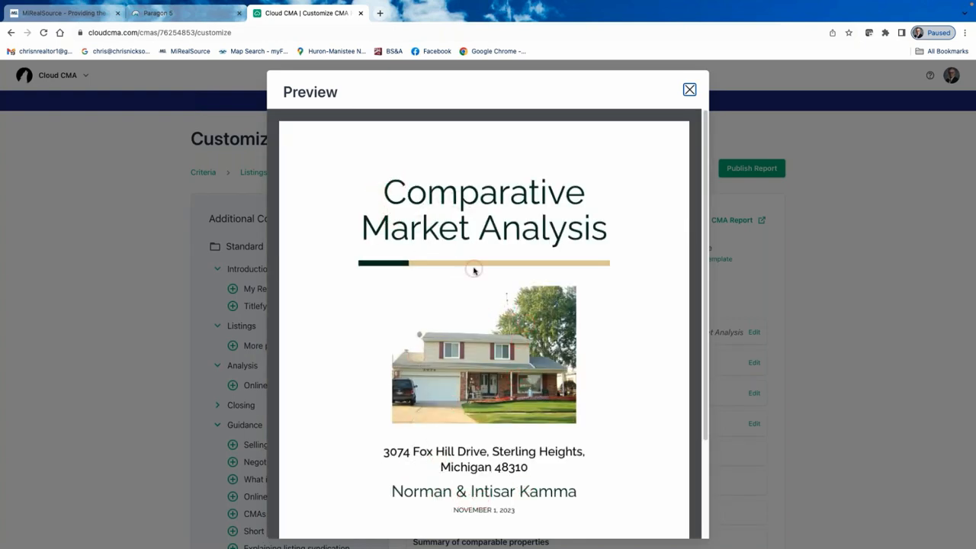
scroll(466, 290, down, 2)
scroll(489, 316, up, 2)
click(689, 89)
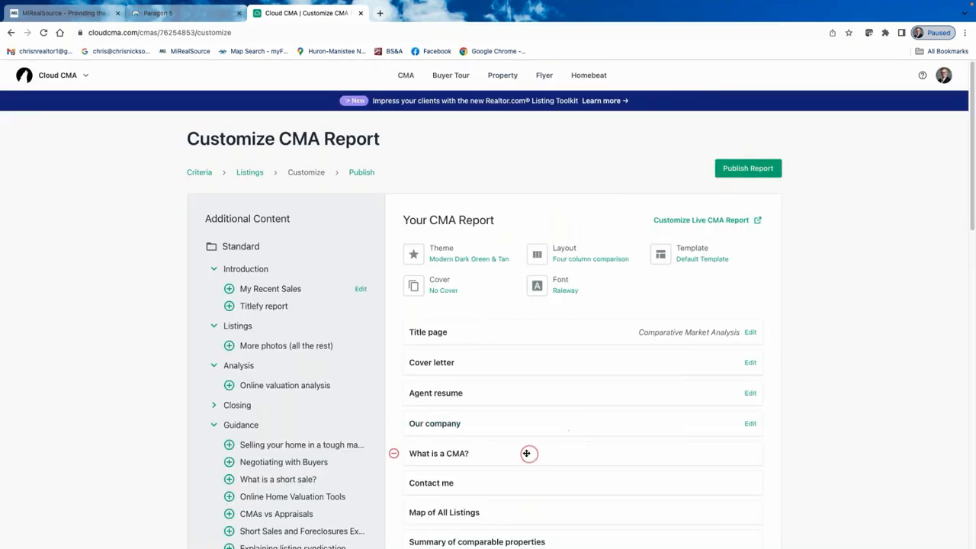
Scroll down the section list and preview the Sold property analysis page.
scroll(520, 457, down, 1)
scroll(521, 457, down, 2)
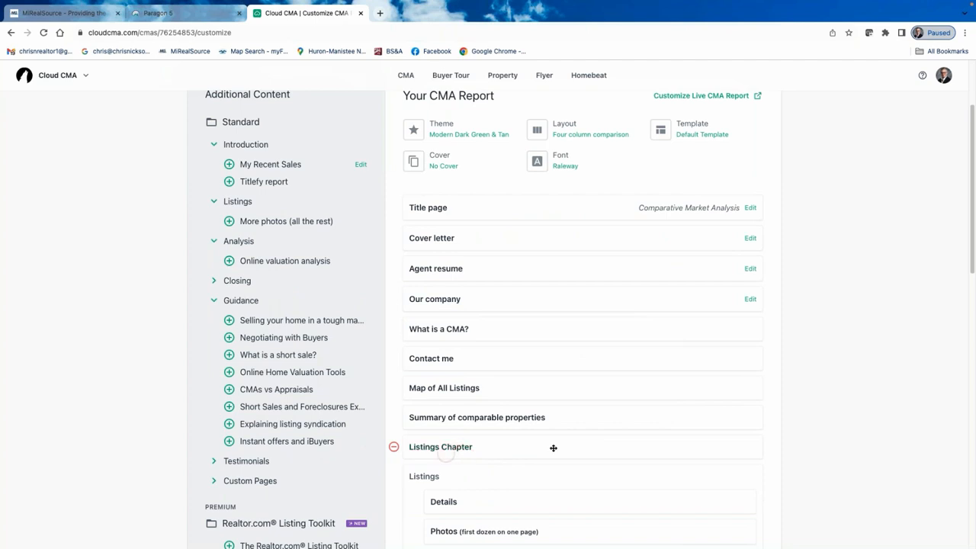
scroll(519, 450, down, 5)
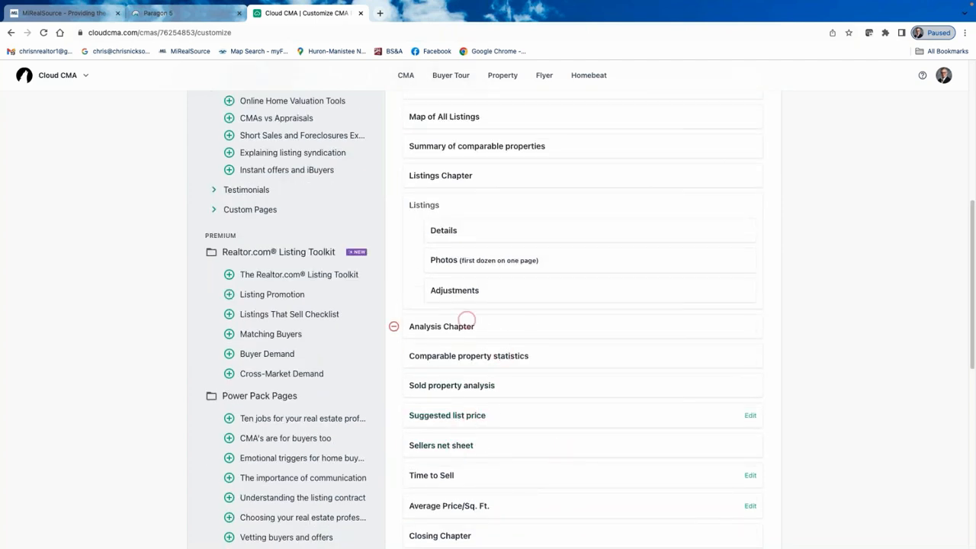
scroll(453, 484, down, 2)
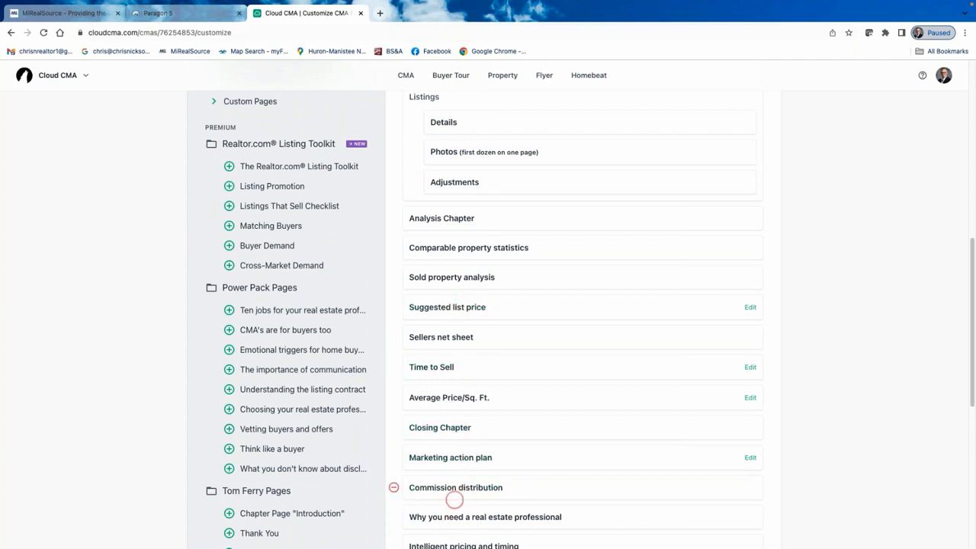
click(464, 275)
click(463, 273)
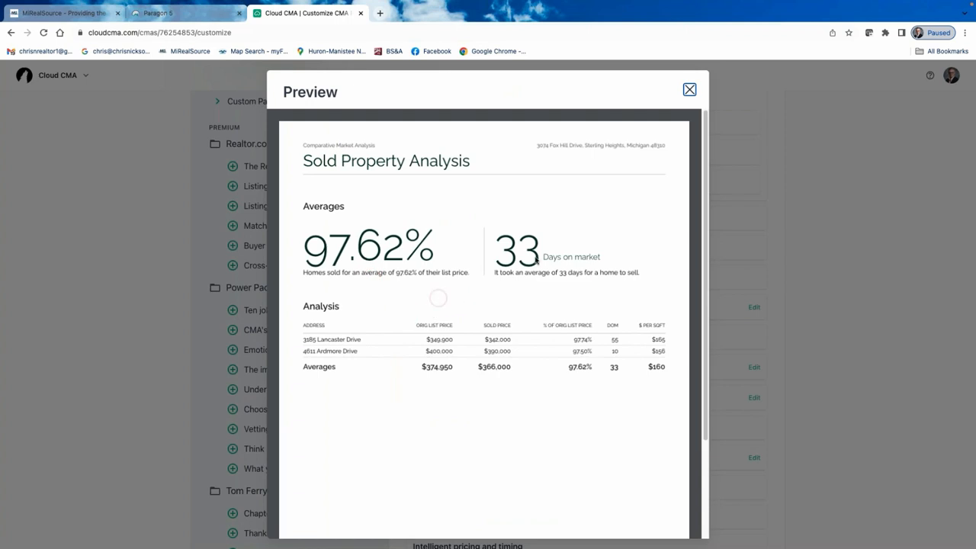
click(689, 90)
Preview the Commission distribution page and read through it.
scroll(488, 229, up, 7)
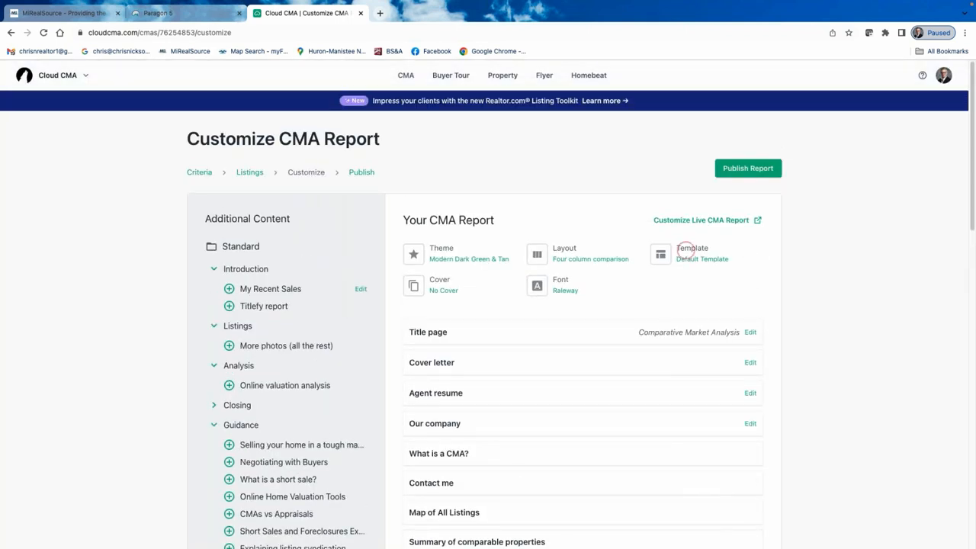
scroll(588, 385, down, 1)
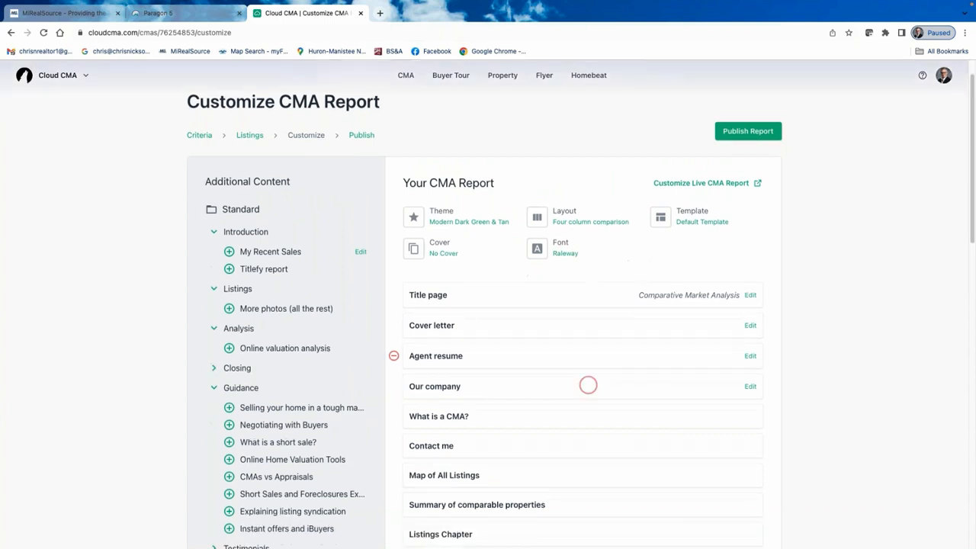
scroll(588, 385, down, 5)
scroll(581, 393, down, 2)
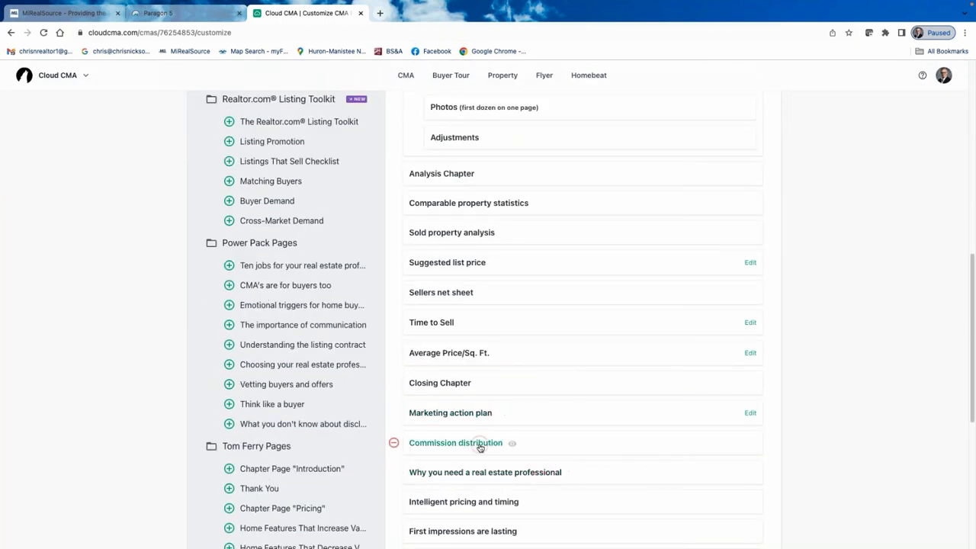
click(454, 444)
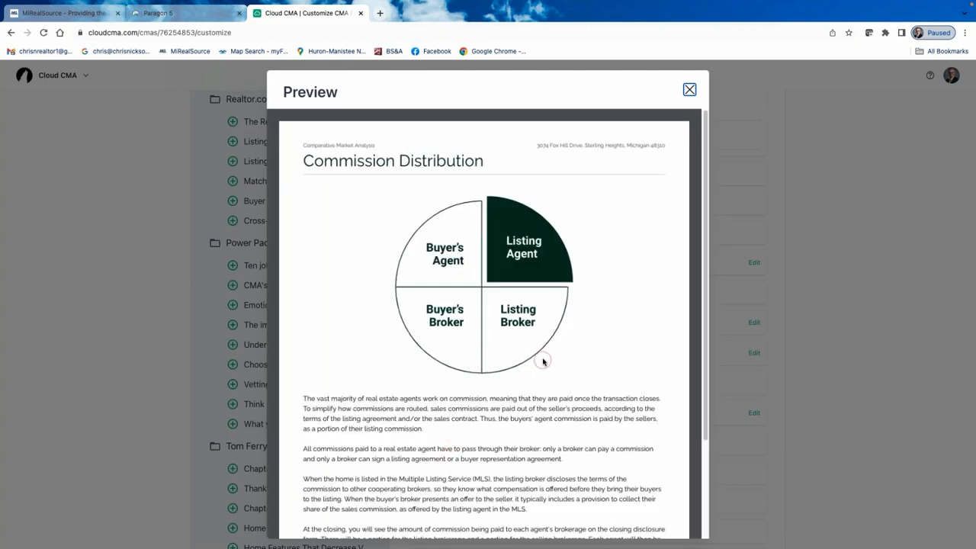
scroll(537, 374, down, 2)
scroll(518, 320, down, 1)
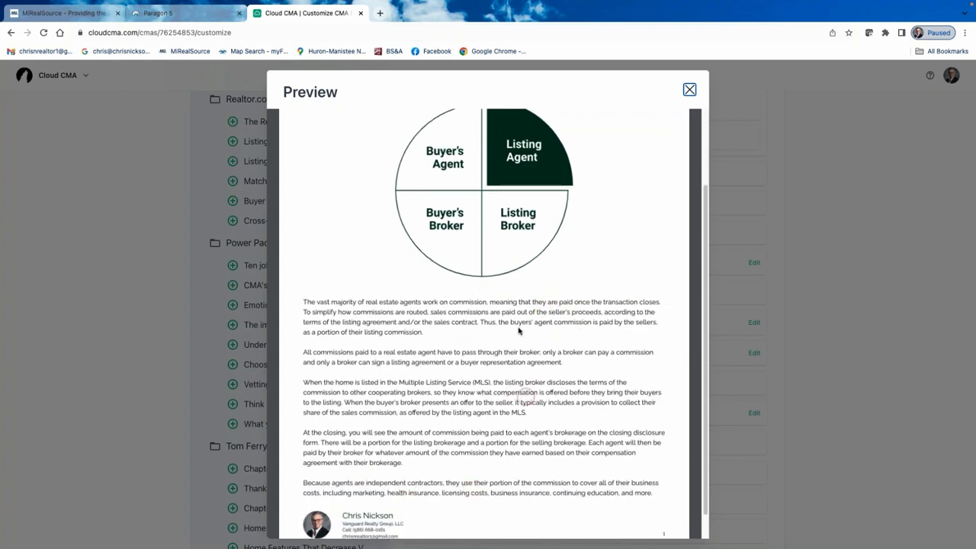
scroll(511, 370, down, 1)
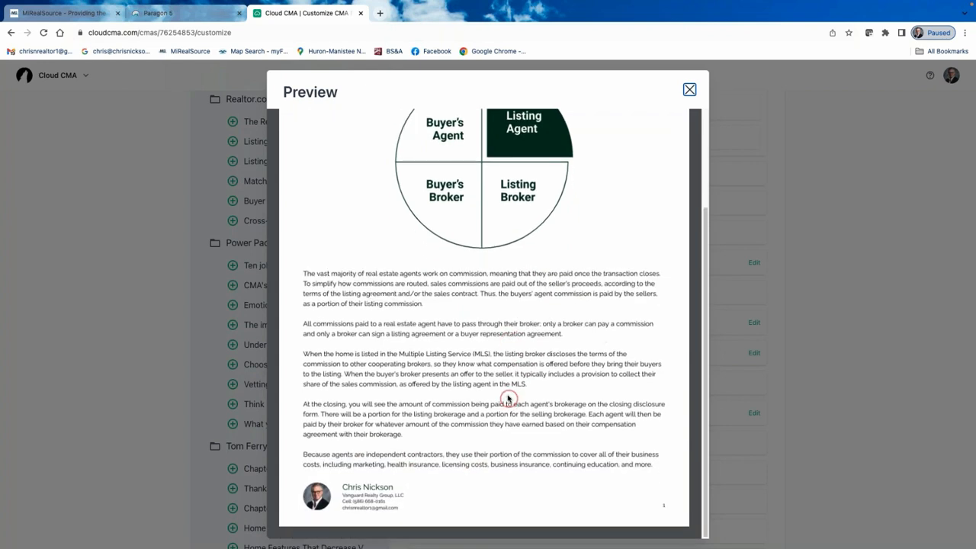
scroll(499, 382, up, 4)
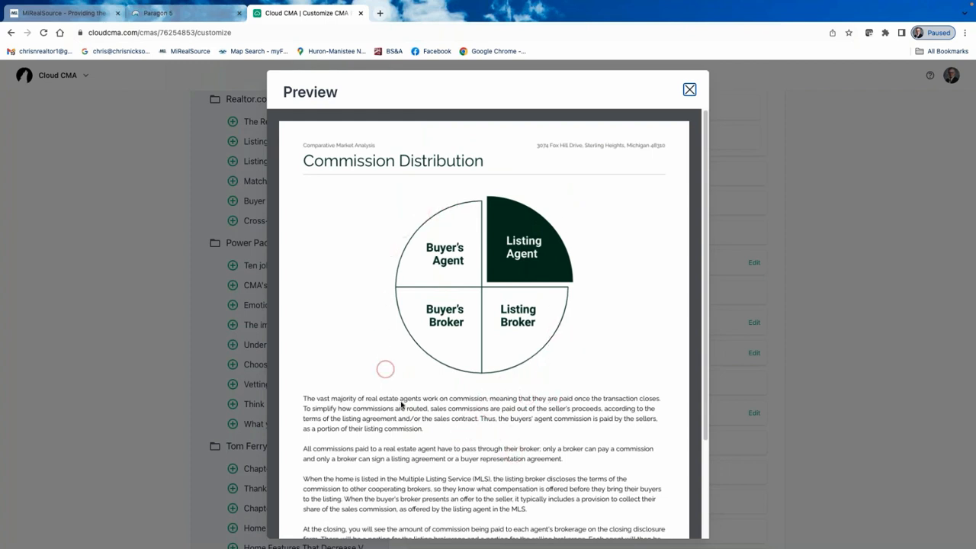
scroll(503, 386, down, 3)
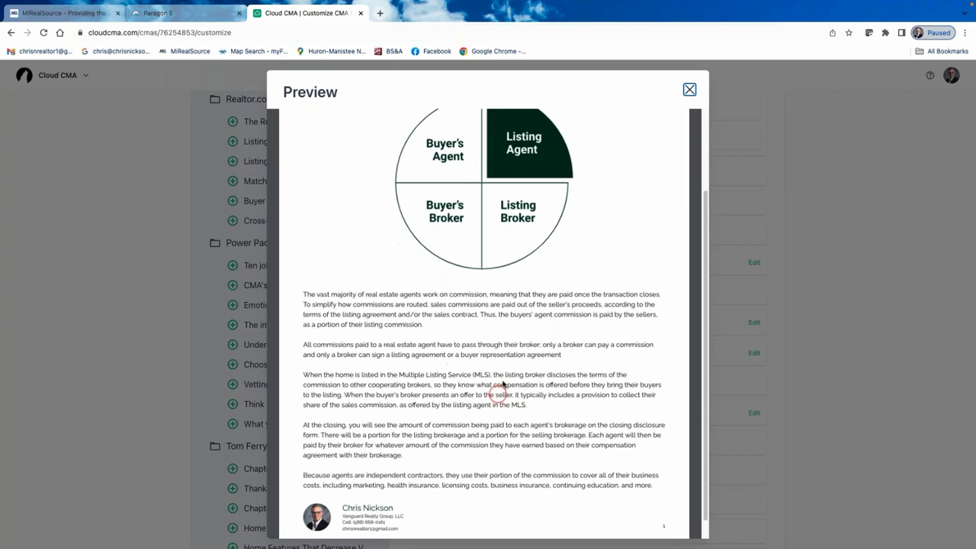
click(689, 90)
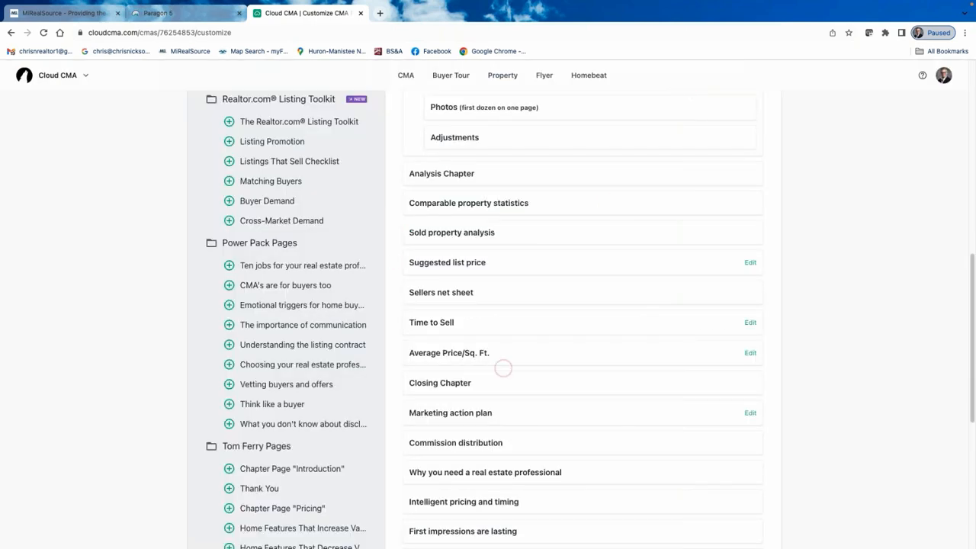
Preview the Intelligent pricing and timing page, then return toward the top of the page.
scroll(503, 368, down, 2)
click(476, 394)
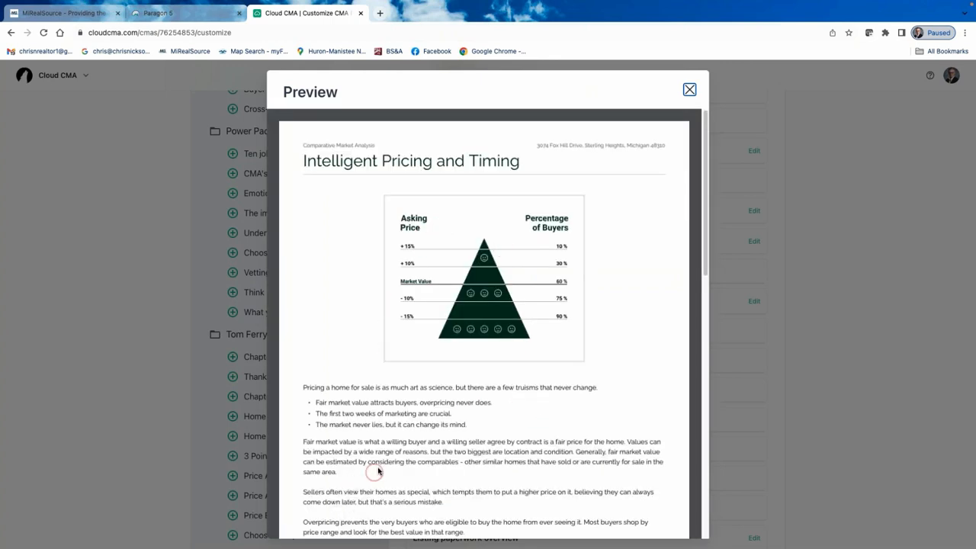
scroll(377, 471, down, 10)
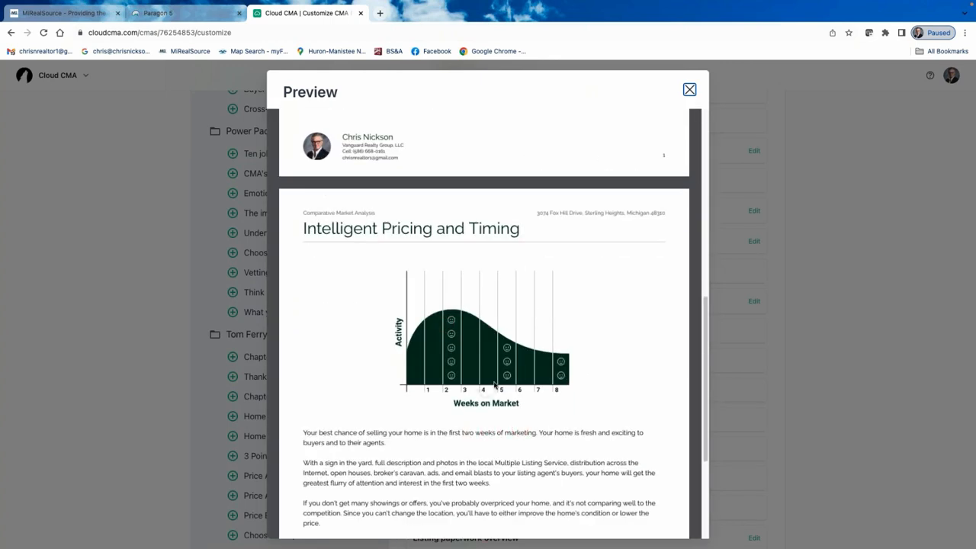
scroll(492, 382, up, 10)
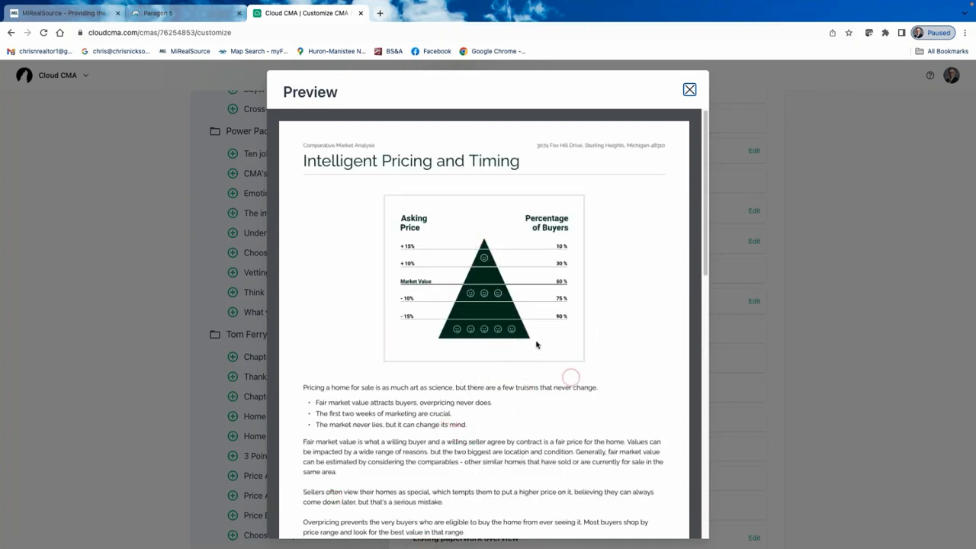
click(691, 90)
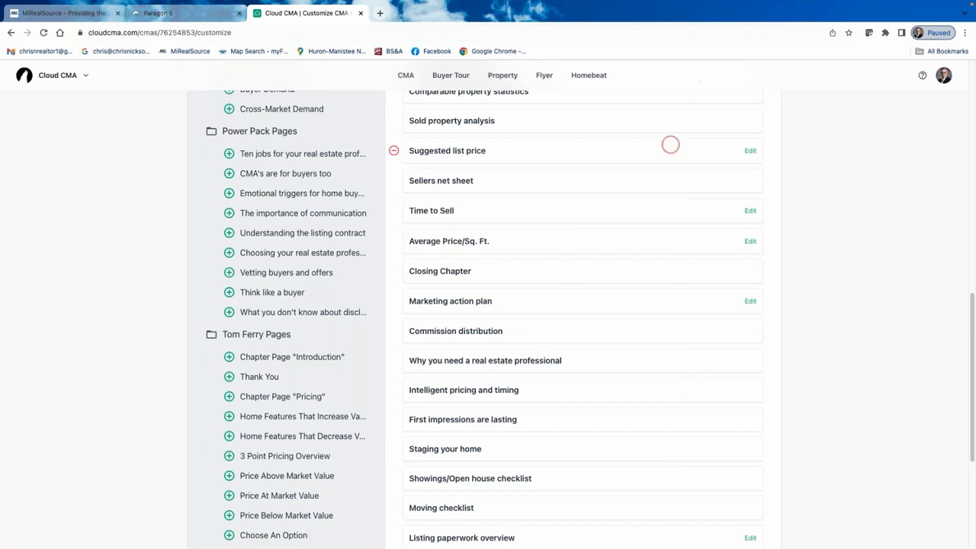
scroll(578, 333, up, 10)
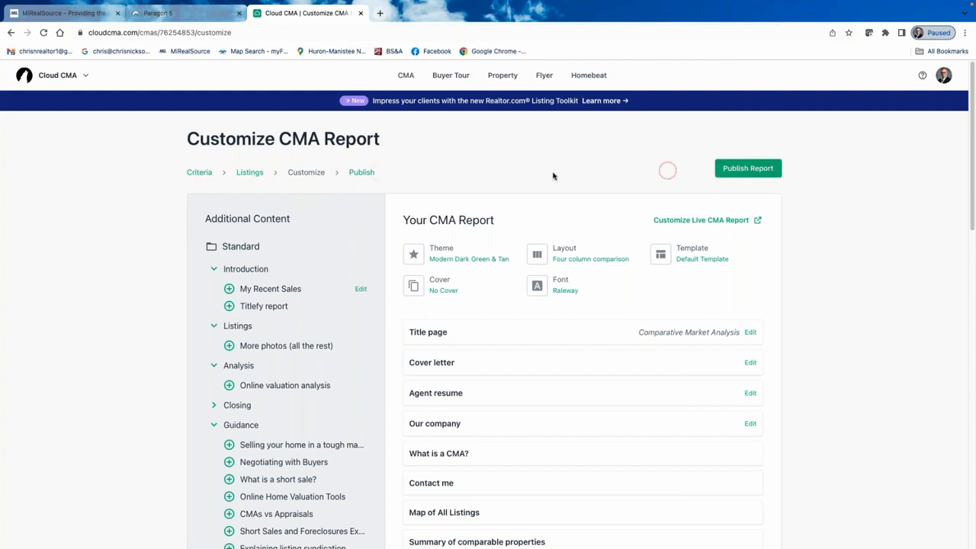
Browse report templates without choosing one, publish the CMA, and return to the CMA Reports list.
click(363, 173)
click(693, 249)
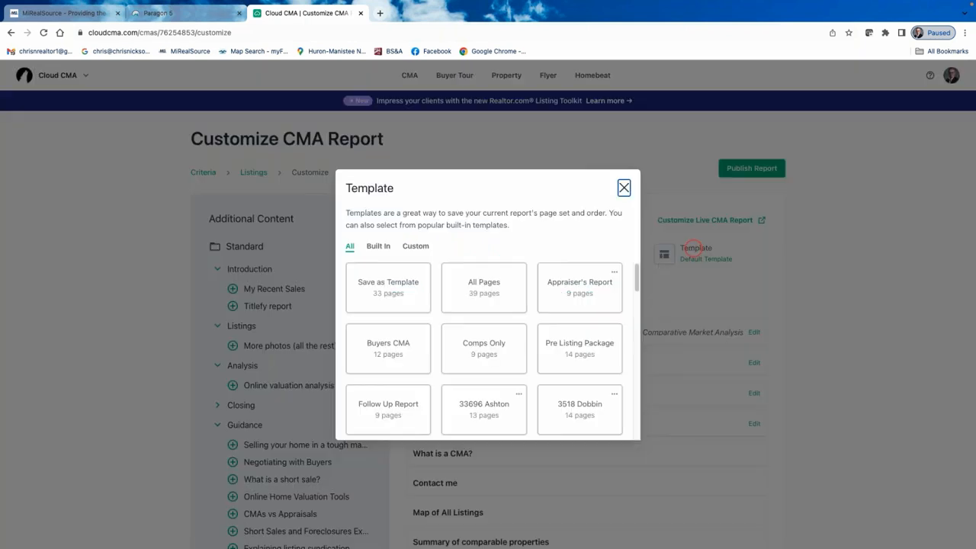
scroll(520, 398, down, 1)
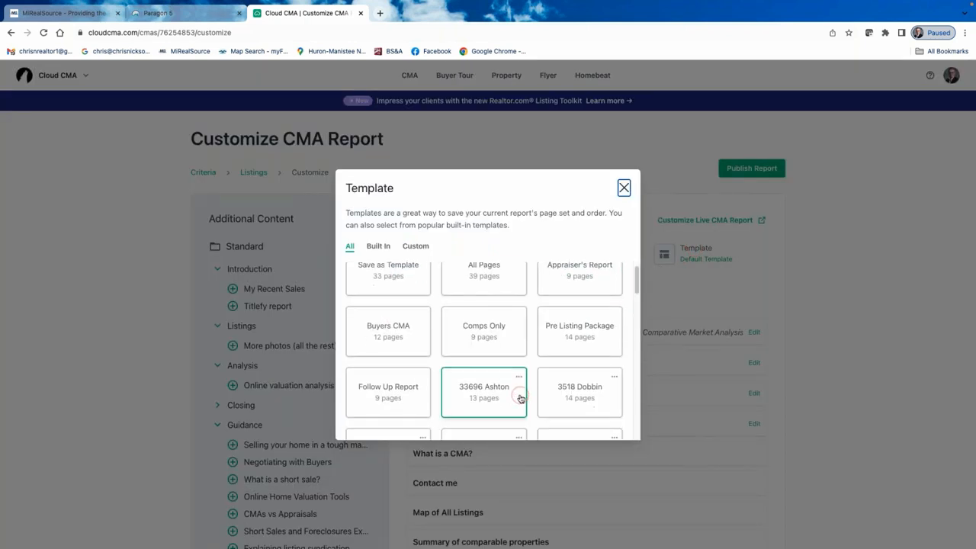
scroll(520, 398, down, 5)
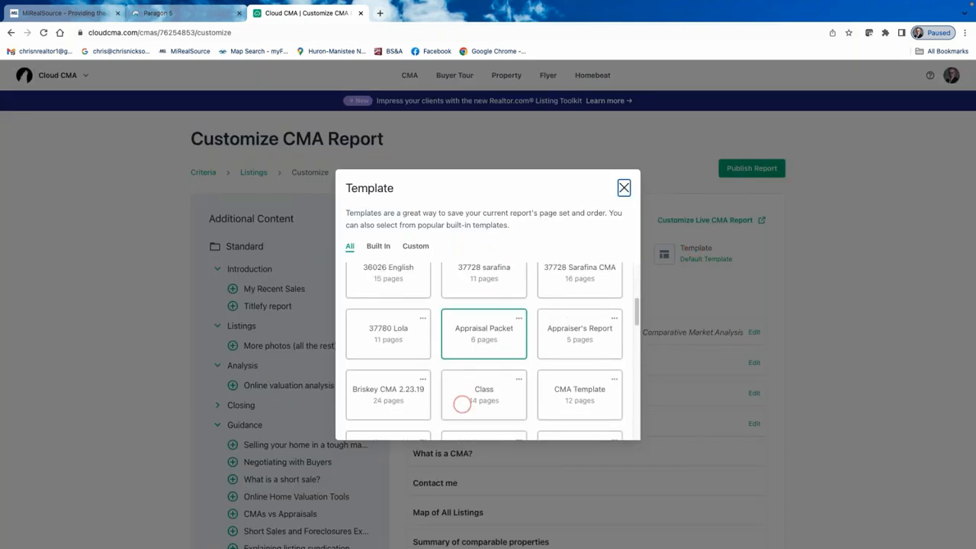
scroll(462, 404, down, 1)
scroll(463, 399, up, 5)
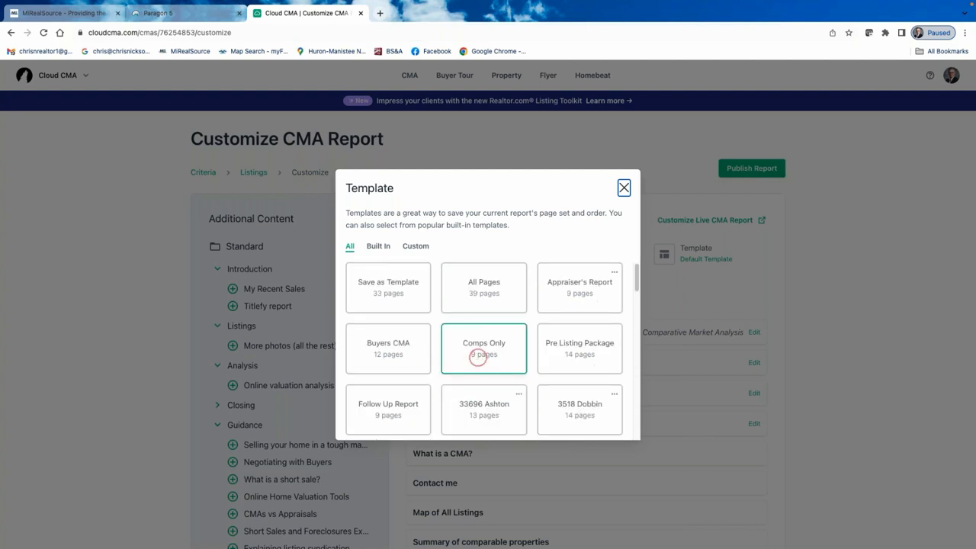
click(636, 185)
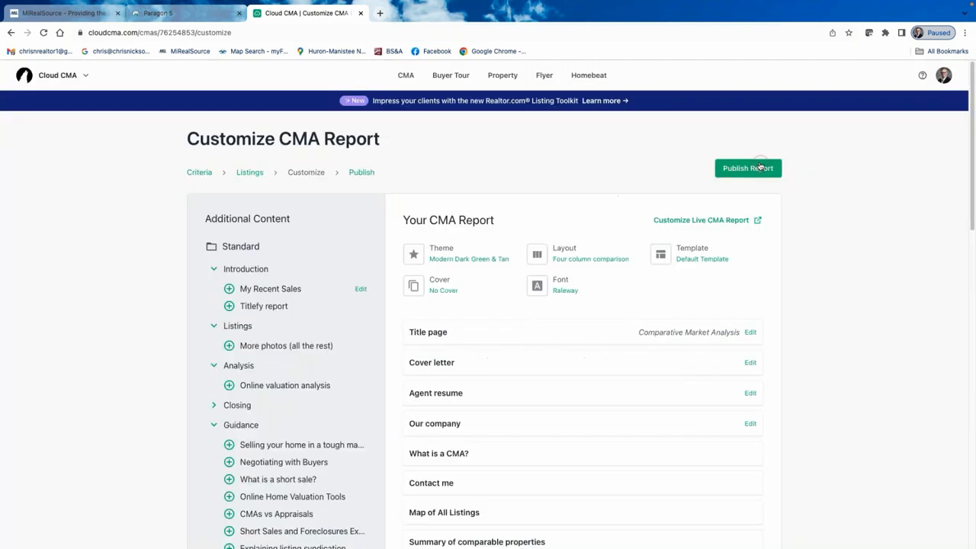
click(759, 165)
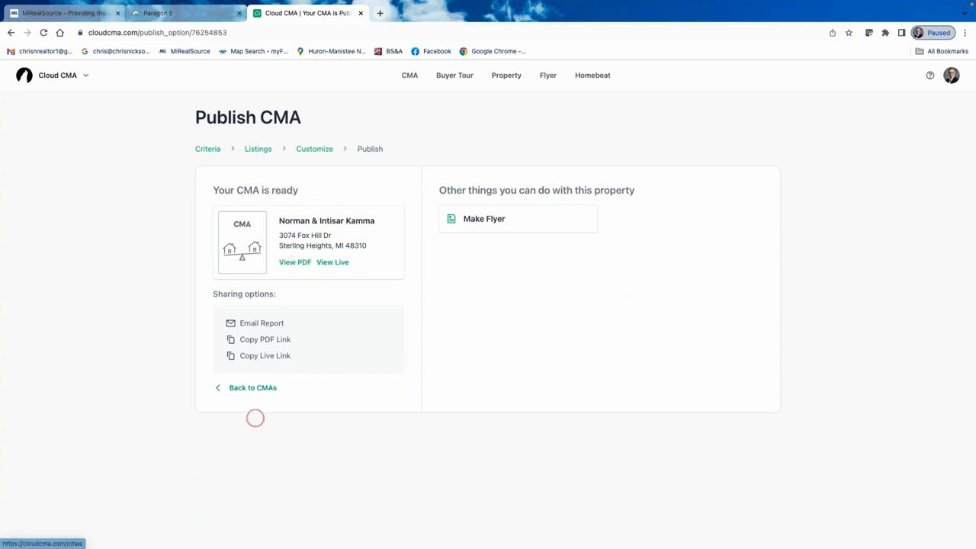
click(253, 388)
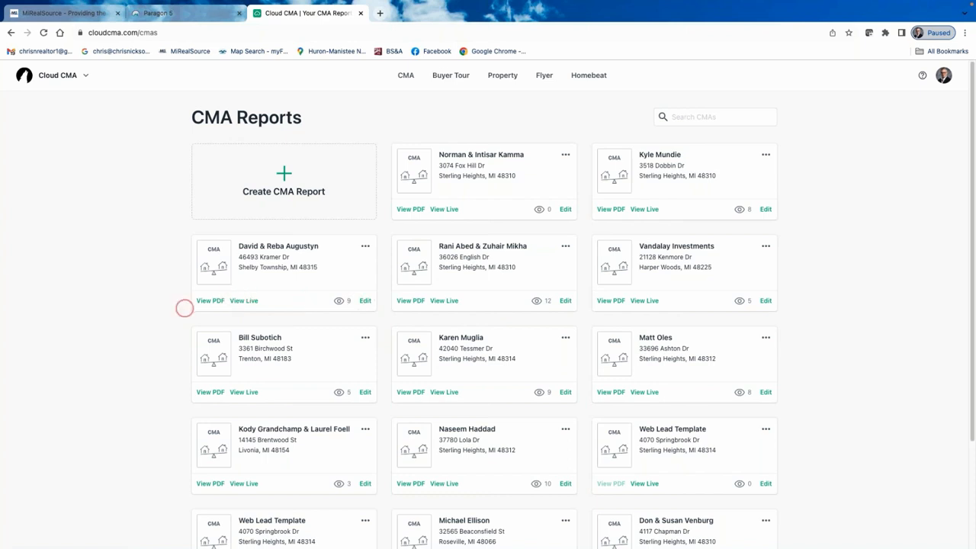
Open the saved CMA report as a PDF and scroll through its first pages.
click(209, 302)
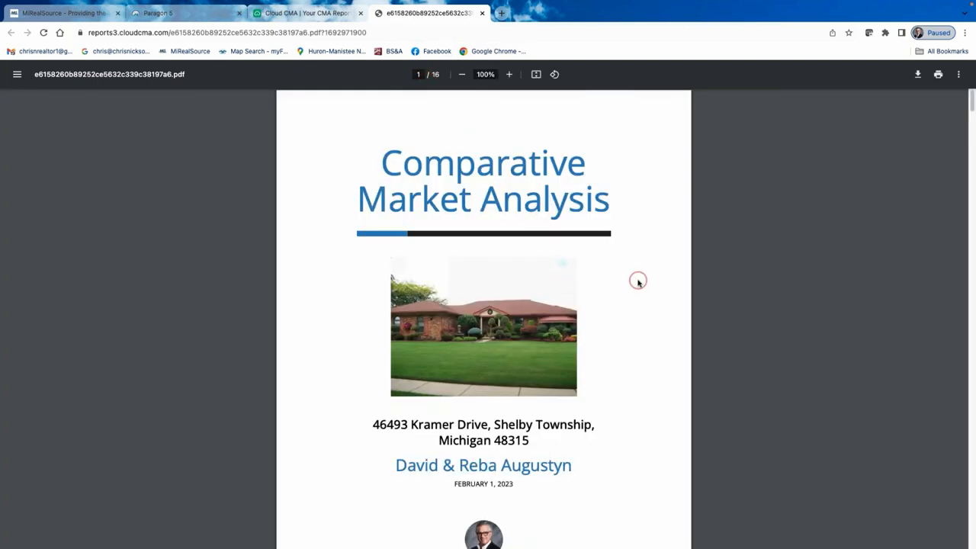
scroll(639, 282, down, 8)
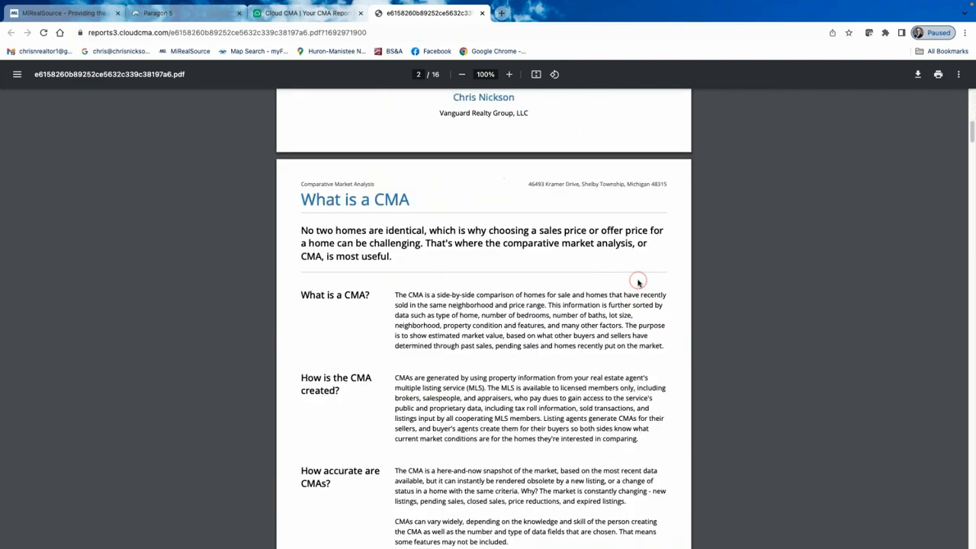
scroll(639, 282, down, 4)
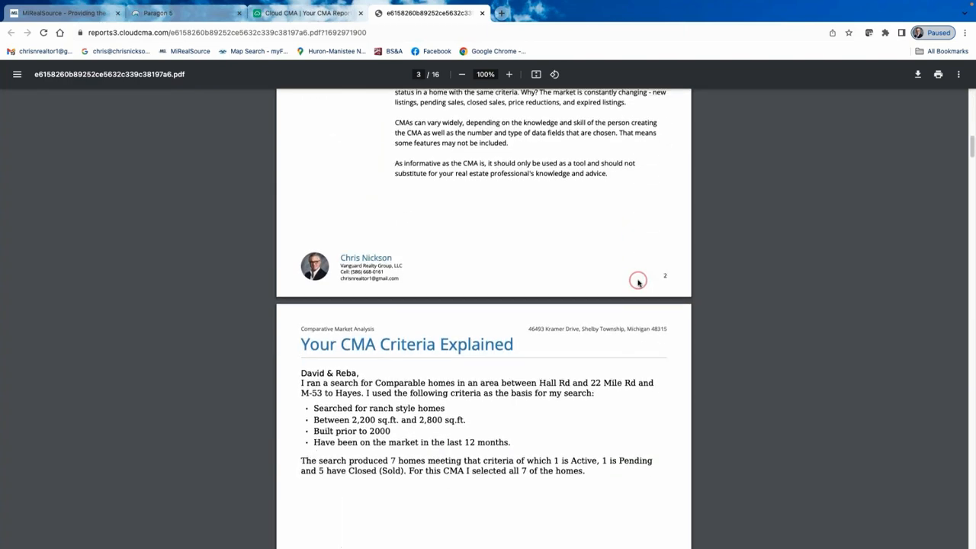
scroll(639, 282, down, 10)
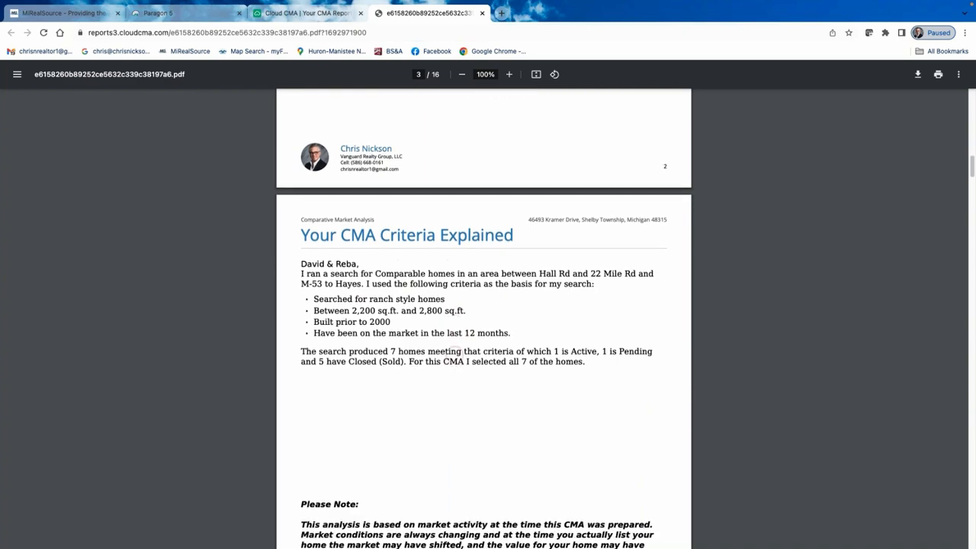
scroll(454, 356, down, 4)
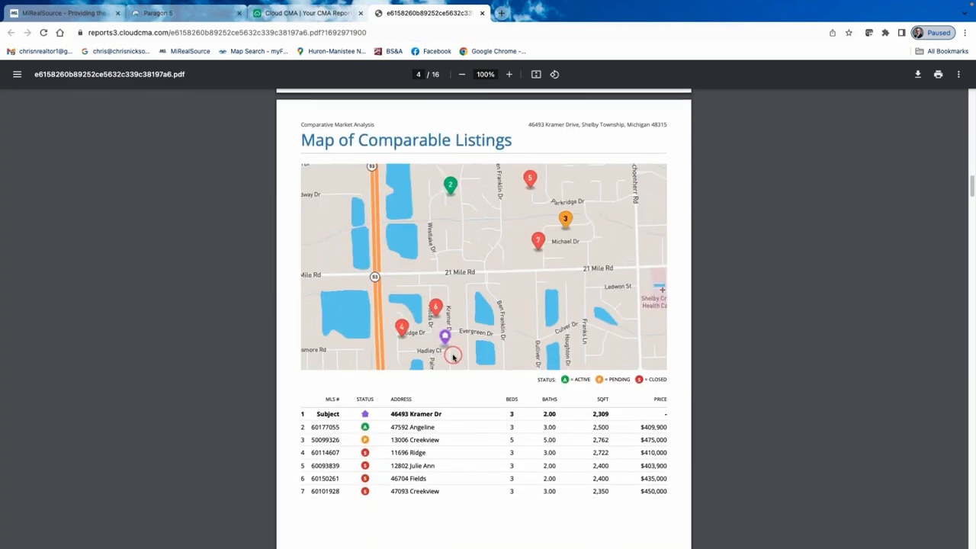
scroll(427, 374, up, 10)
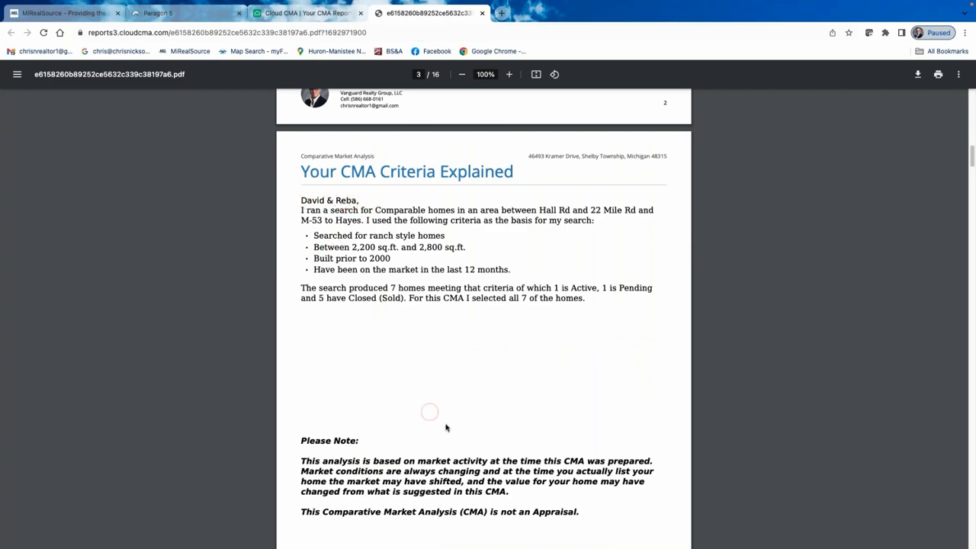
scroll(412, 354, down, 2)
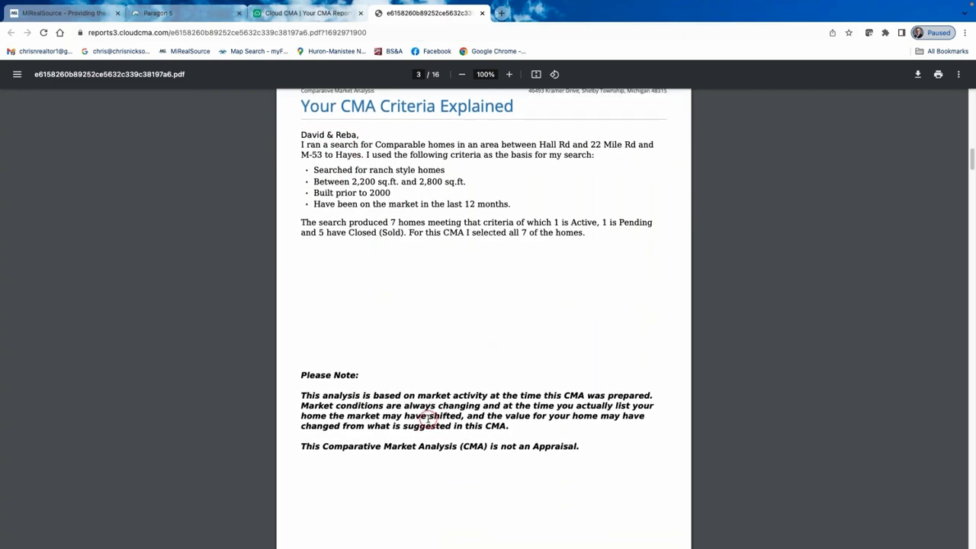
scroll(429, 405, down, 15)
scroll(426, 402, down, 15)
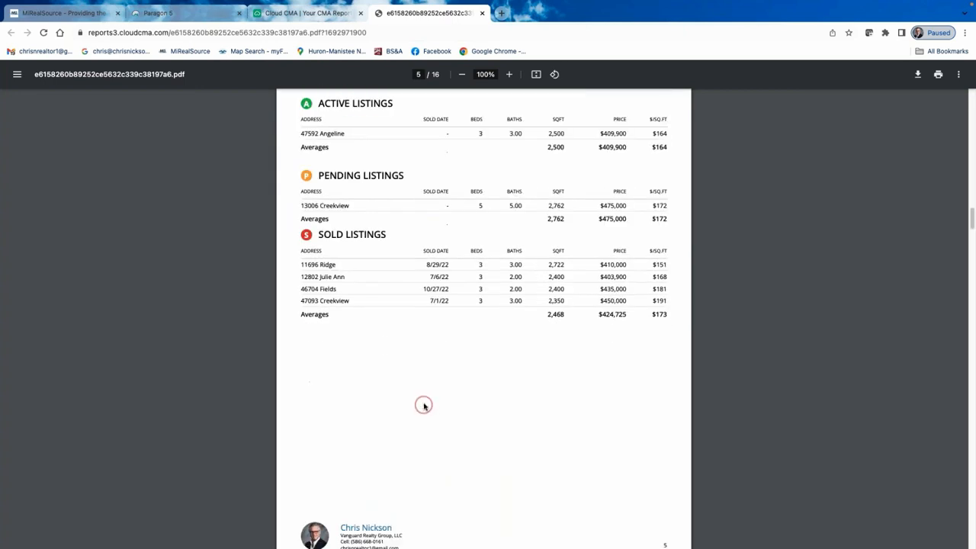
scroll(423, 394, up, 4)
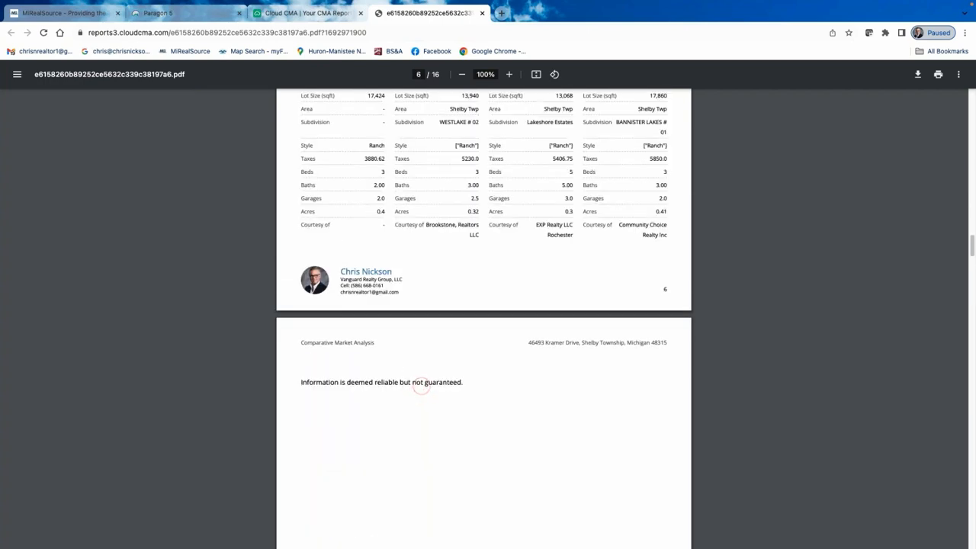
scroll(423, 394, down, 7)
scroll(424, 393, down, 3)
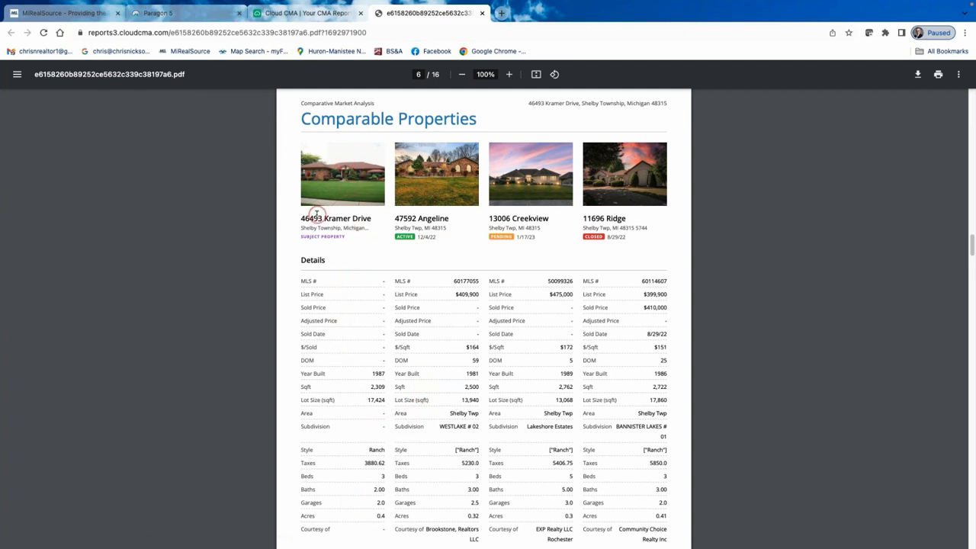
Scroll through the remaining pages of the 16-page PDF, then back up to the cover.
click(352, 222)
scroll(534, 264, down, 1)
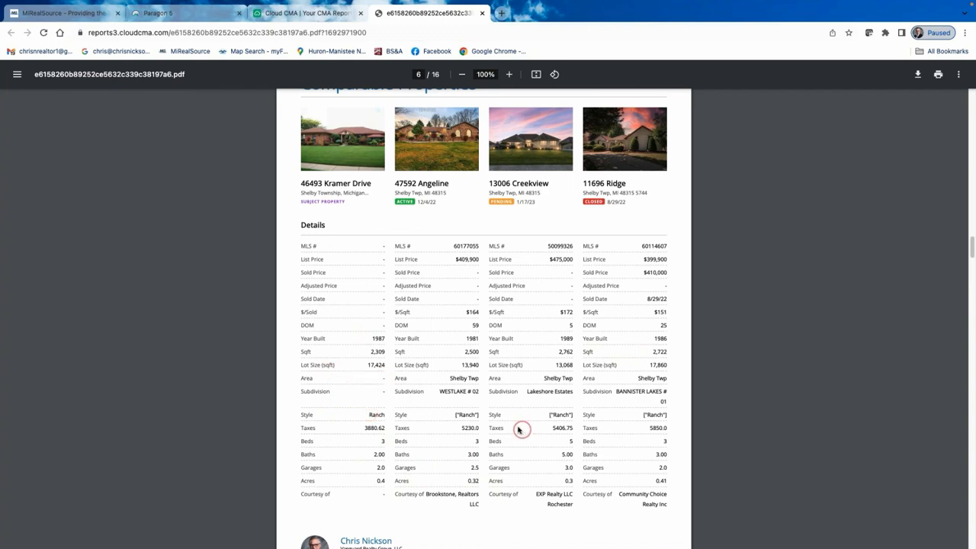
scroll(518, 429, down, 7)
scroll(496, 420, down, 3)
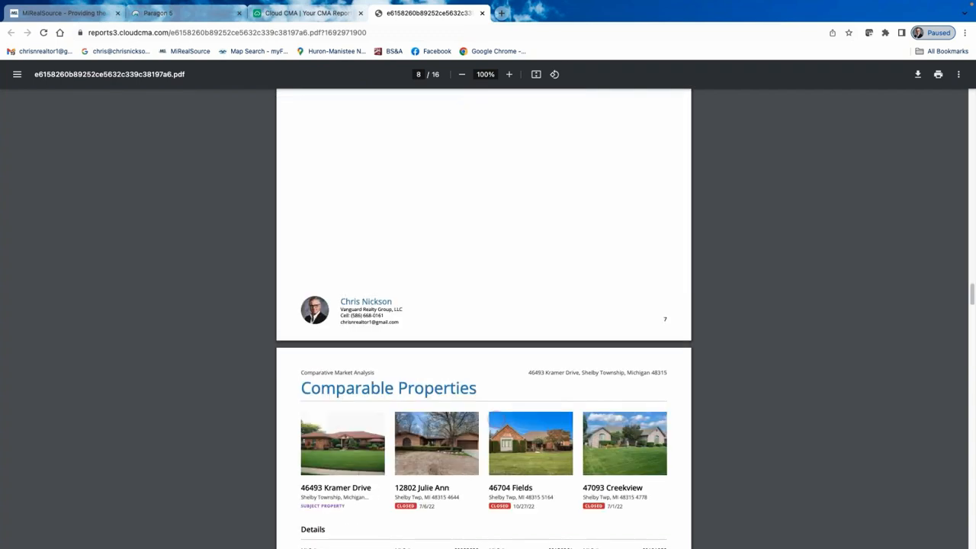
scroll(496, 420, up, 2)
scroll(496, 420, down, 5)
scroll(496, 418, down, 1)
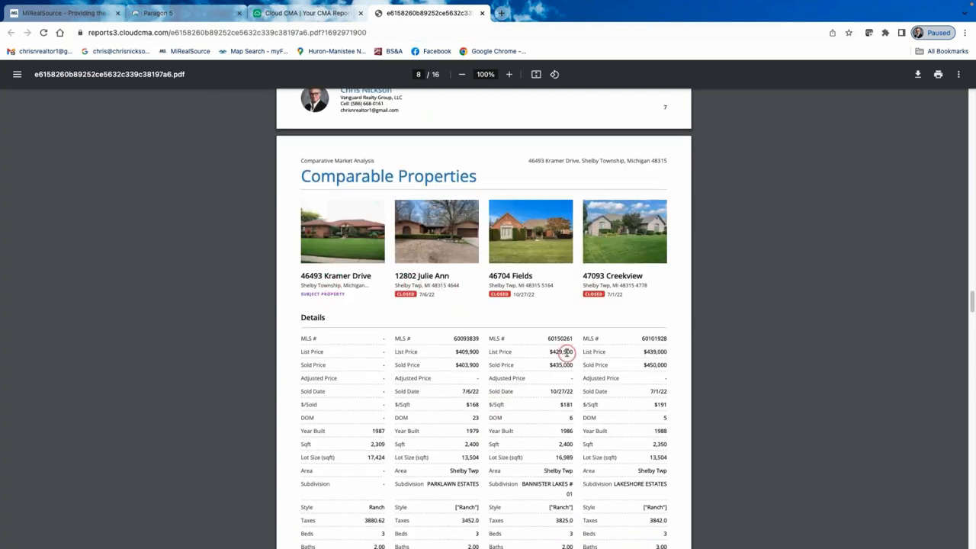
scroll(566, 355, down, 4)
scroll(565, 355, down, 10)
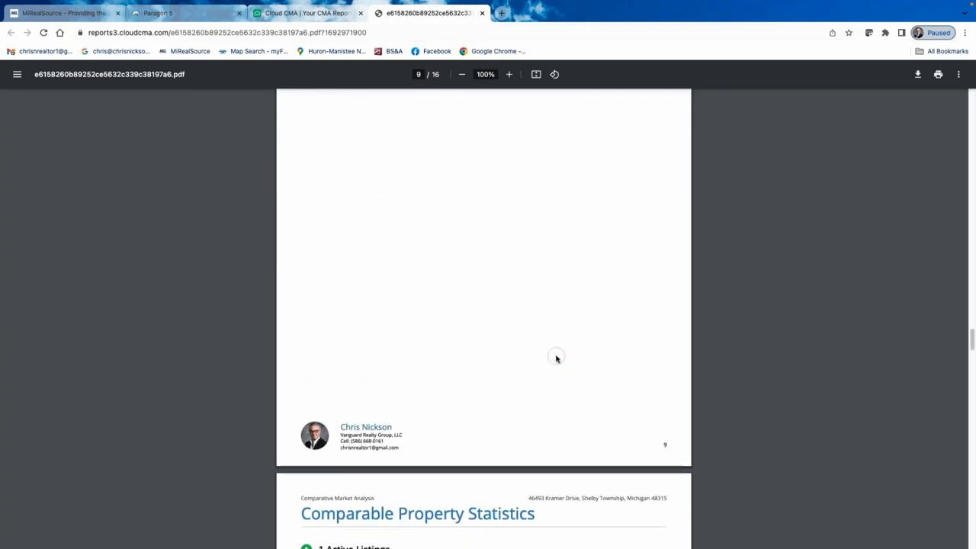
scroll(537, 348, up, 10)
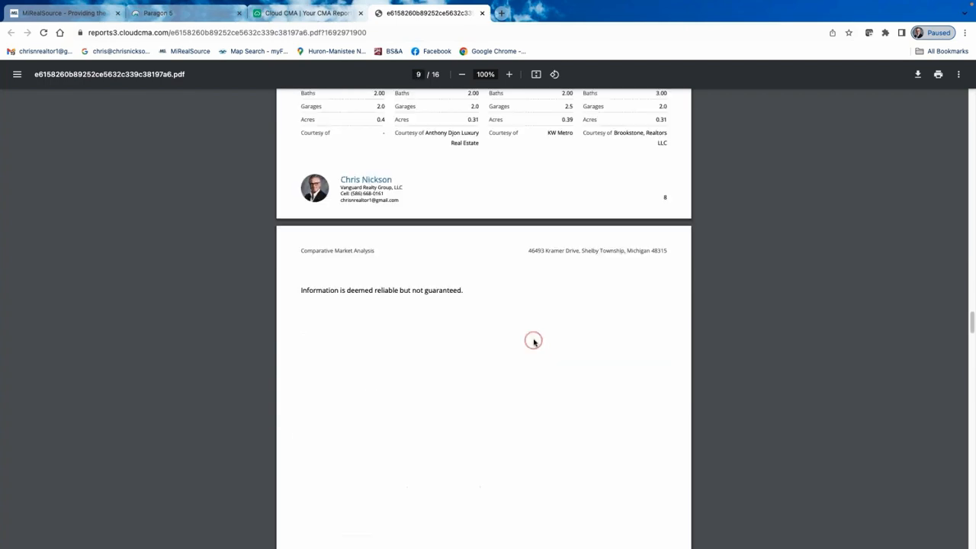
scroll(538, 333, up, 20)
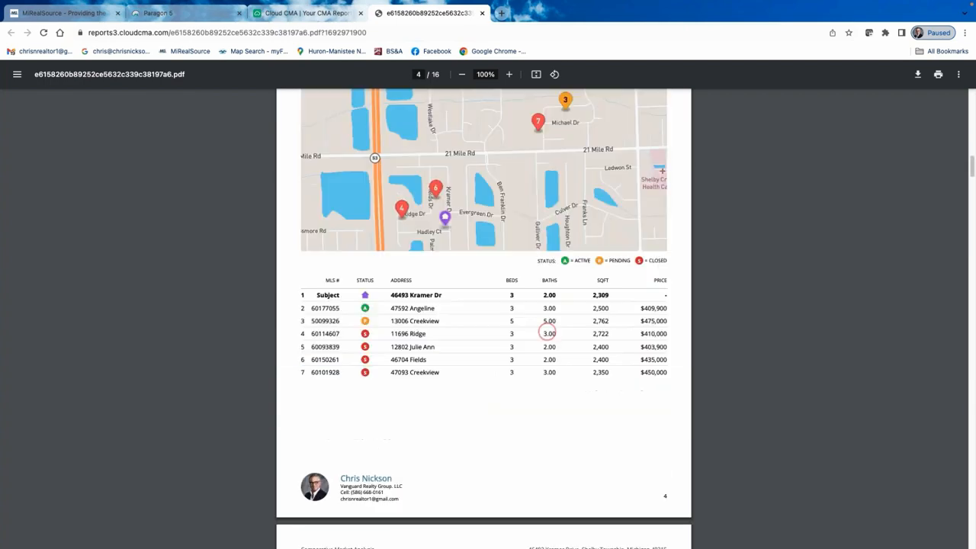
scroll(533, 333, up, 8)
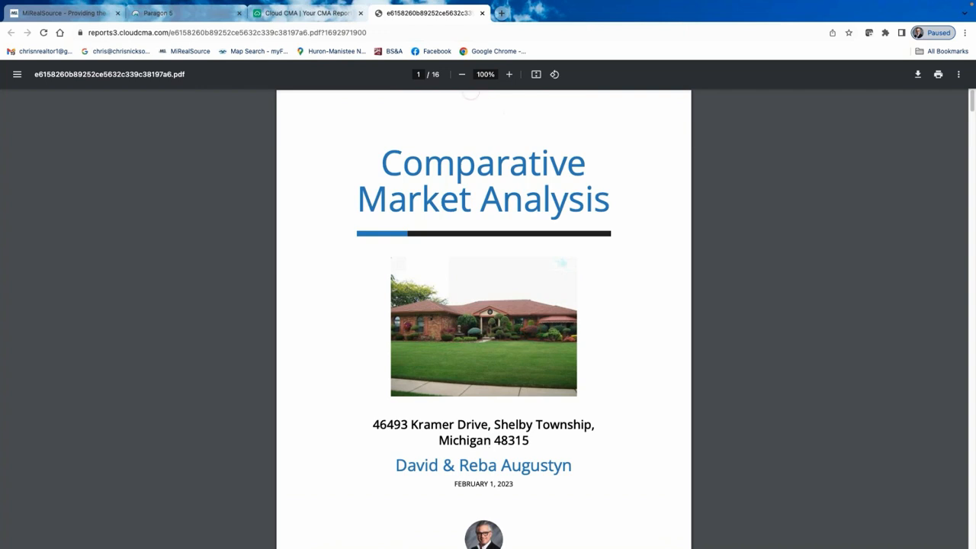
Close the PDF tab and launch the same report as a slideshow from its card menu.
click(483, 13)
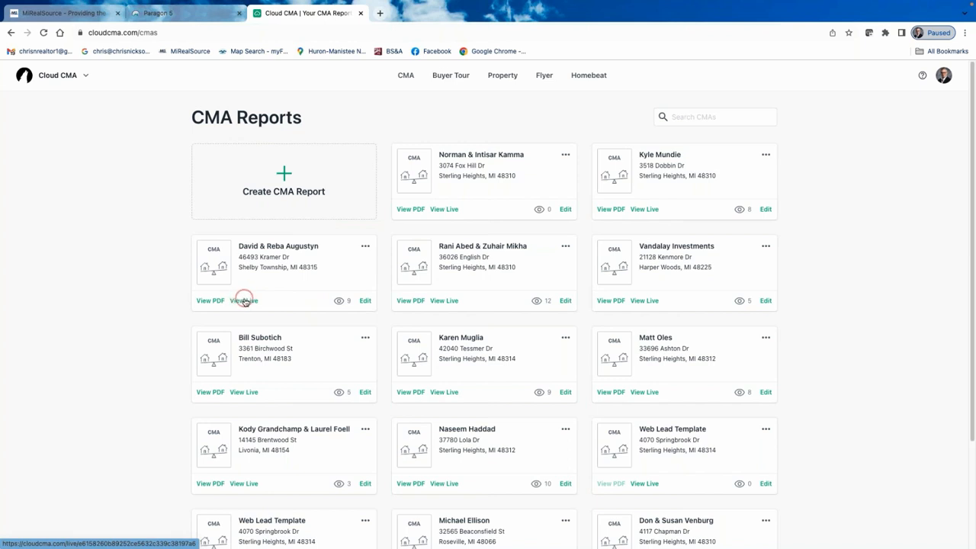
click(366, 301)
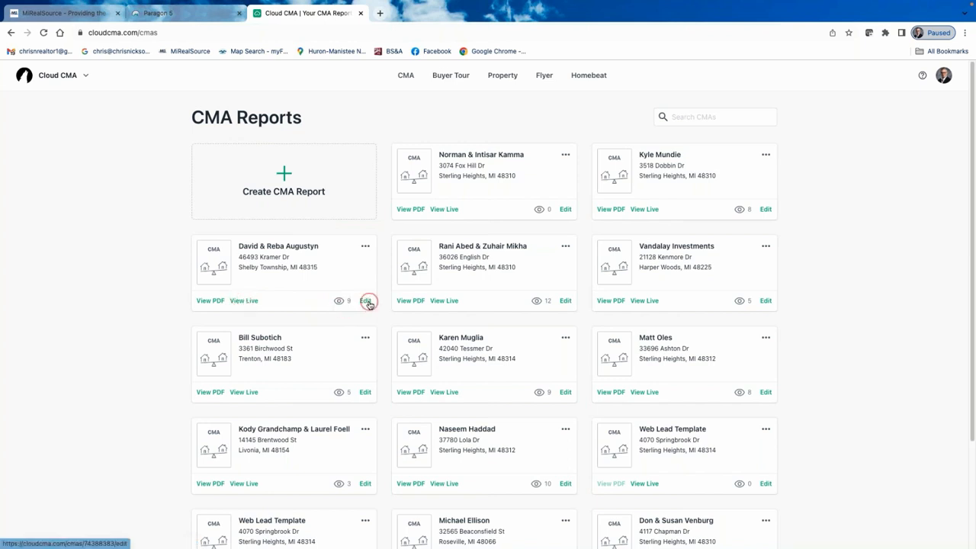
click(365, 247)
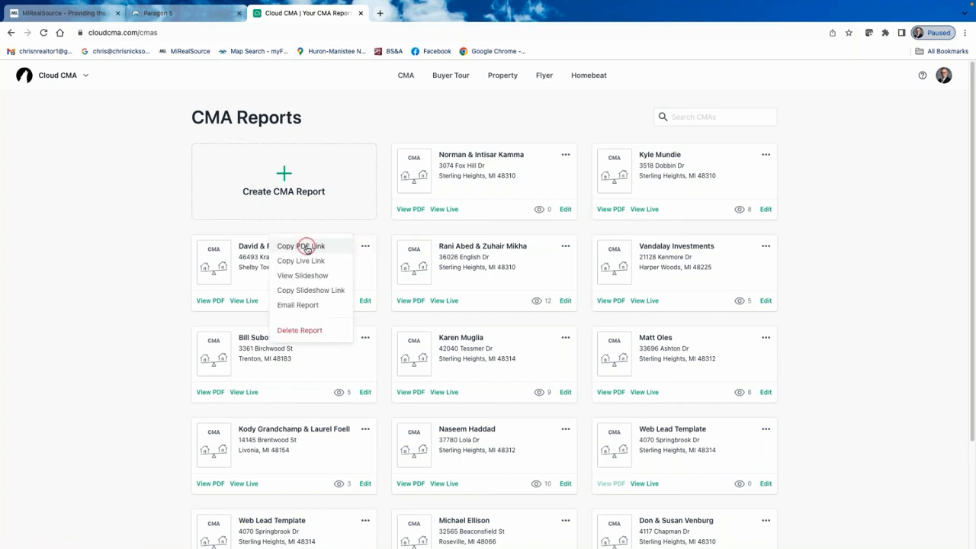
click(317, 275)
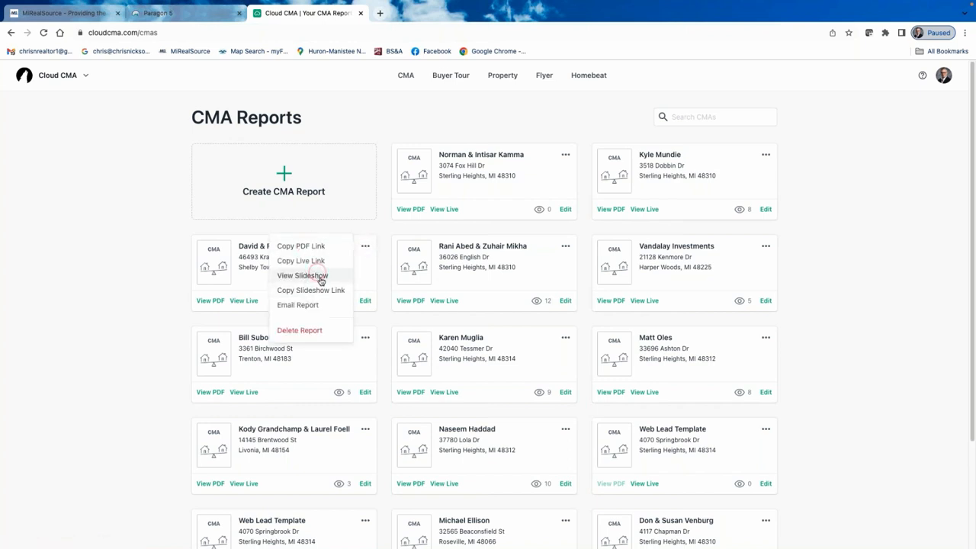
click(329, 291)
click(318, 263)
click(311, 275)
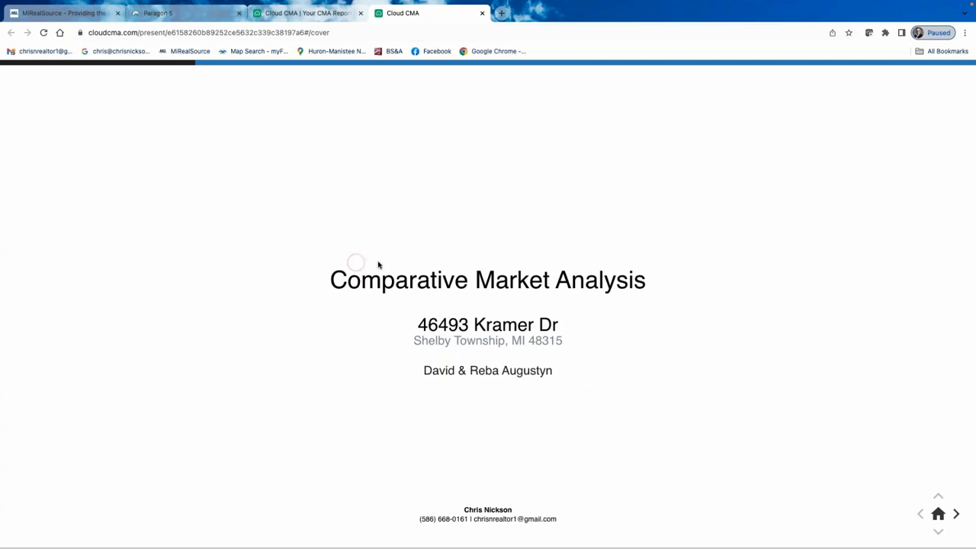
Advance through agent, Comparable Homes, Average and Next Steps slides to Thank You, then return to CMA Reports.
click(957, 515)
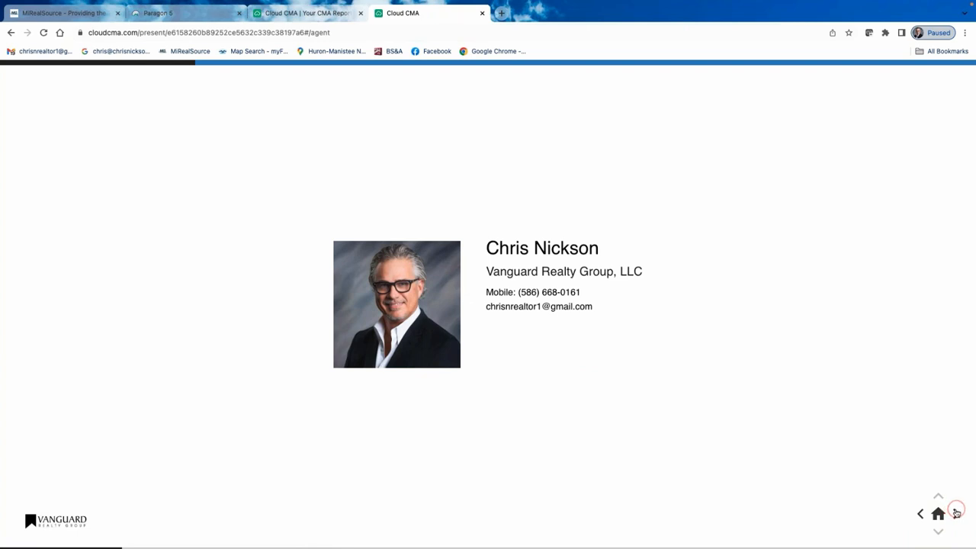
click(956, 513)
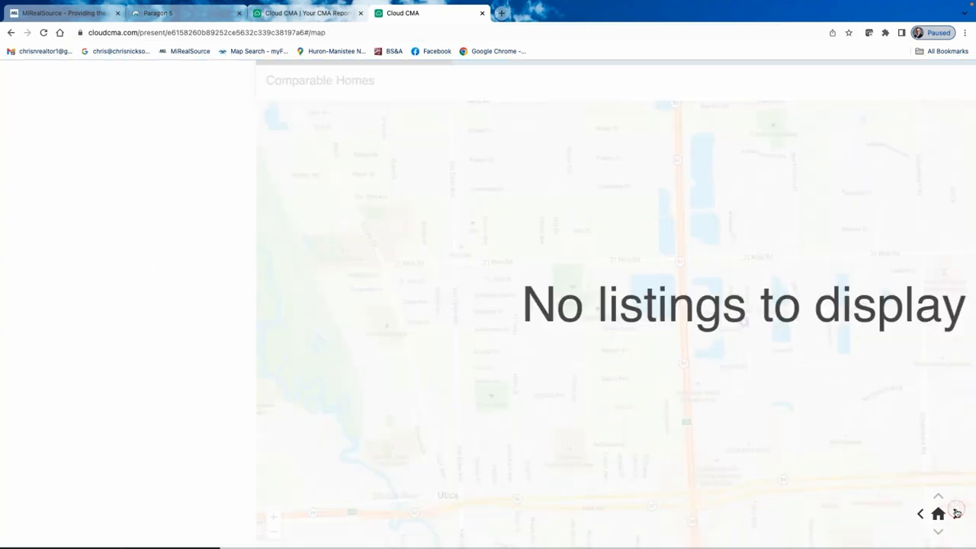
click(956, 512)
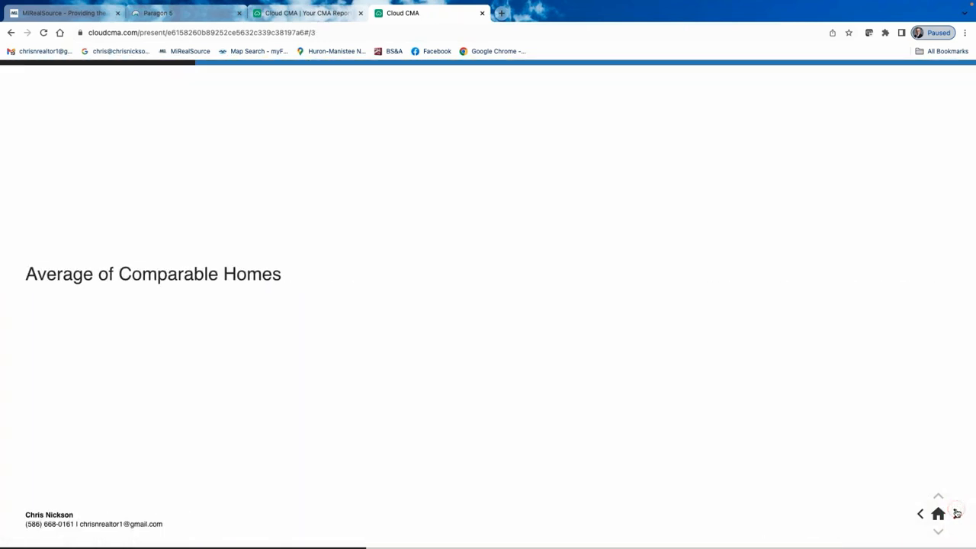
click(957, 514)
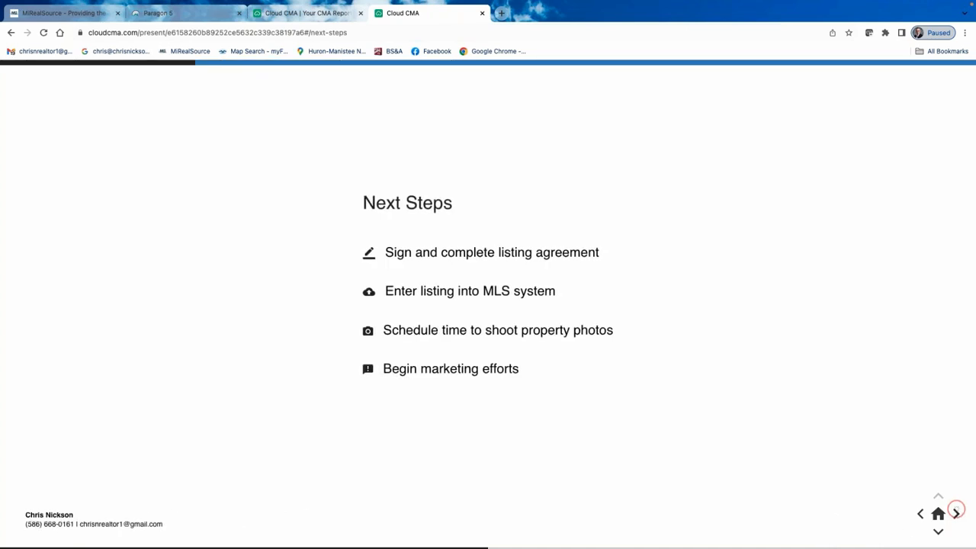
click(957, 513)
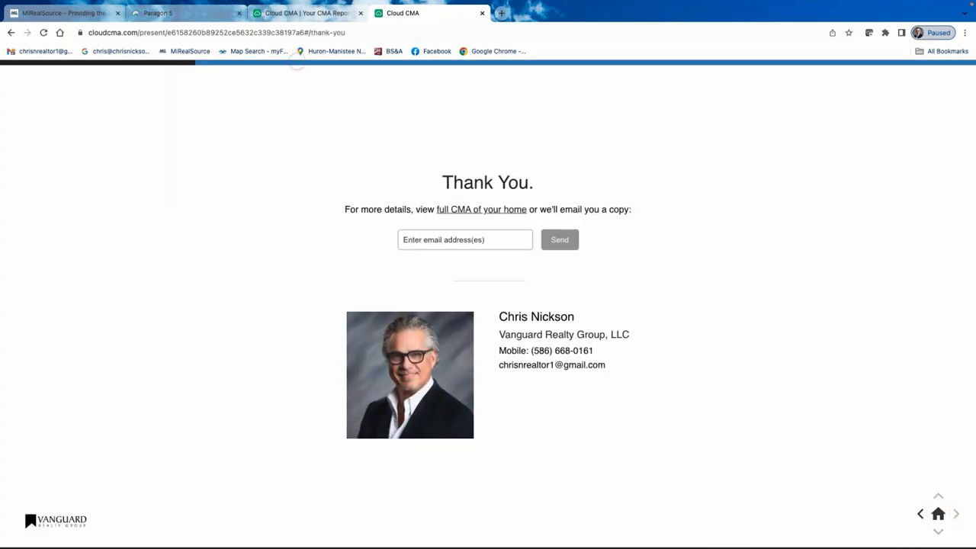
click(321, 13)
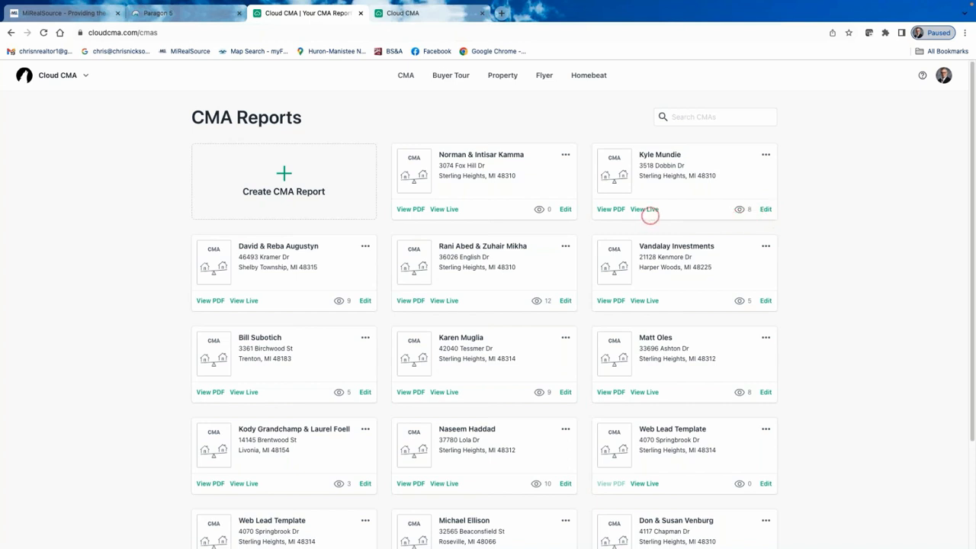
Launch another report's slideshow and advance past the agent and map slides to Sold Homes.
click(767, 155)
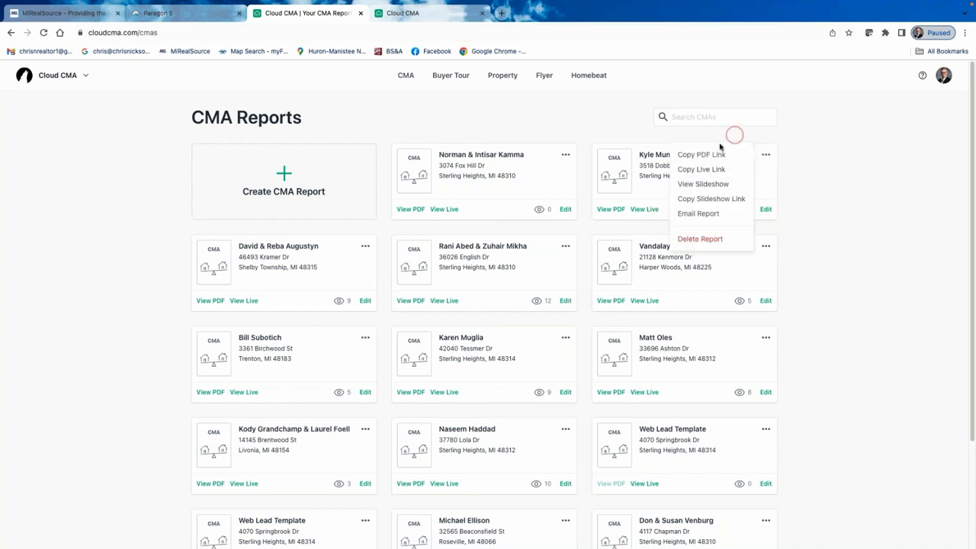
click(836, 204)
click(705, 184)
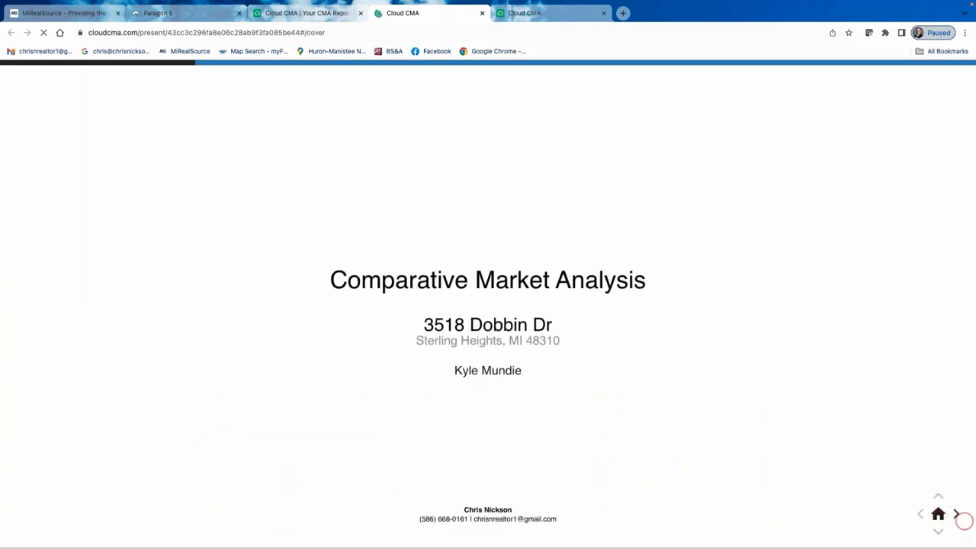
click(957, 514)
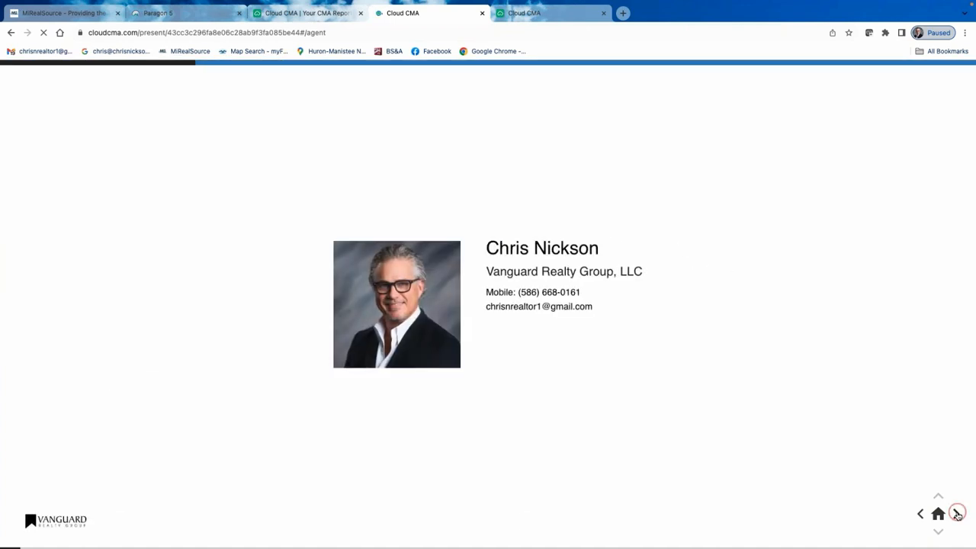
click(957, 515)
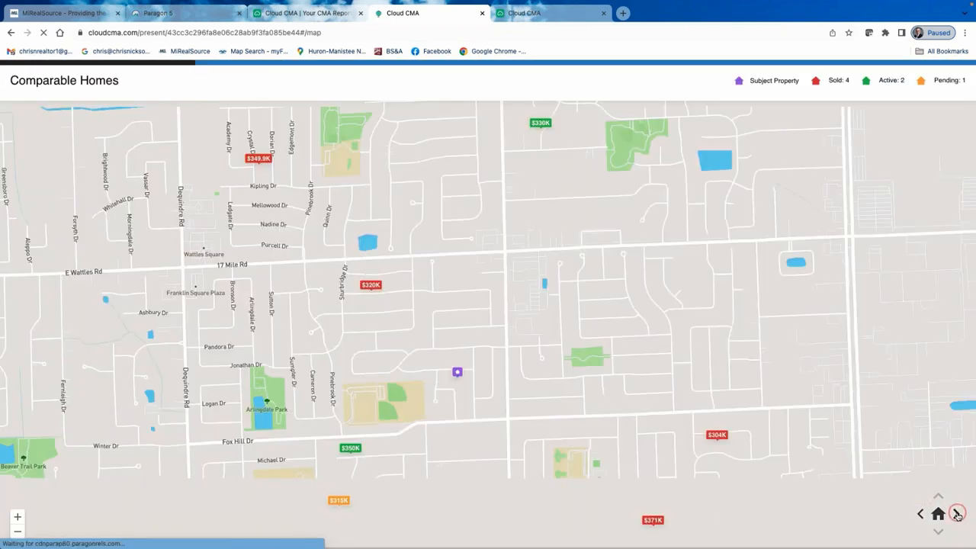
click(958, 515)
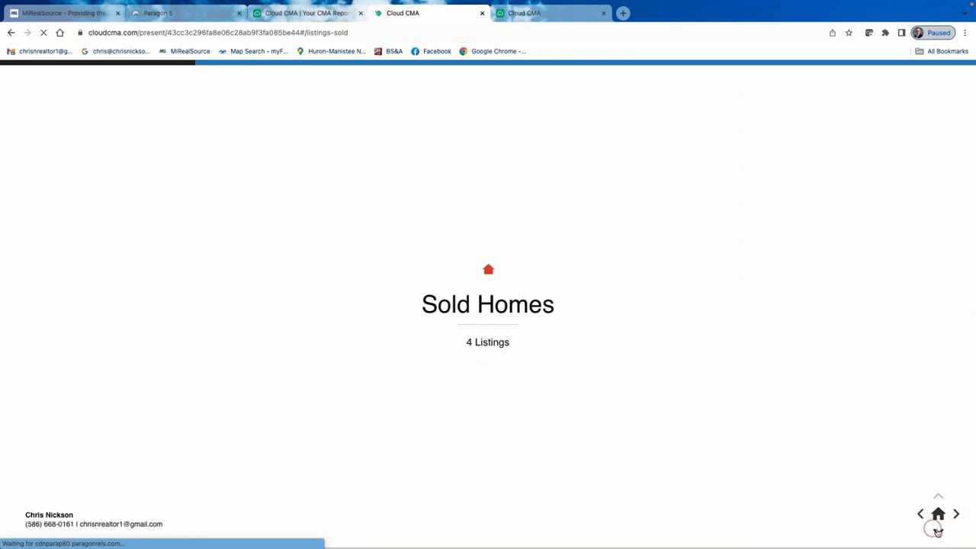
click(937, 530)
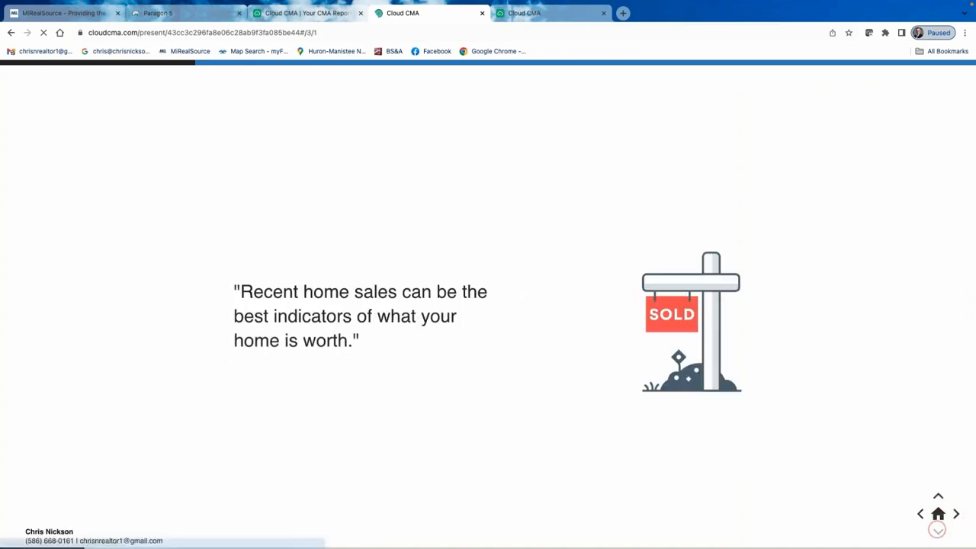
click(956, 515)
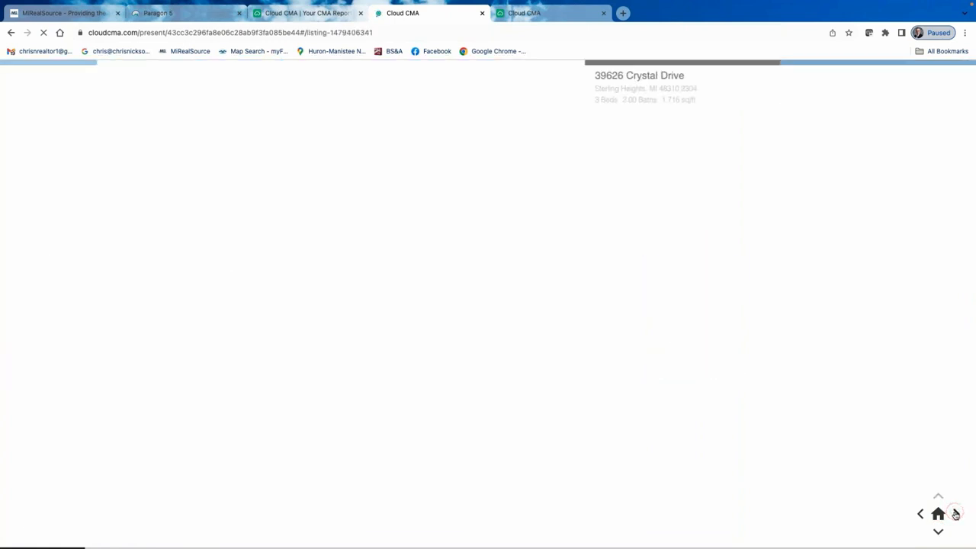
click(377, 184)
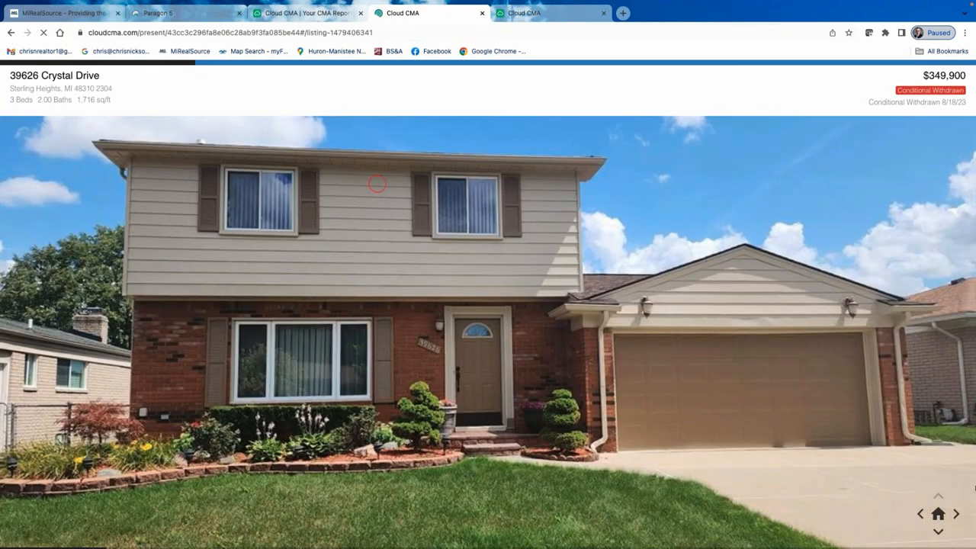
click(956, 514)
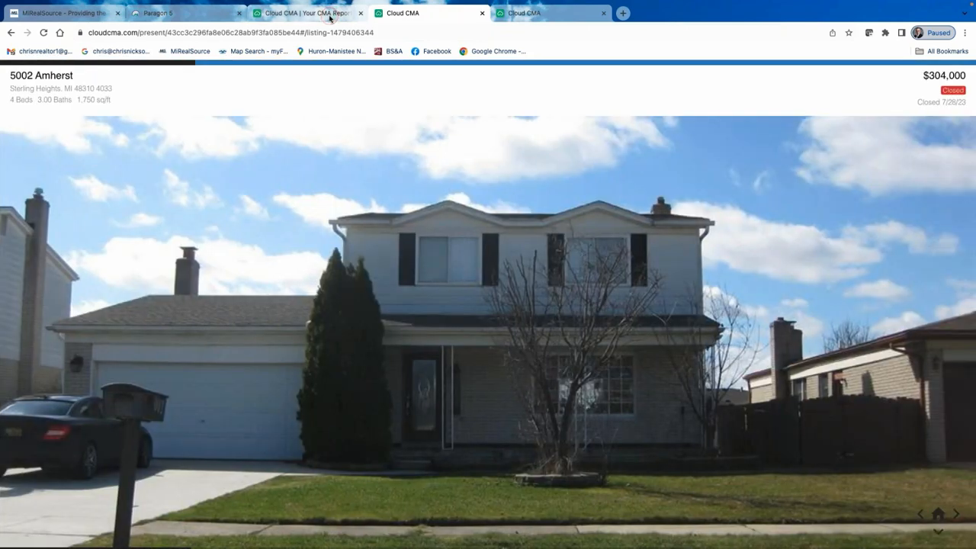
click(331, 15)
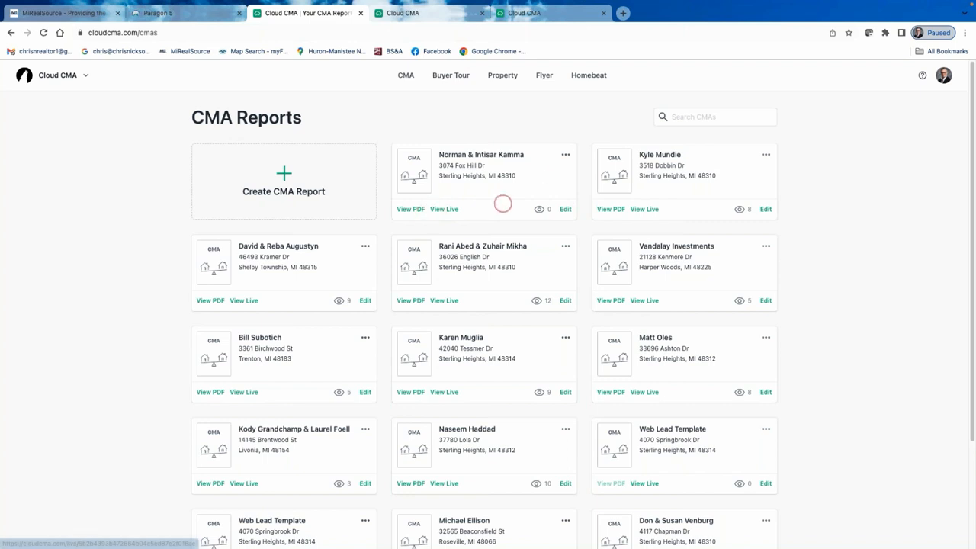
click(444, 209)
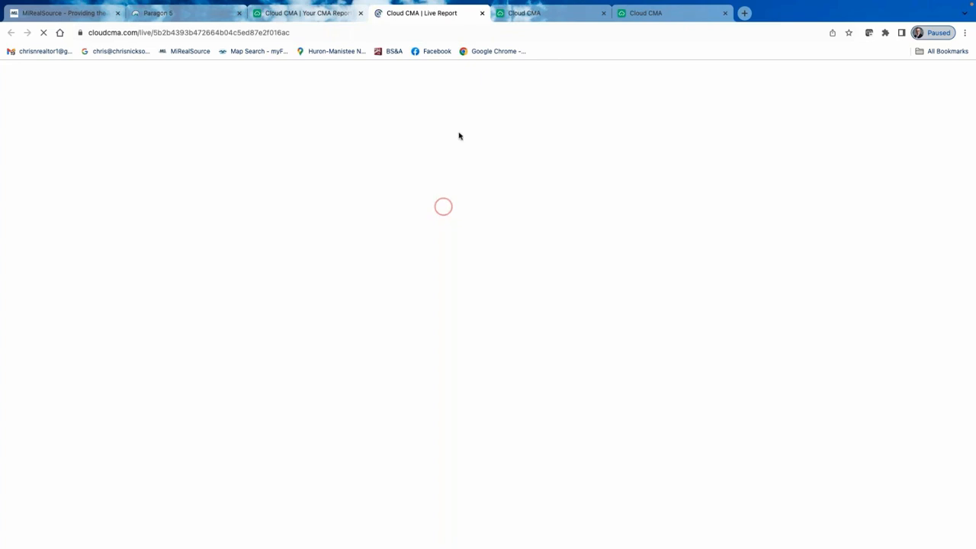
click(482, 13)
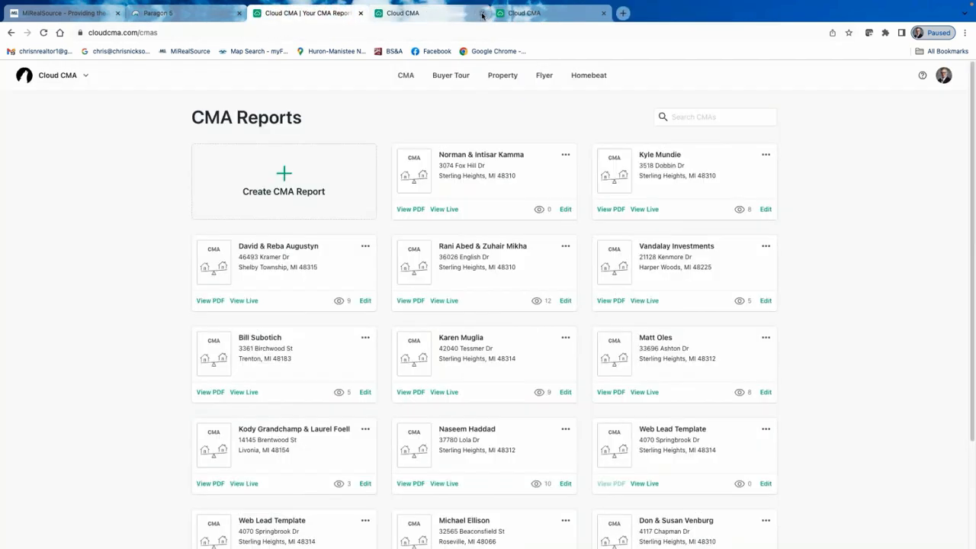
click(445, 210)
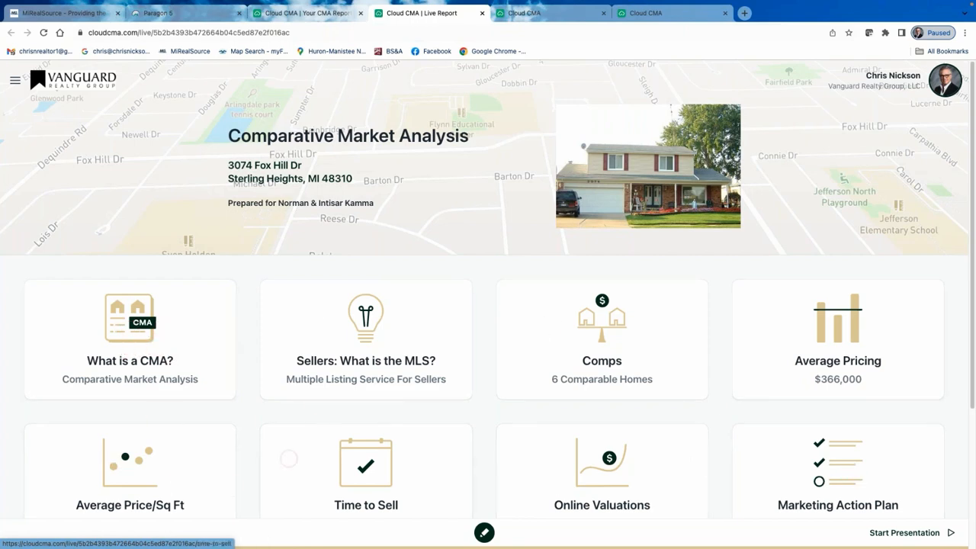
scroll(318, 405, down, 1)
scroll(319, 405, down, 3)
scroll(305, 387, up, 3)
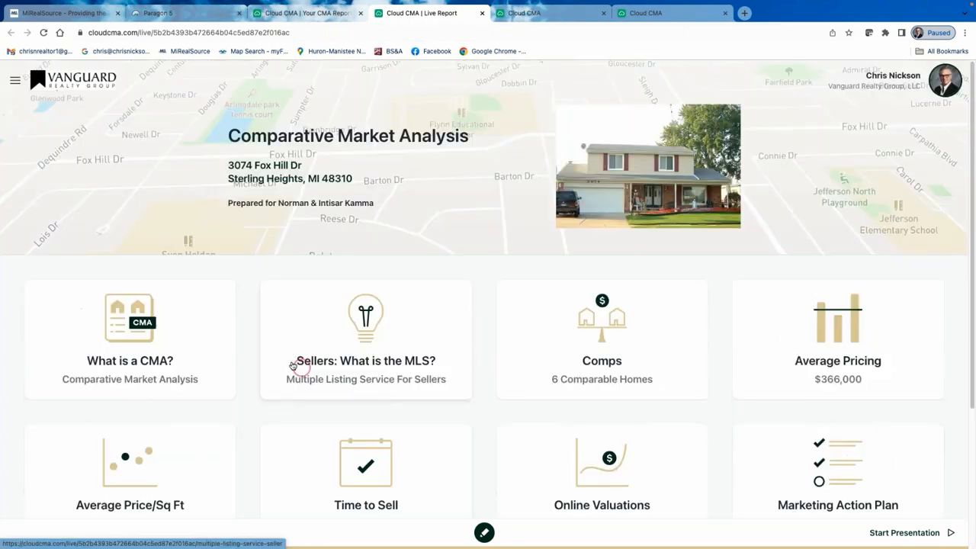
scroll(251, 358, down, 3)
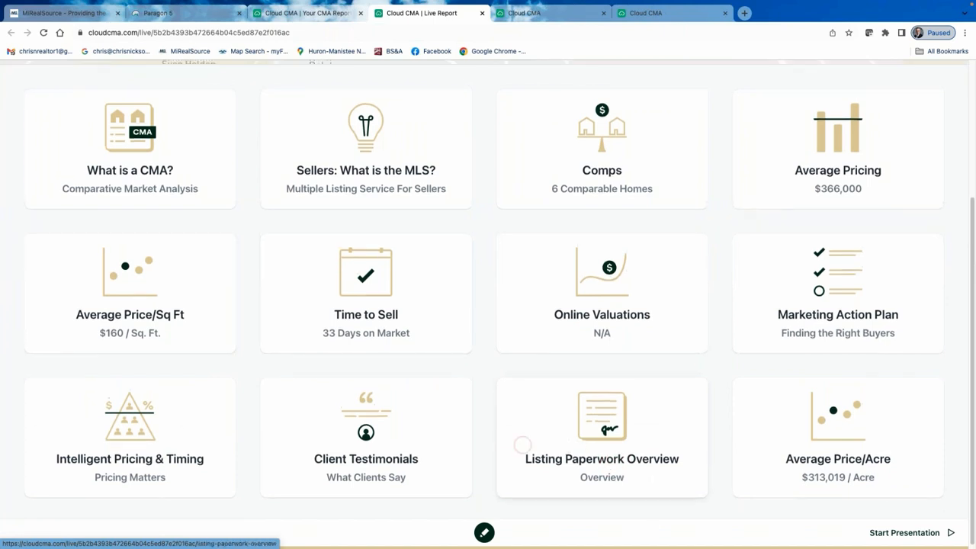
scroll(305, 414, up, 3)
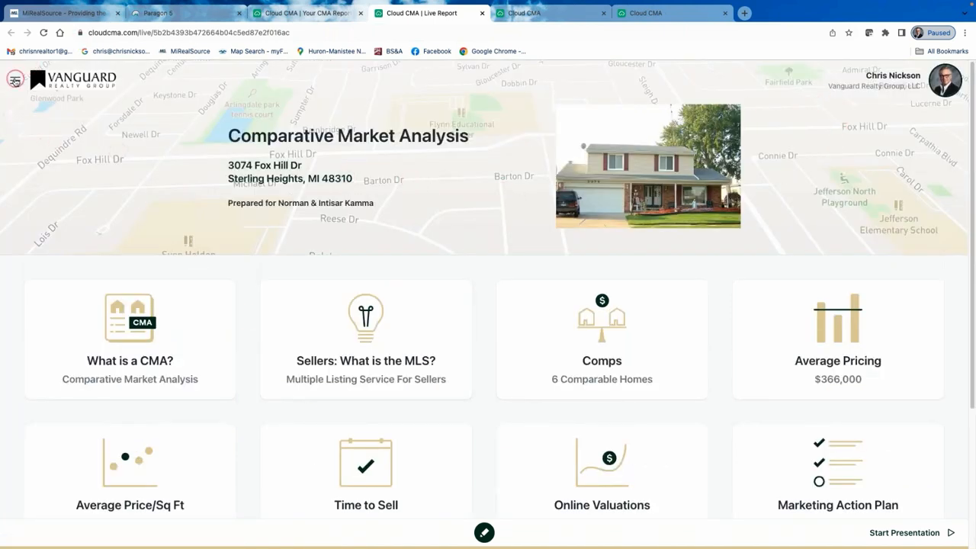
In the section customizer, hide Online Valuations, Marketing Action Plan and Listing Paperwork Overview, keeping Average Pricing visible.
click(15, 81)
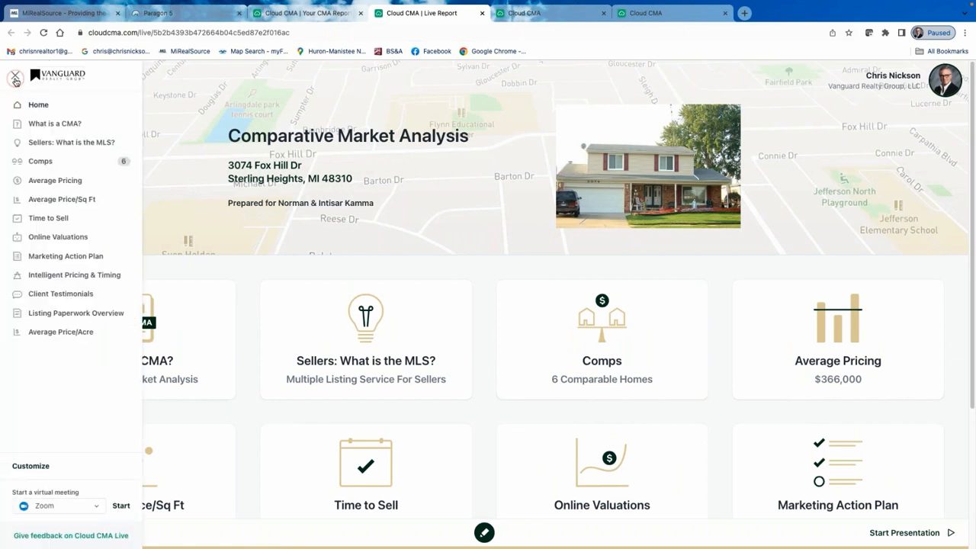
click(32, 466)
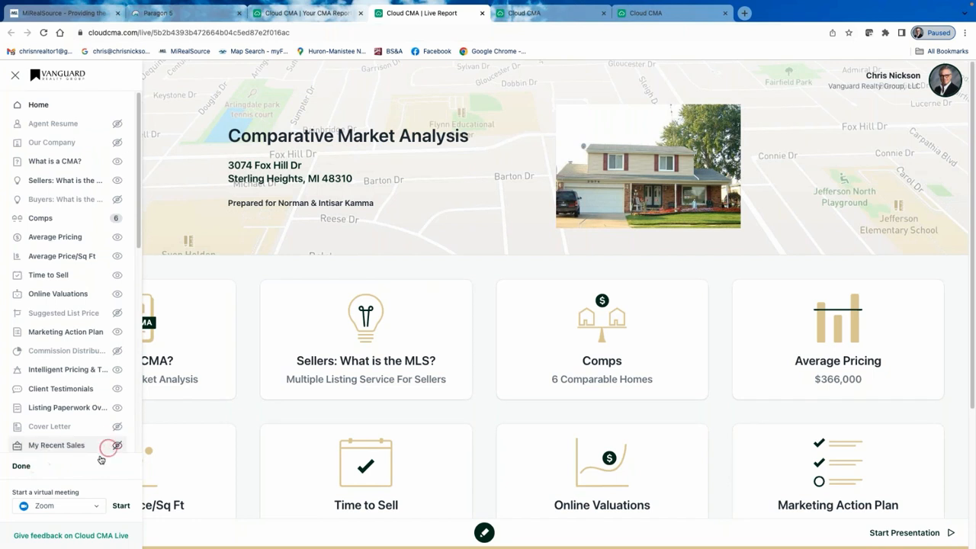
click(117, 238)
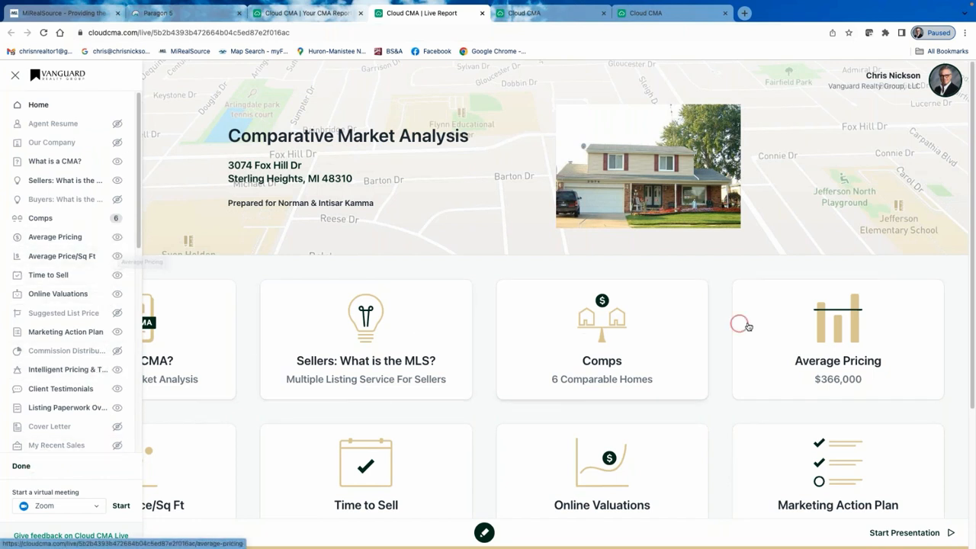
click(118, 332)
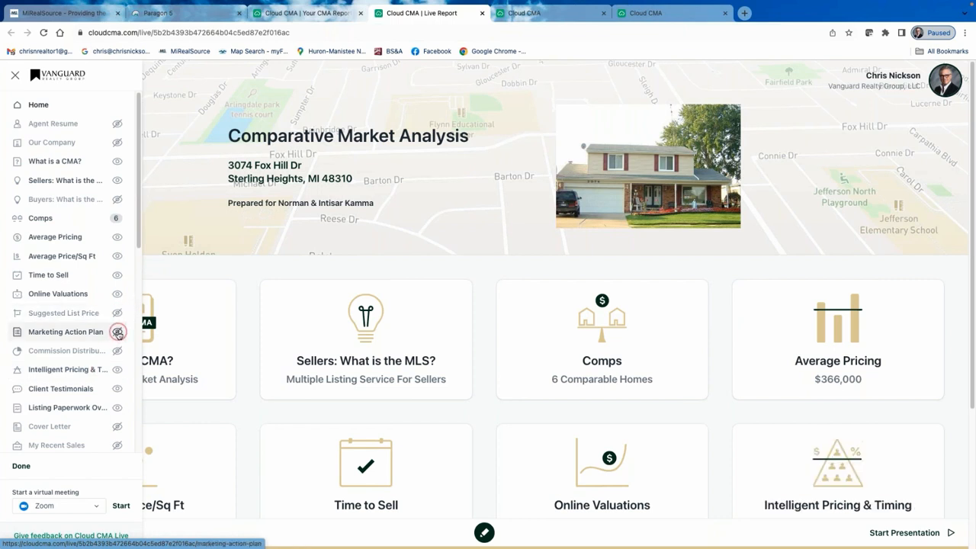
click(119, 371)
click(117, 408)
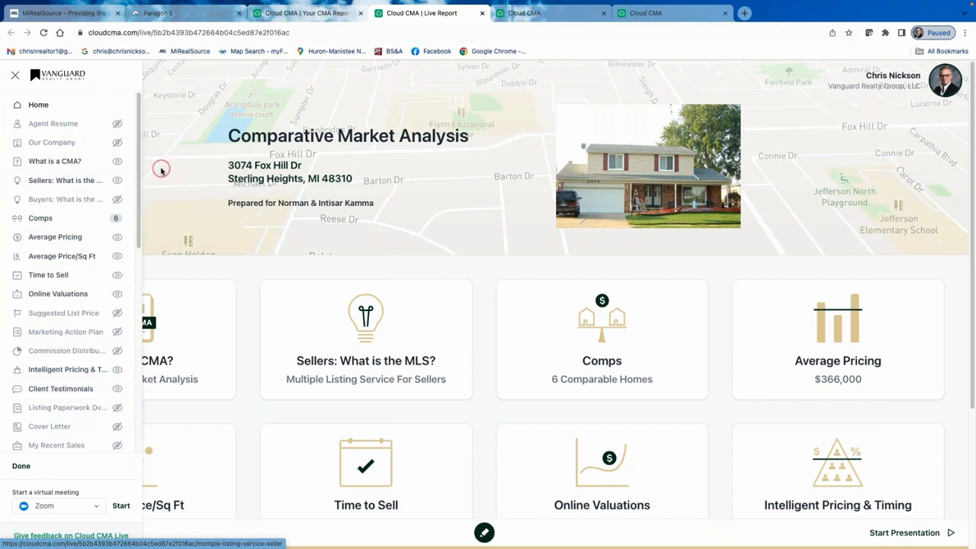
click(82, 189)
click(118, 237)
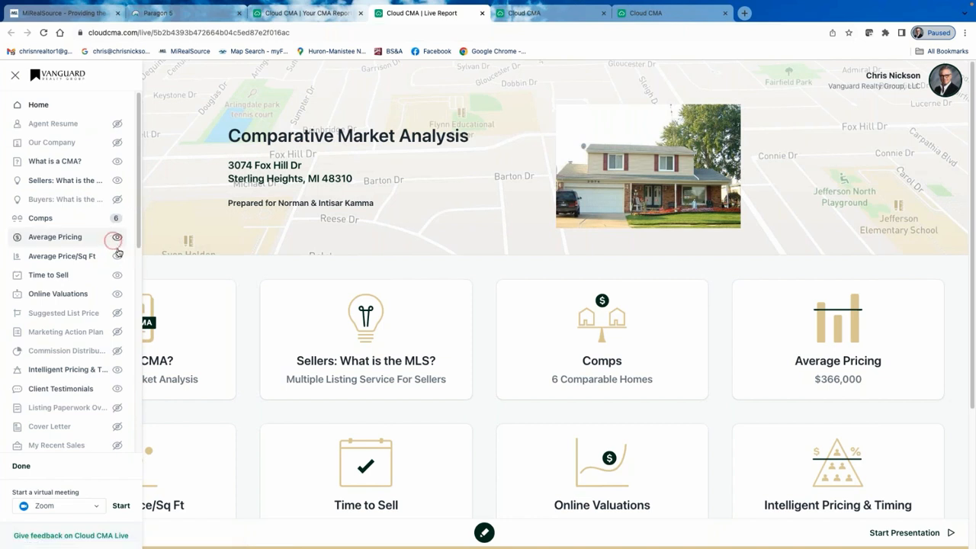
click(118, 275)
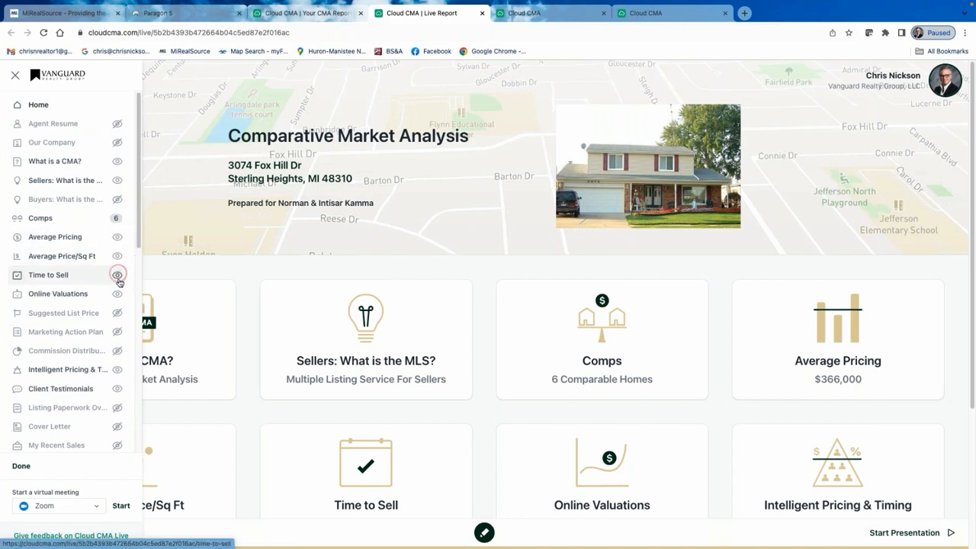
click(117, 293)
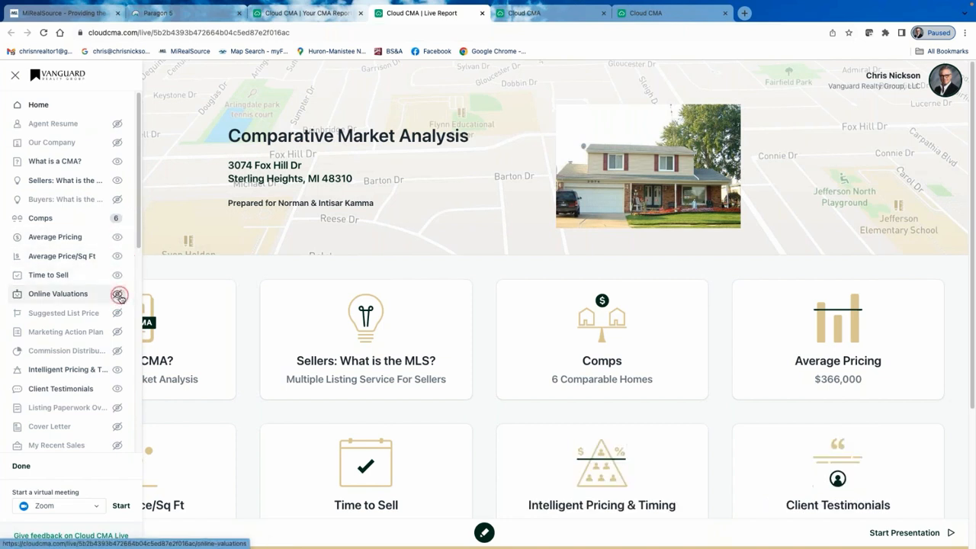
click(71, 494)
click(19, 465)
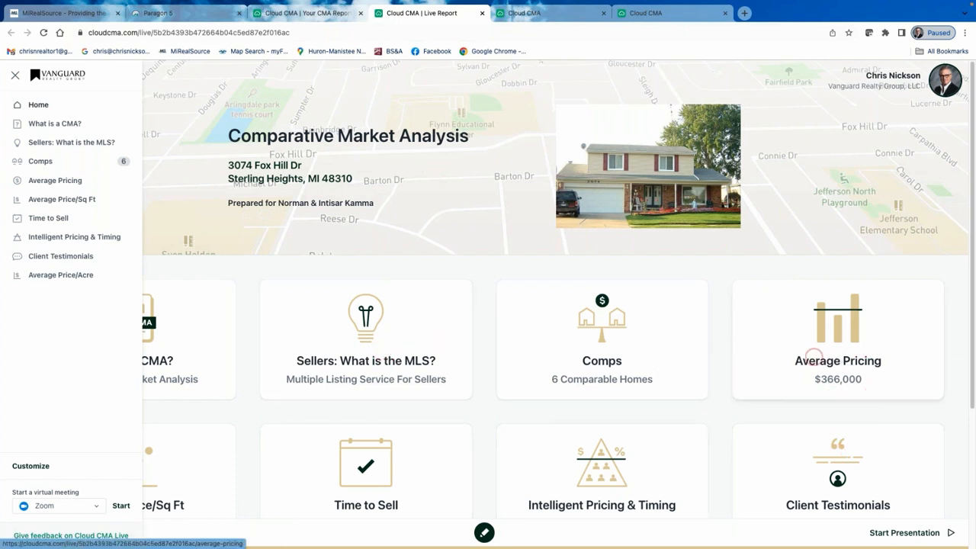
View the live report's What is the MLS?, Comps and Average Pricing pages, then return to CMA Reports.
click(363, 348)
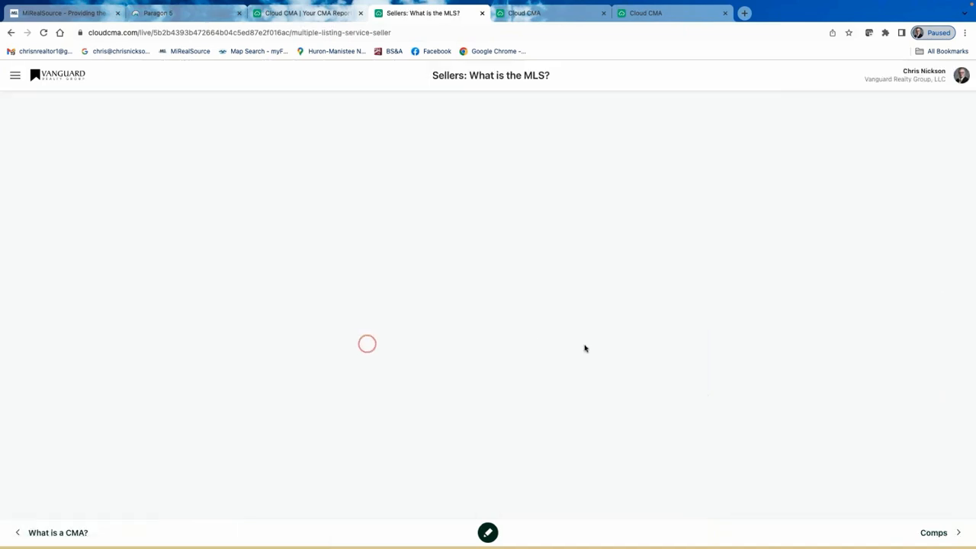
scroll(765, 298, down, 4)
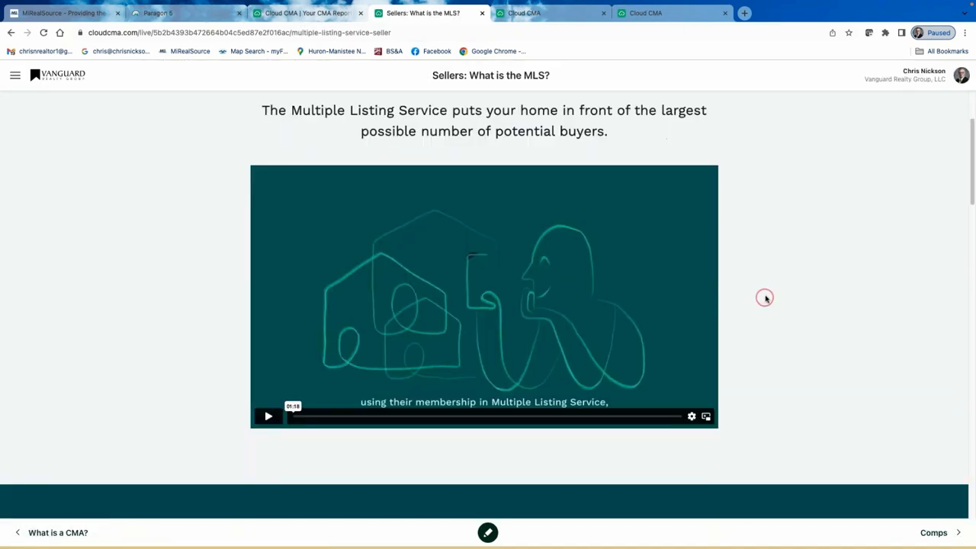
scroll(580, 308, up, 4)
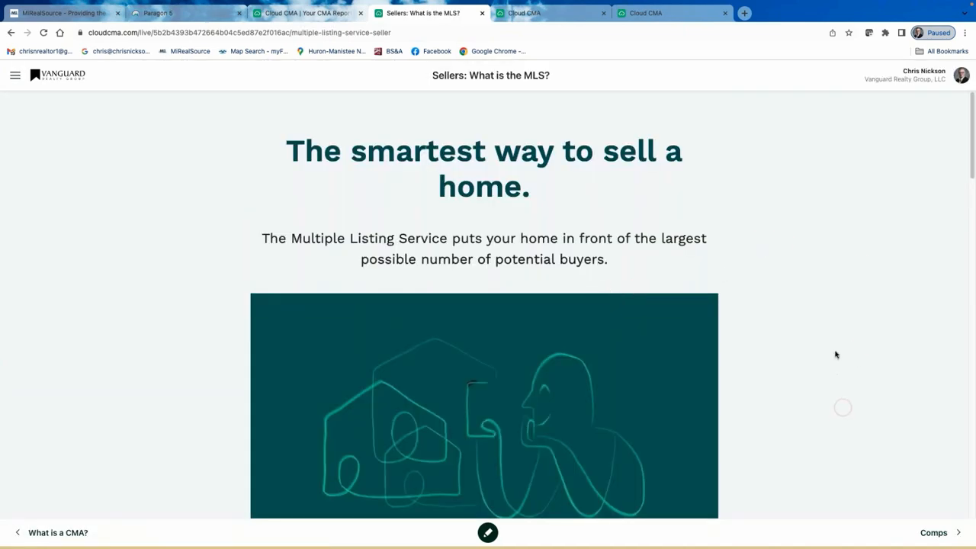
scroll(834, 359, down, 2)
click(943, 534)
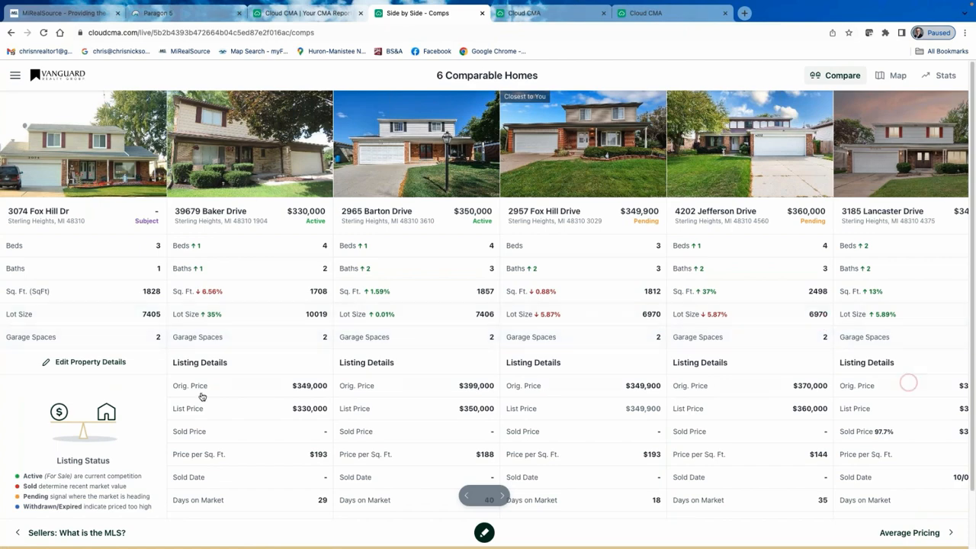
click(923, 534)
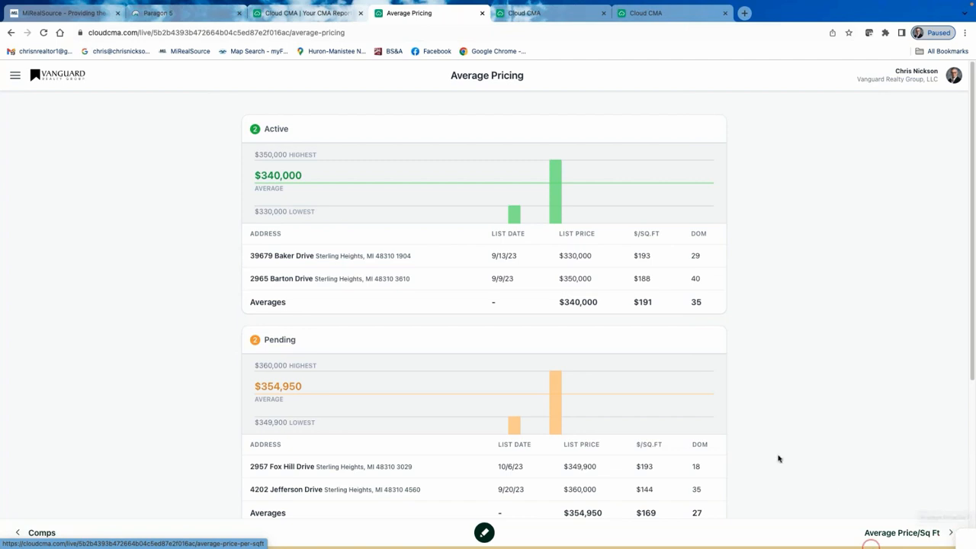
scroll(639, 407, down, 1)
scroll(641, 396, down, 3)
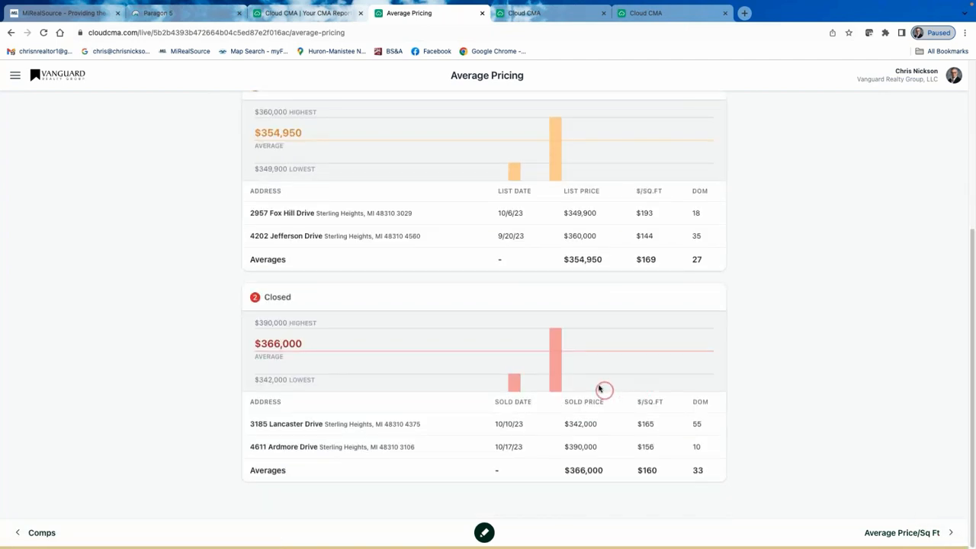
scroll(572, 382, up, 3)
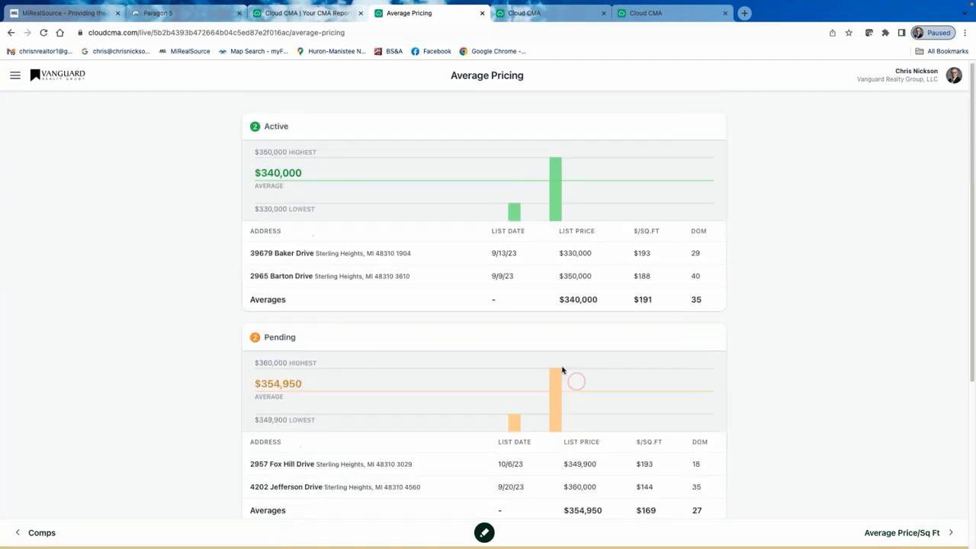
click(315, 17)
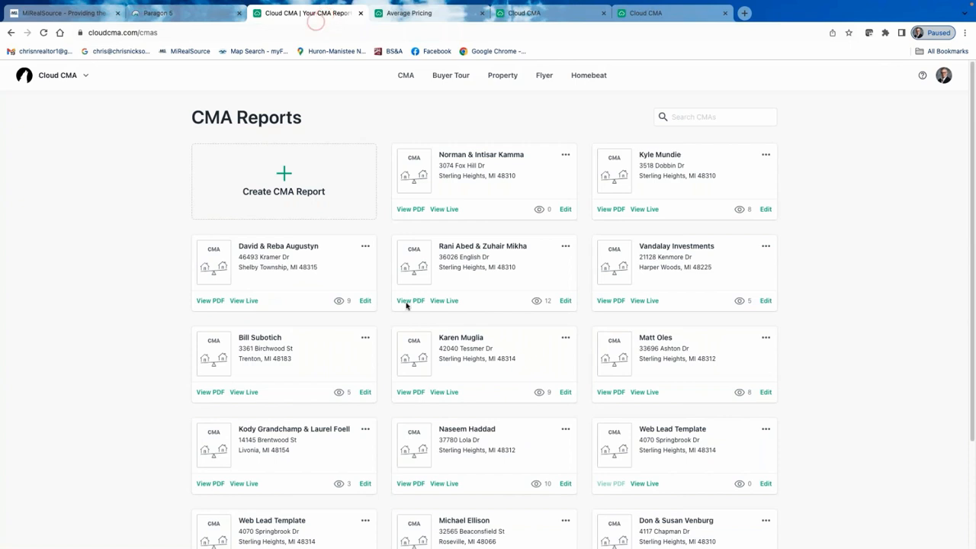
click(446, 210)
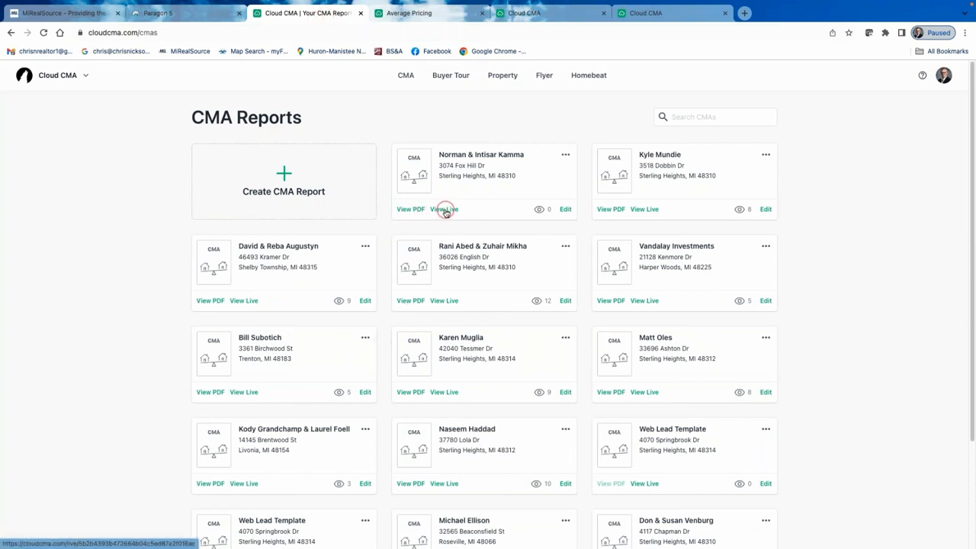
click(566, 156)
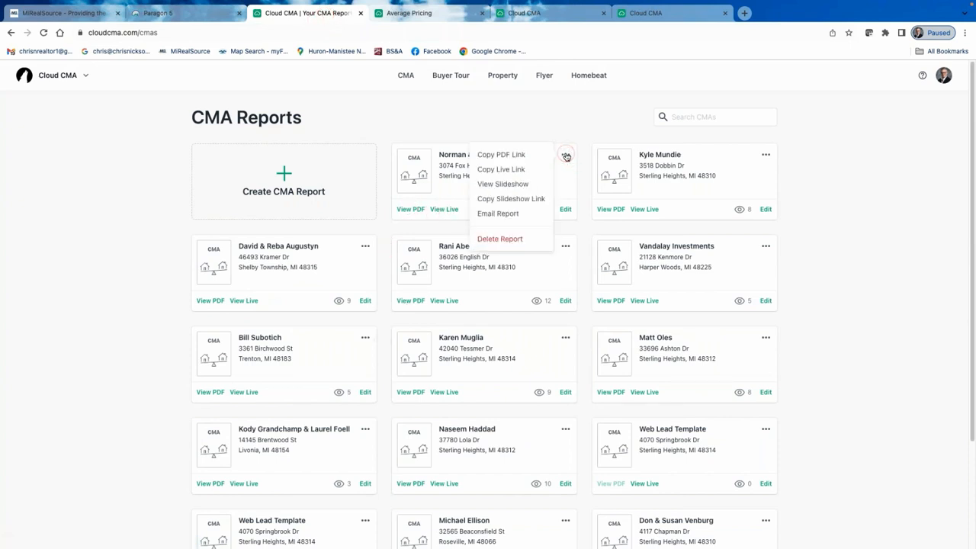
click(504, 200)
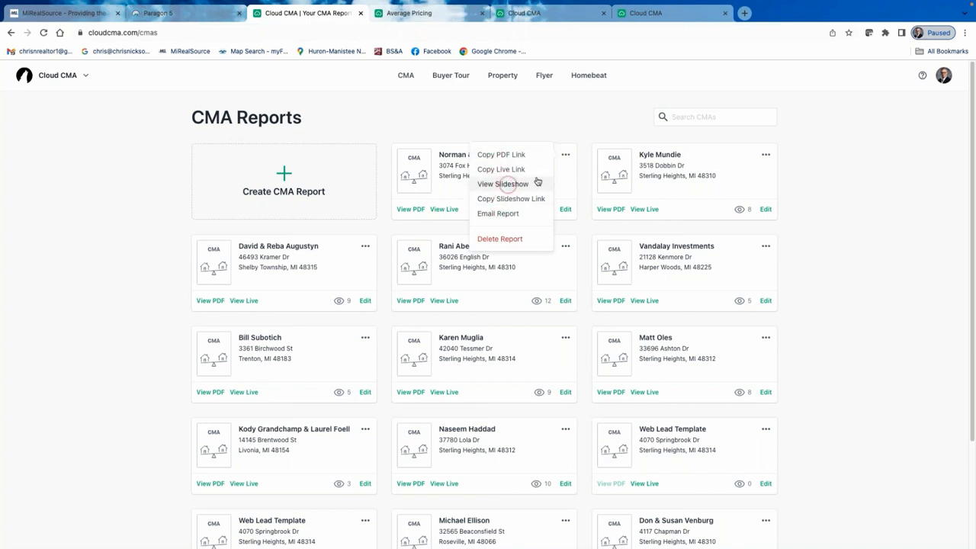
click(517, 170)
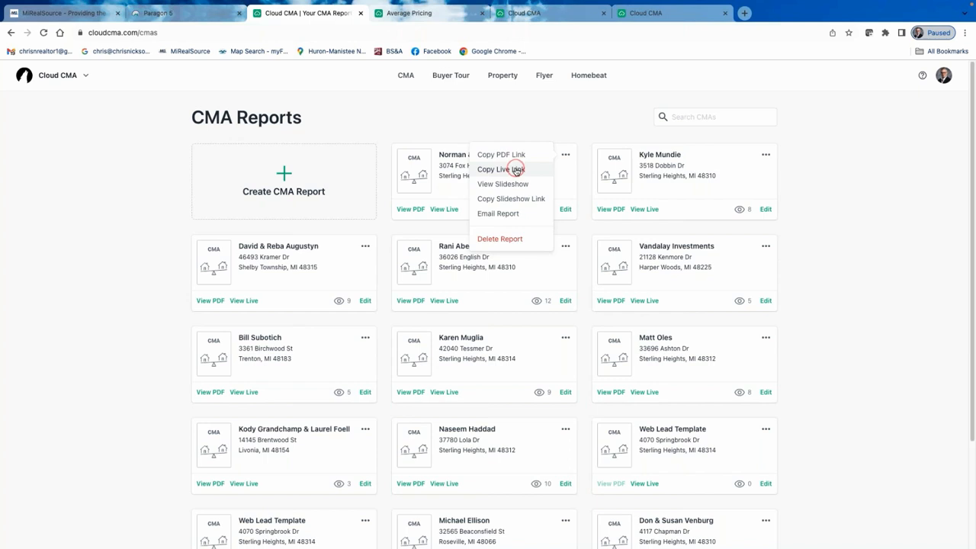
click(450, 238)
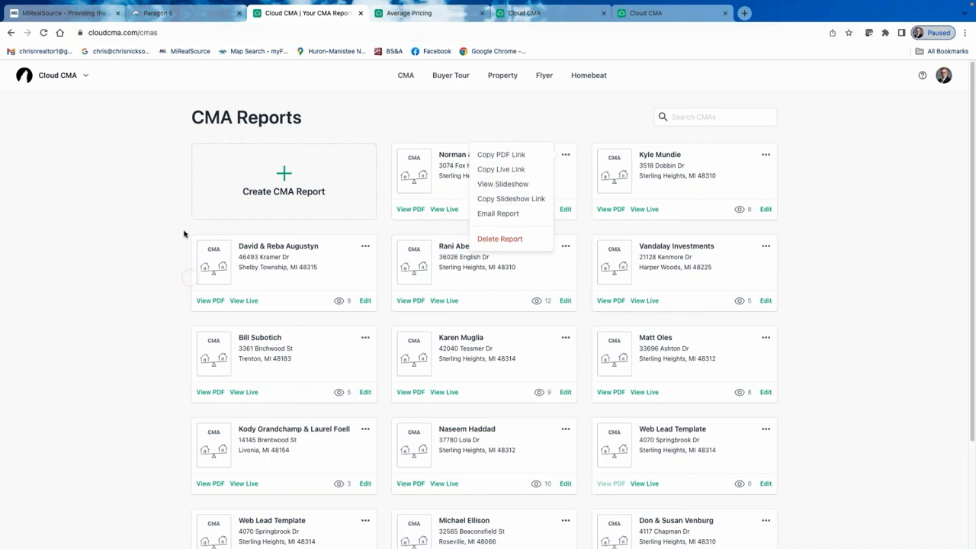
click(456, 124)
click(856, 147)
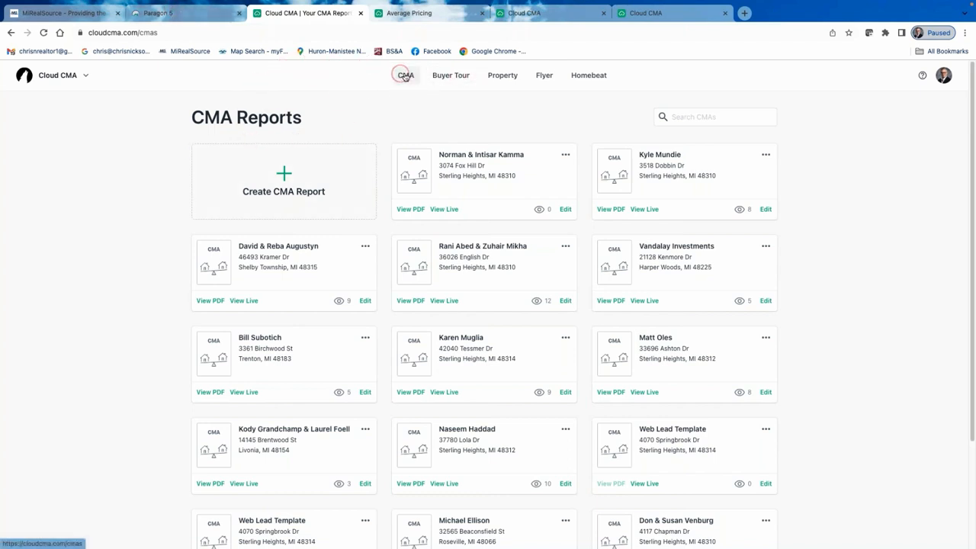
View the Buyer Tours list, then return to the Paragon 5 MLS listings.
click(451, 78)
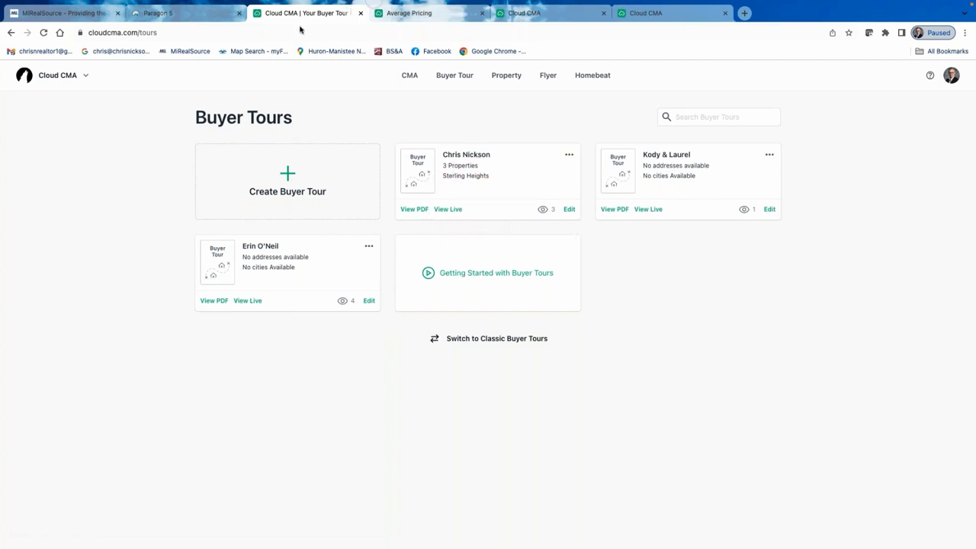
click(203, 16)
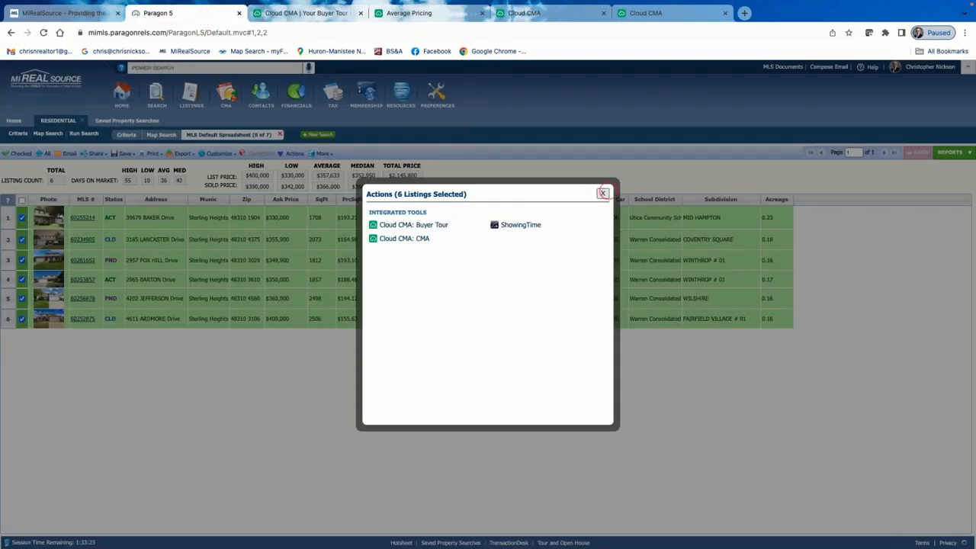
Close the actions dialog and rerun the Cloud CMA-BUYER saved search.
click(603, 193)
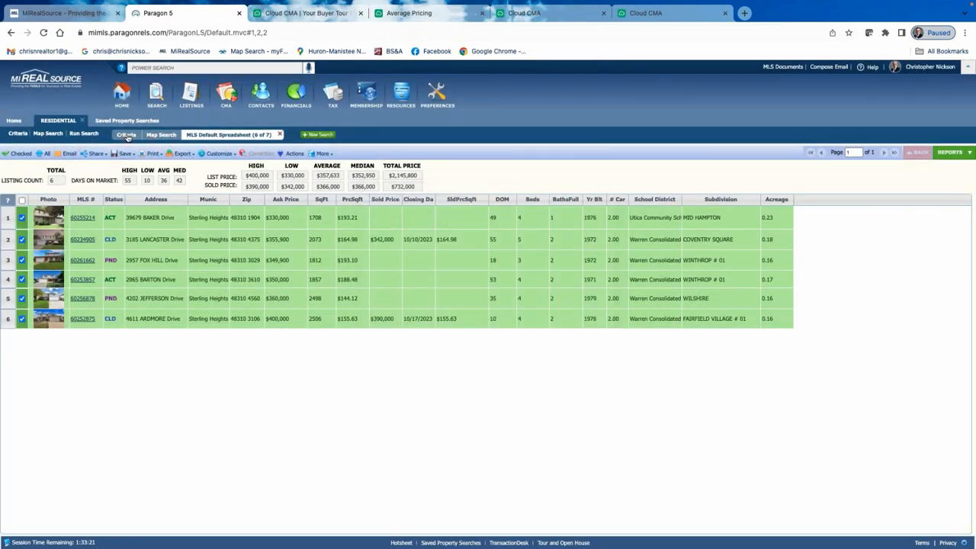
click(85, 121)
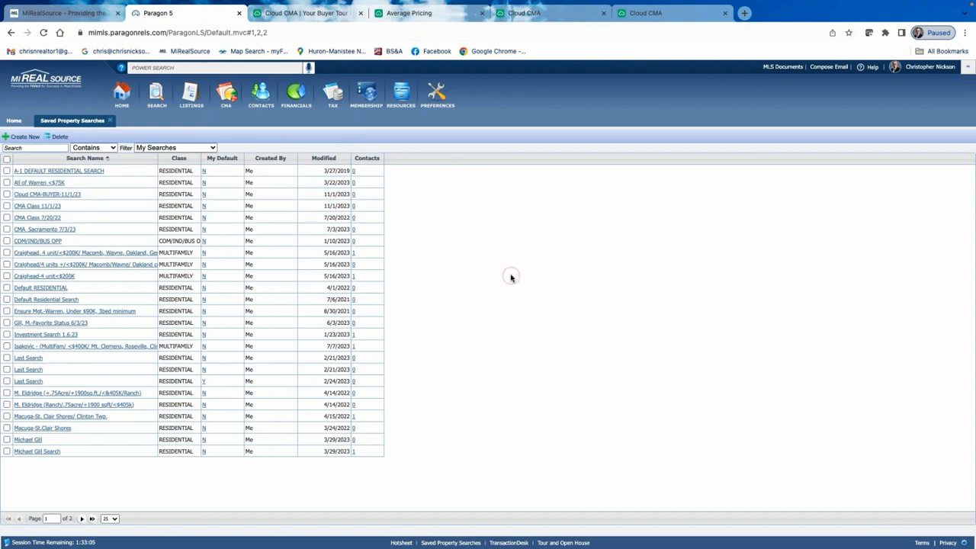
click(56, 194)
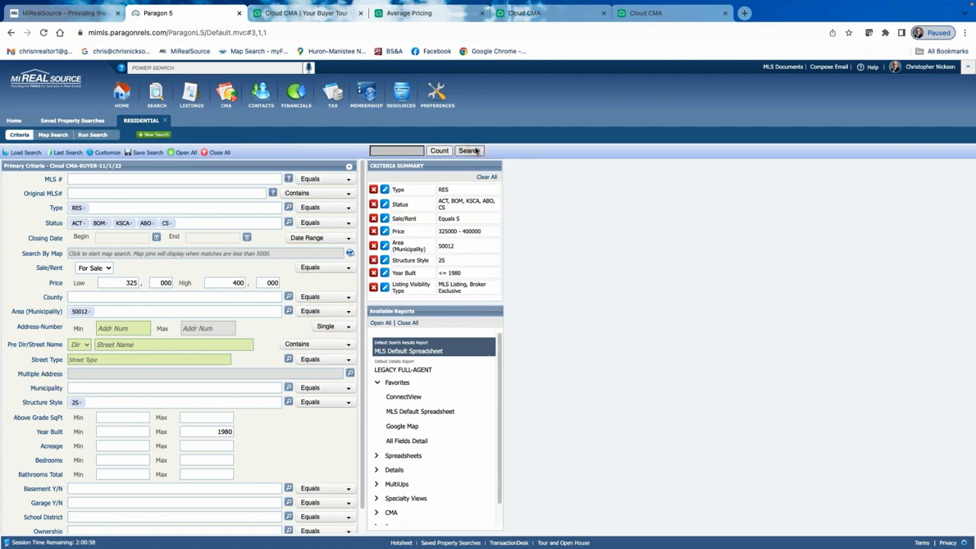
click(473, 151)
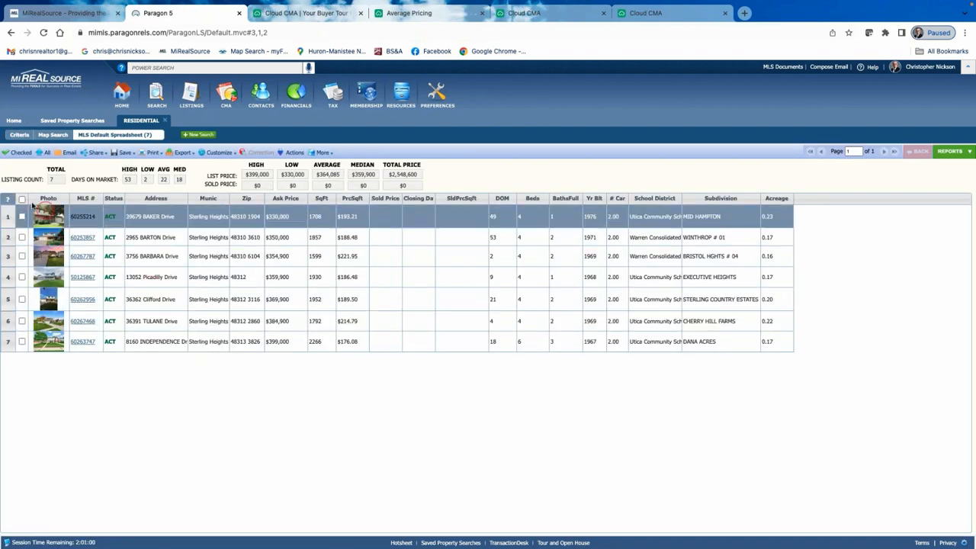
Check the Baker, Barbara, Clifford and Independence listings and start a Cloud CMA buyer tour from them.
click(23, 216)
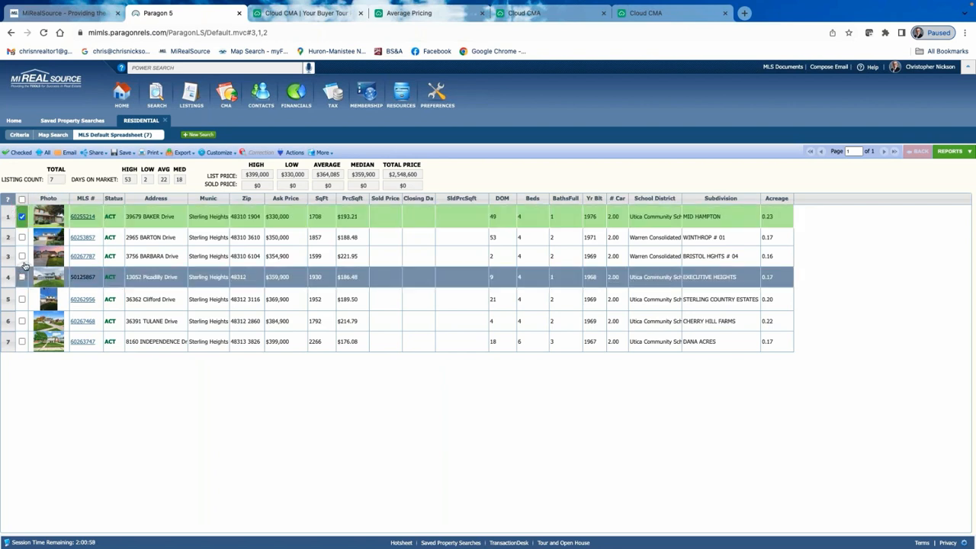
click(23, 257)
click(22, 299)
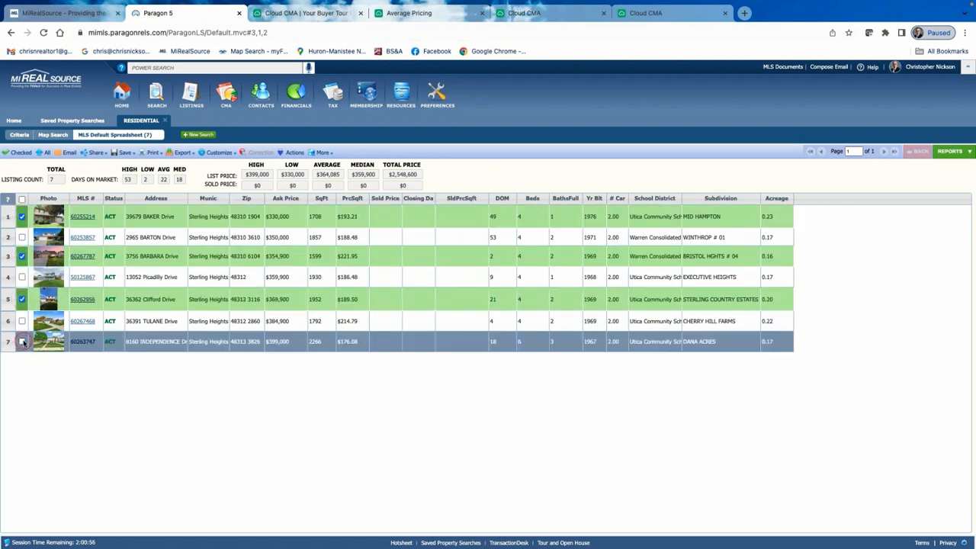
click(23, 342)
click(16, 154)
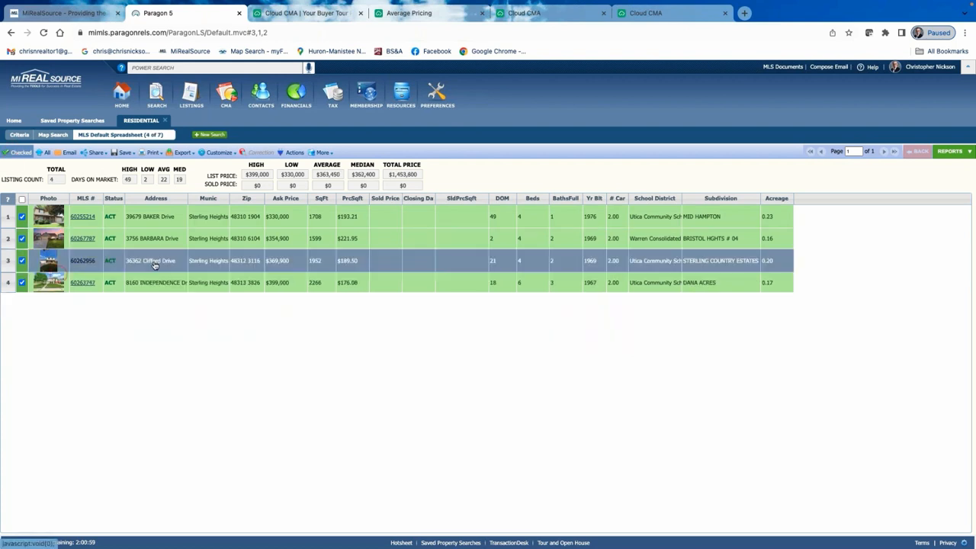
click(294, 153)
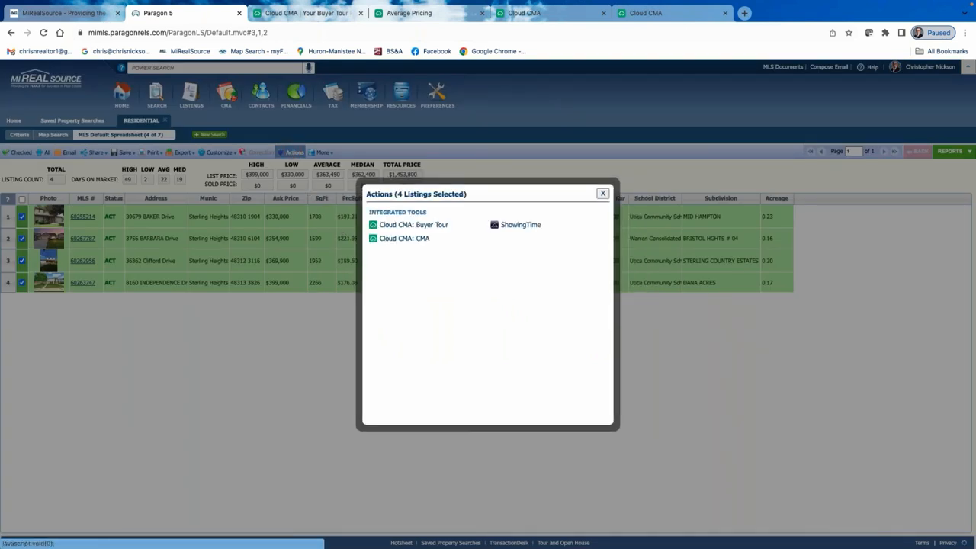
click(422, 226)
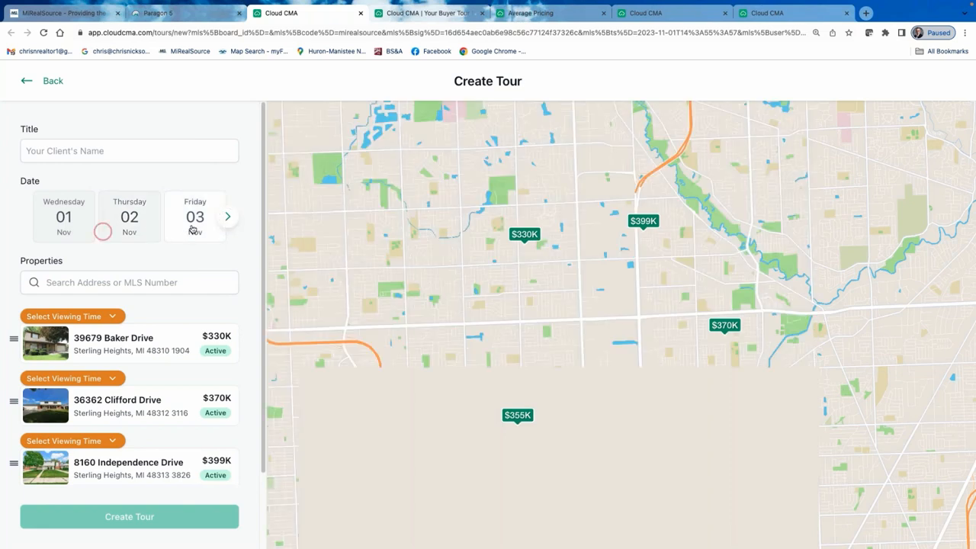
Review the tour stops, checking Baker Drive's viewing times and trying to reorder Independence Drive.
scroll(126, 220, down, 3)
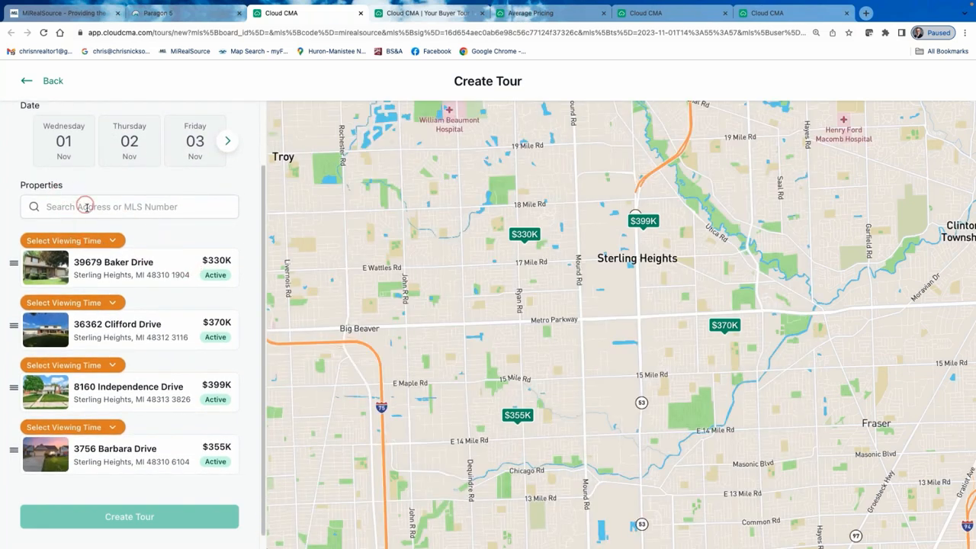
scroll(103, 236, down, 1)
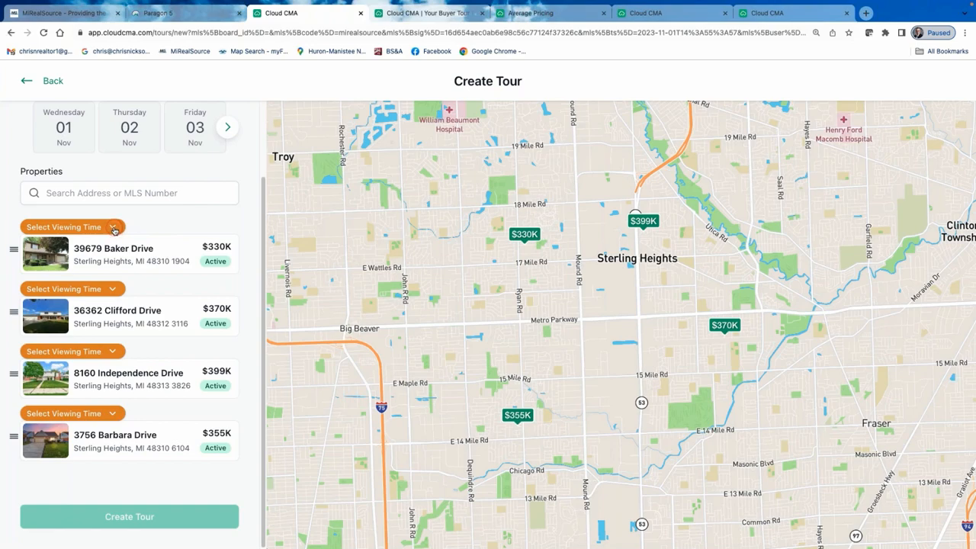
click(114, 228)
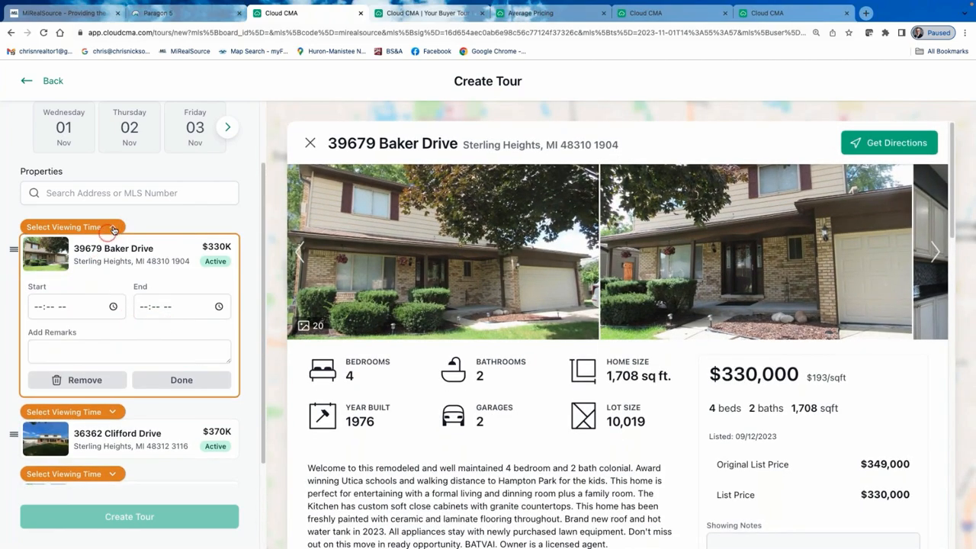
click(113, 229)
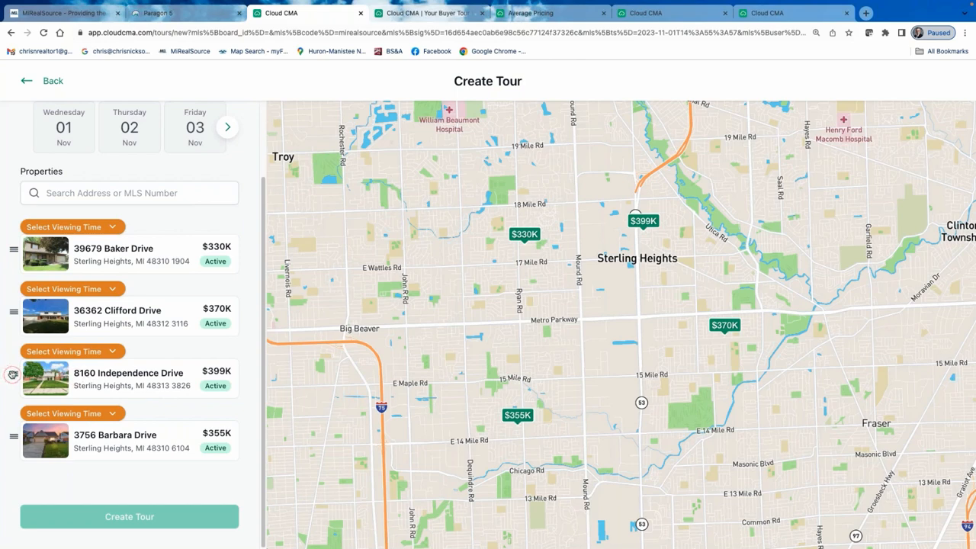
mouse_move(13, 374)
mouse_down()
mouse_move(15, 311)
mouse_move(13, 375)
mouse_up()
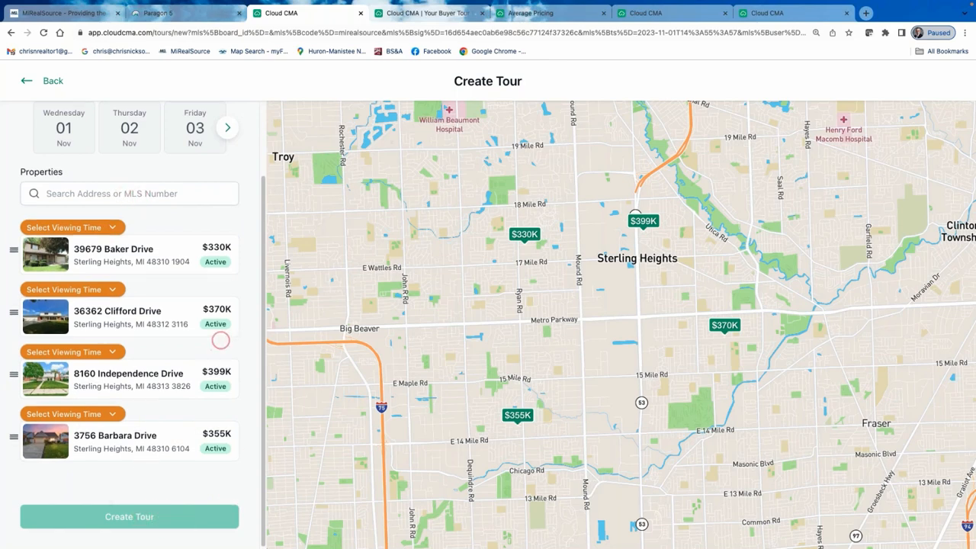
scroll(206, 337, up, 3)
Title the tour with the client's name and create it with the four listings.
click(61, 150)
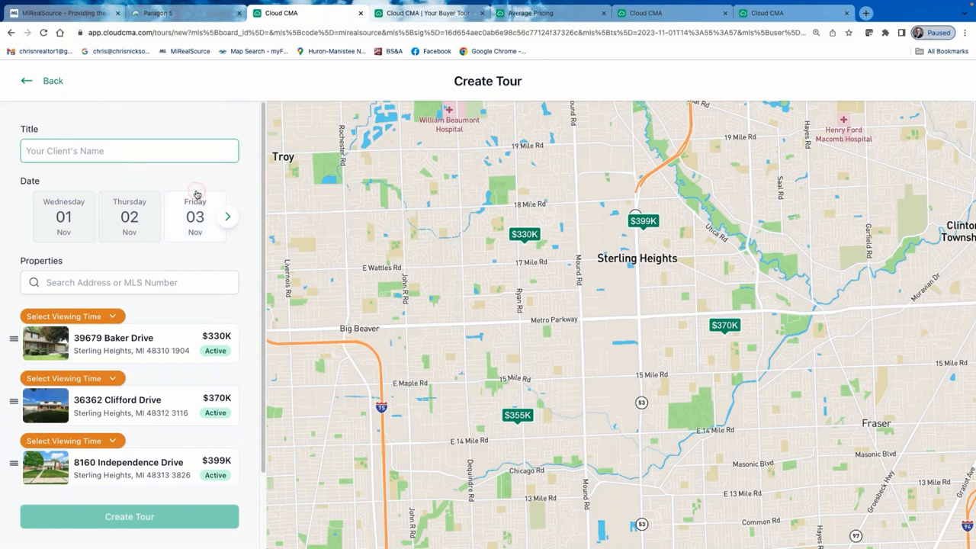
text(Steve Seller)
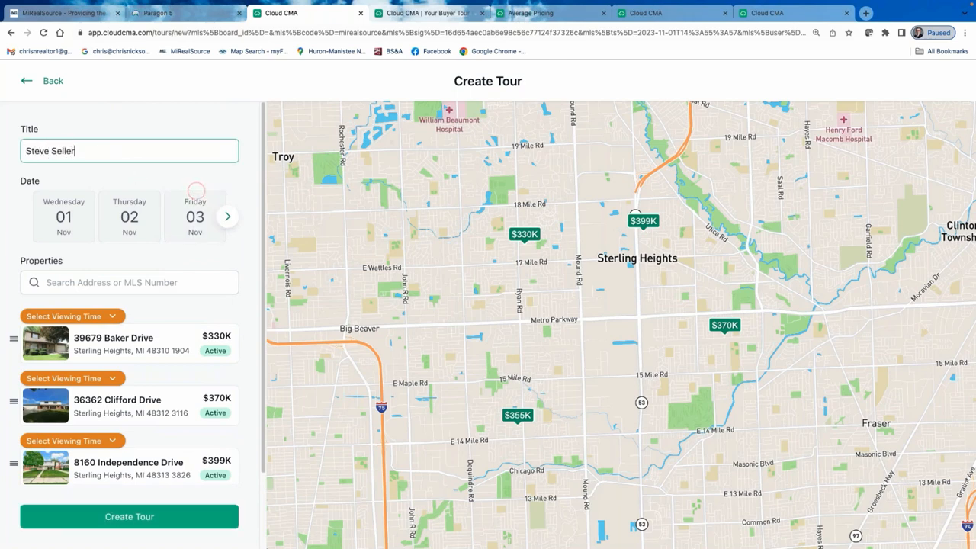
scroll(110, 271, down, 3)
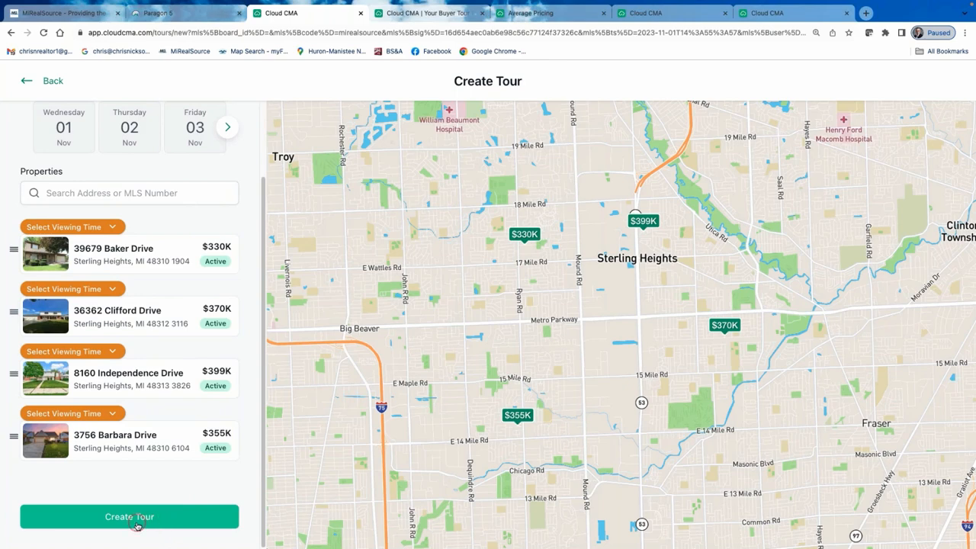
click(138, 517)
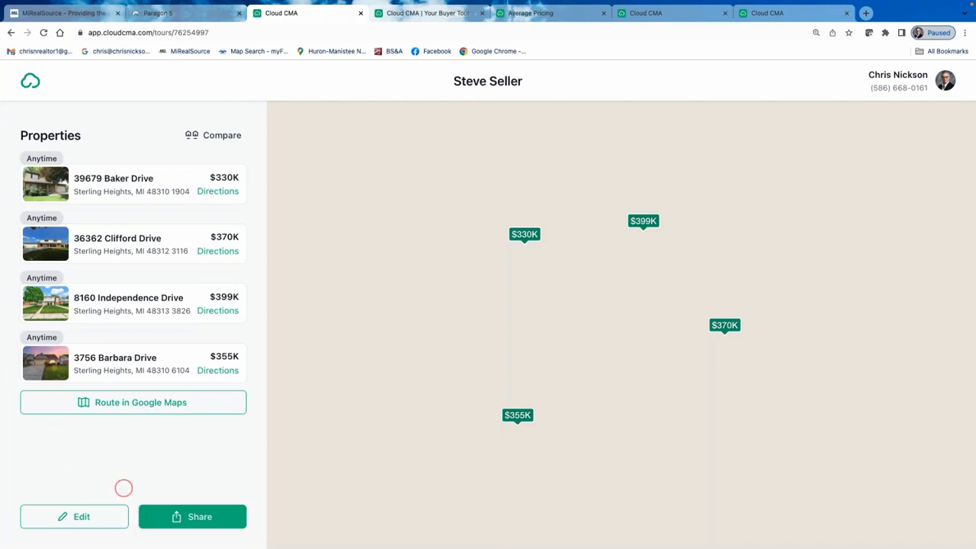
Look over the created tour page and bring up its sharing options.
click(141, 406)
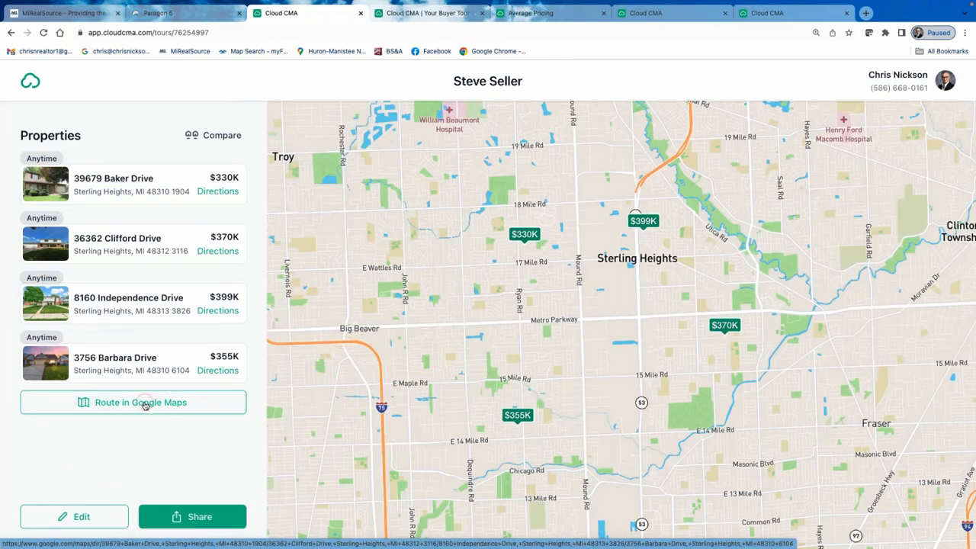
click(78, 517)
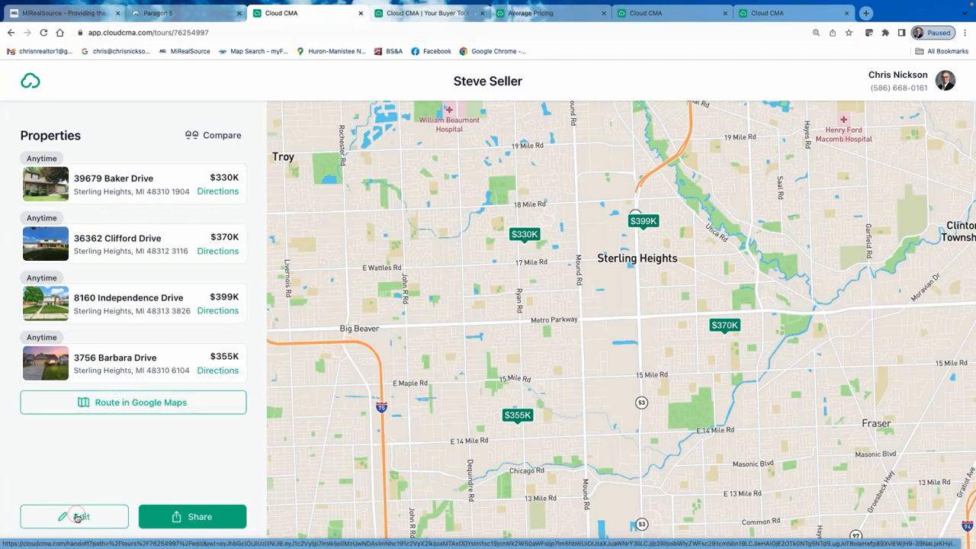
click(212, 519)
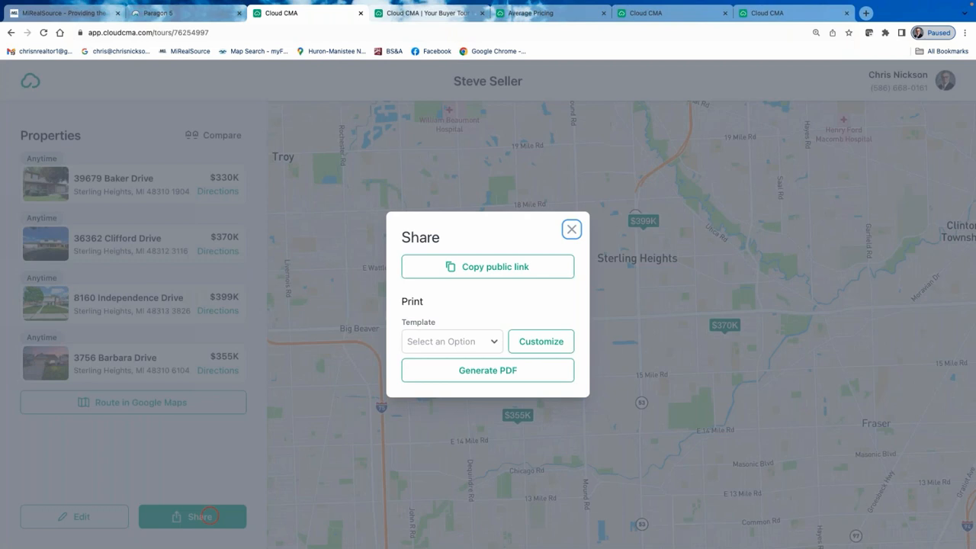
Choose The First Timer print template and go to customizing the tour report.
click(551, 341)
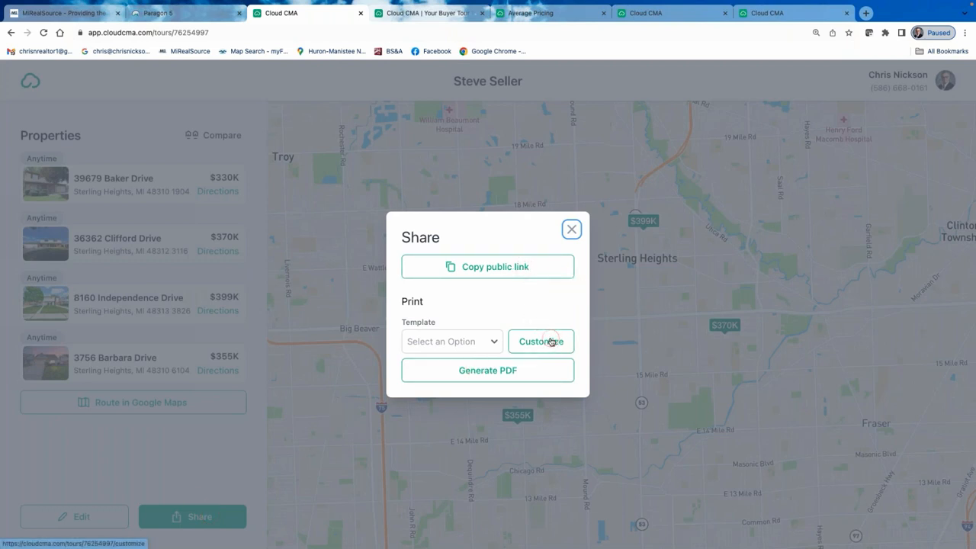
click(495, 340)
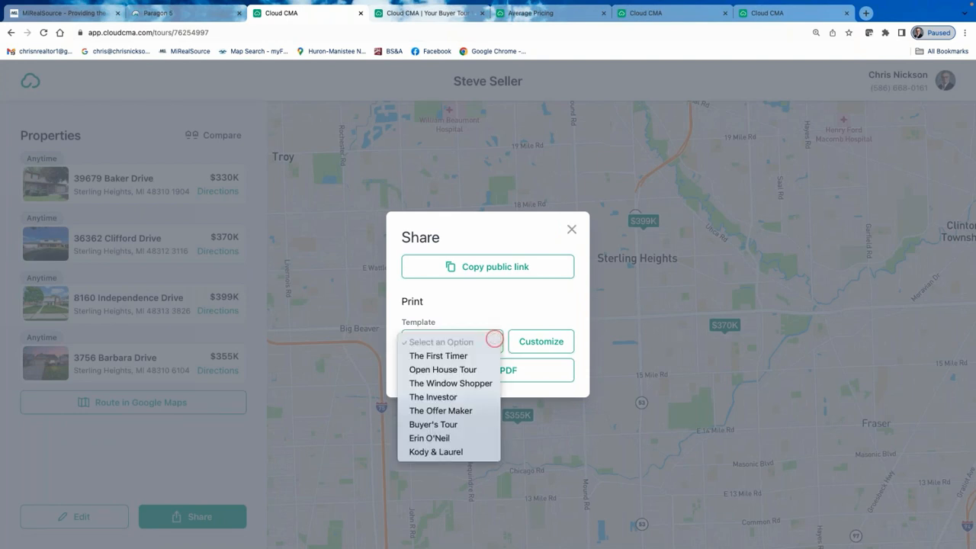
click(454, 370)
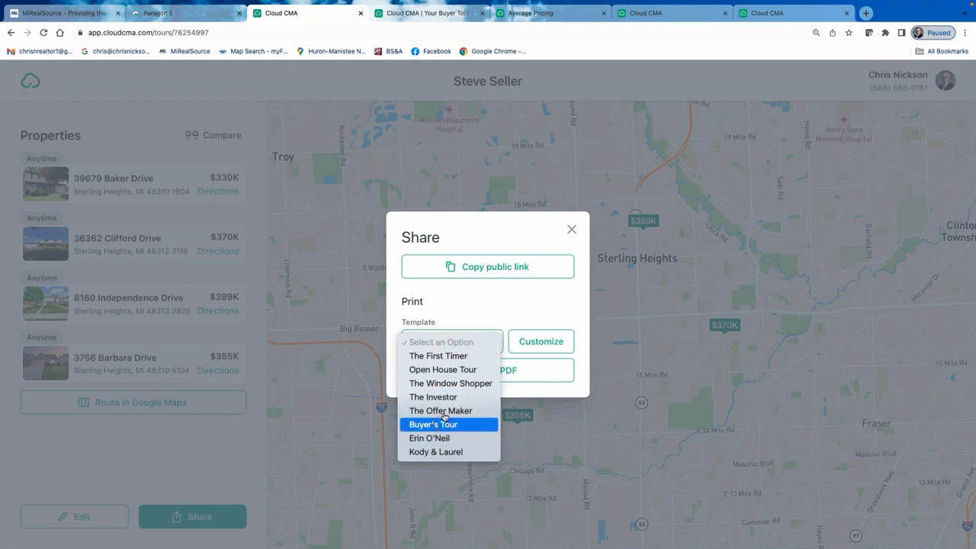
click(456, 356)
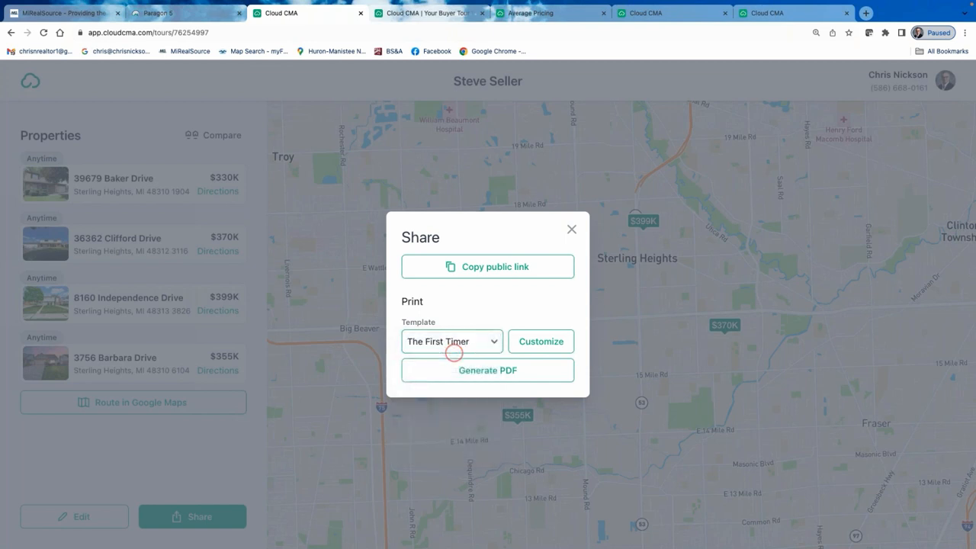
click(538, 342)
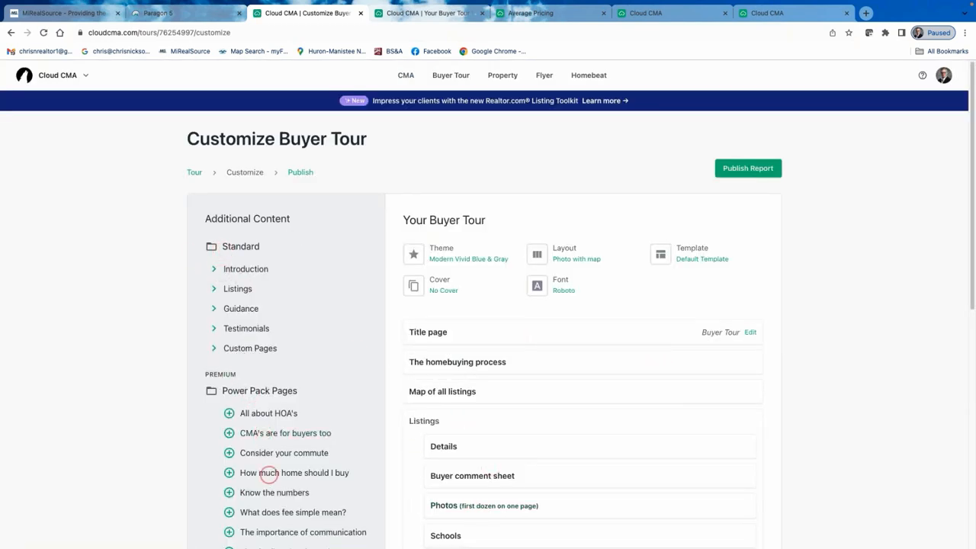
Expand the Introduction and Listings content groups and scroll through the page list.
click(211, 268)
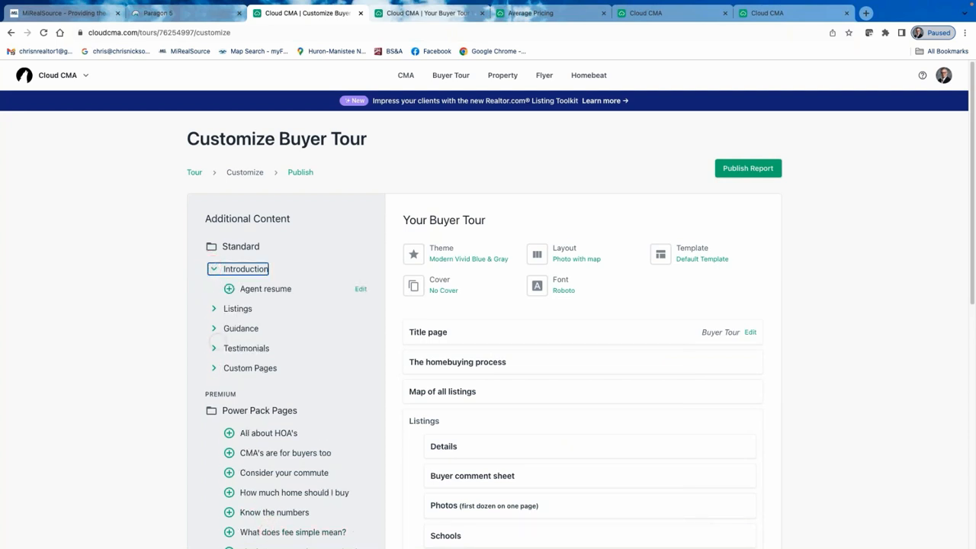
click(214, 308)
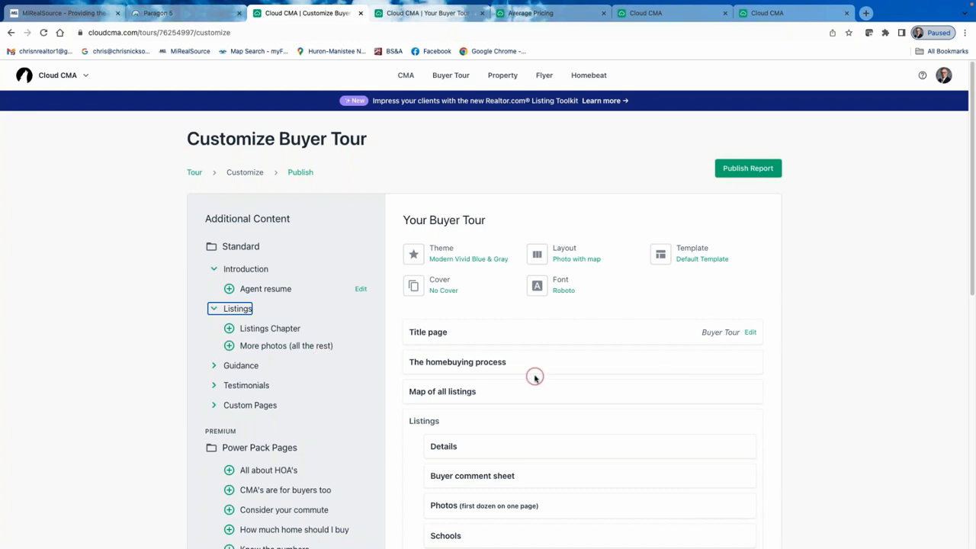
scroll(534, 375, down, 2)
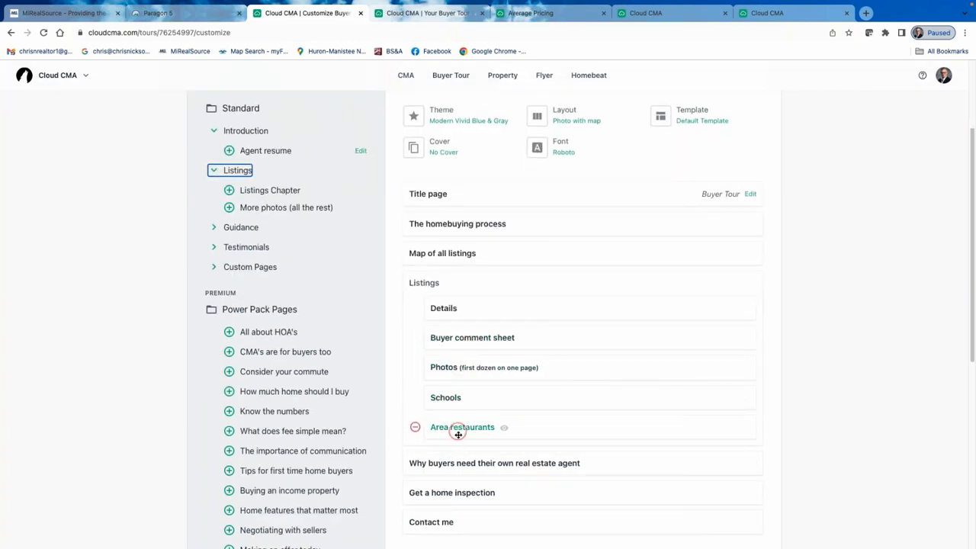
scroll(488, 413, down, 1)
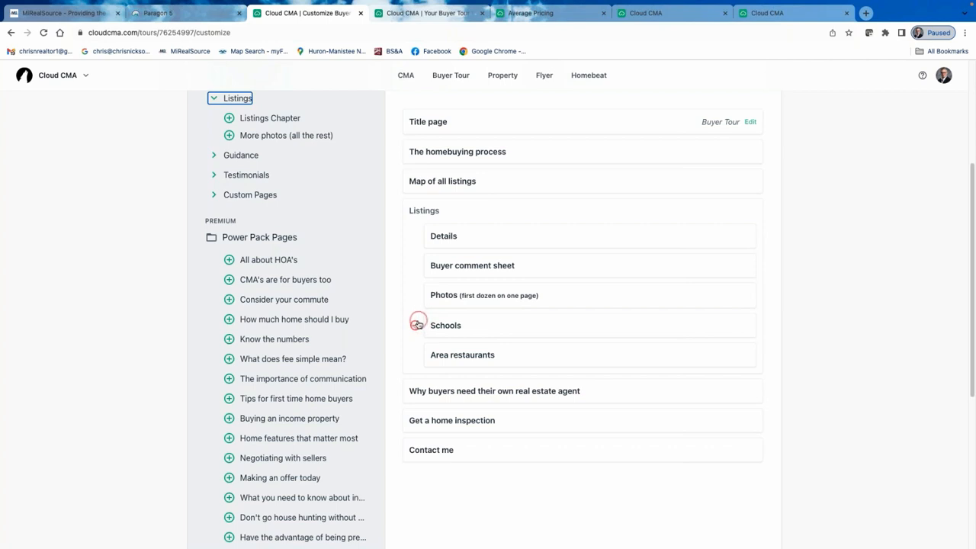
Remove Schools from the tour's Listings pages, add it back, and bring up the Layout choices.
click(418, 326)
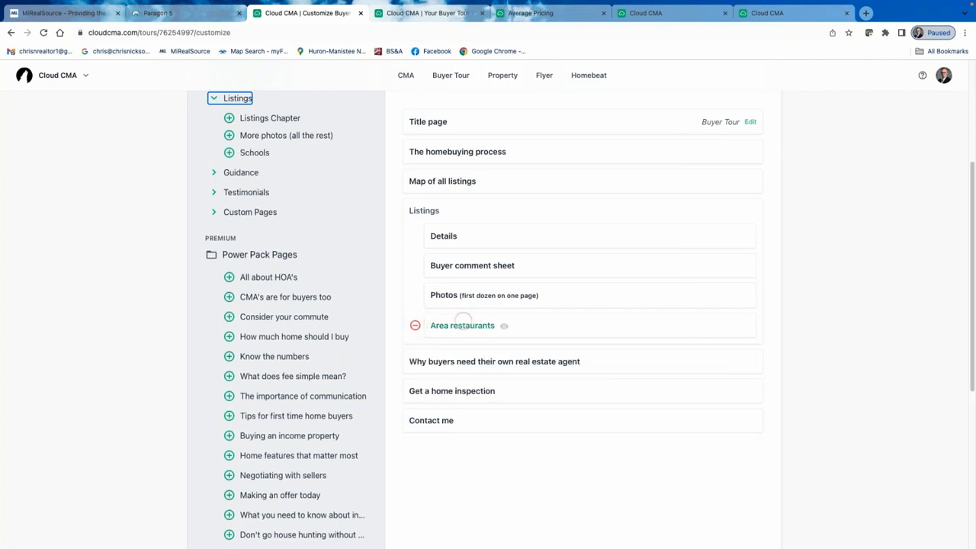
scroll(282, 207, up, 2)
click(229, 229)
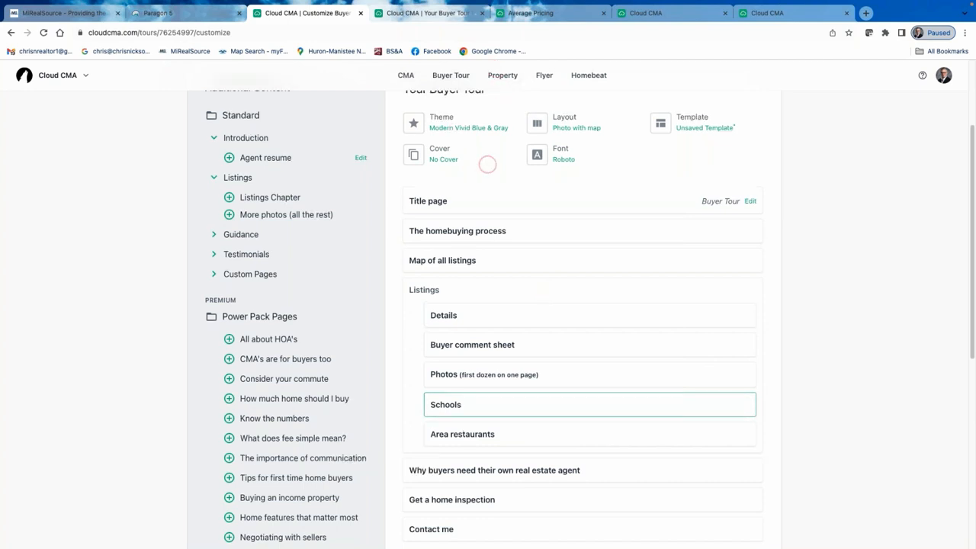
scroll(473, 164, up, 1)
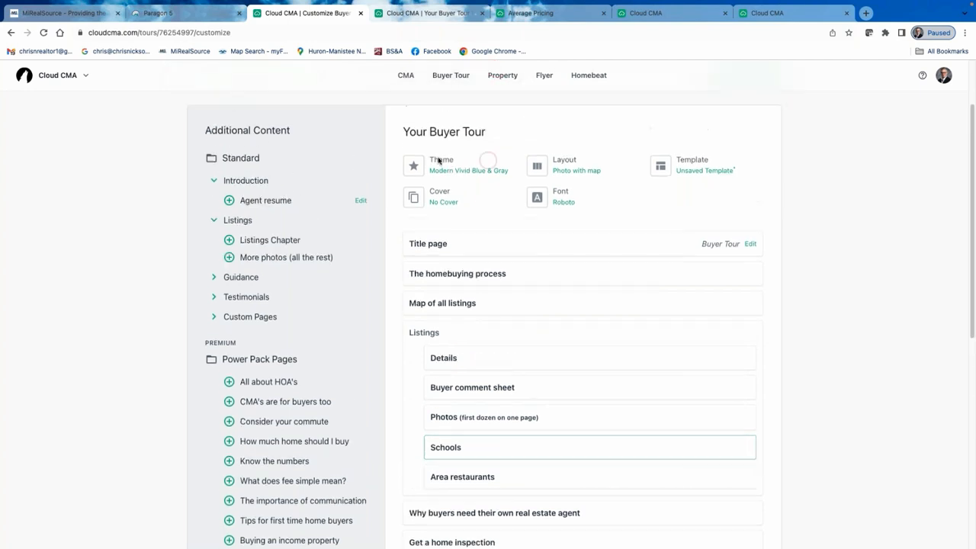
click(577, 175)
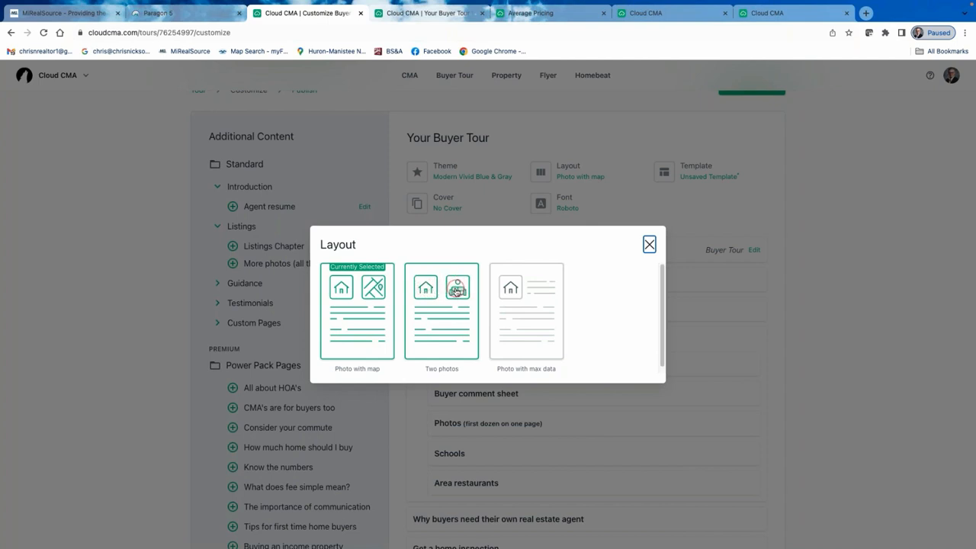
Switch the buyer tour to the Photo with max data layout and publish the report.
click(539, 318)
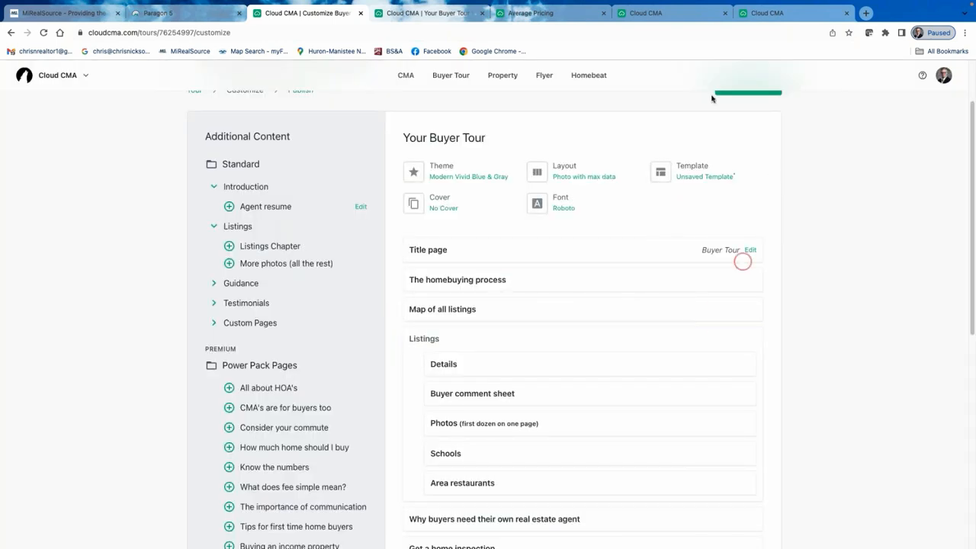
scroll(668, 231, up, 2)
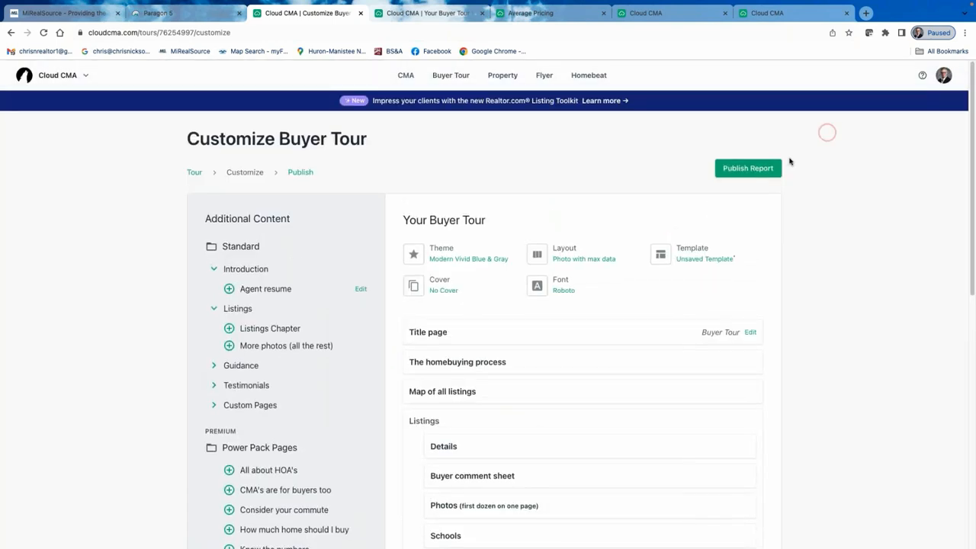
click(751, 169)
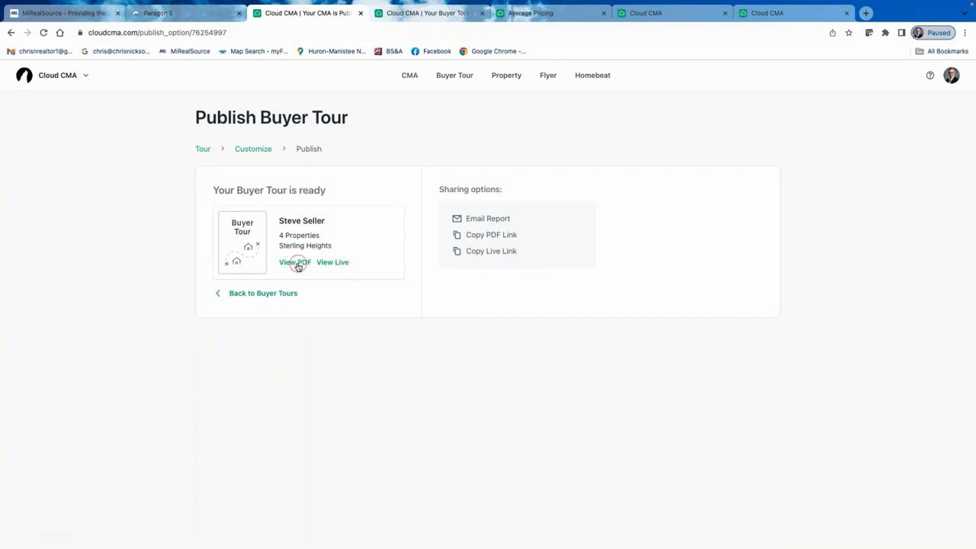
Page through the published 28-page buyer tour PDF, then return to the publish page.
click(299, 263)
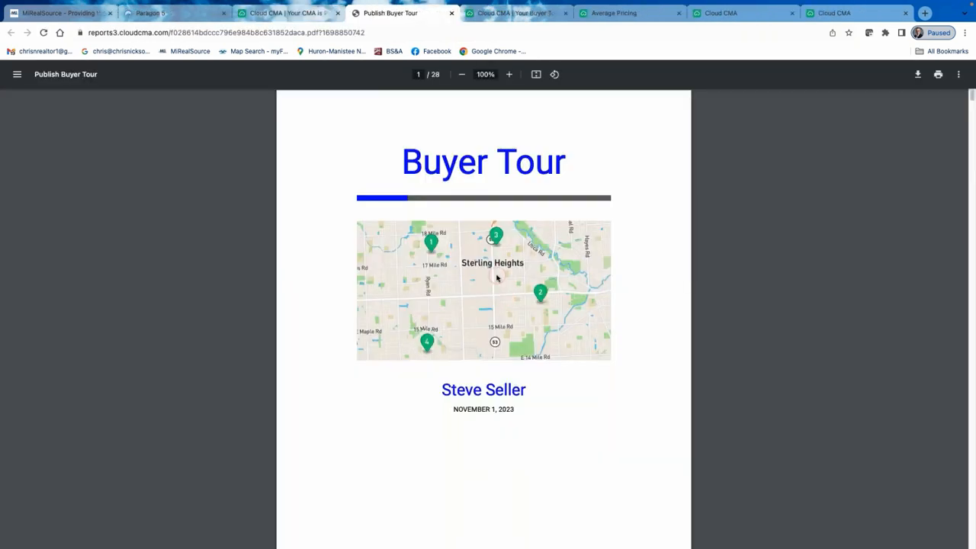
scroll(589, 379, down, 1)
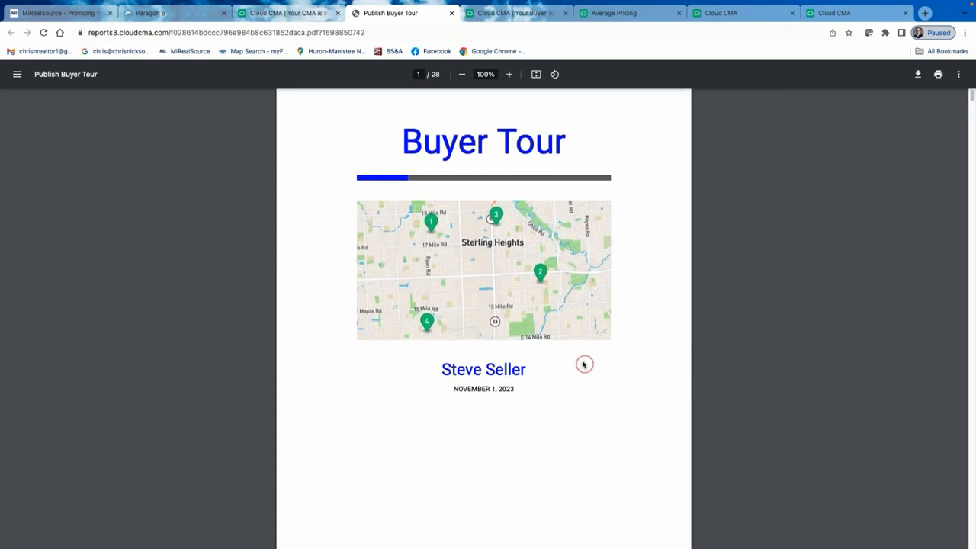
scroll(581, 359, down, 6)
scroll(458, 338, down, 10)
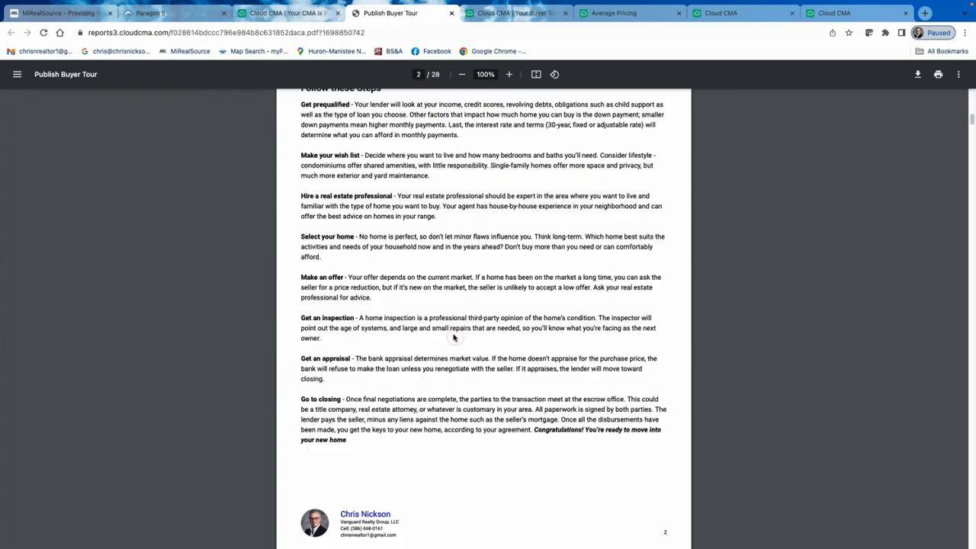
scroll(515, 327, down, 5)
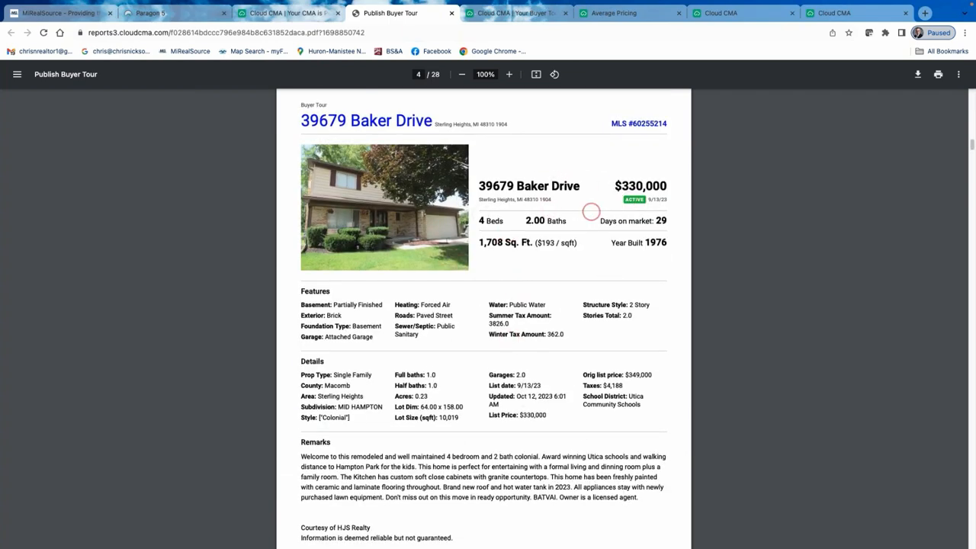
scroll(576, 233, down, 5)
scroll(562, 261, down, 1)
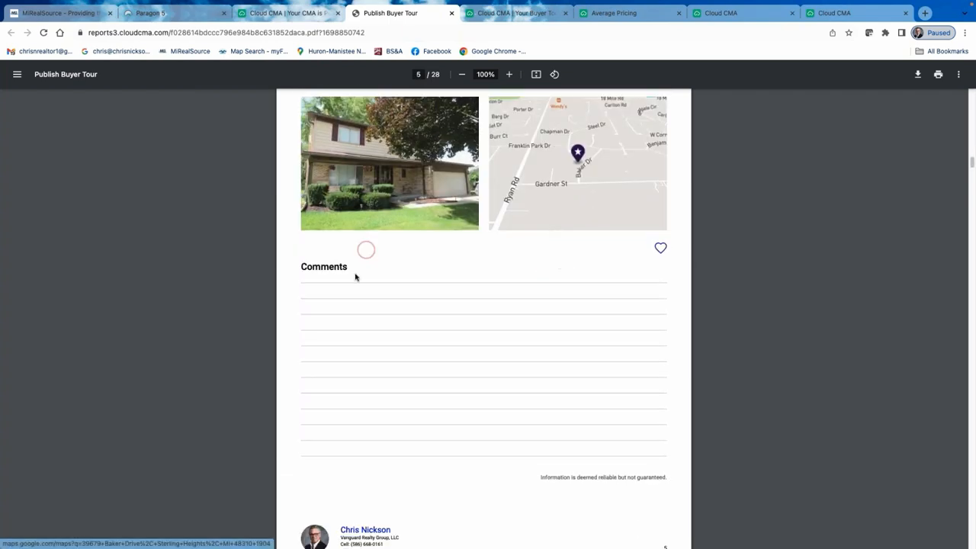
scroll(443, 218, up, 3)
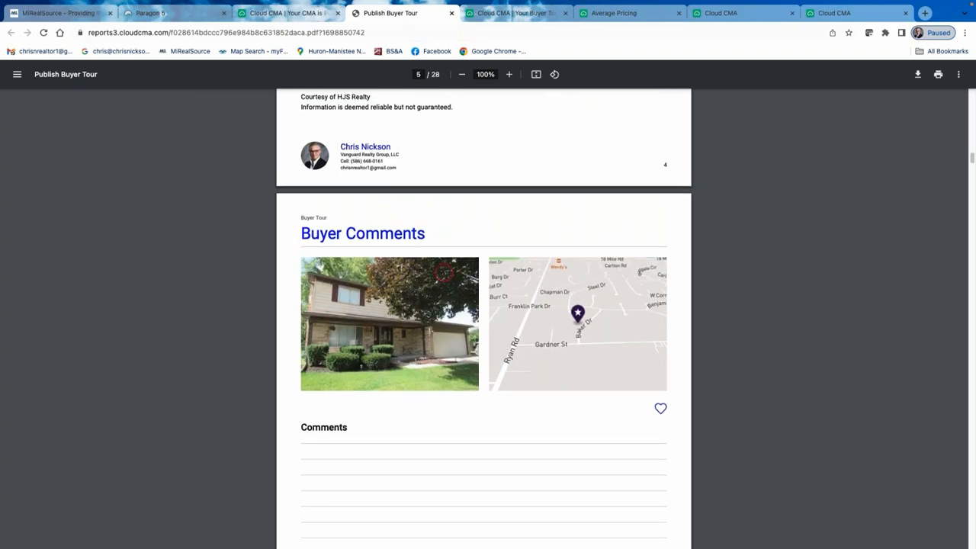
scroll(443, 218, up, 5)
scroll(439, 242, down, 4)
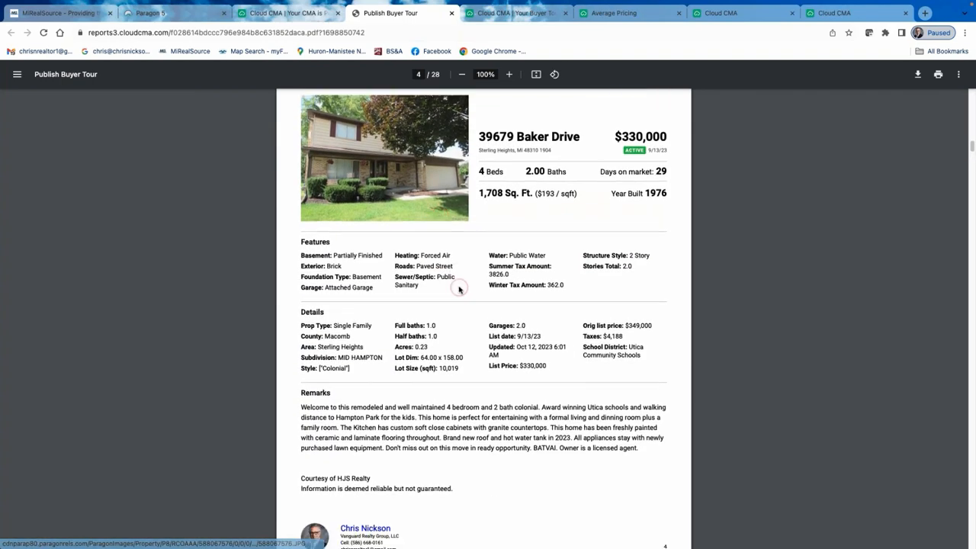
scroll(424, 351, down, 9)
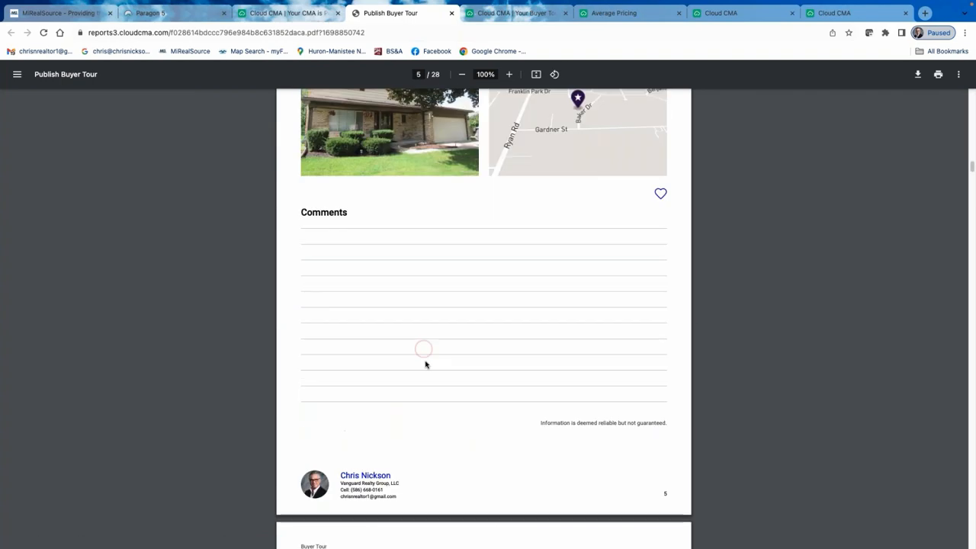
scroll(426, 345, up, 10)
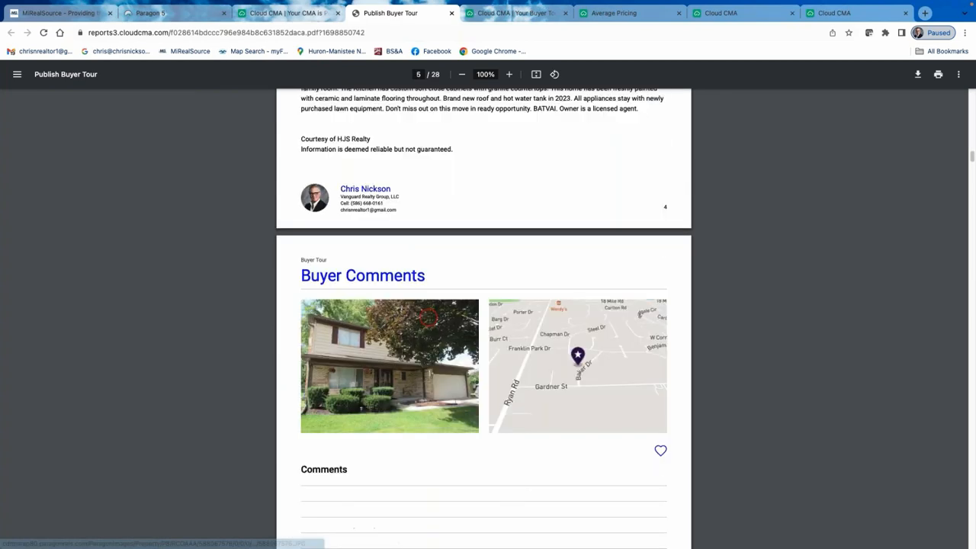
scroll(429, 316, down, 9)
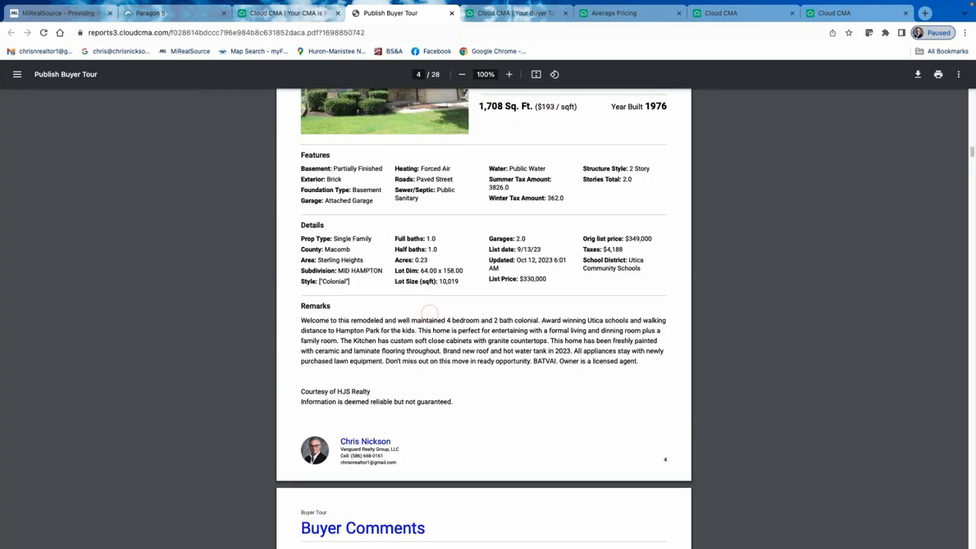
scroll(456, 428, down, 10)
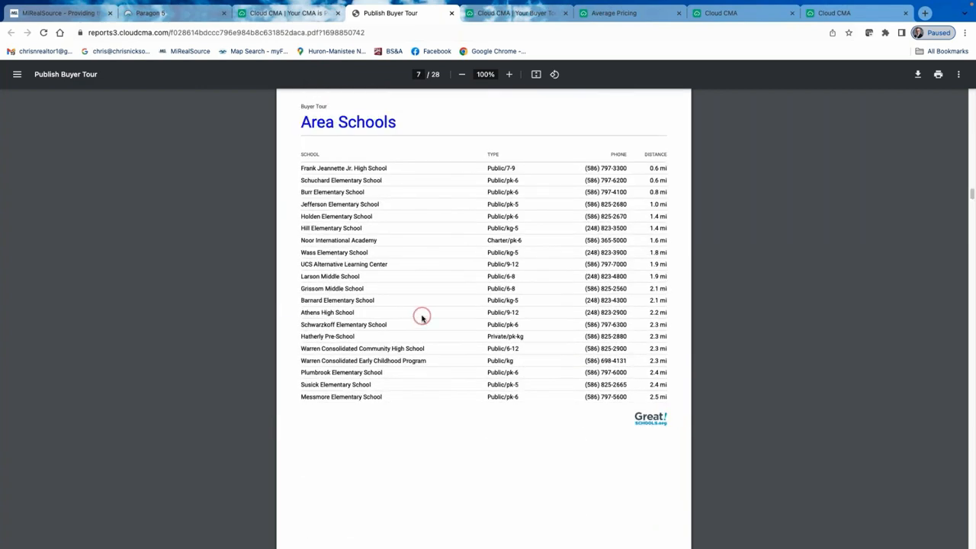
scroll(422, 318, down, 15)
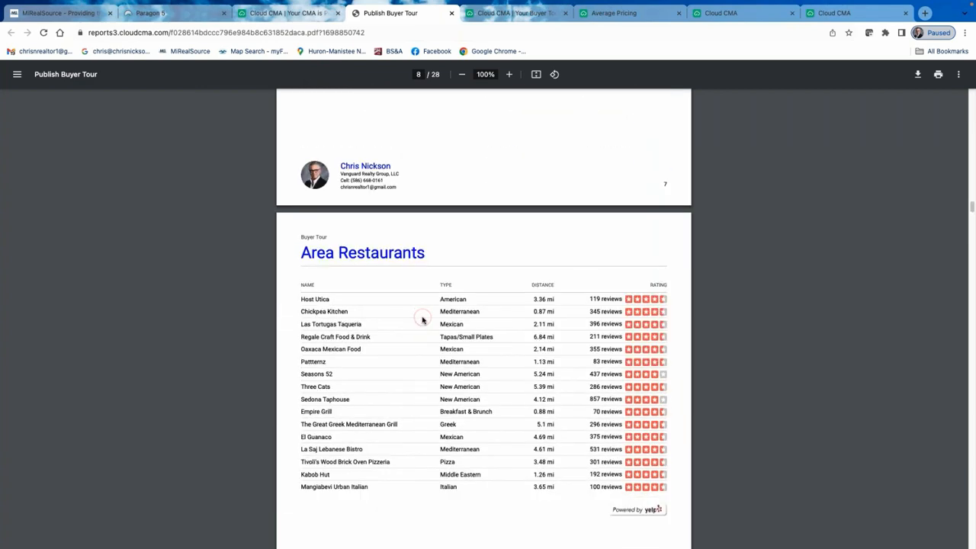
scroll(422, 317, down, 15)
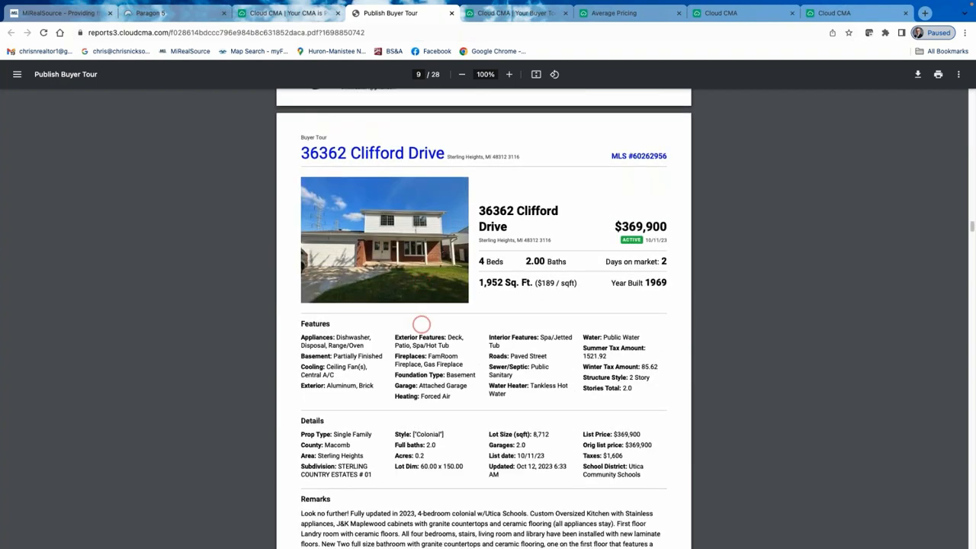
scroll(421, 329, down, 15)
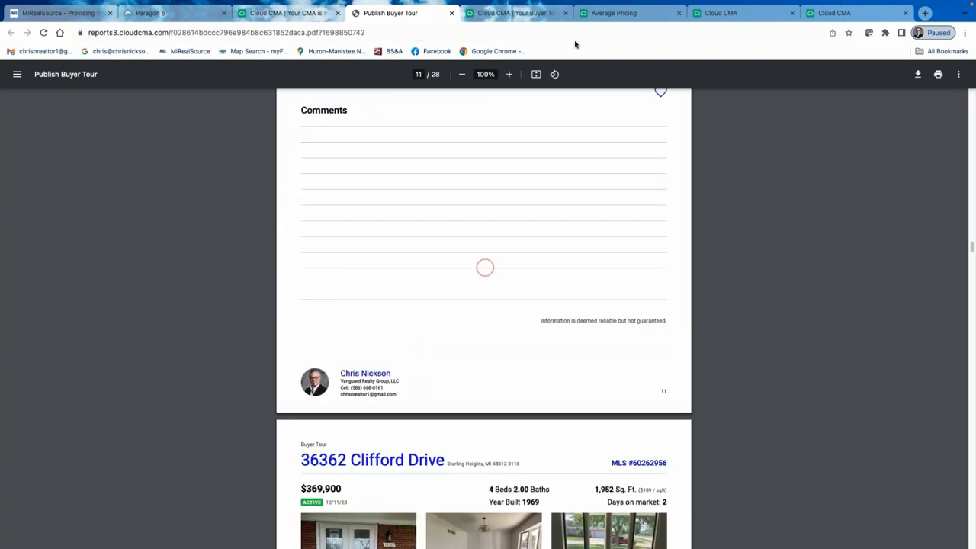
scroll(484, 267, up, 8)
click(319, 13)
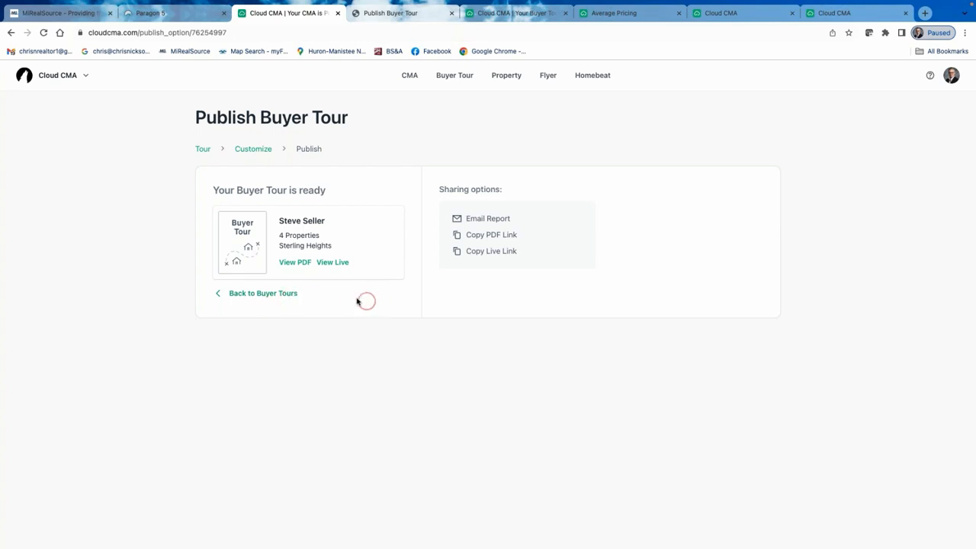
Reopen the 4-property tour from Buyer Tours, update it, and customize its report via Share.
click(247, 296)
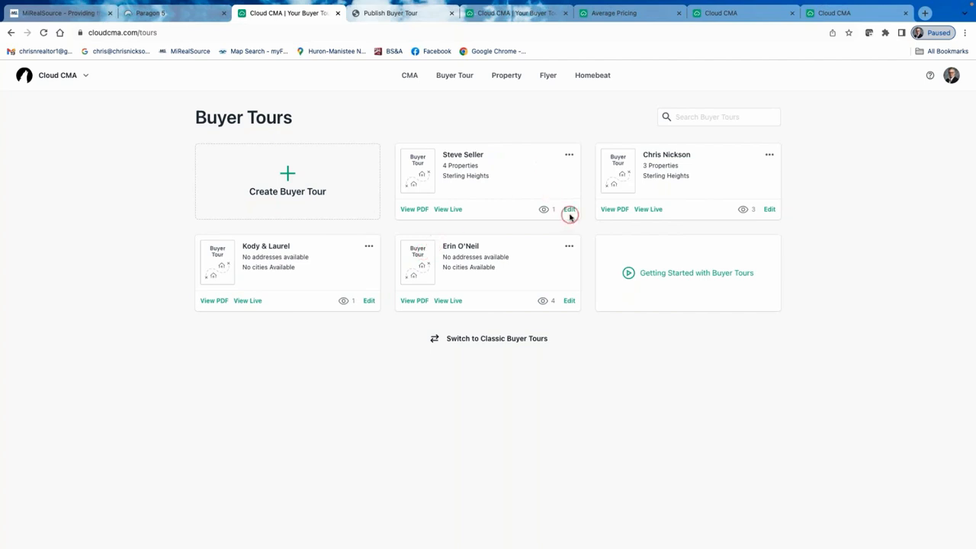
click(569, 210)
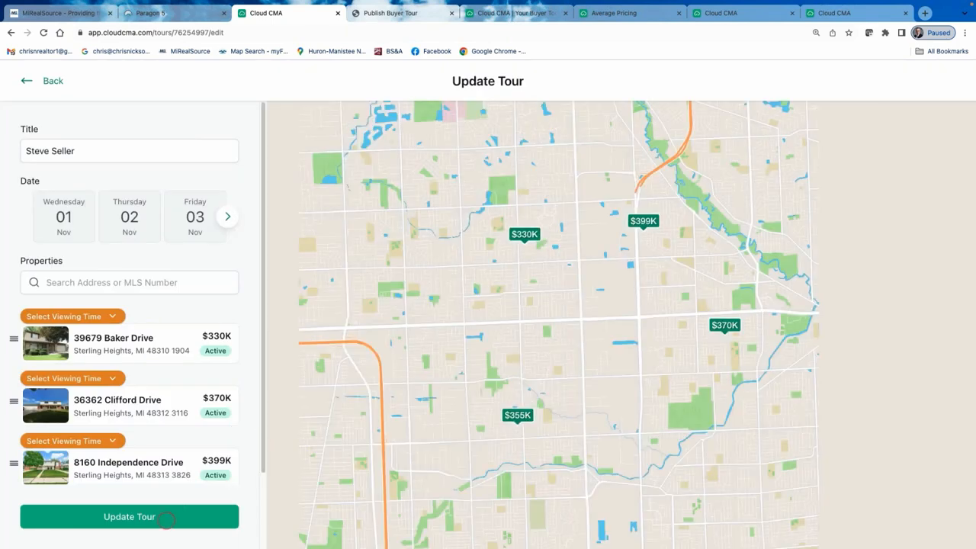
click(172, 519)
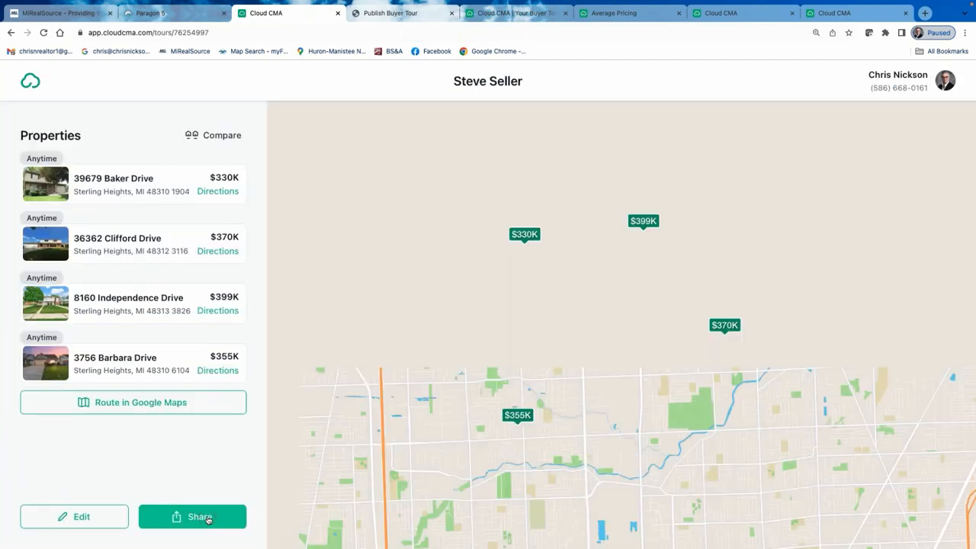
click(206, 517)
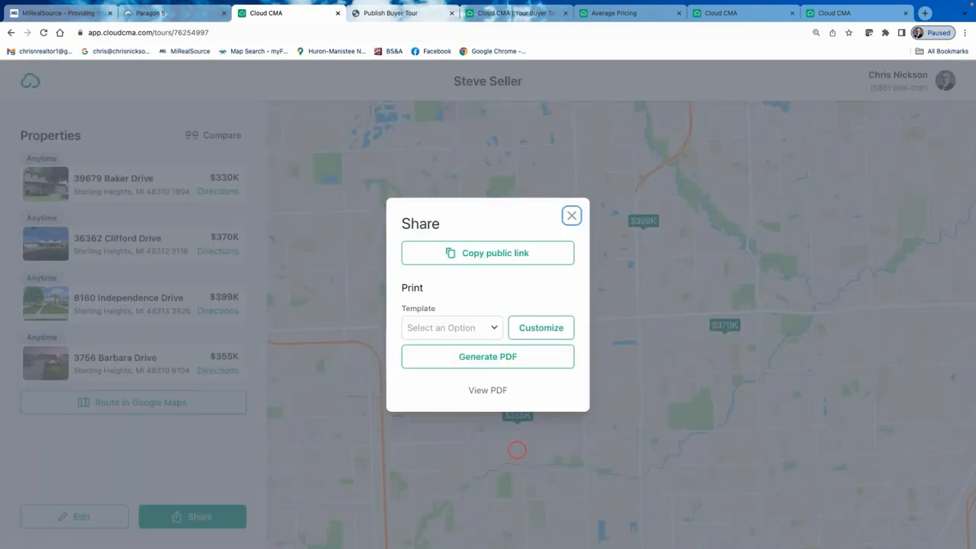
click(548, 328)
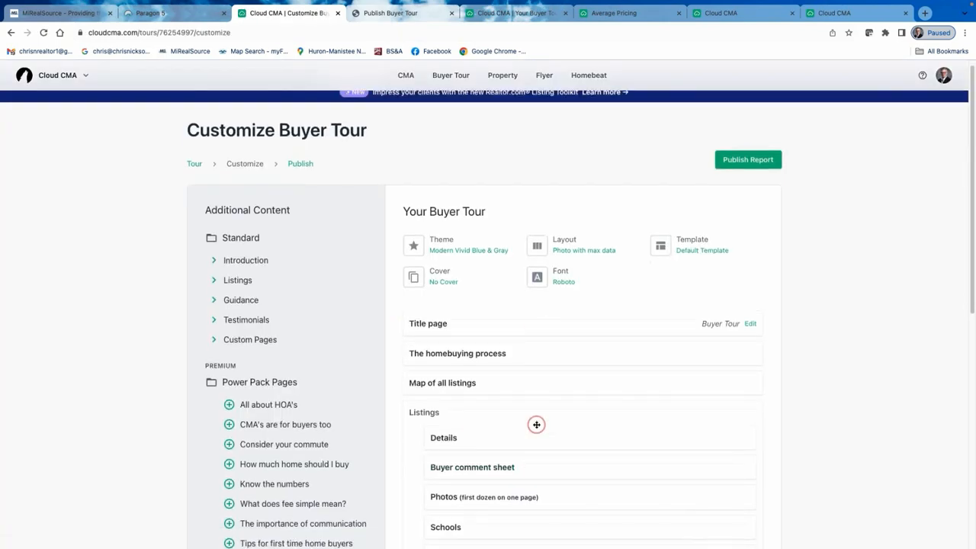
Add the More photos (all the rest) page under Listings, right after Photos.
scroll(536, 423, down, 2)
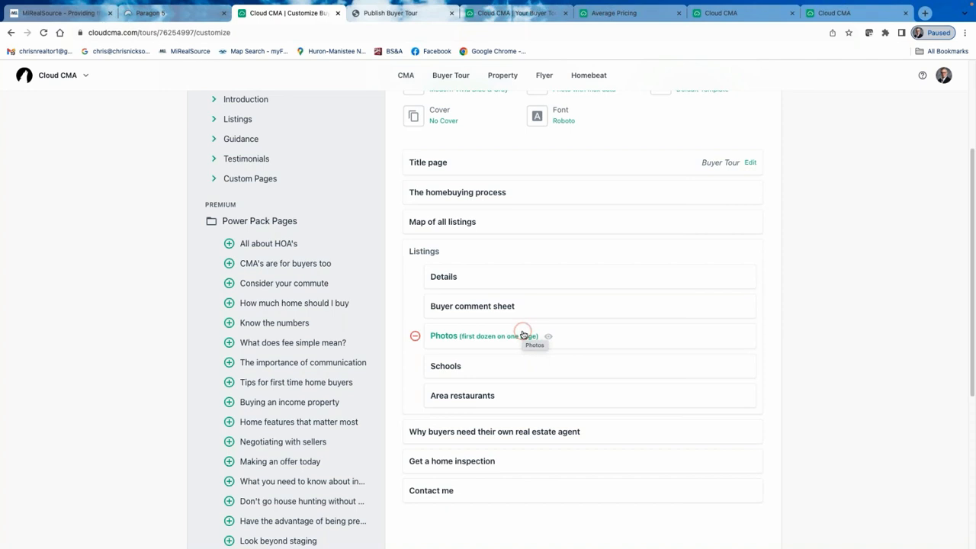
scroll(344, 228, up, 2)
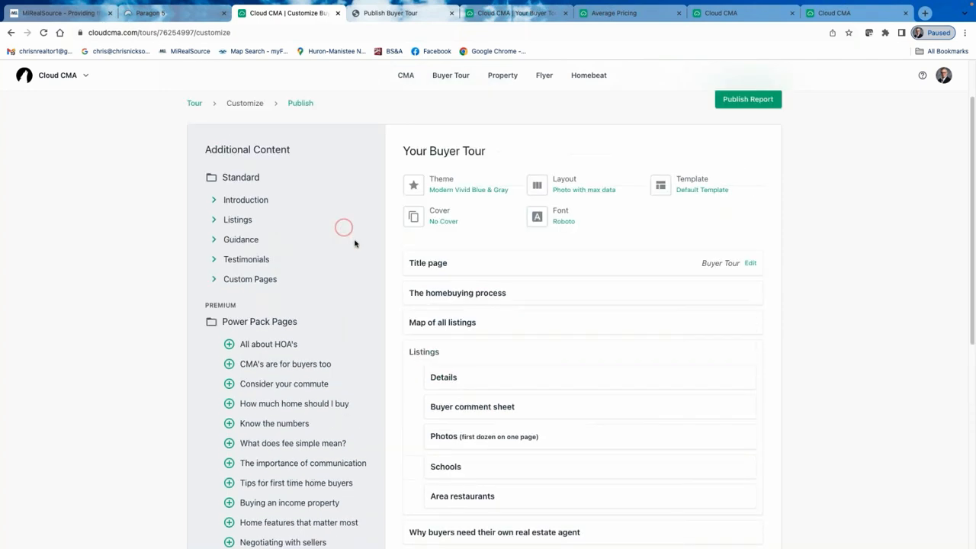
click(216, 219)
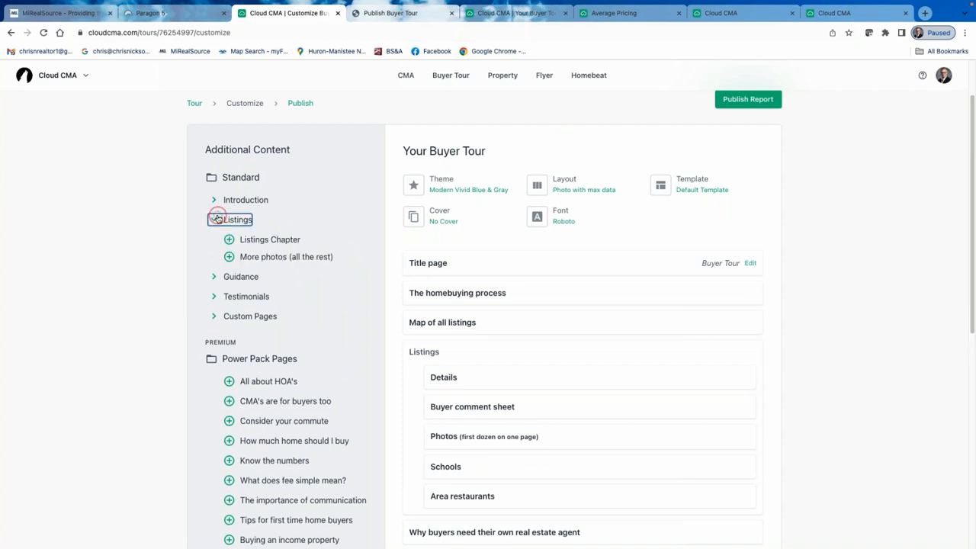
click(229, 257)
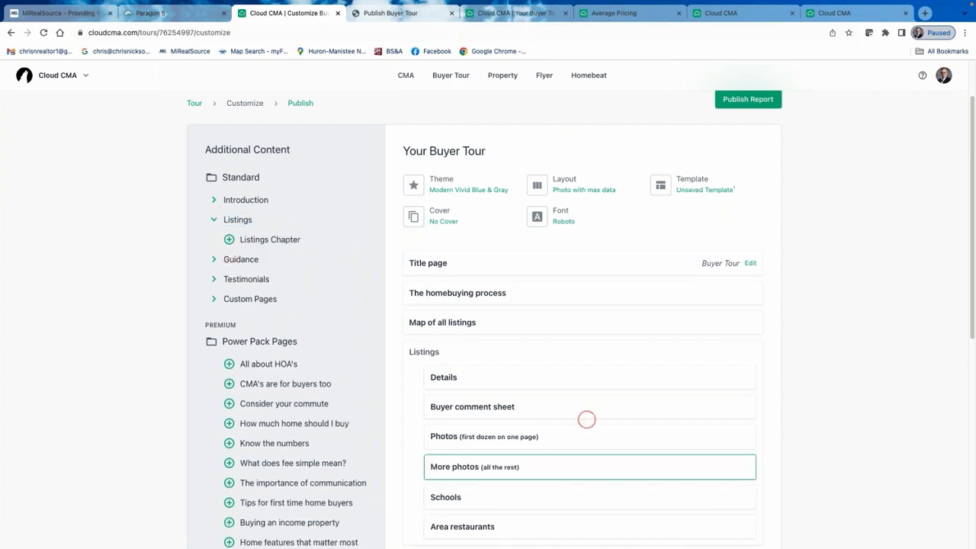
click(506, 474)
click(512, 468)
click(508, 440)
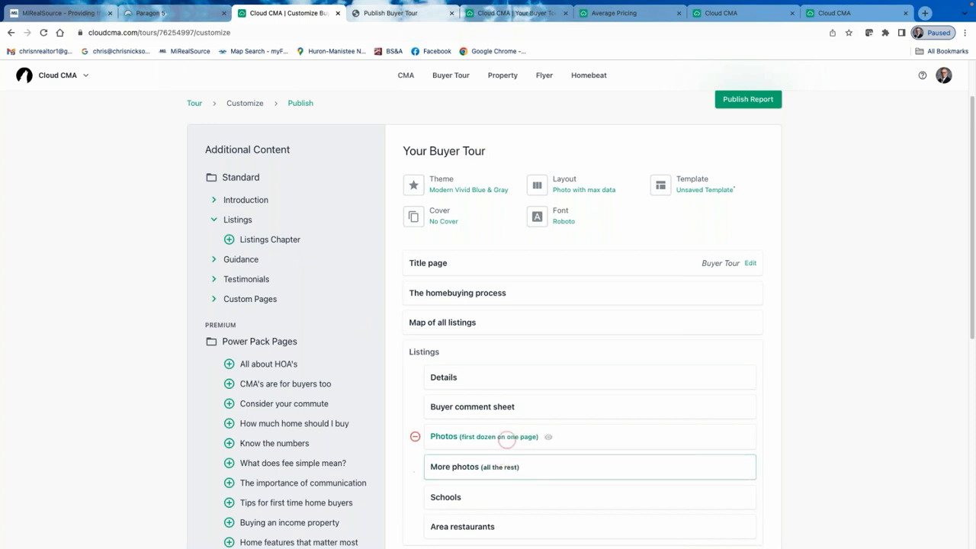
click(500, 471)
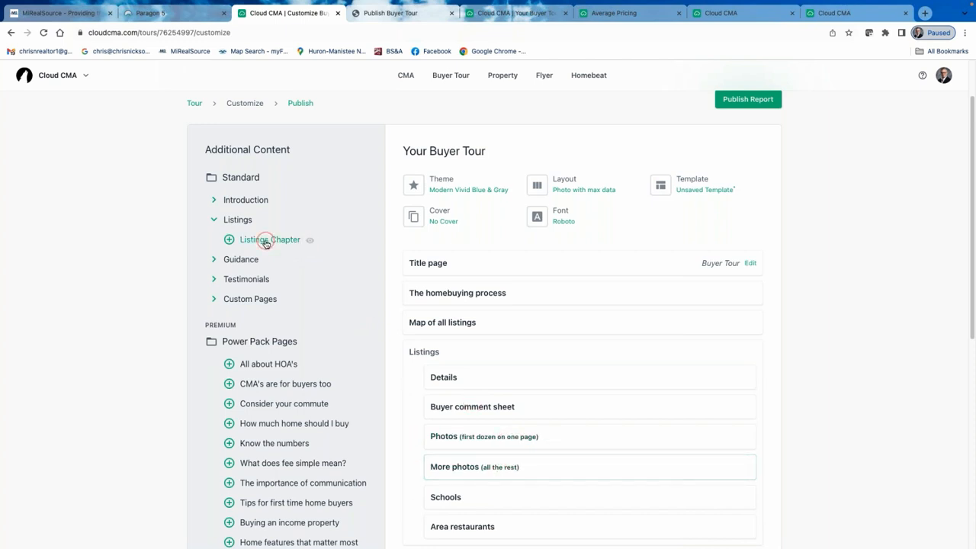
Expand and collapse the Guidance section, then scroll back to the top of the page list.
click(216, 260)
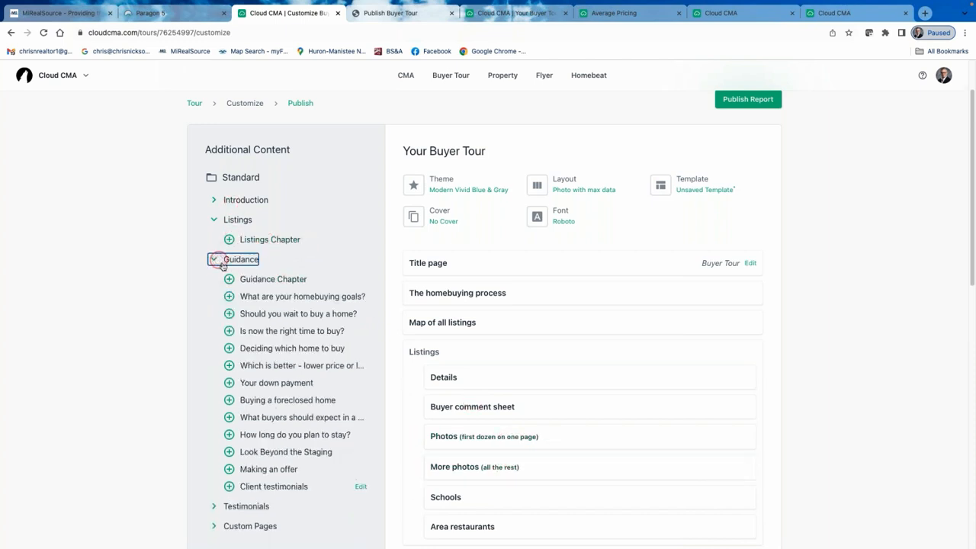
click(213, 260)
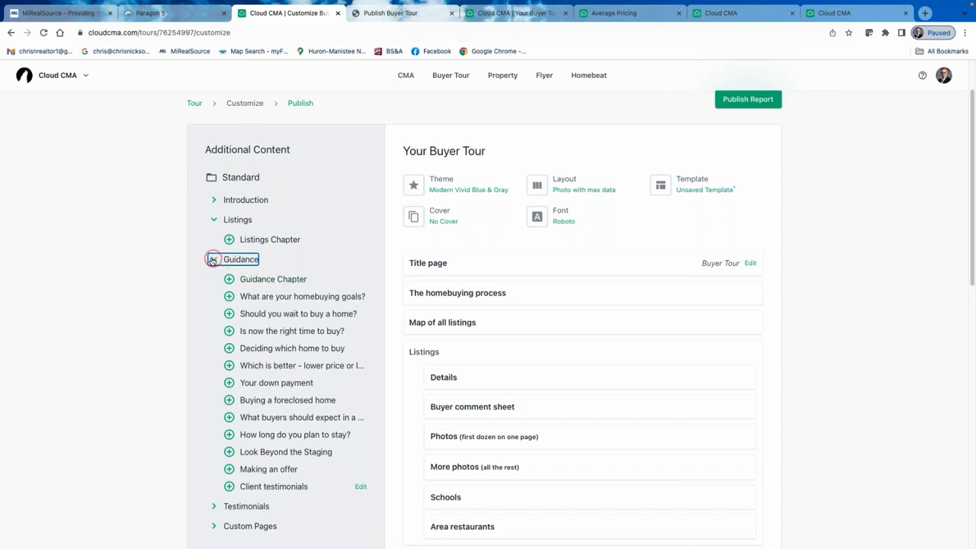
click(215, 221)
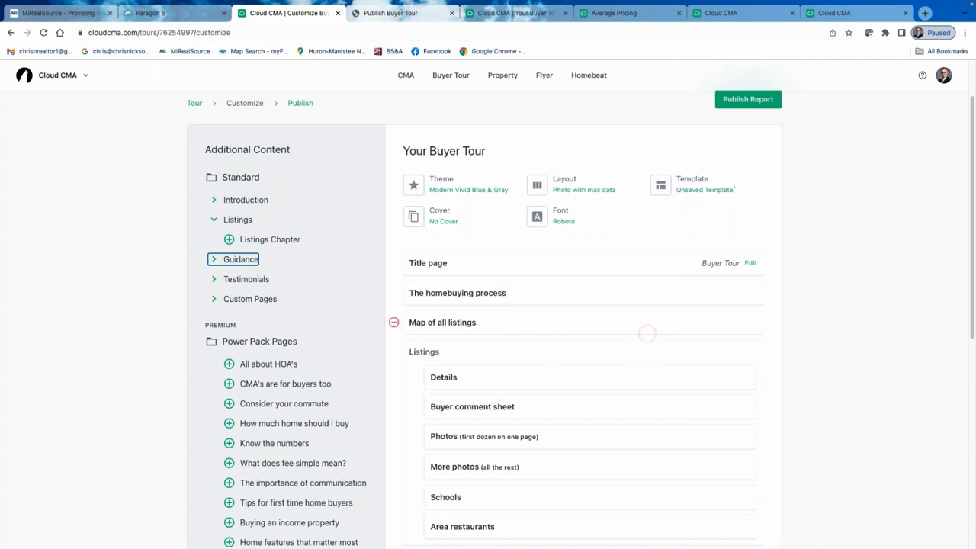
scroll(647, 333, down, 3)
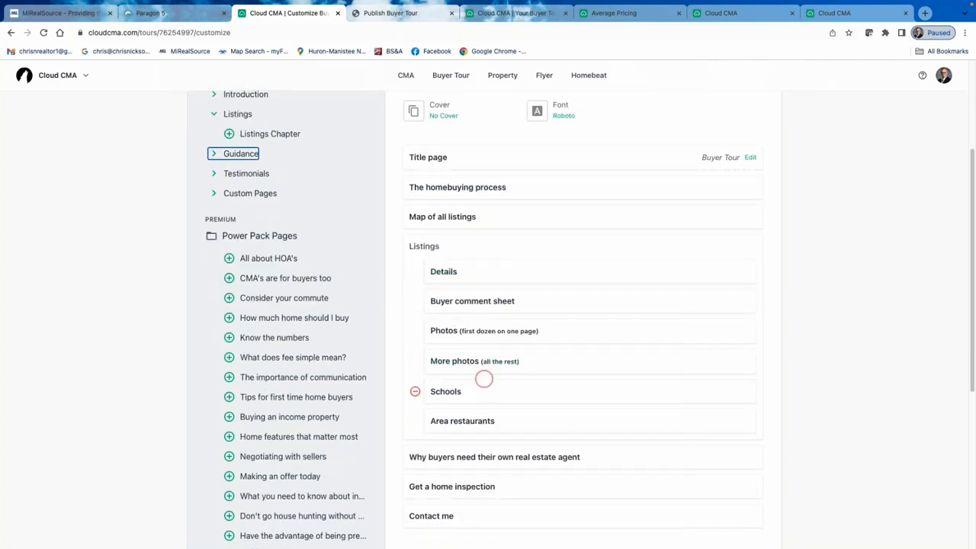
scroll(465, 344, up, 3)
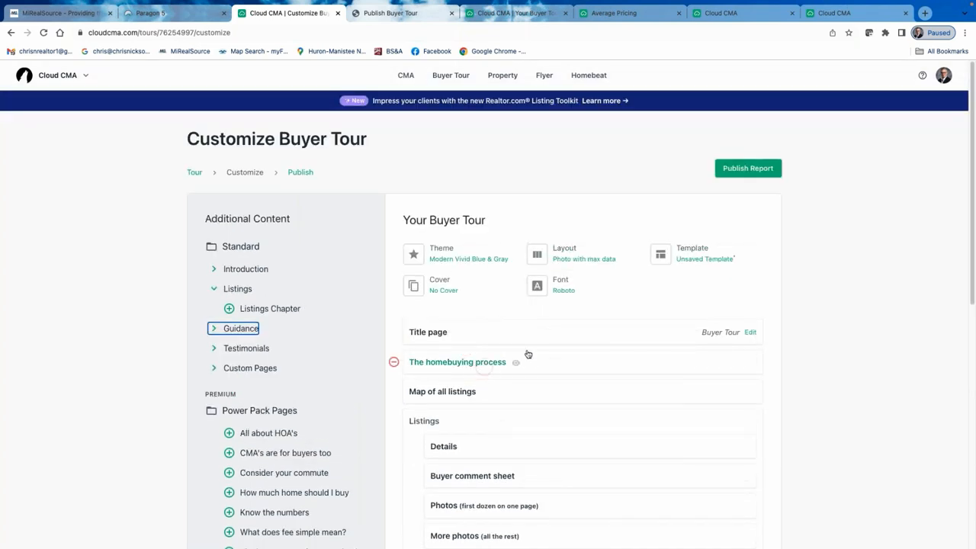
Switch the tour to the Two photos layout and publish the report.
click(579, 259)
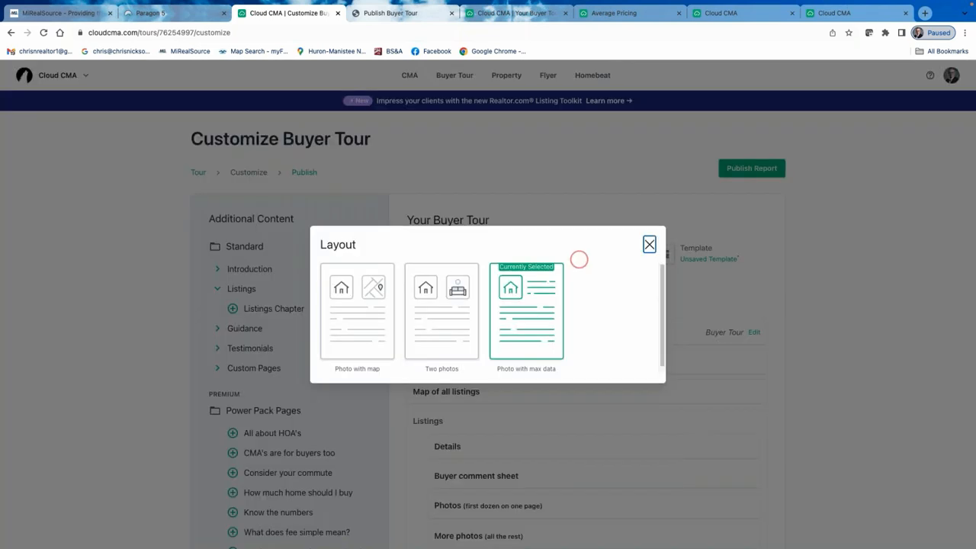
click(451, 326)
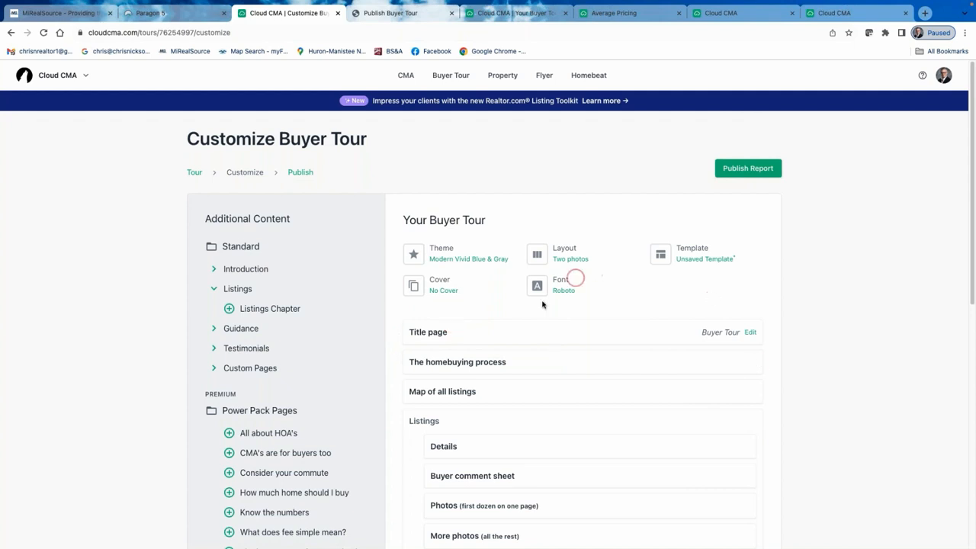
click(745, 173)
click(754, 169)
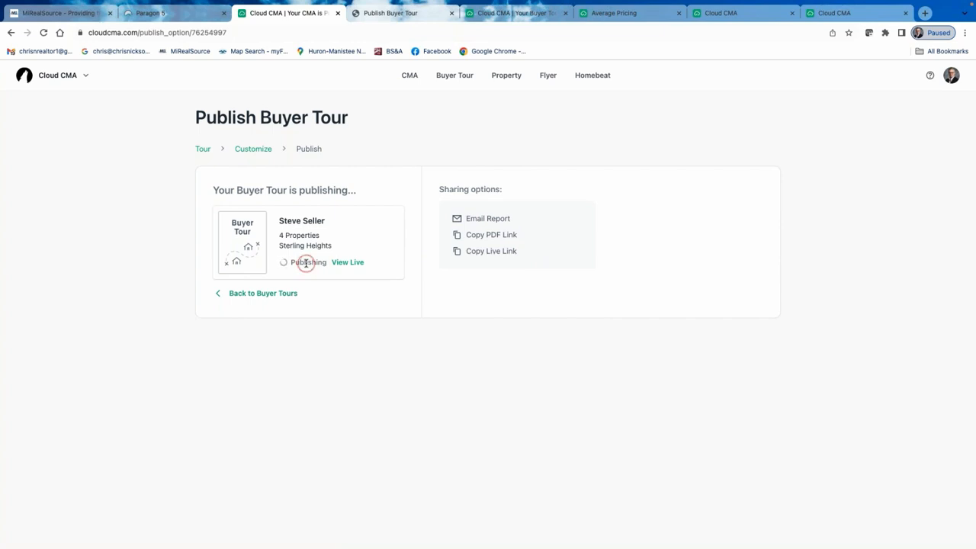
Open the published tour PDF and close the leftover Cloud CMA and Average Pricing tabs.
click(294, 263)
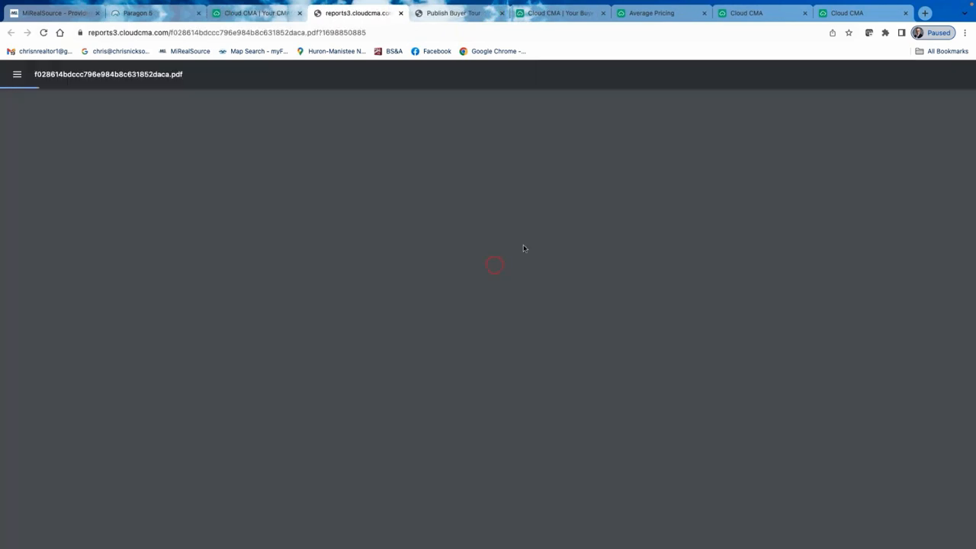
click(906, 13)
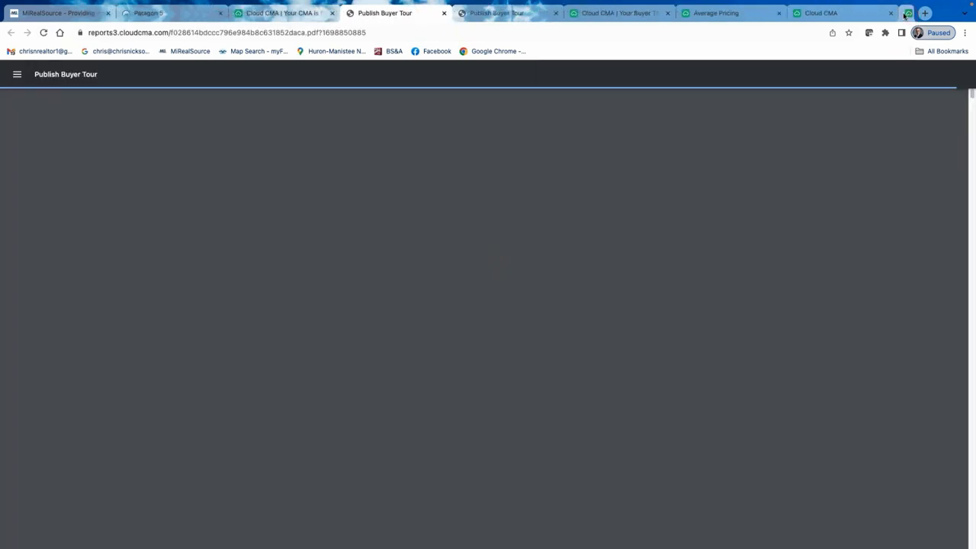
click(891, 13)
click(844, 13)
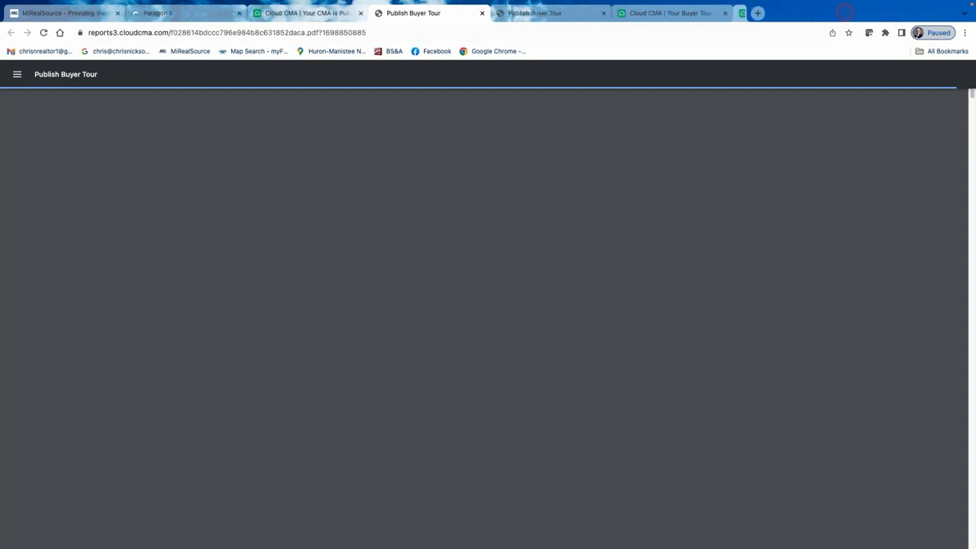
Scroll through the 38-page Two photos tour PDF, then return to the publish page.
scroll(533, 273, down, 15)
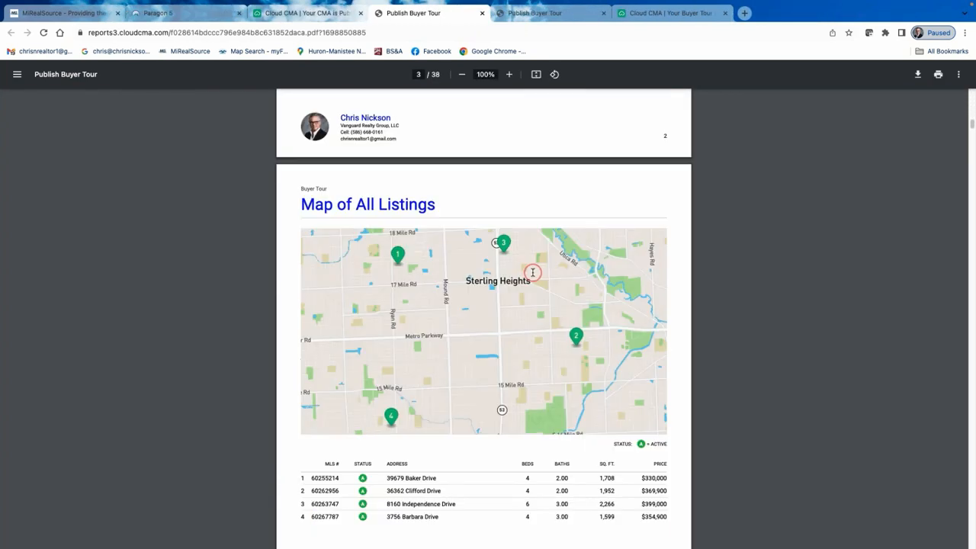
scroll(533, 272, down, 10)
scroll(531, 277, down, 10)
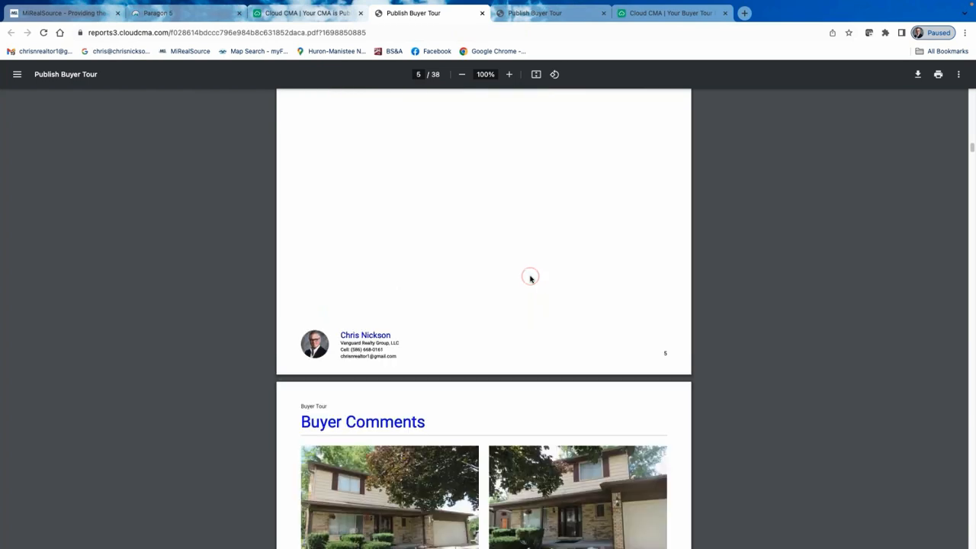
scroll(531, 279, down, 15)
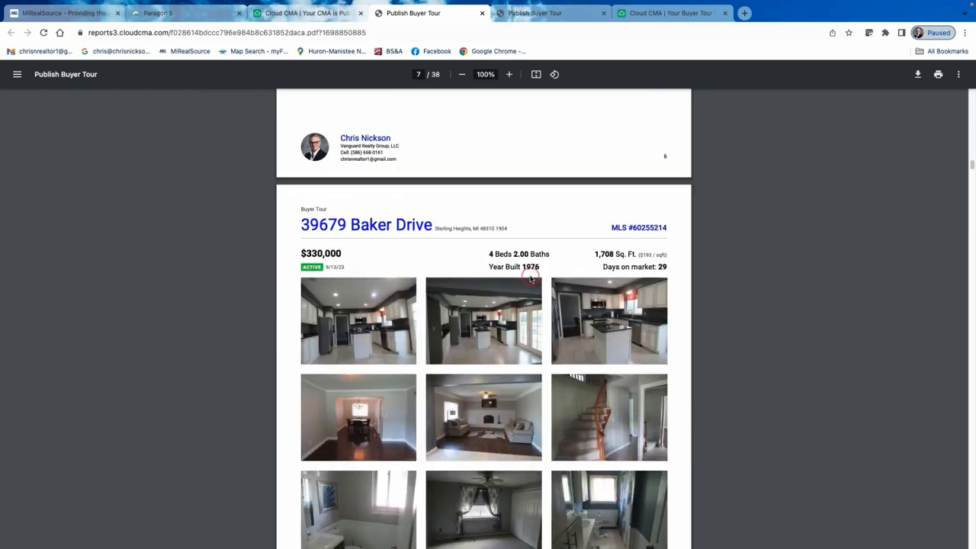
scroll(504, 286, up, 2)
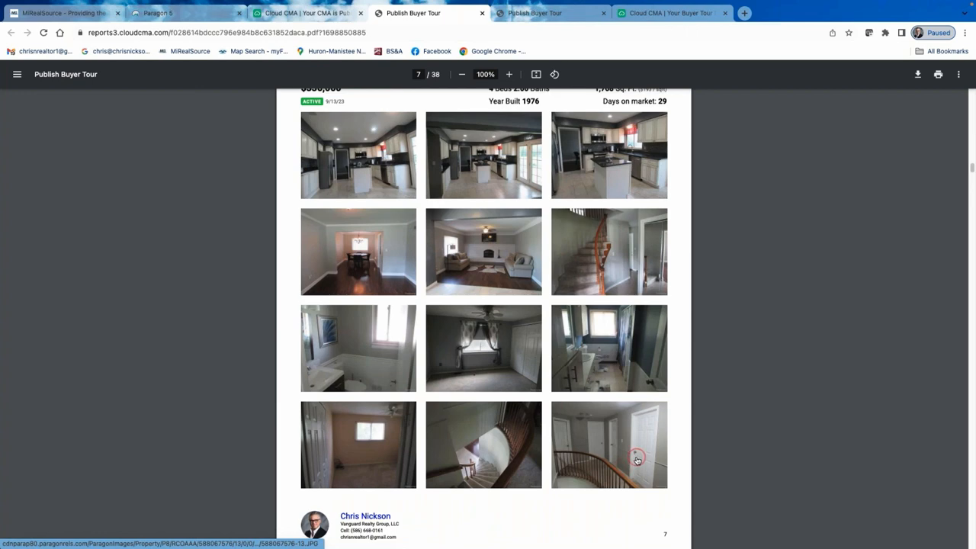
scroll(603, 456, down, 5)
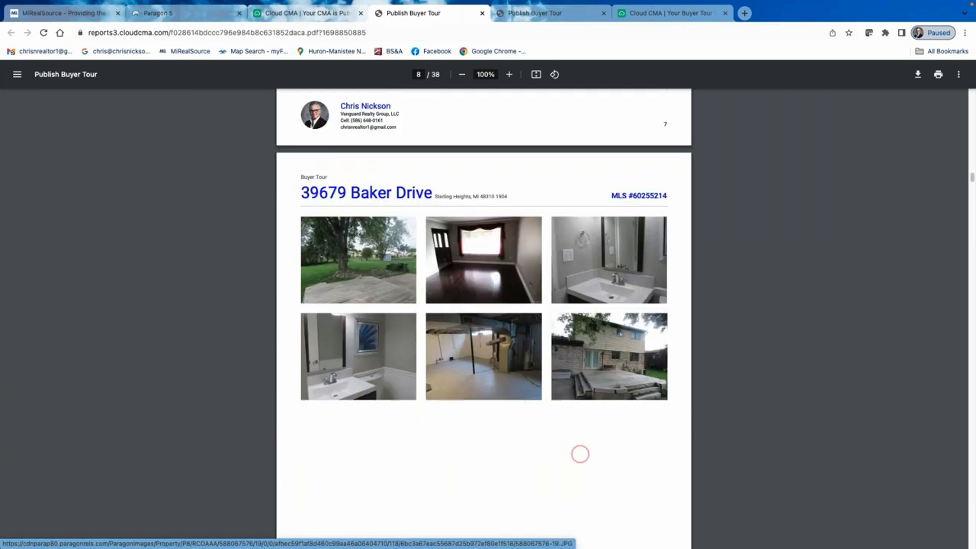
scroll(579, 453, down, 6)
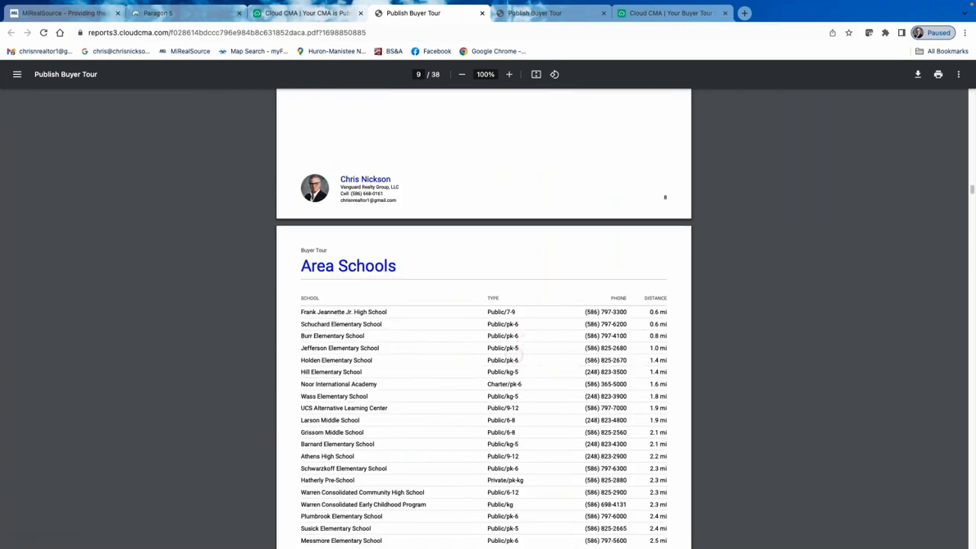
scroll(514, 353, down, 8)
scroll(508, 327, up, 10)
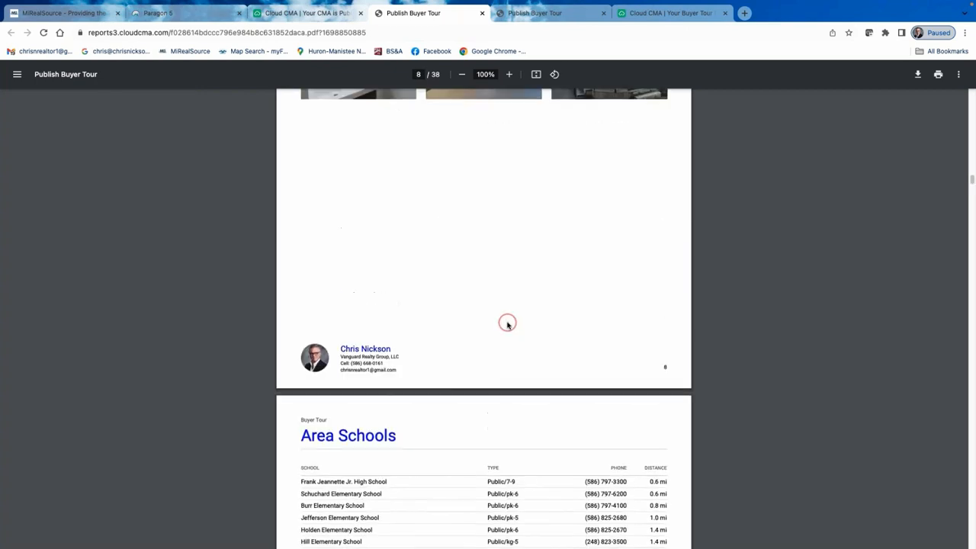
scroll(507, 324, up, 15)
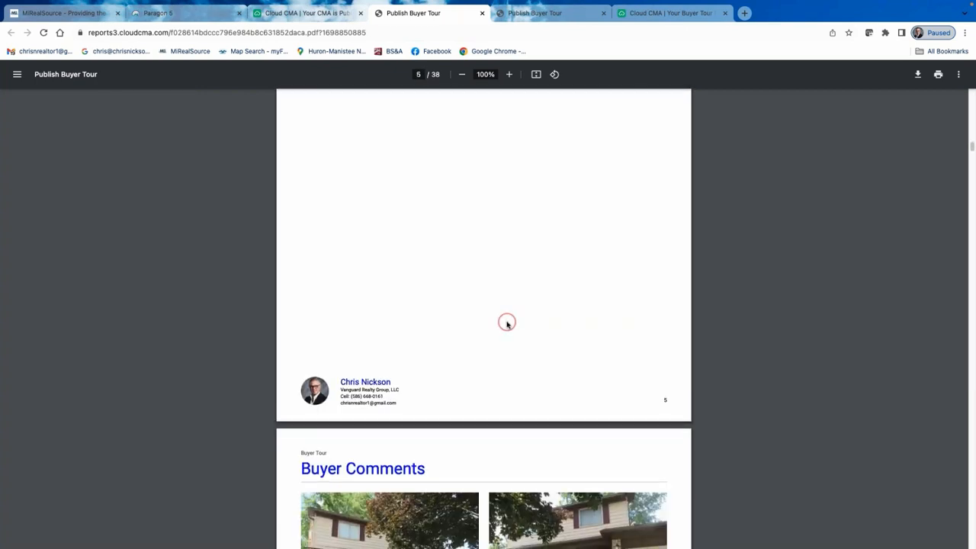
scroll(508, 324, down, 1)
scroll(507, 325, up, 8)
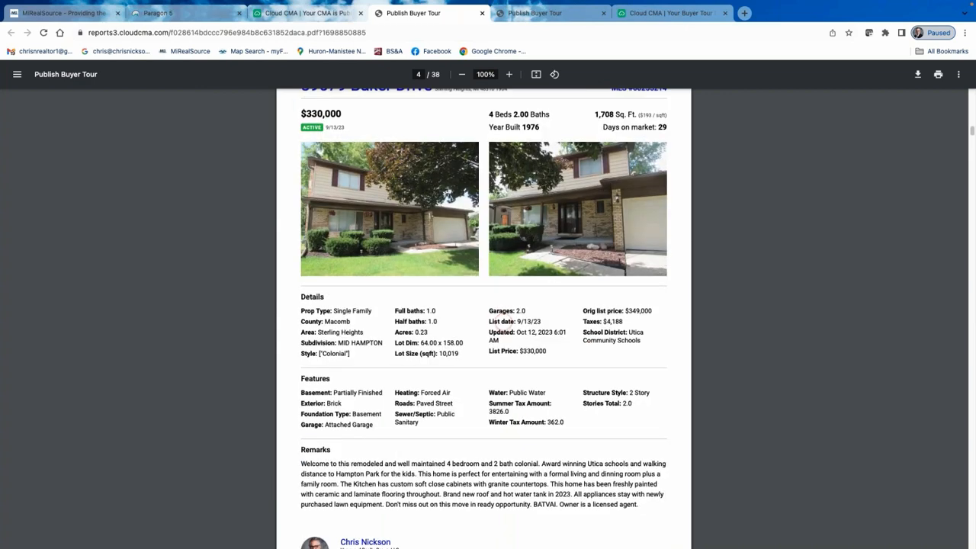
scroll(496, 322, up, 3)
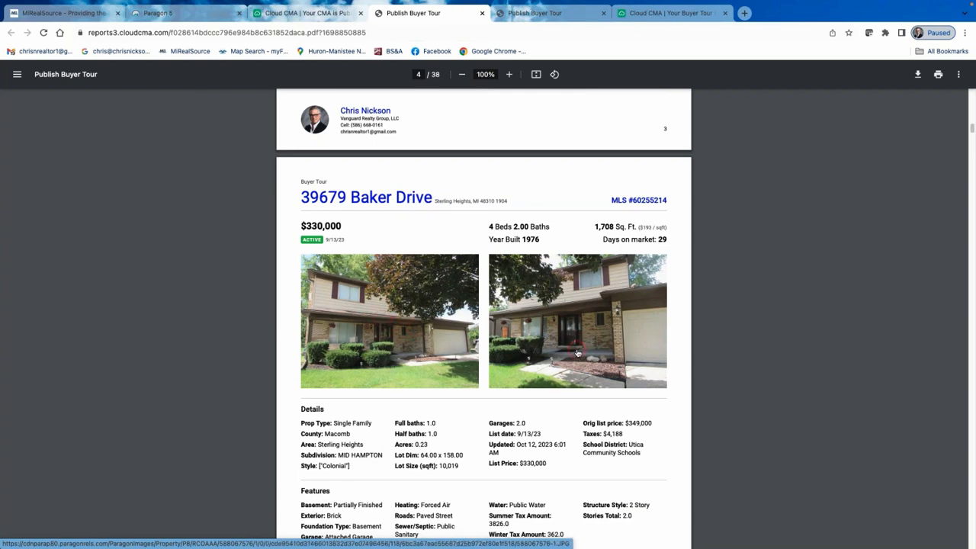
scroll(578, 352, down, 7)
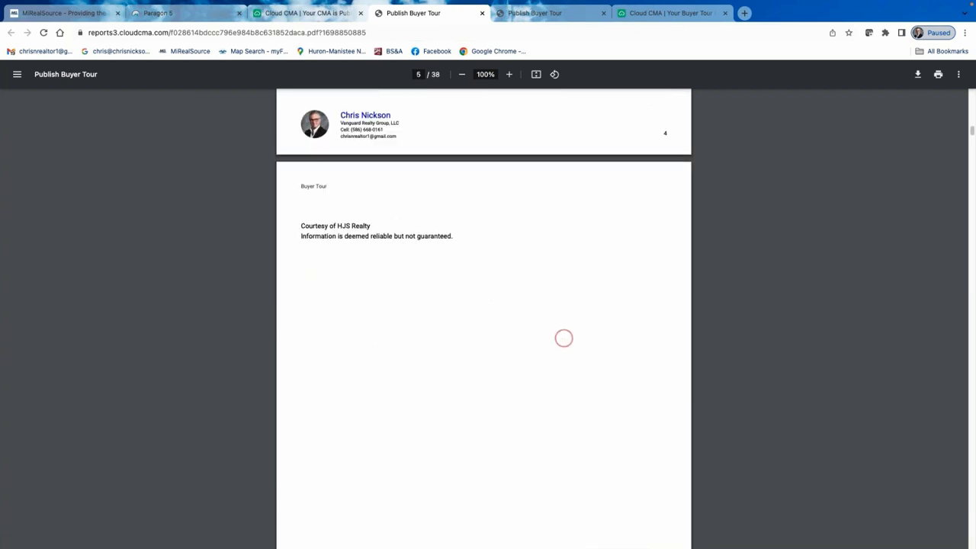
scroll(564, 338, up, 6)
click(321, 13)
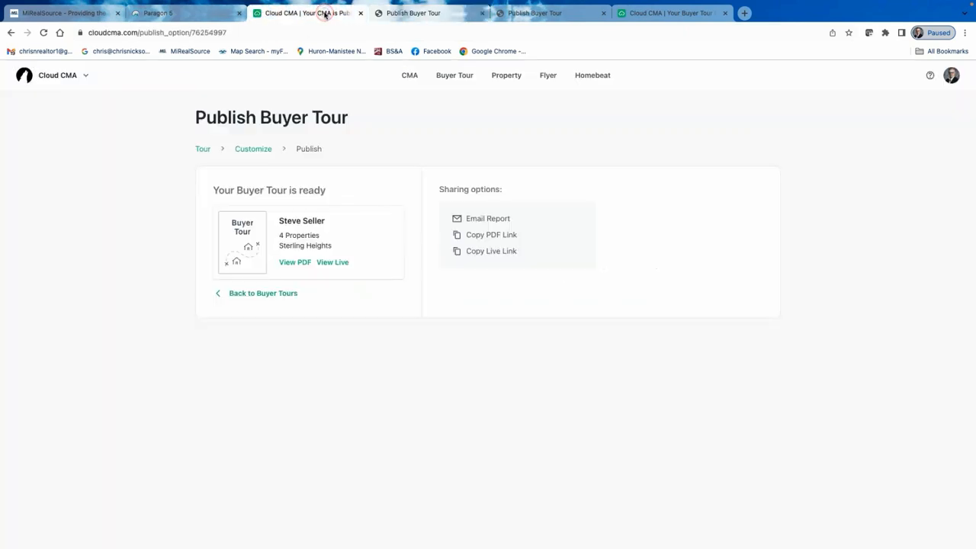
Check the 4-property Sterling Heights tour and its sharing options in Buyer Tours, then return to the MLS listings.
click(280, 293)
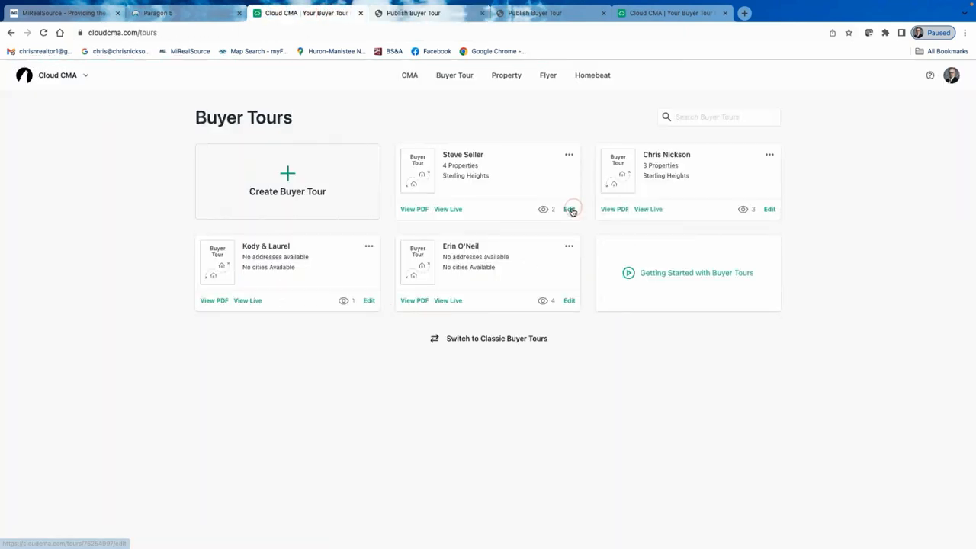
click(570, 209)
click(446, 211)
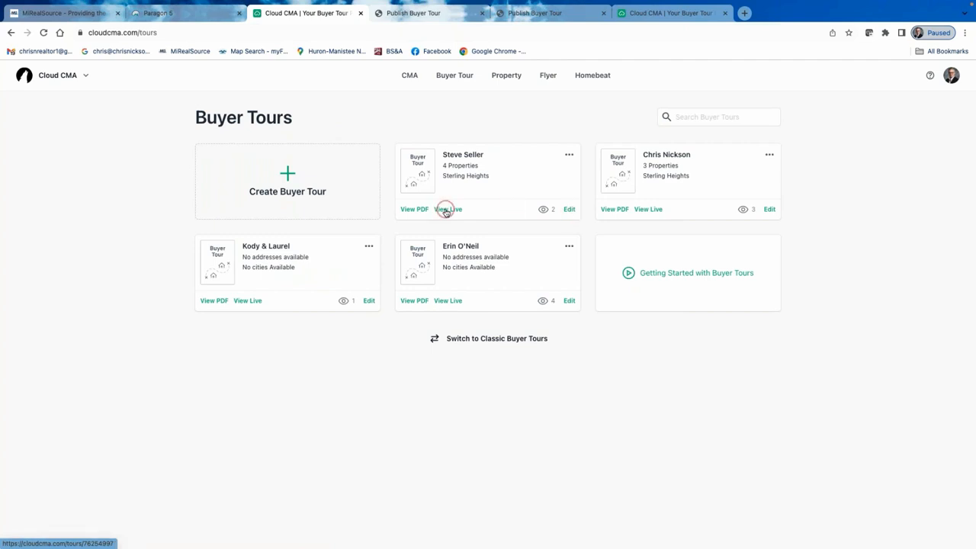
click(569, 156)
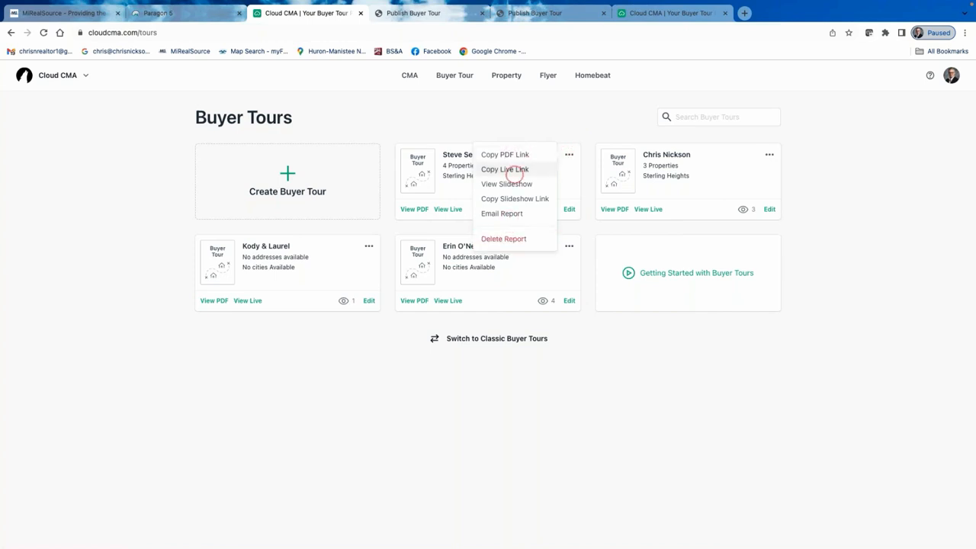
click(516, 156)
click(521, 169)
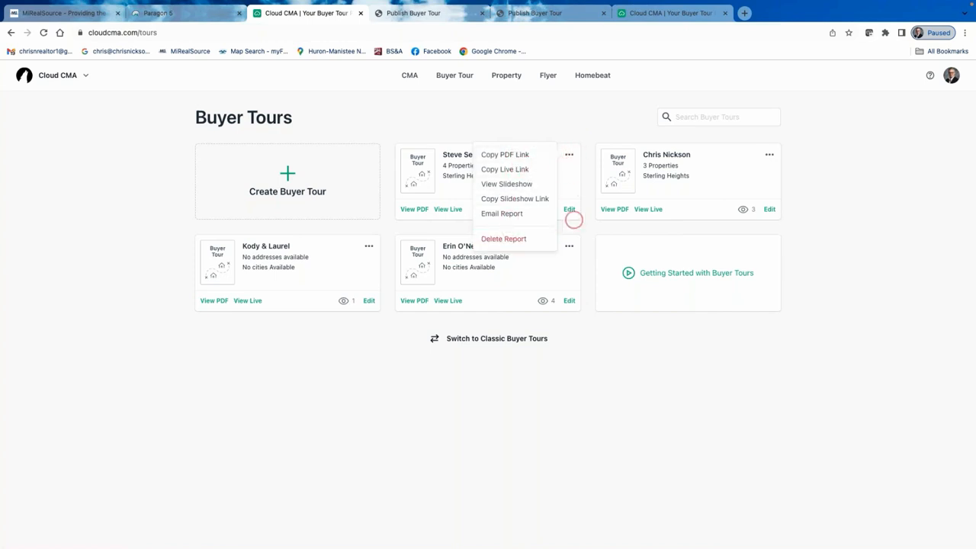
click(581, 113)
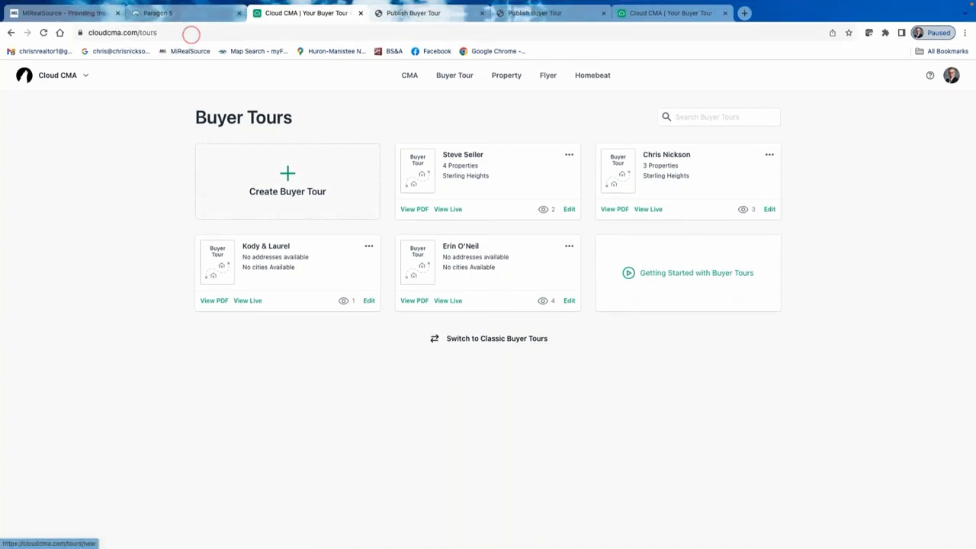
click(173, 16)
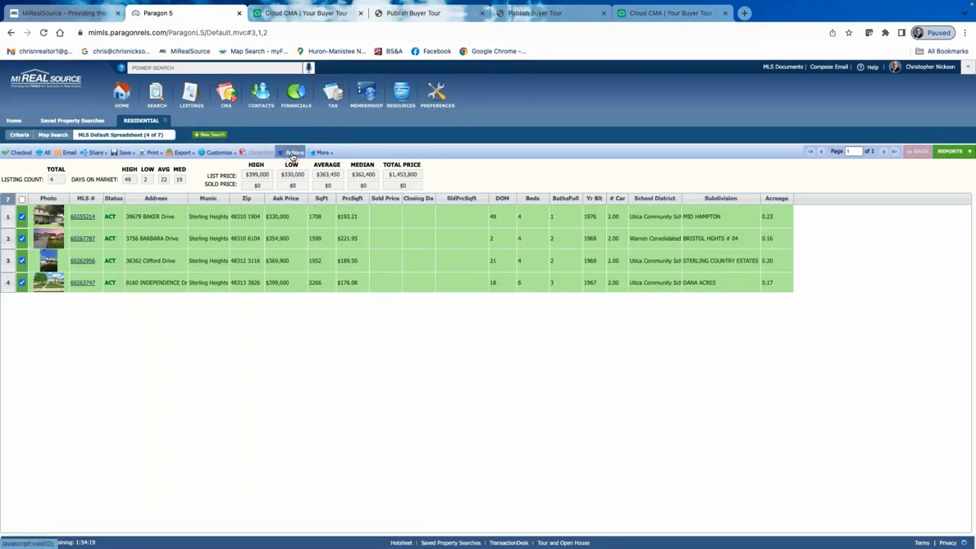
Reopen the Actions for the four selected listings and start a Cloud CMA CMA.
click(292, 154)
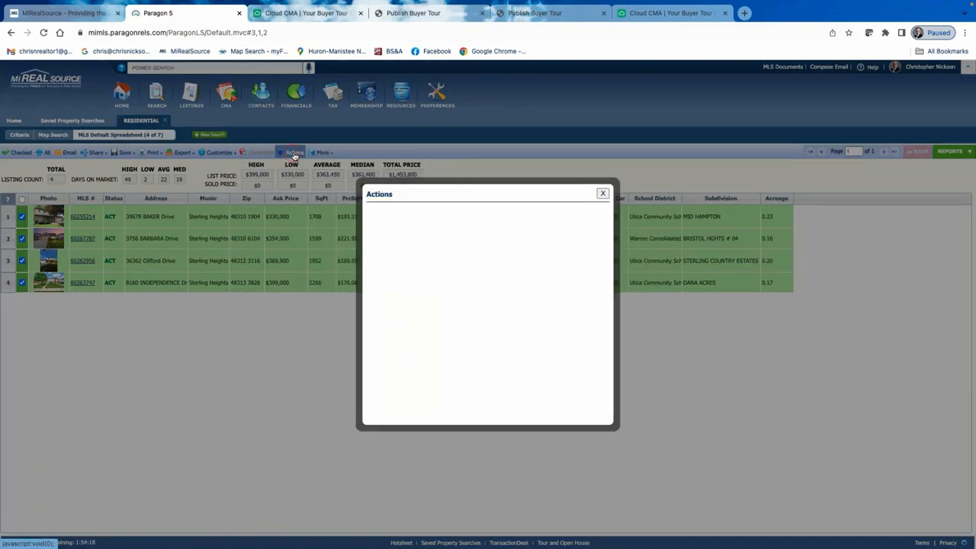
click(407, 243)
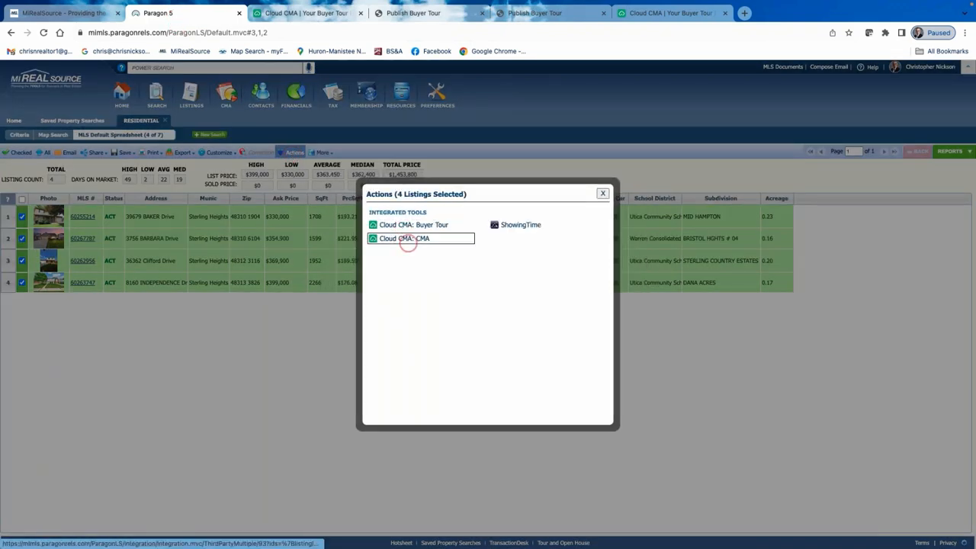
click(669, 216)
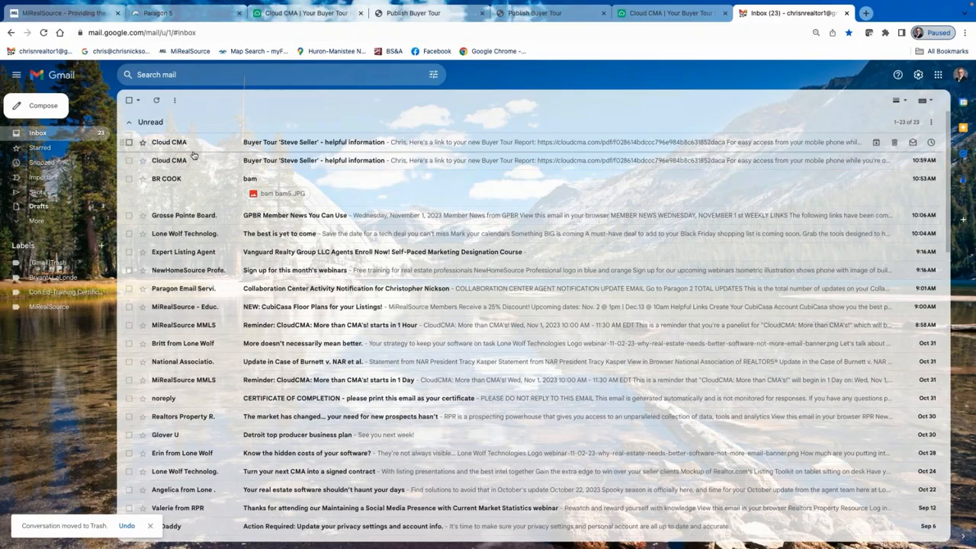
Open the Cloud CMA buyer tour email and look over its report PDF.
click(286, 143)
click(330, 145)
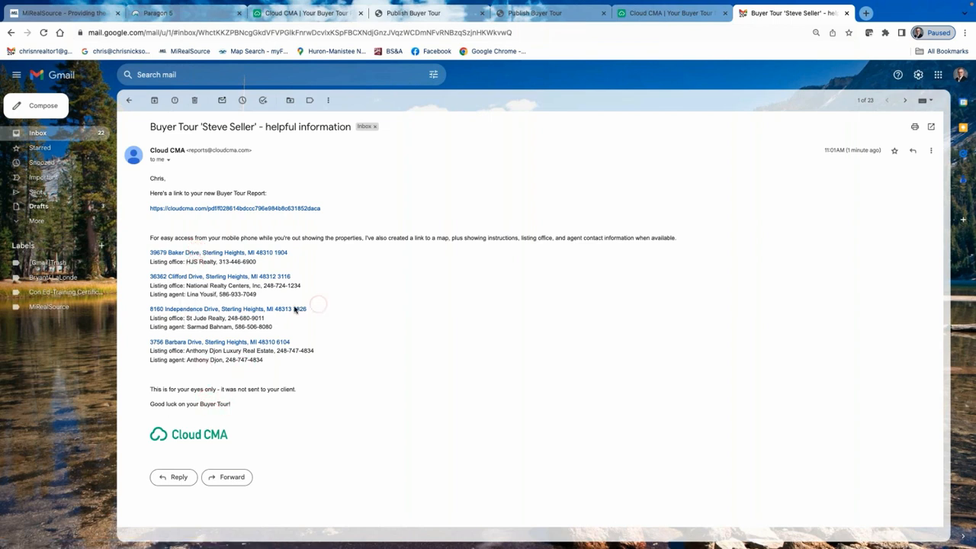
click(249, 207)
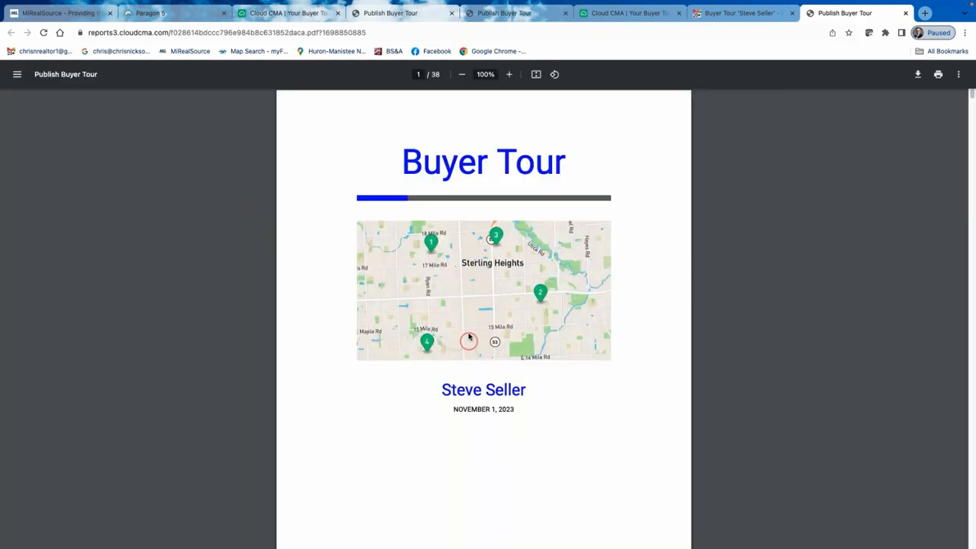
scroll(467, 335, down, 15)
scroll(456, 298, up, 15)
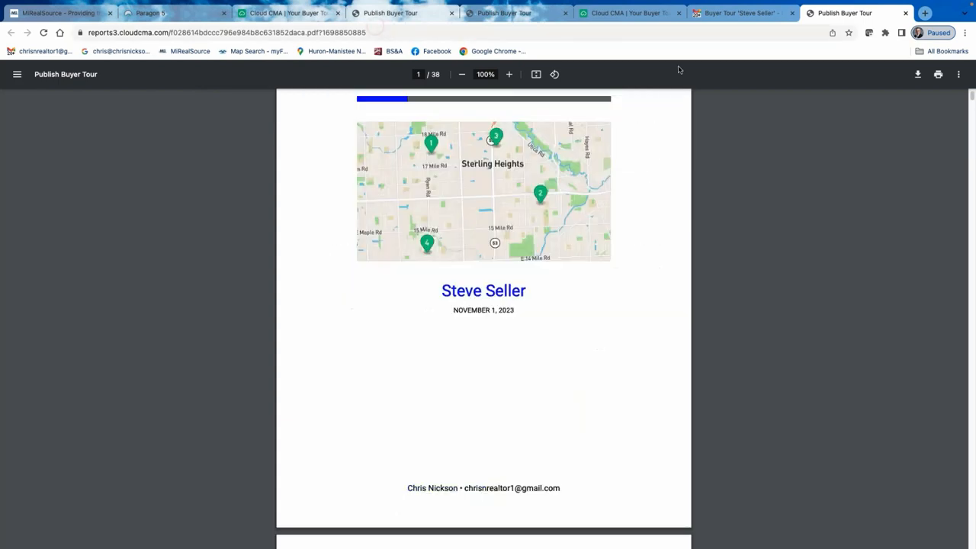
click(741, 13)
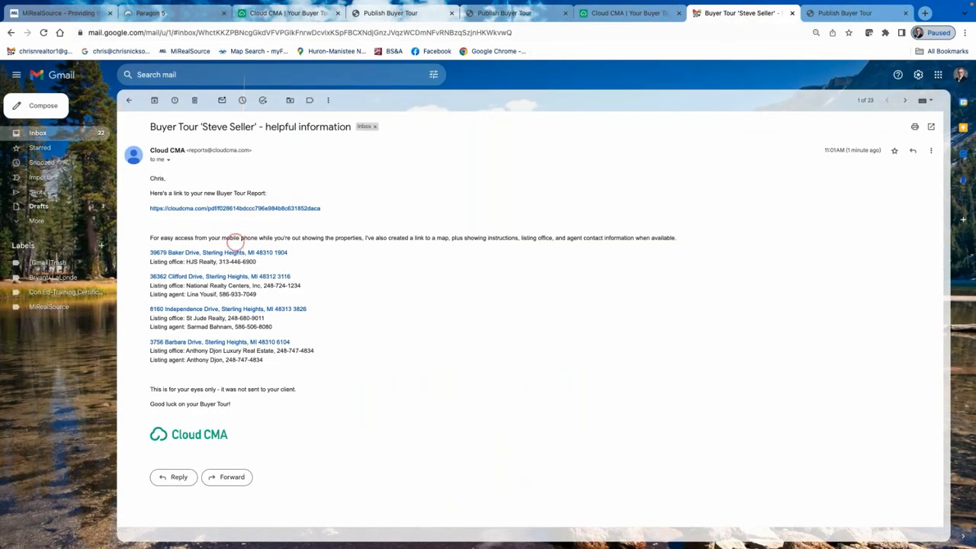
View the first tour property's map, then close the Gmail and Maps tabs.
click(238, 252)
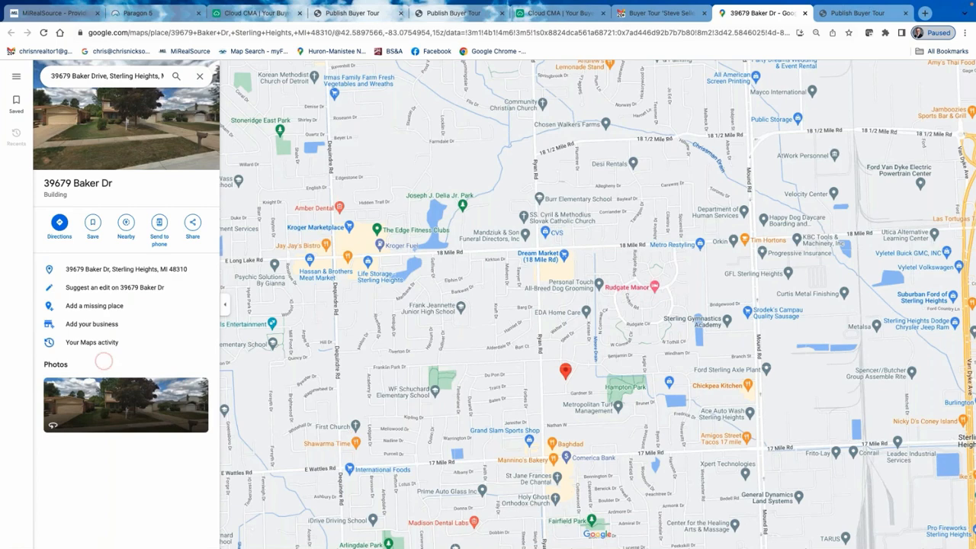
click(668, 12)
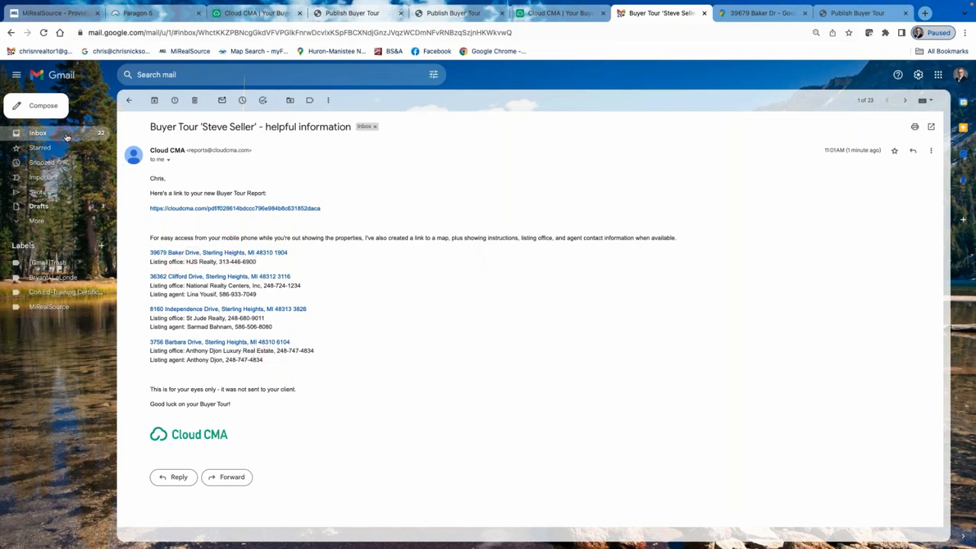
click(129, 100)
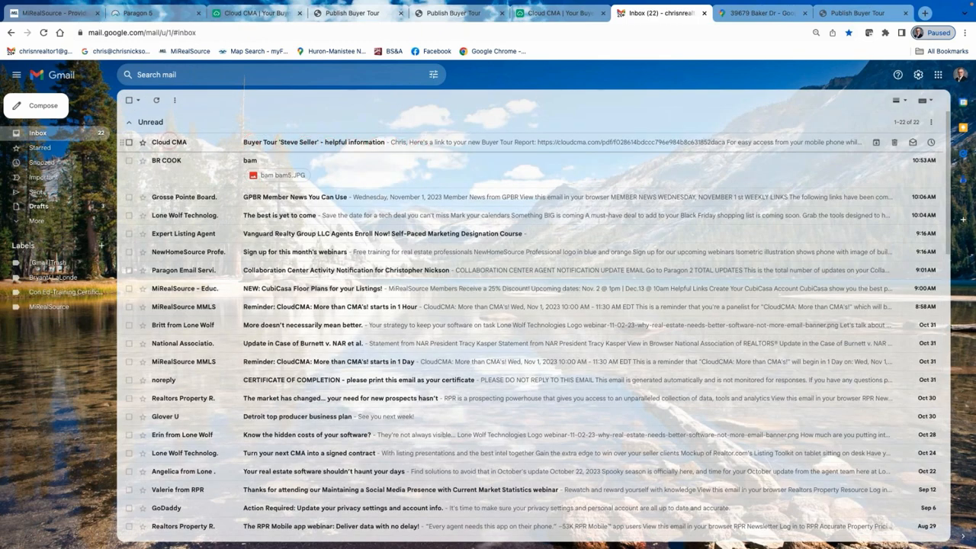
click(704, 13)
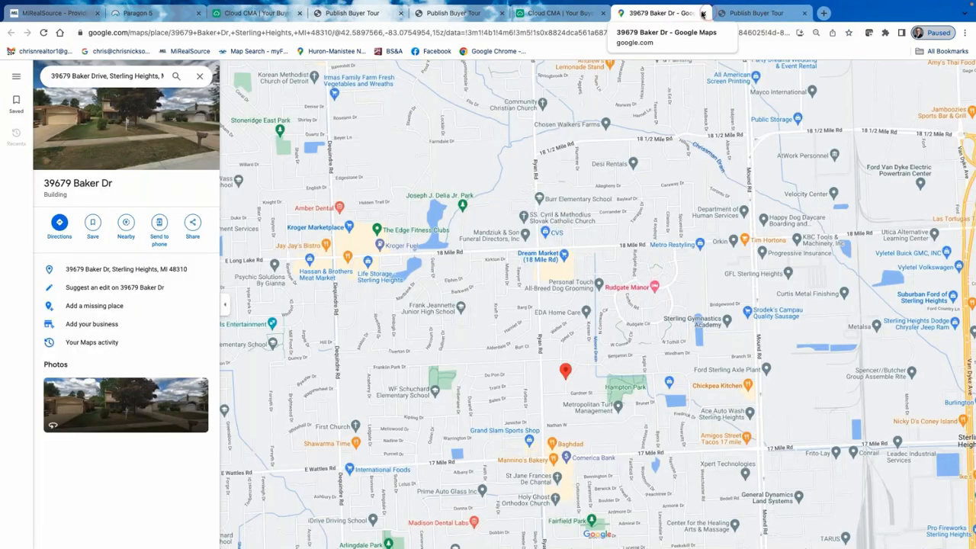
click(704, 13)
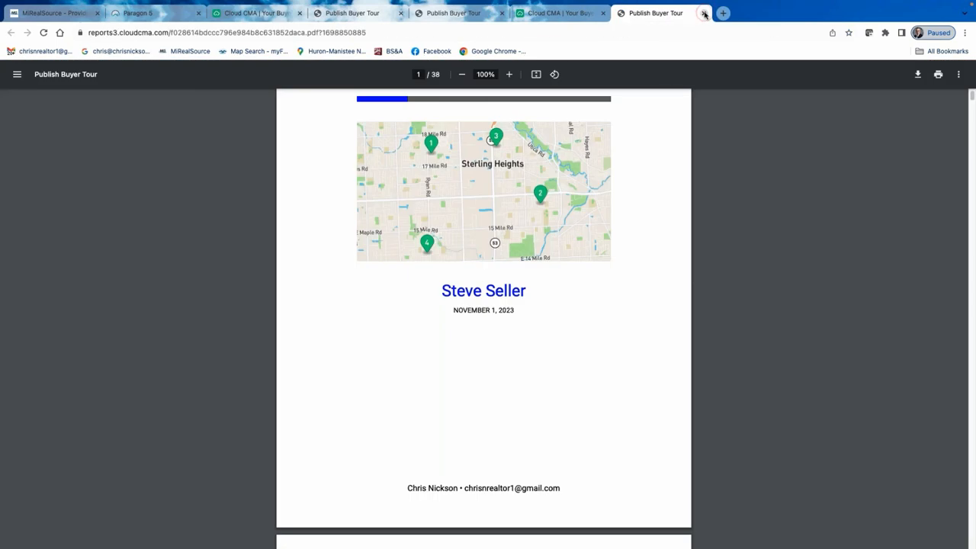
Close the leftover buyer tour PDF tabs and the duplicate Buyer Tours page, then go to Property Reports.
click(704, 13)
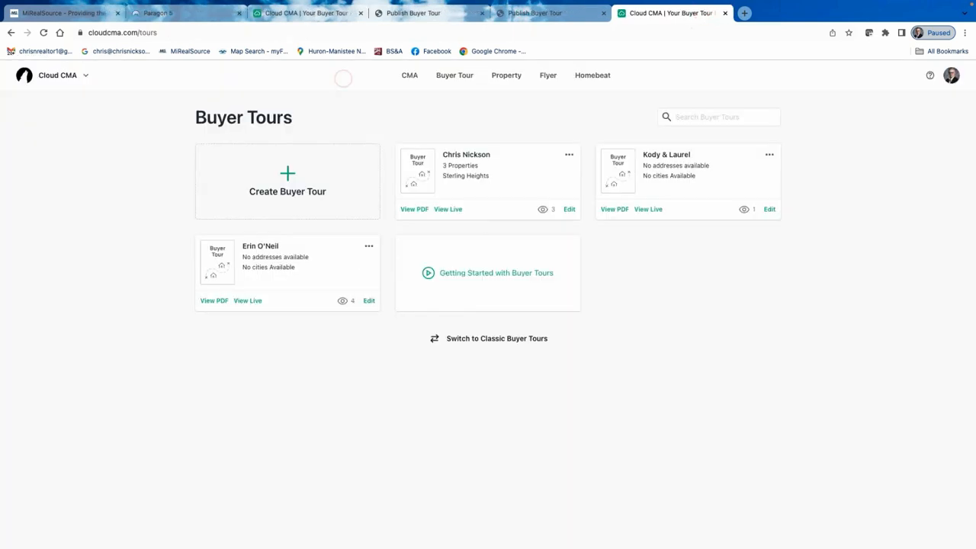
click(476, 13)
click(483, 13)
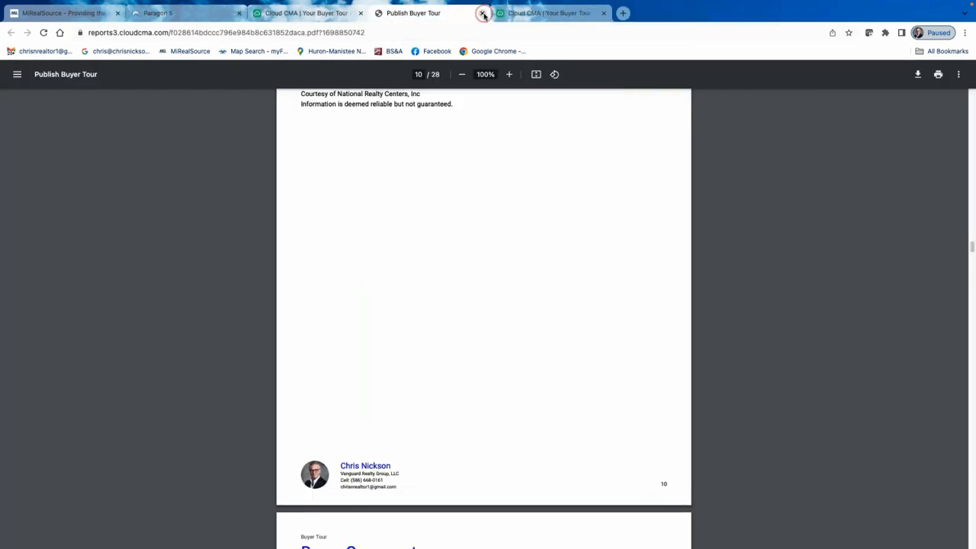
click(483, 13)
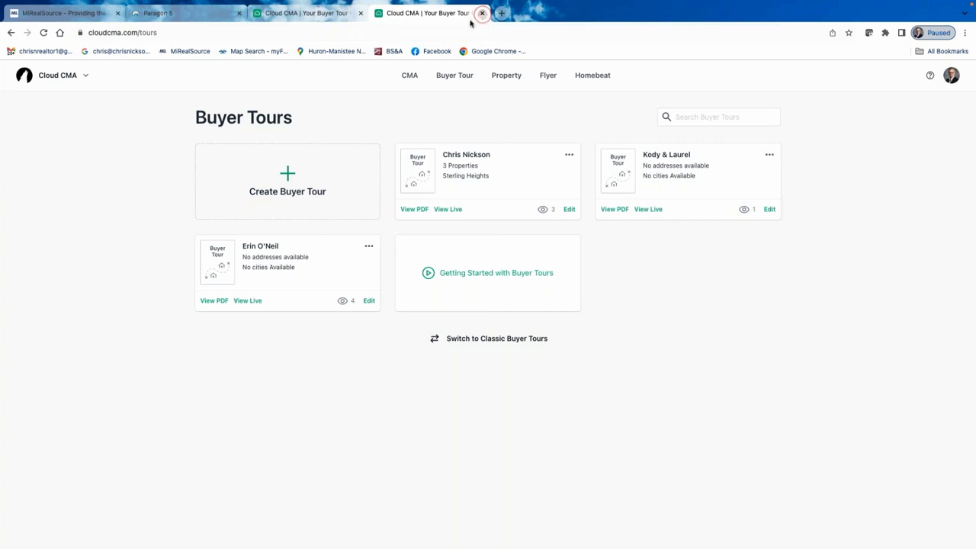
click(483, 13)
click(409, 75)
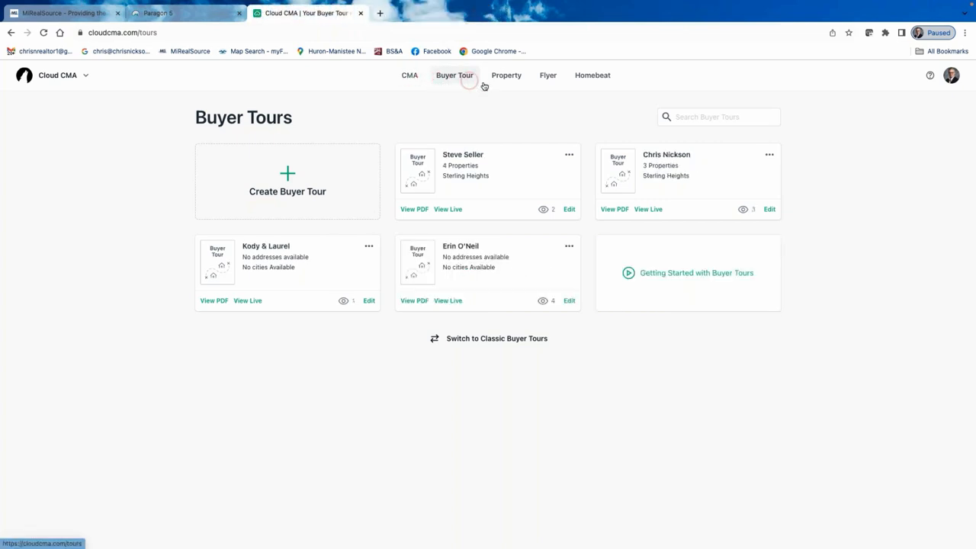
click(514, 73)
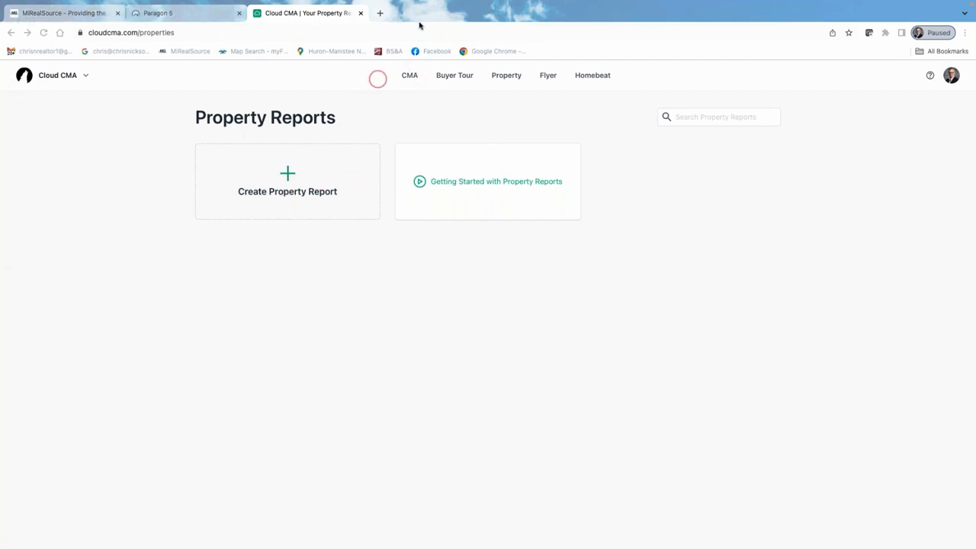
Start a new property report and enter the seller client's name, fixing the typo.
click(456, 126)
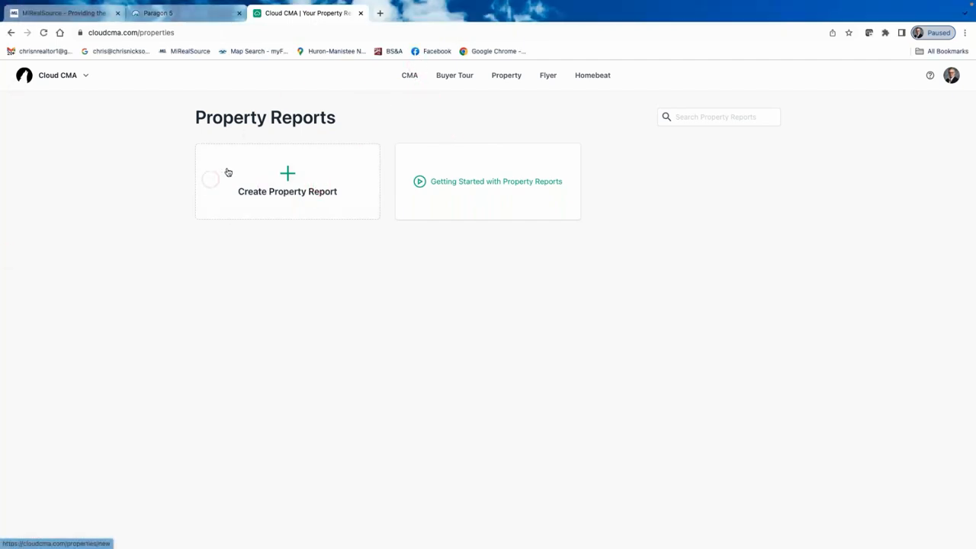
click(296, 185)
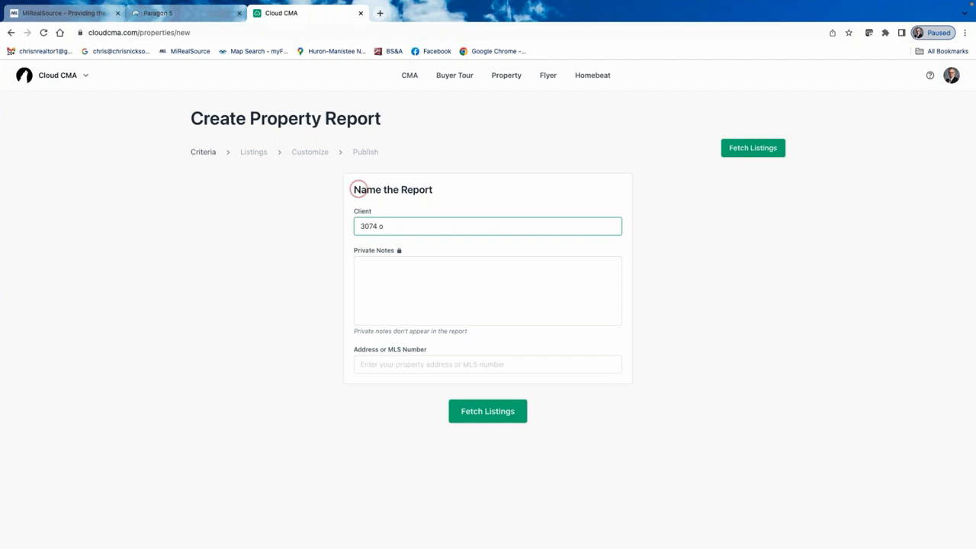
key(BackSpace)
key(BackSpace)
key(BackSpace)
text(teve Sel)
click(358, 226)
text(s)
Choose the Barton Drive, Sterling Heights property and fetch its single $350,000 listing.
click(392, 364)
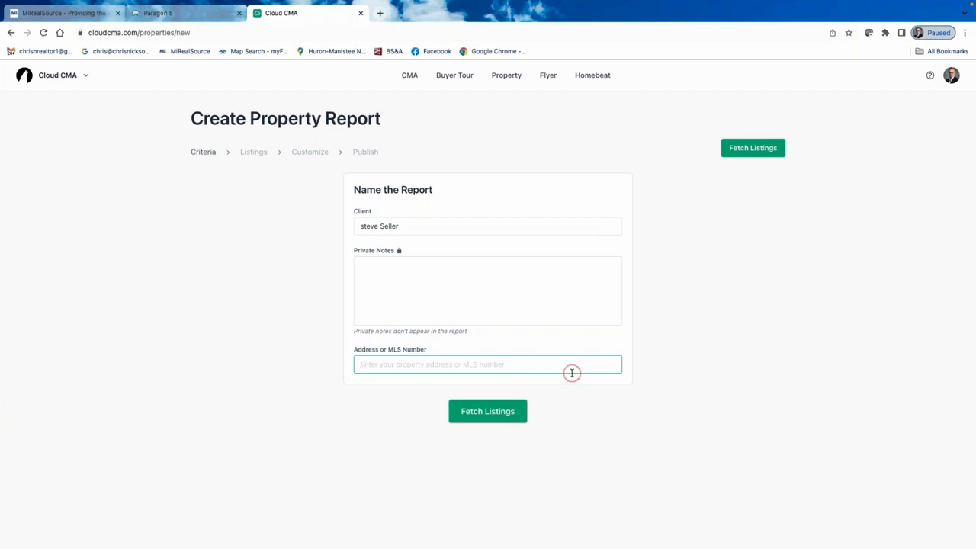
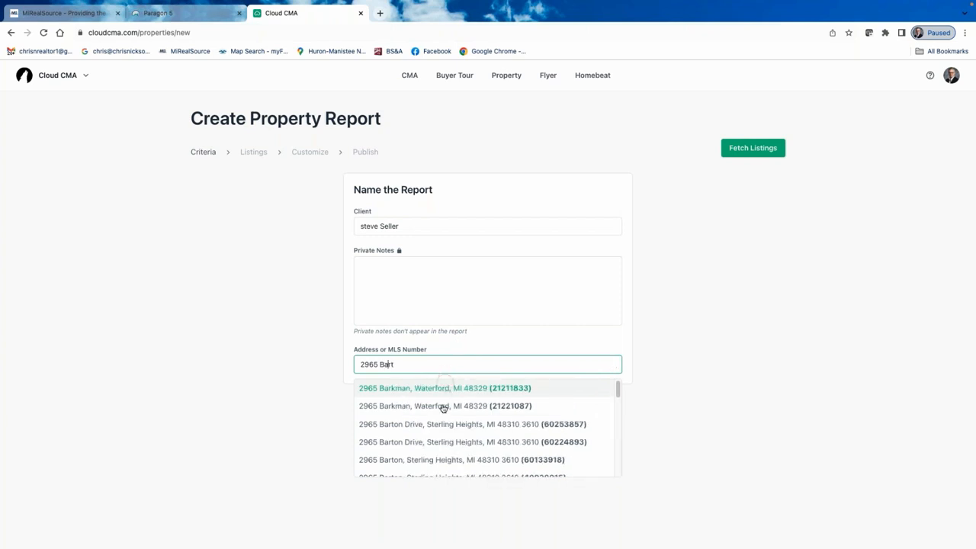
click(470, 426)
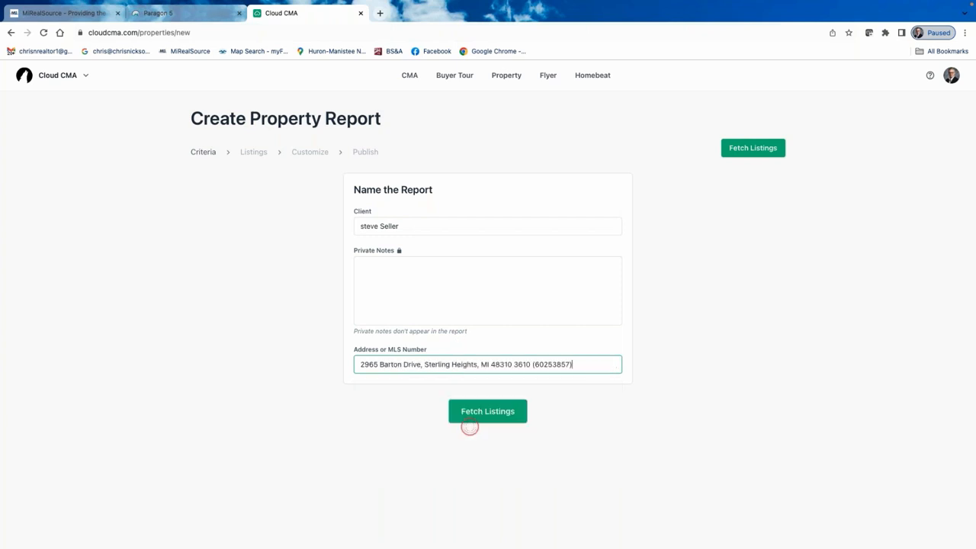
click(484, 412)
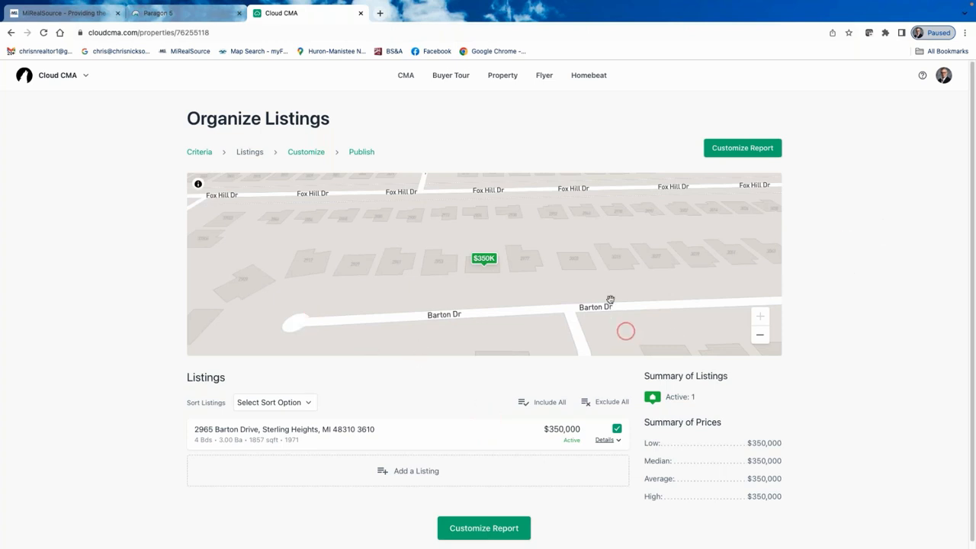
Continue from Organize Listings to the report's customization step.
scroll(432, 267, down, 1)
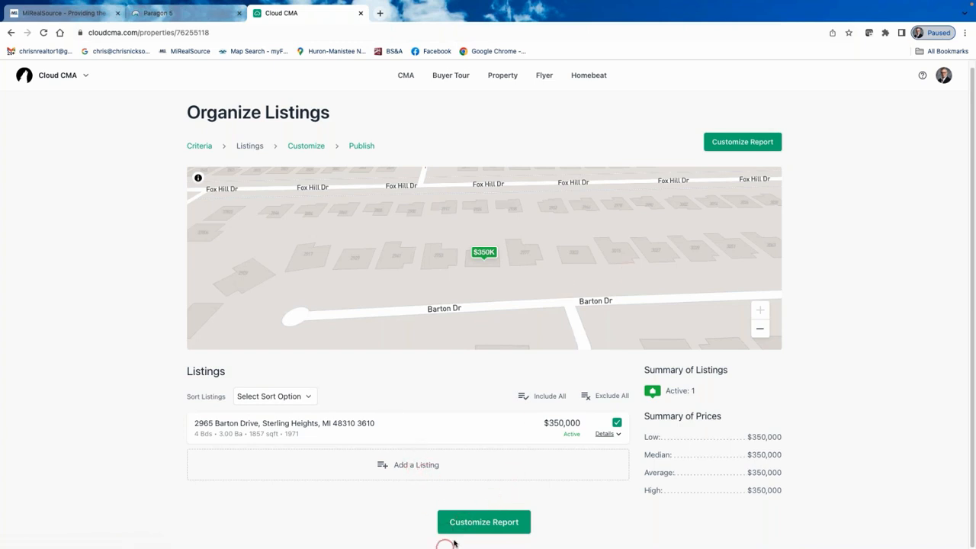
click(756, 141)
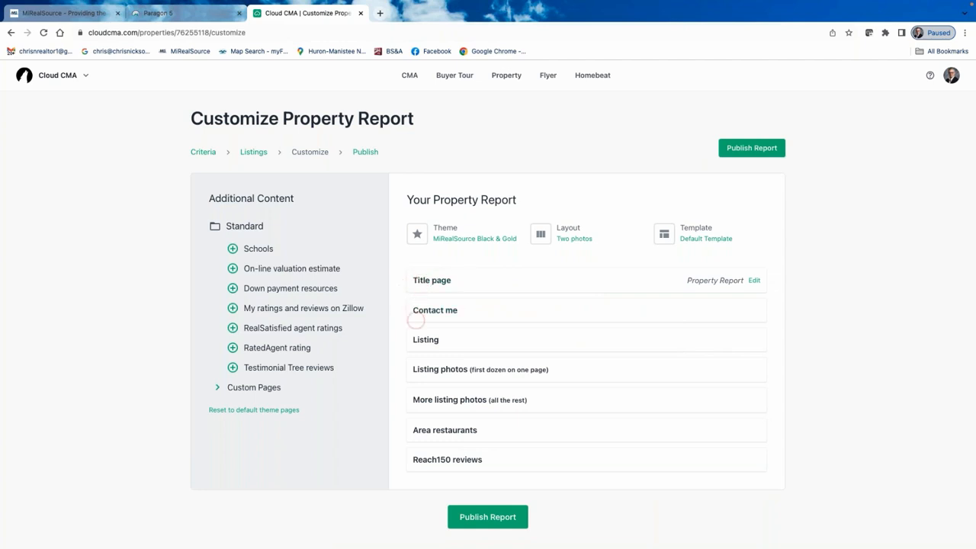
Remove the Reach150 reviews page and add a Schools page to the report.
mouse_move(460, 430)
mouse_move(438, 461)
click(397, 459)
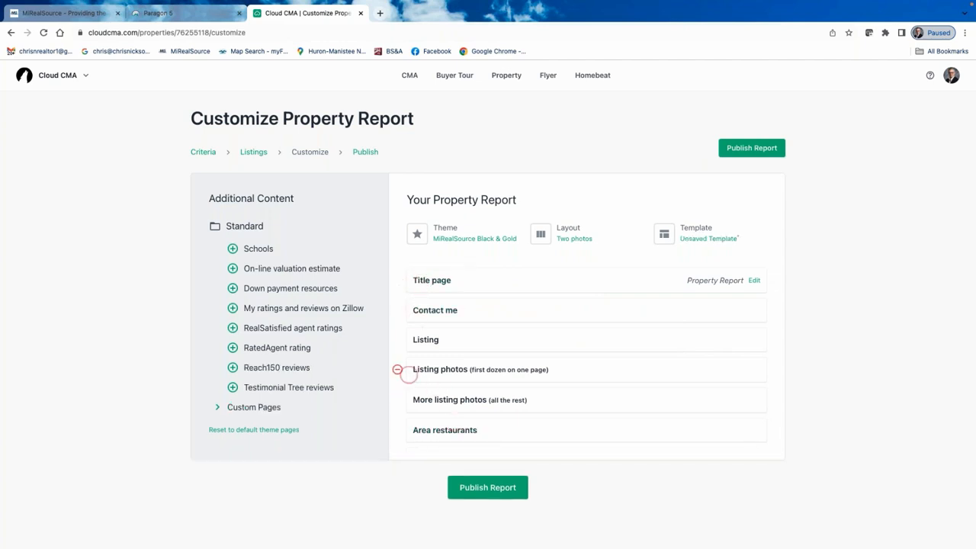
click(234, 249)
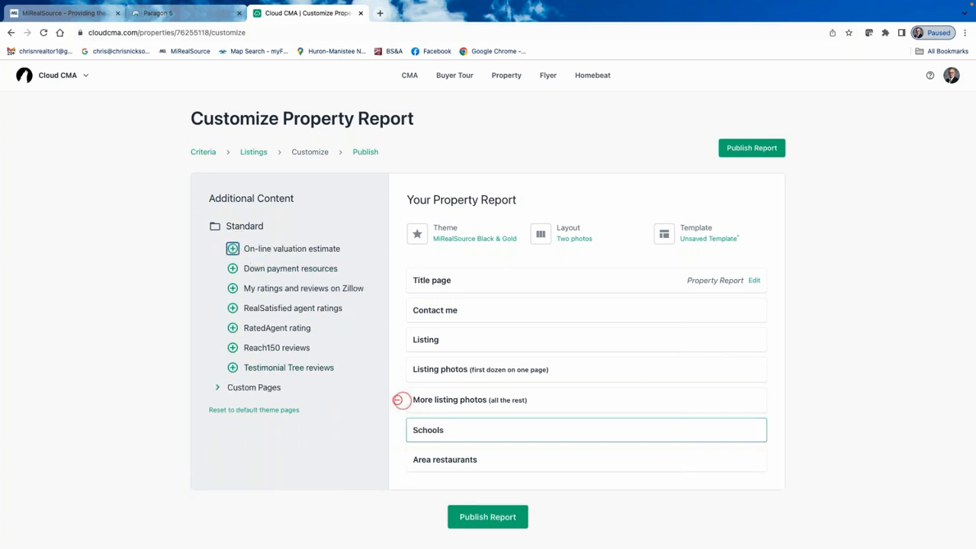
Set the report layout to Photo with max data.
mouse_move(451, 379)
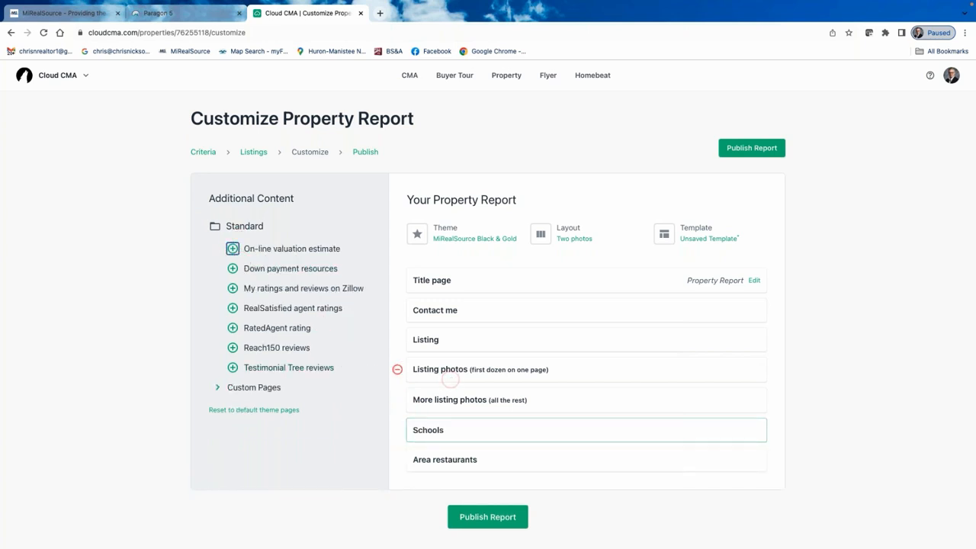
click(573, 238)
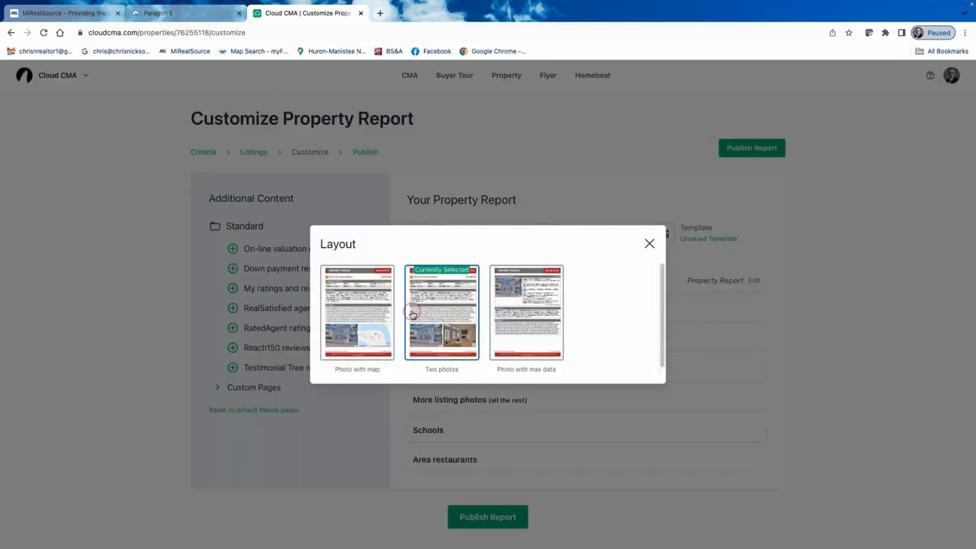
click(536, 336)
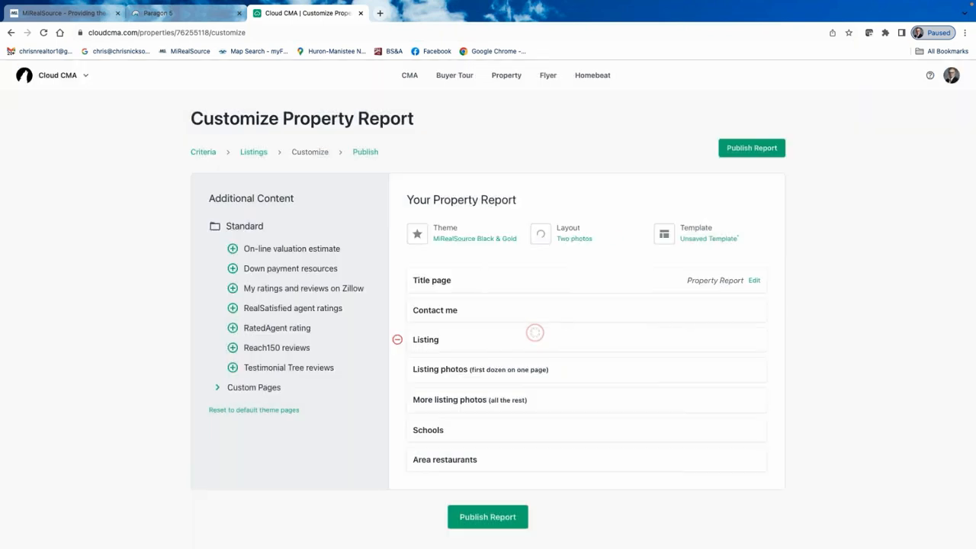
Apply the Modern Cabernet theme to the report.
click(455, 232)
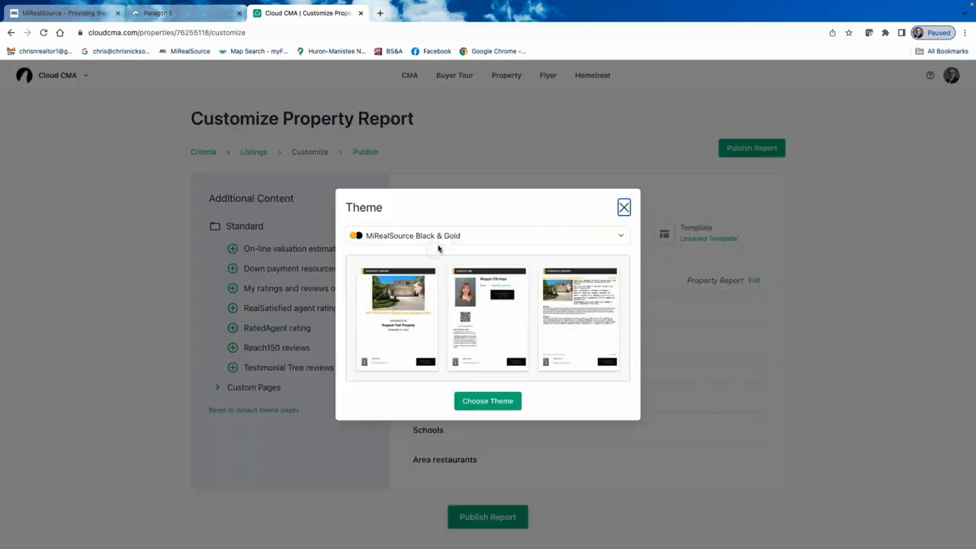
click(624, 236)
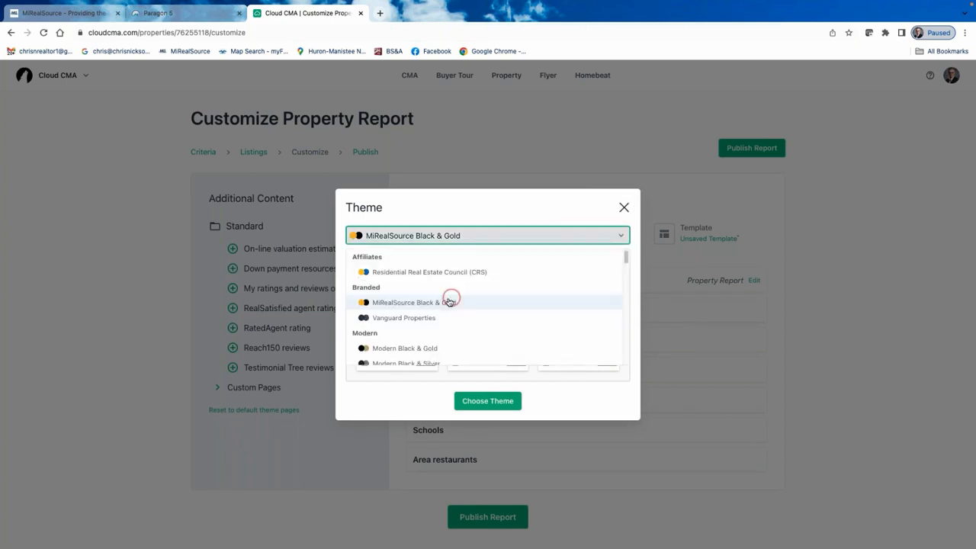
scroll(450, 302, down, 3)
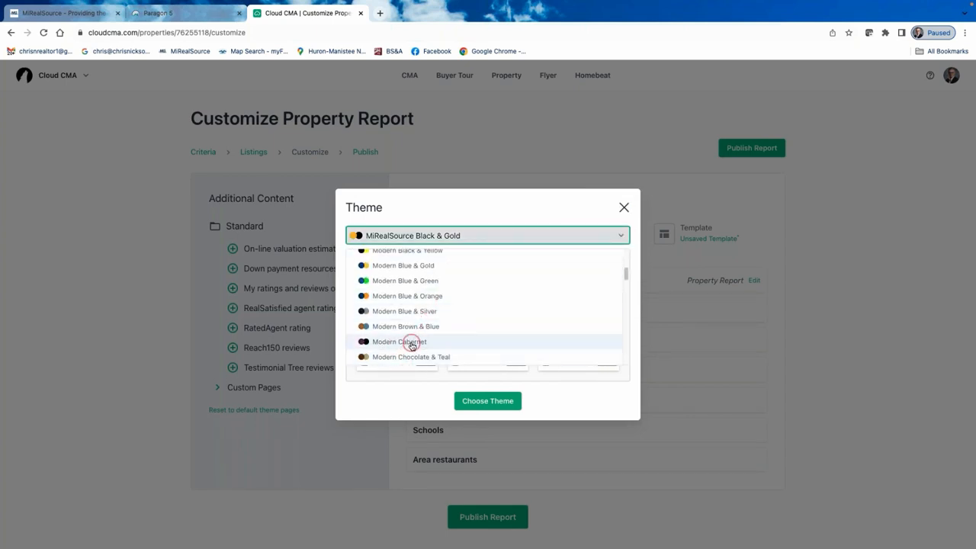
click(412, 342)
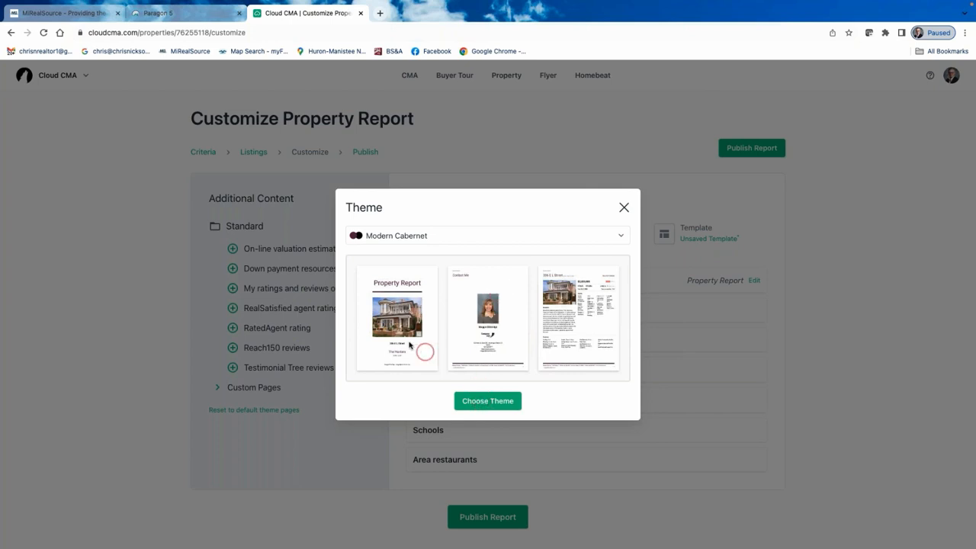
click(489, 403)
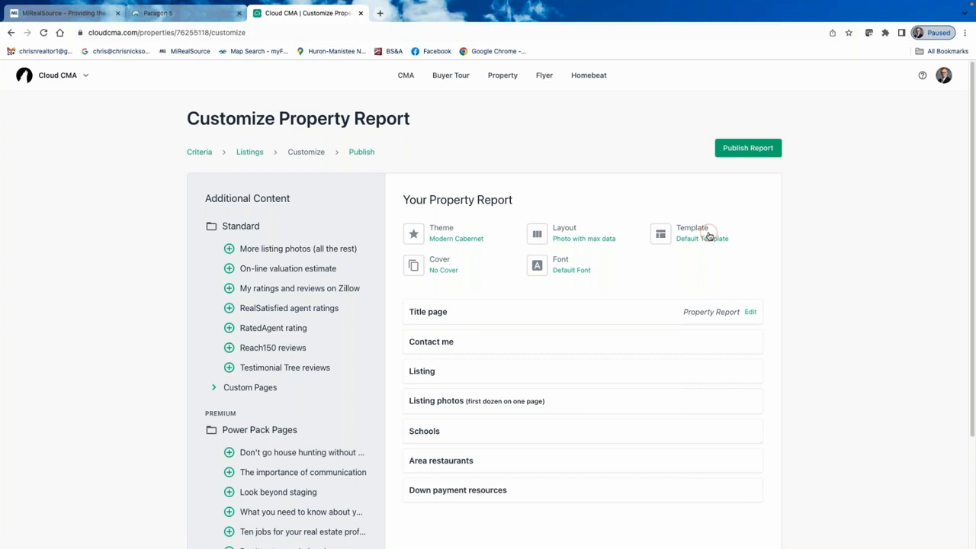
Publish the property report and view its seven-page PDF.
click(752, 147)
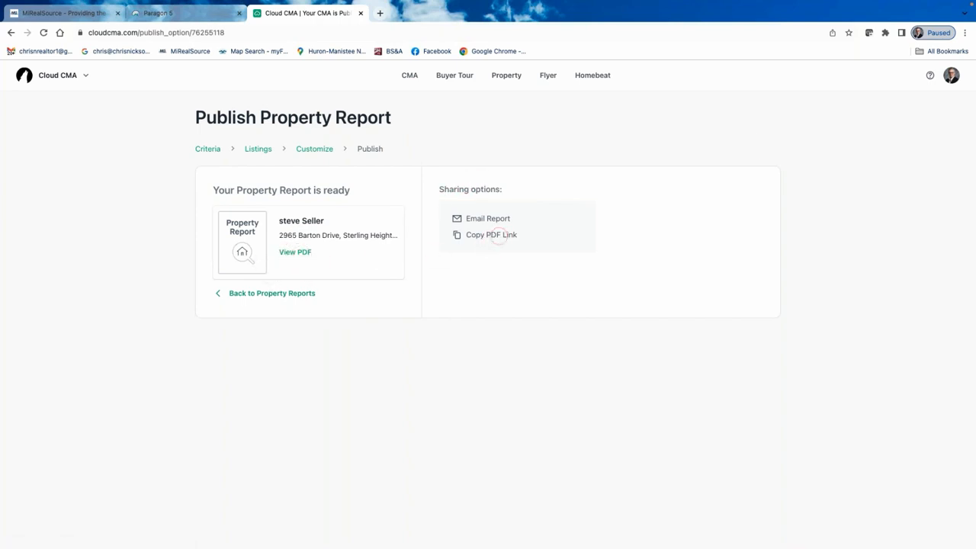
click(293, 253)
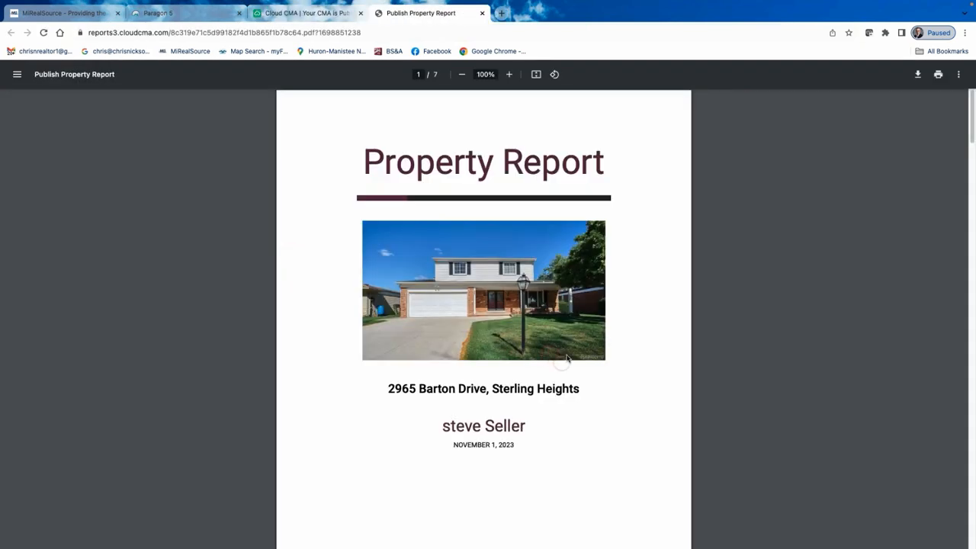
scroll(600, 305, down, 5)
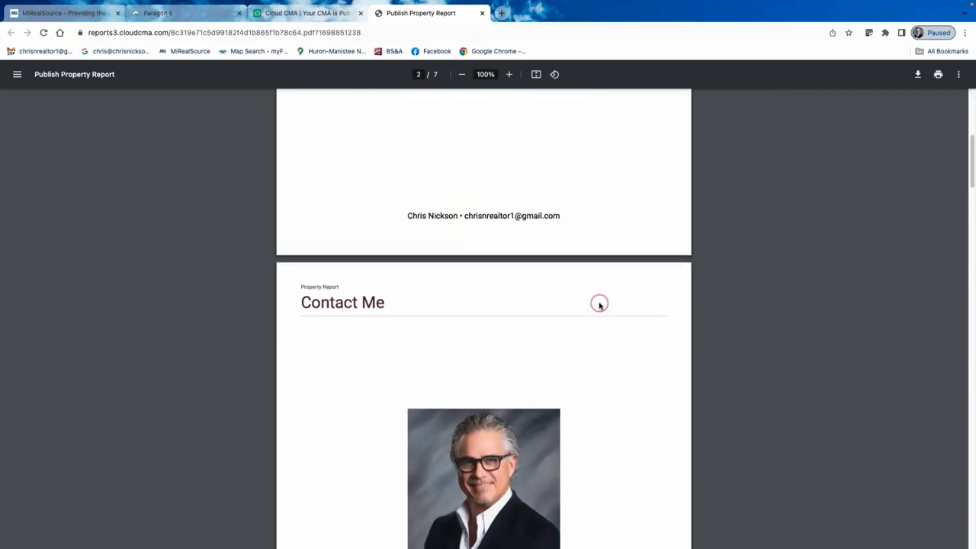
scroll(600, 305, down, 8)
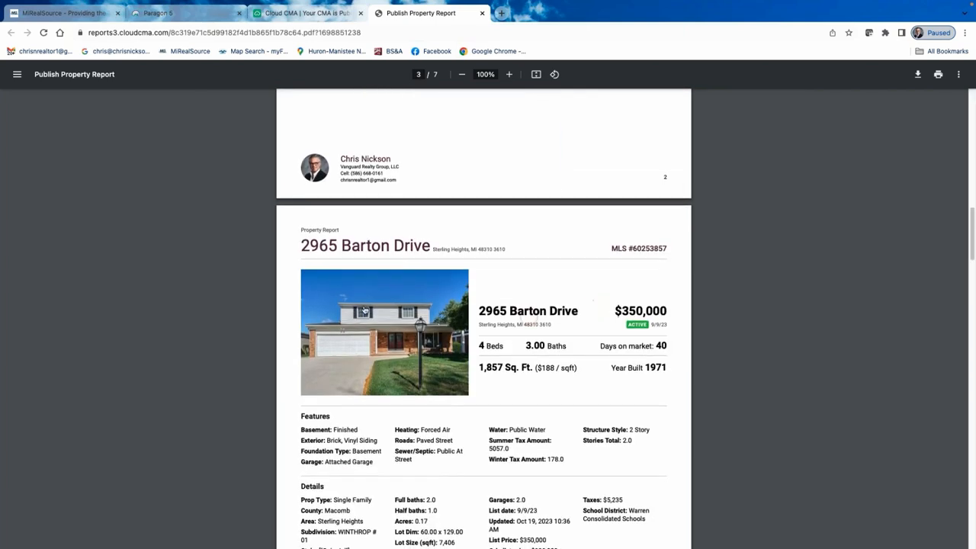
scroll(582, 290, down, 3)
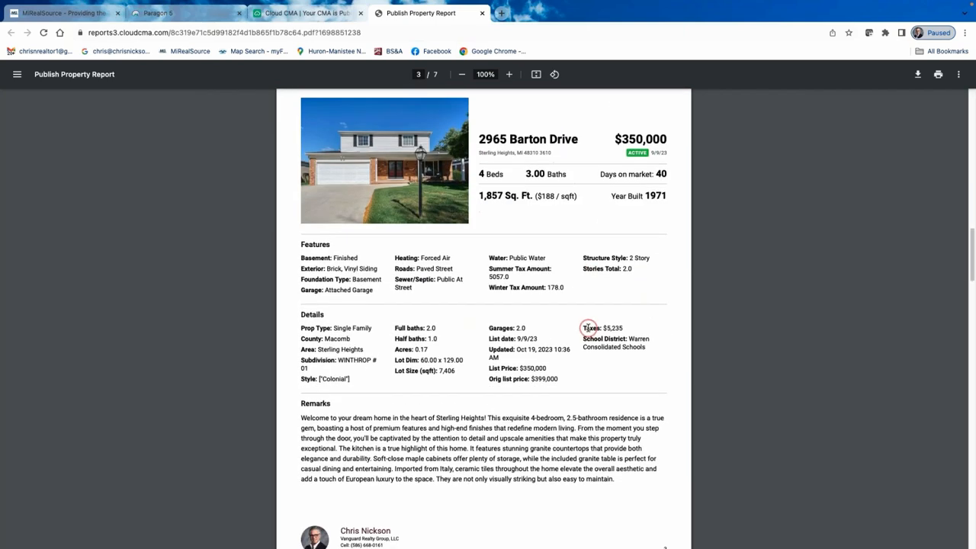
scroll(587, 328, down, 10)
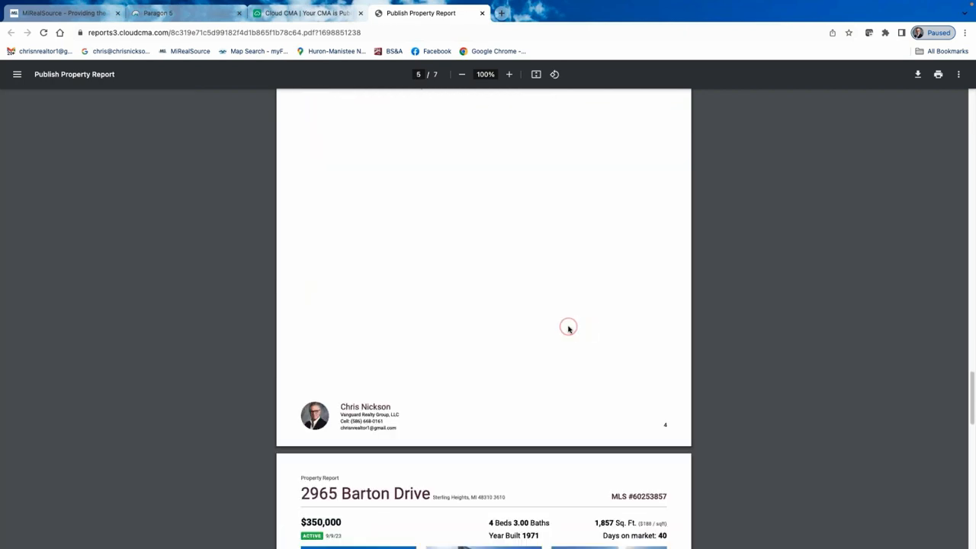
scroll(556, 336, down, 10)
scroll(505, 337, down, 3)
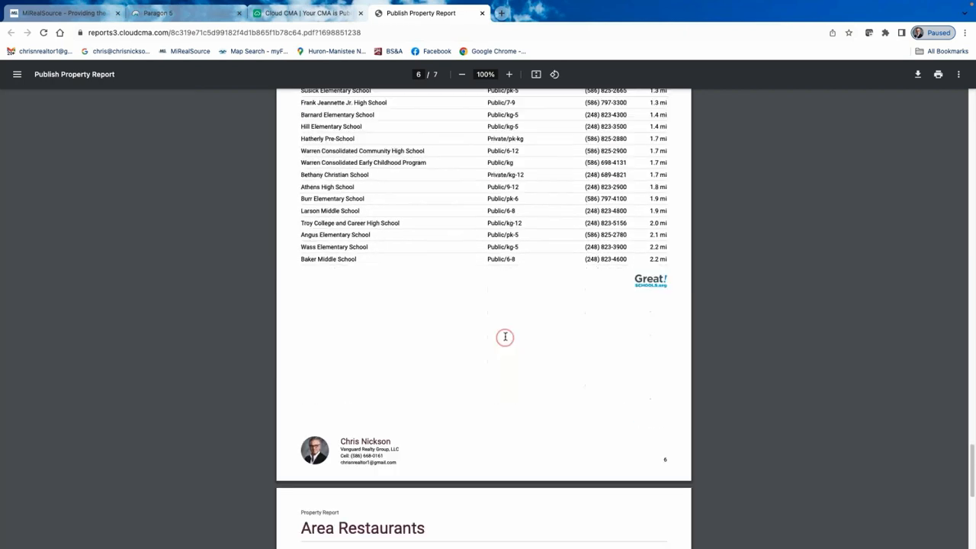
scroll(505, 337, down, 8)
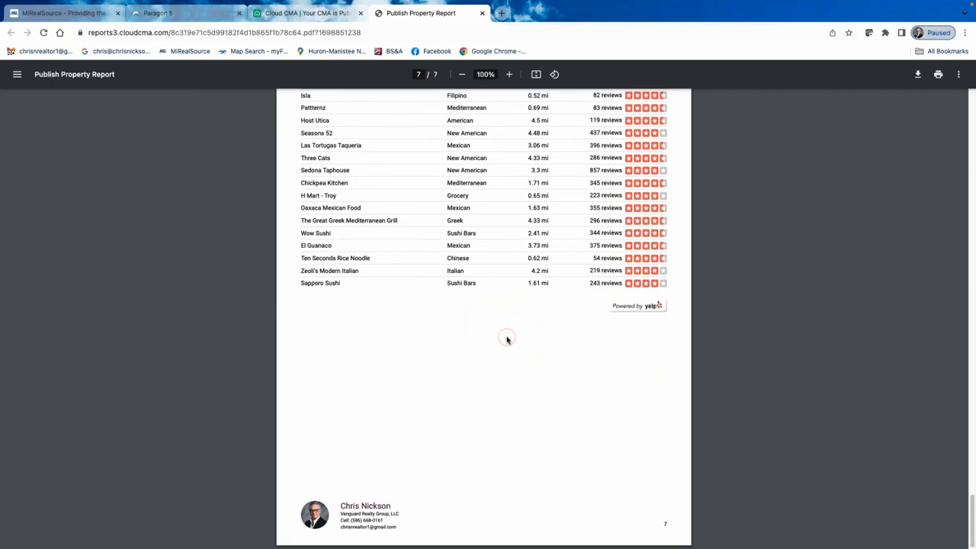
scroll(509, 334, up, 15)
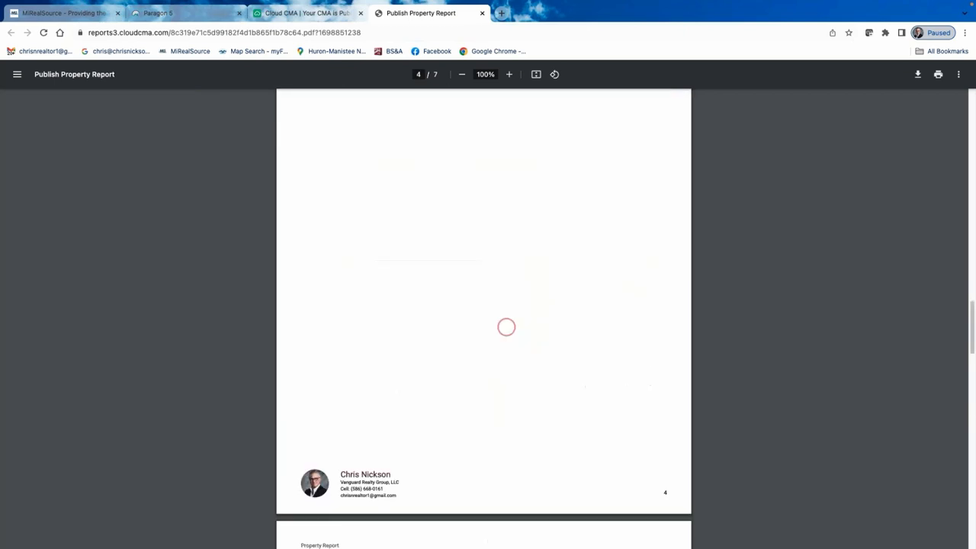
scroll(506, 328, down, 5)
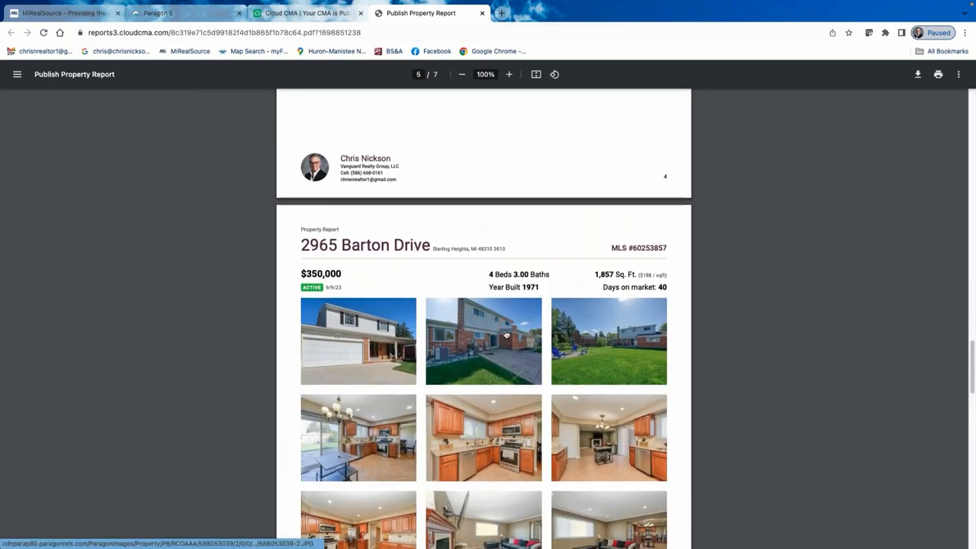
scroll(505, 335, down, 7)
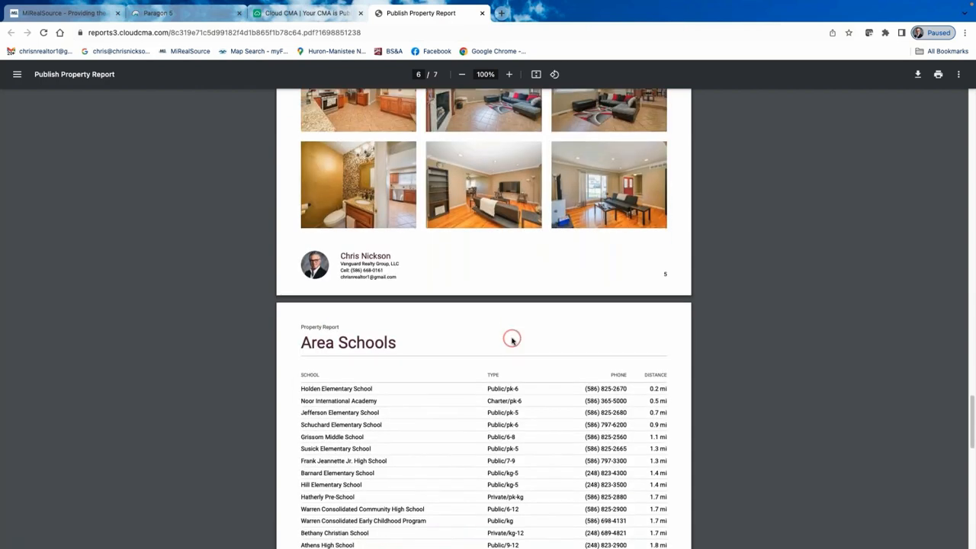
scroll(511, 336, up, 3)
scroll(509, 328, up, 5)
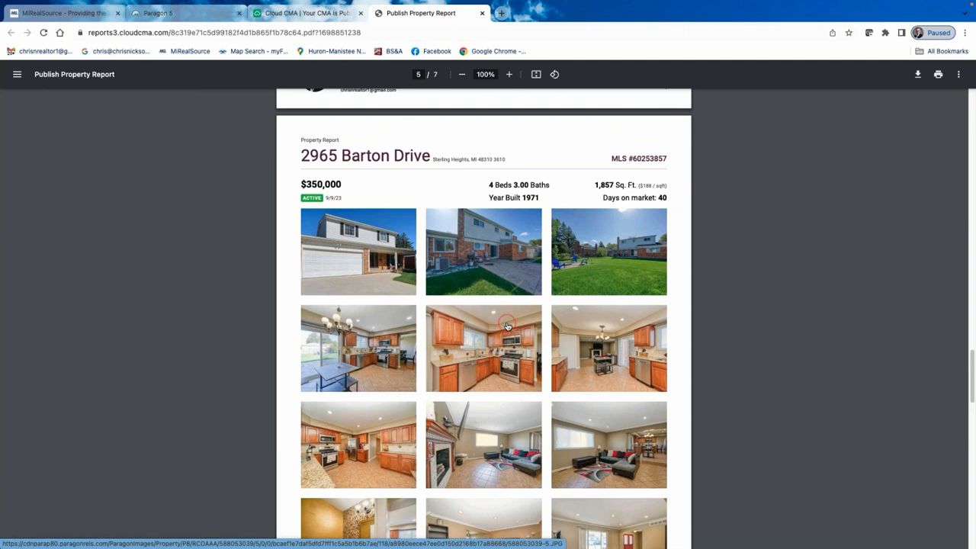
scroll(525, 324, up, 14)
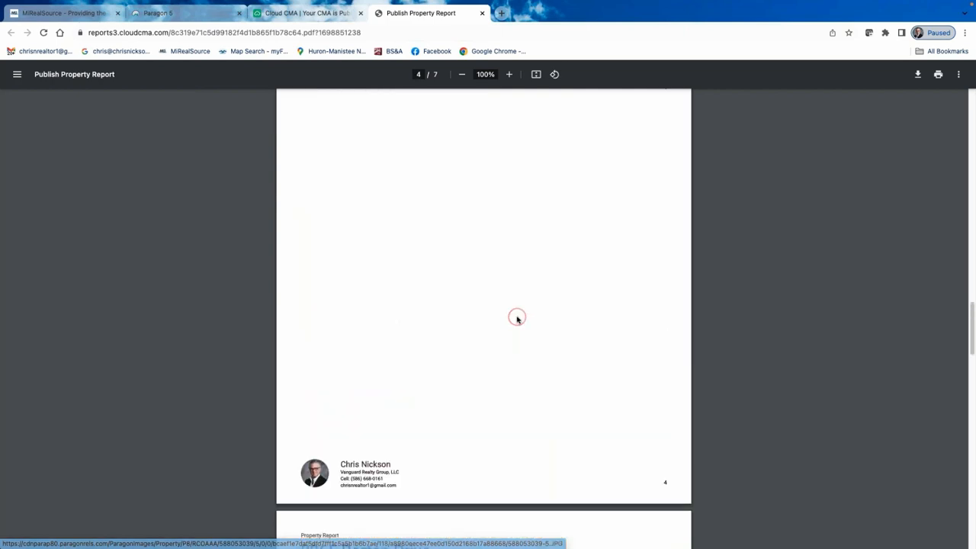
scroll(500, 311, up, 5)
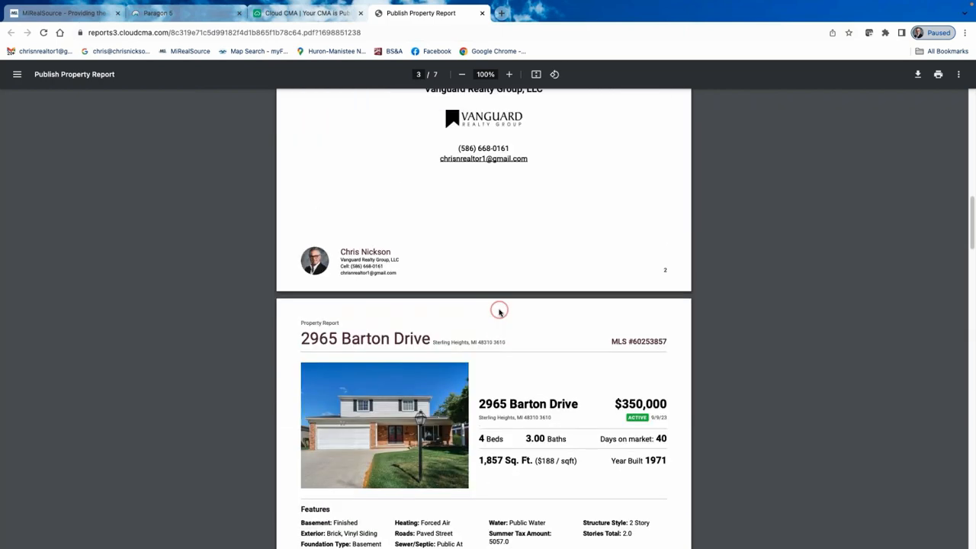
click(500, 311)
click(499, 311)
click(500, 311)
scroll(451, 251, up, 4)
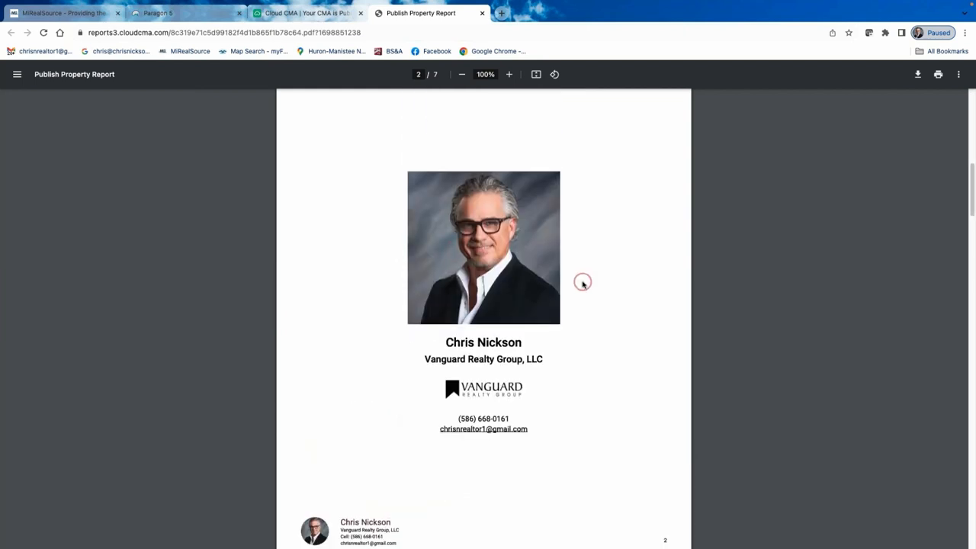
scroll(584, 286, up, 5)
scroll(584, 287, up, 3)
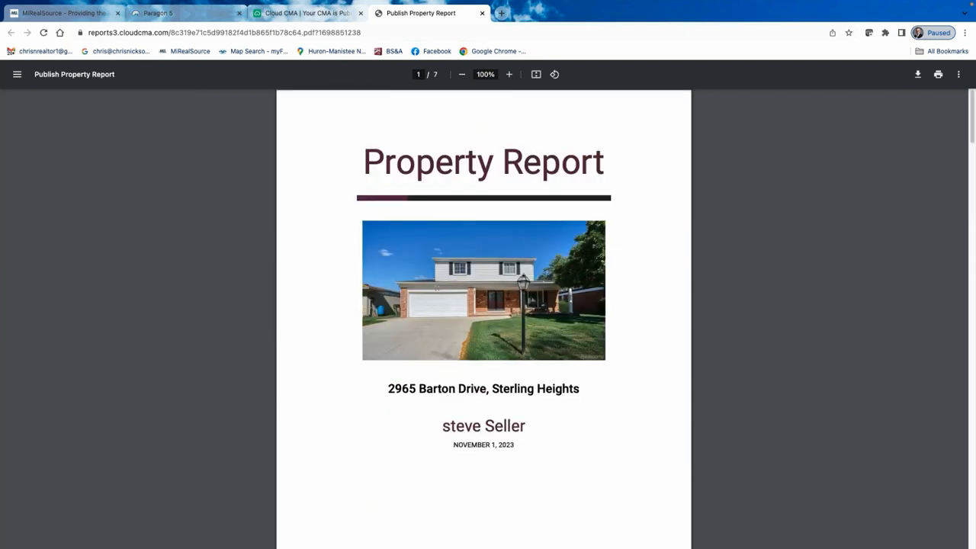
click(38, 53)
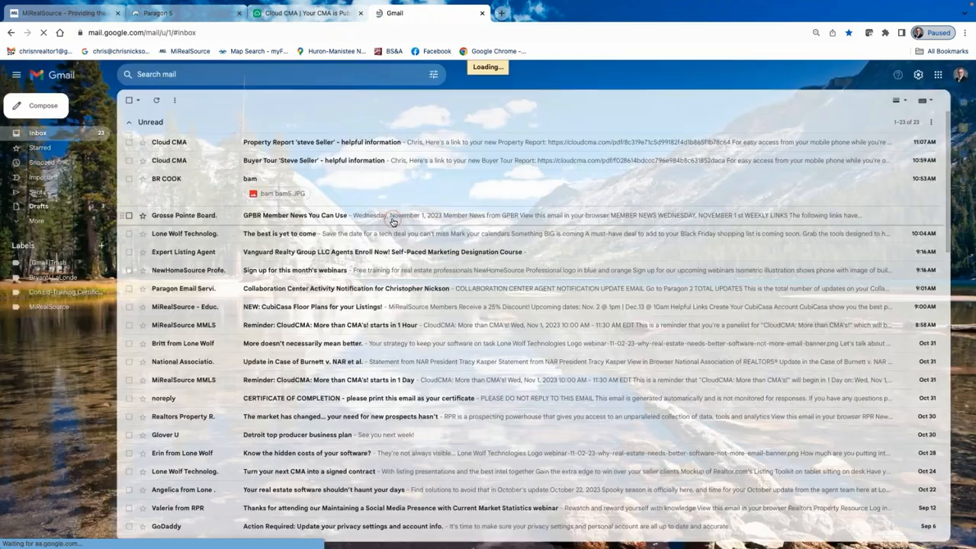
Open the Cloud CMA Property Report email, review its linked PDF, then close that tab.
click(316, 142)
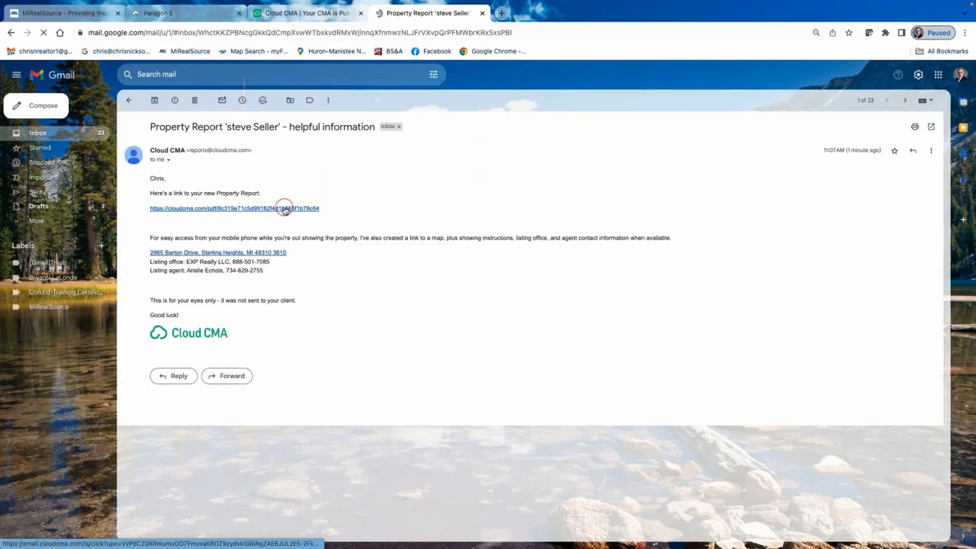
click(285, 209)
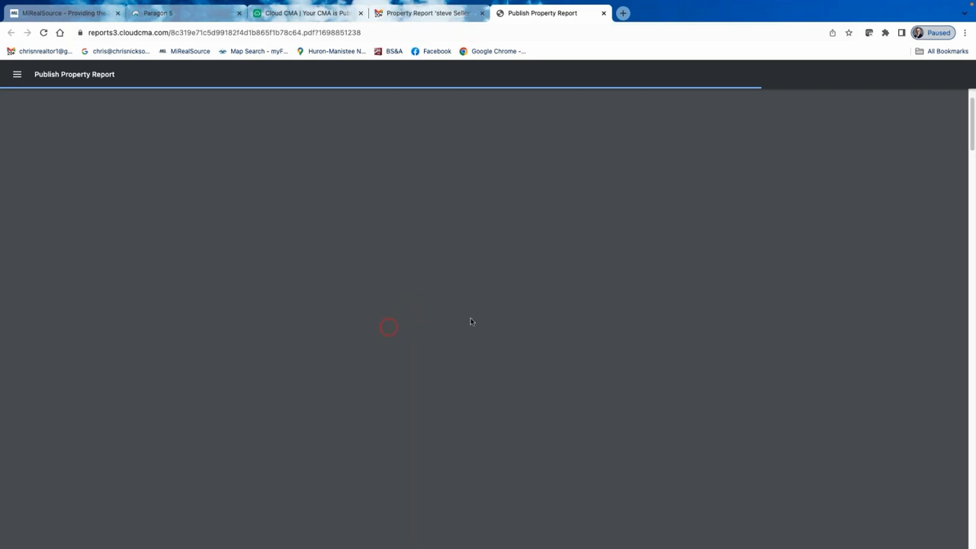
scroll(444, 306, down, 8)
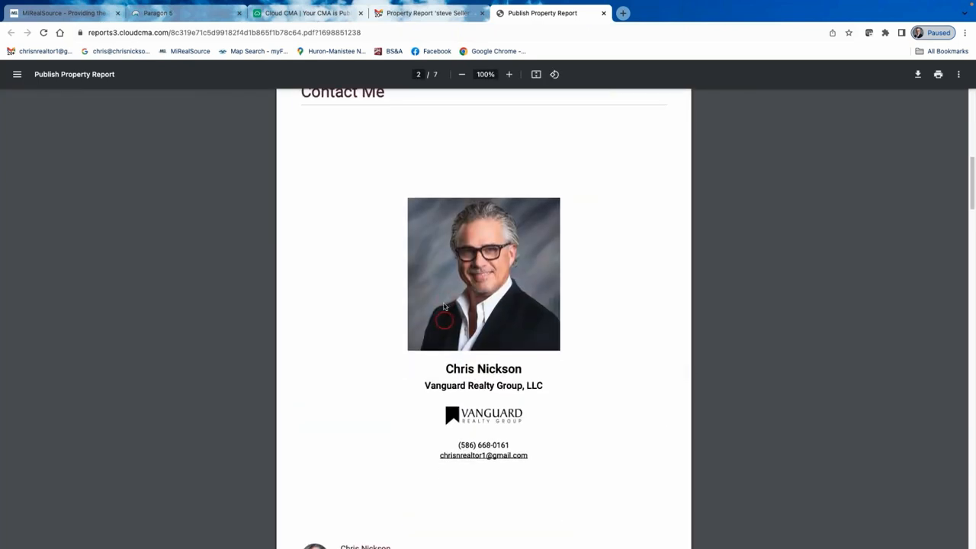
scroll(484, 122, up, 8)
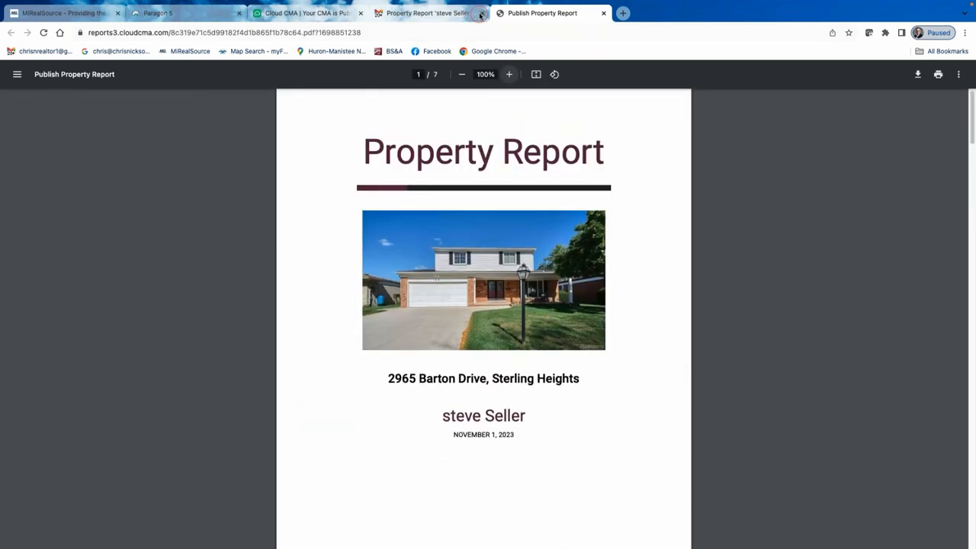
click(604, 13)
Reopen the seller's property report for editing and proceed to its Customize step.
click(306, 13)
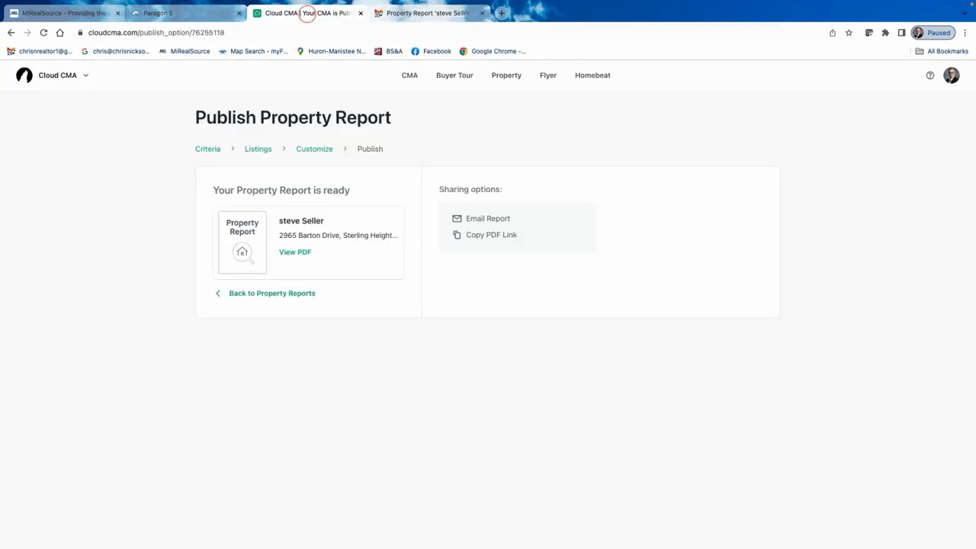
click(273, 293)
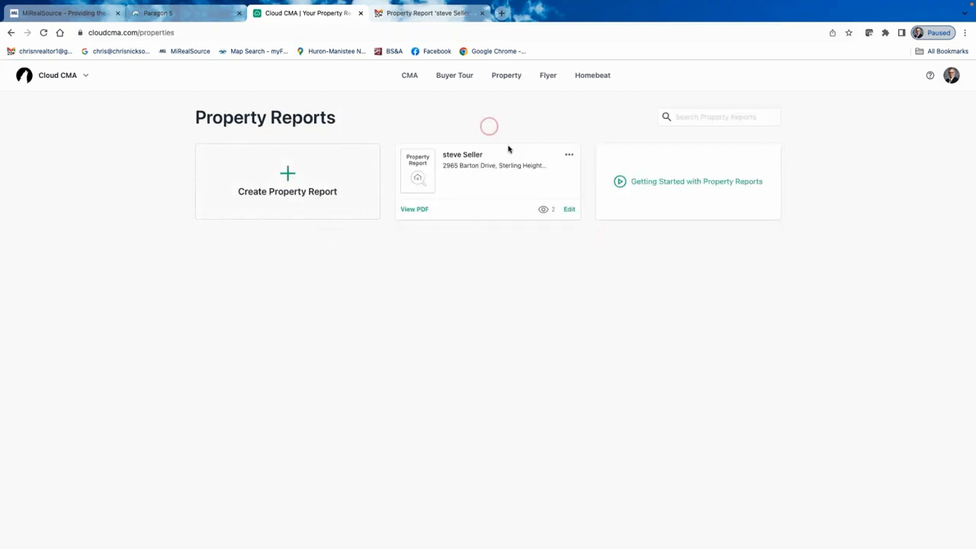
click(570, 211)
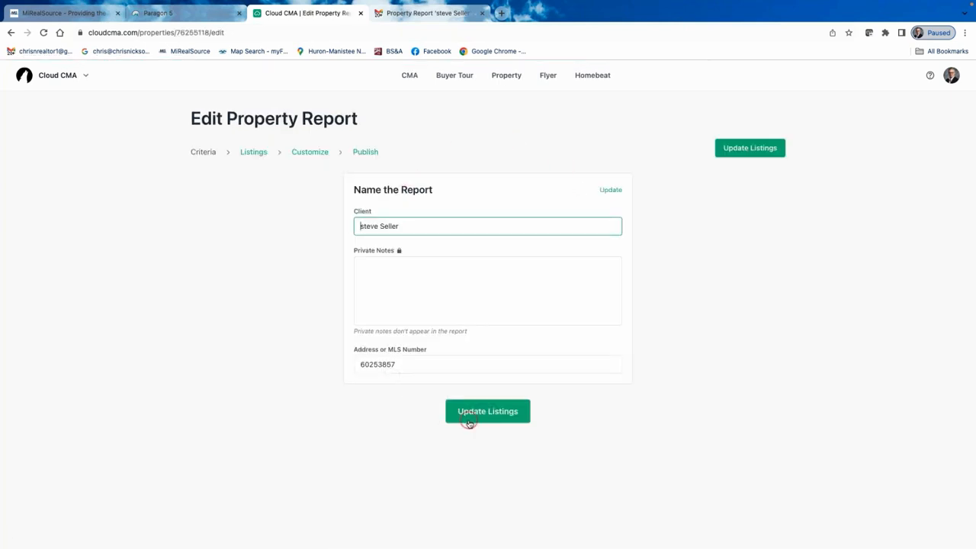
click(251, 153)
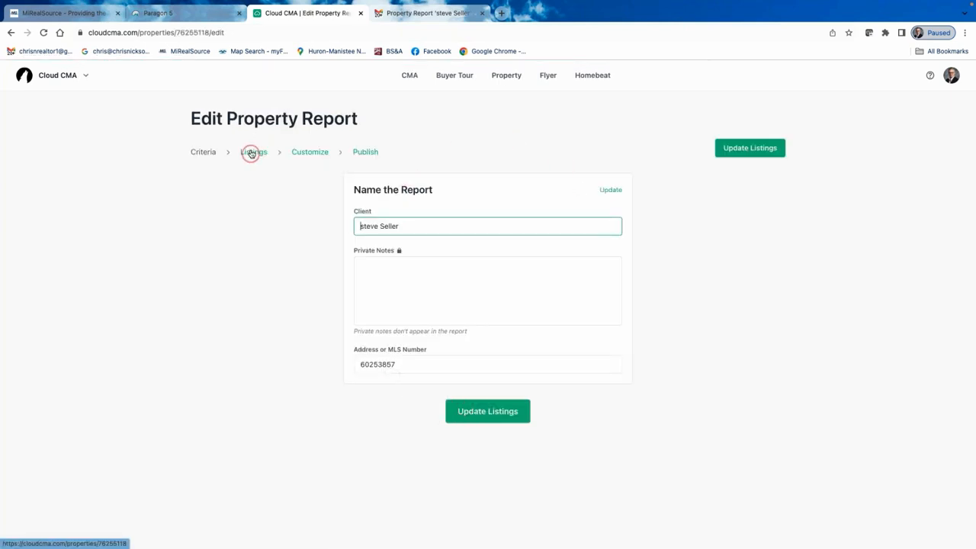
click(489, 423)
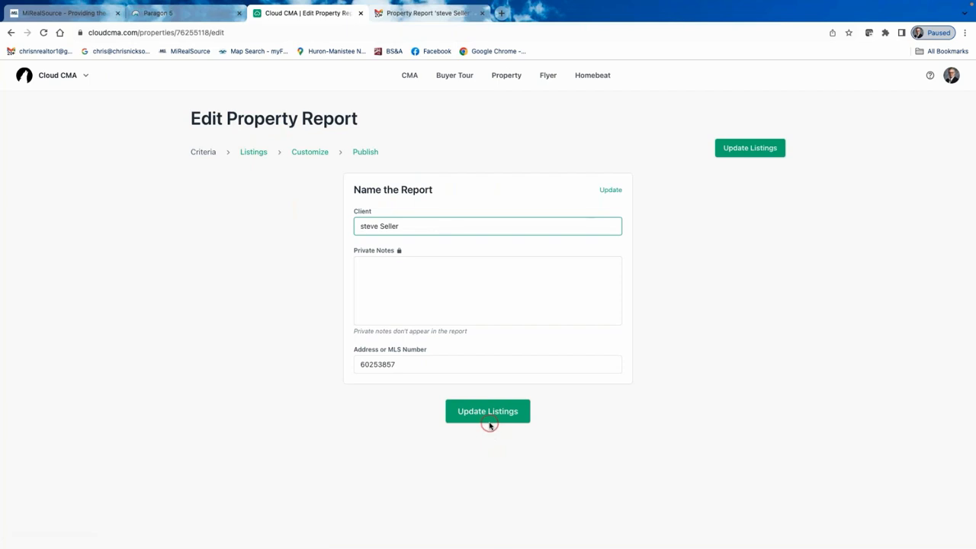
click(248, 152)
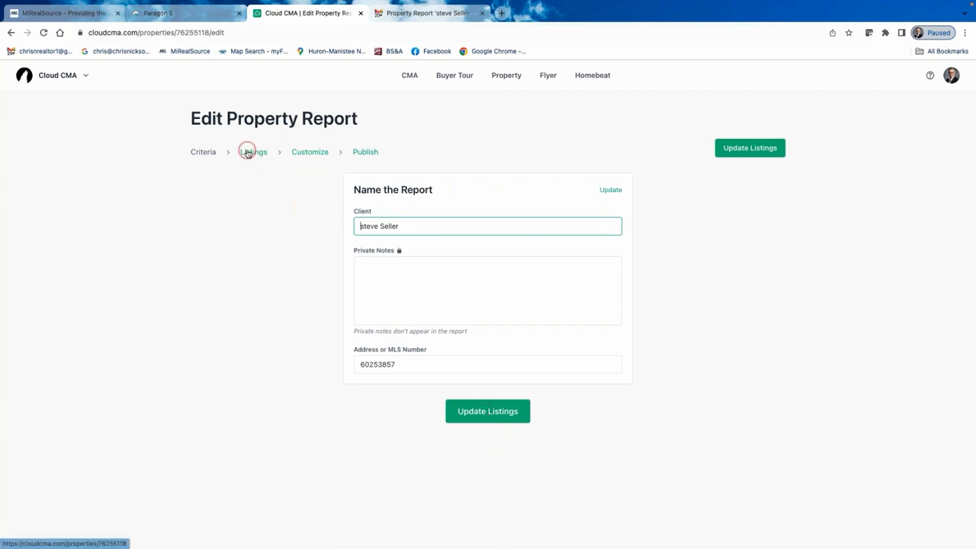
click(248, 153)
click(248, 153)
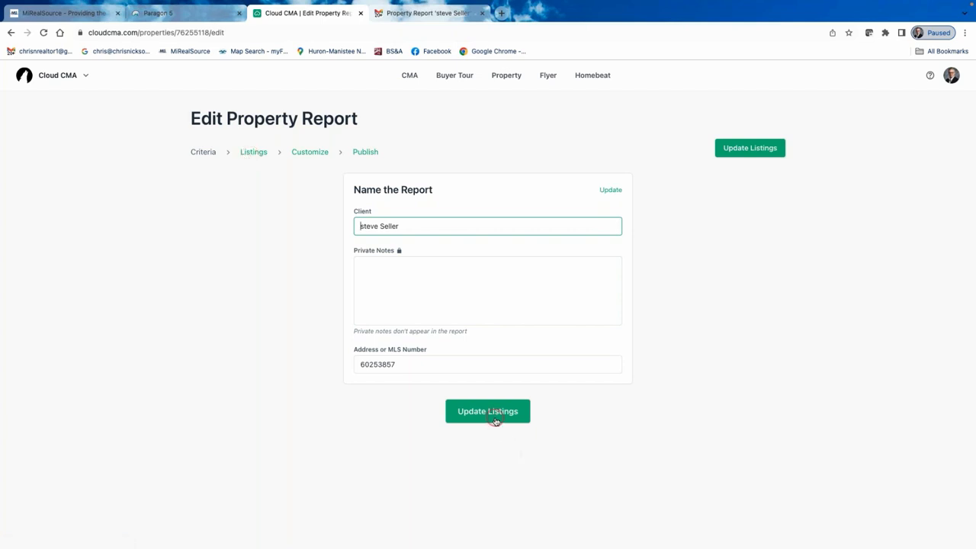
click(310, 153)
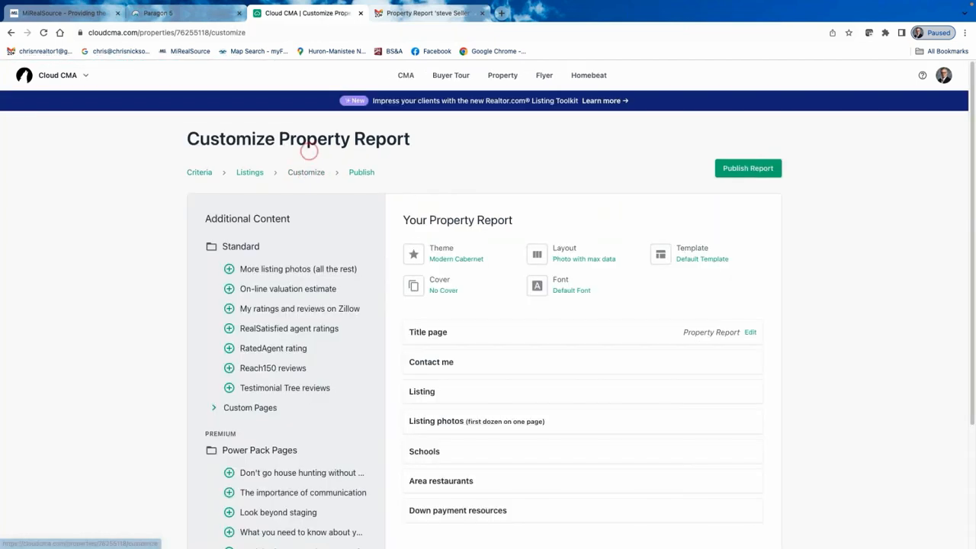
Add More listing photos after Listing photos and remove Down payment resources from the report.
mouse_move(552, 371)
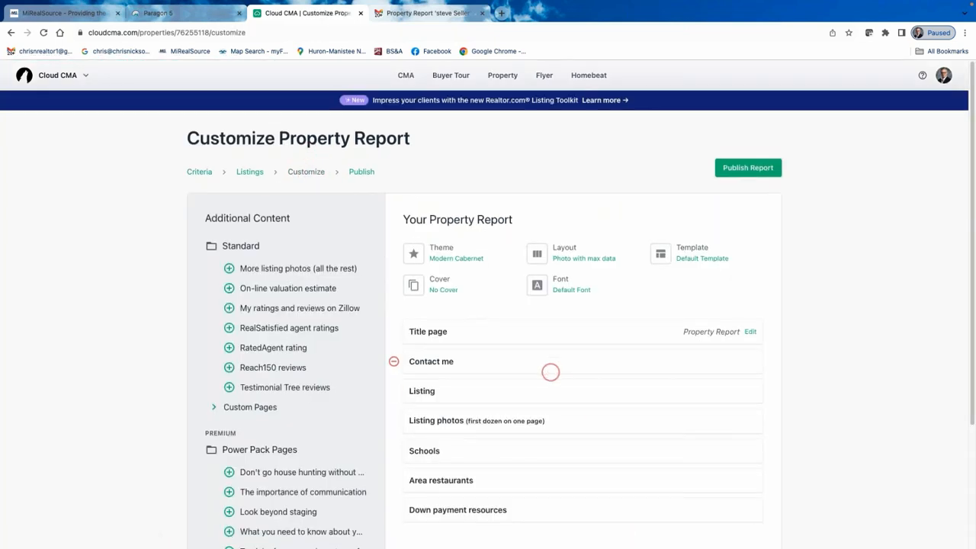
scroll(551, 372, down, 1)
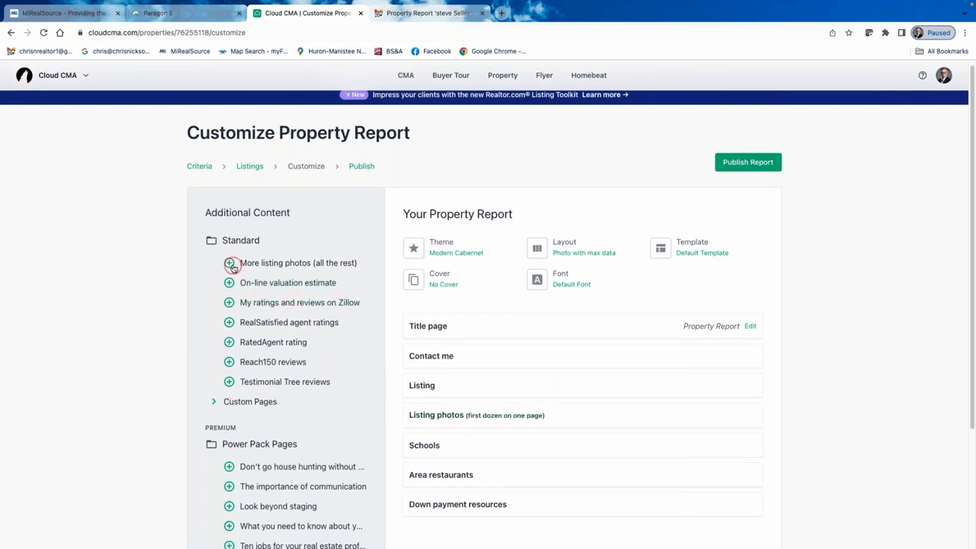
click(229, 263)
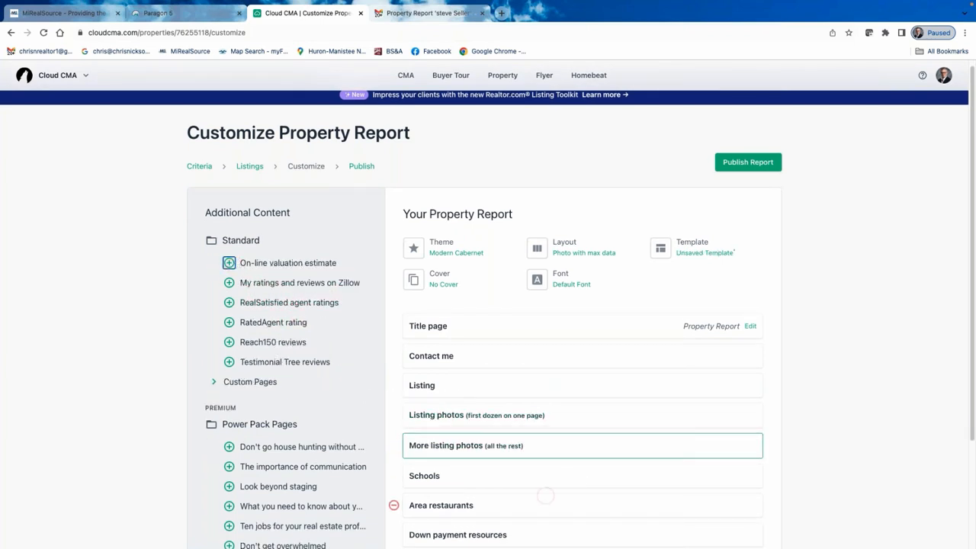
scroll(532, 471, down, 1)
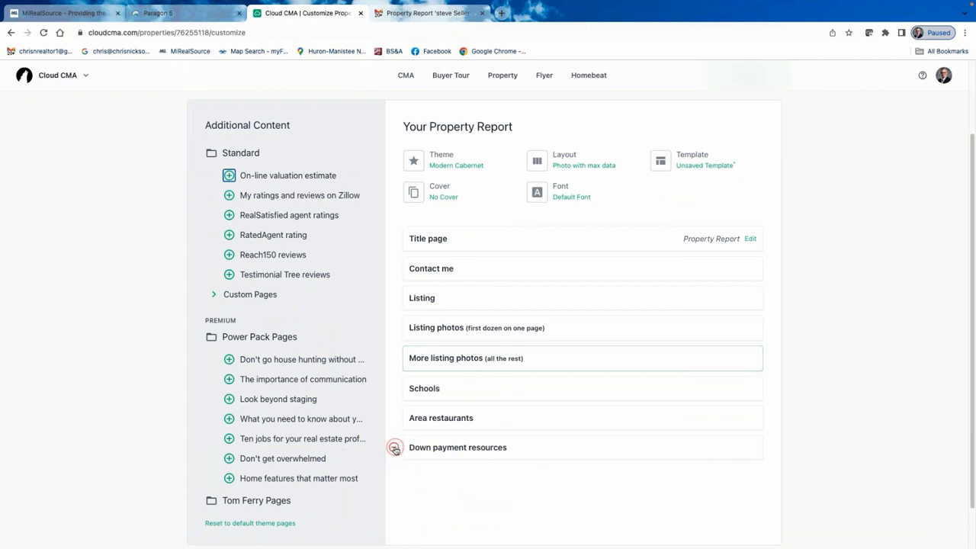
click(394, 447)
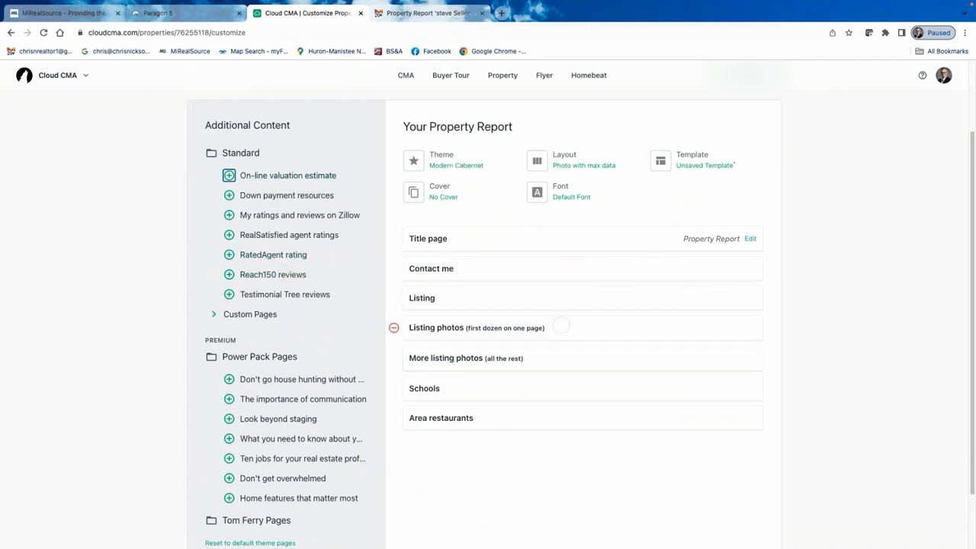
scroll(534, 340, up, 1)
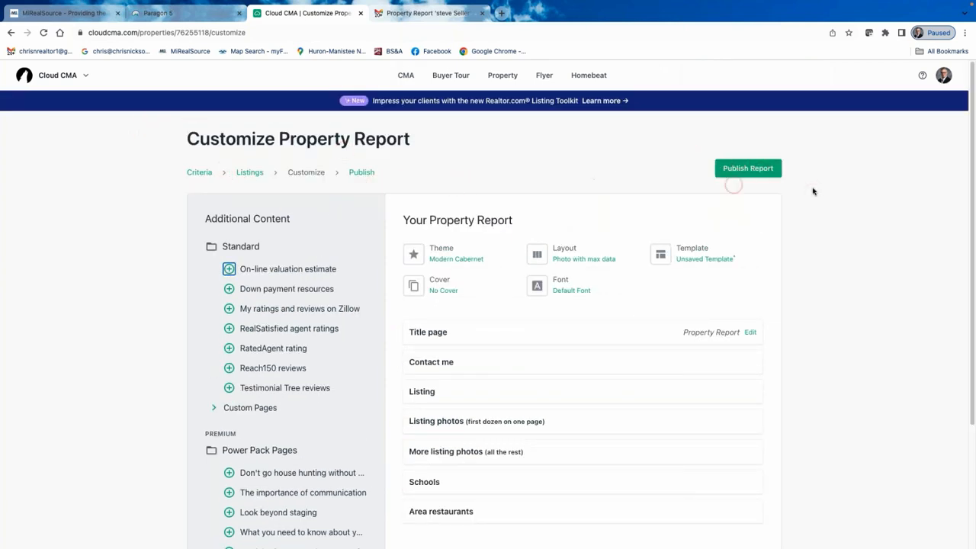
Open a new blank browser tab and close it again.
right_click(86, 5)
click(105, 12)
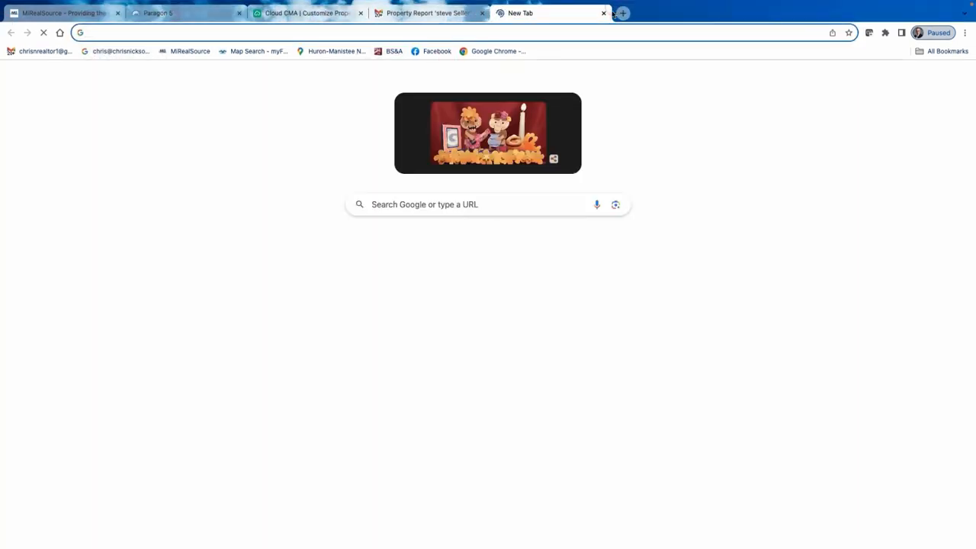
click(604, 12)
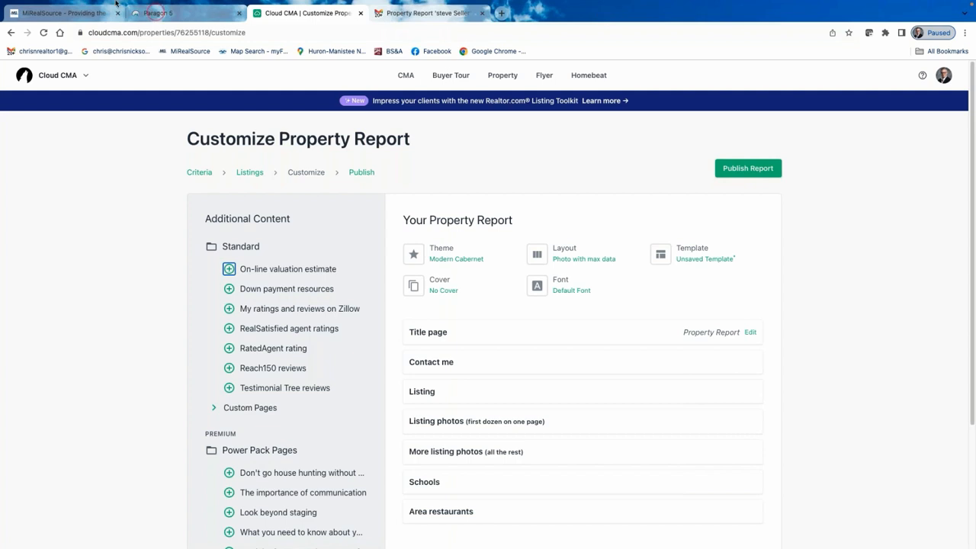
Go back twice to the Property Reports list showing the seller's report card.
click(11, 33)
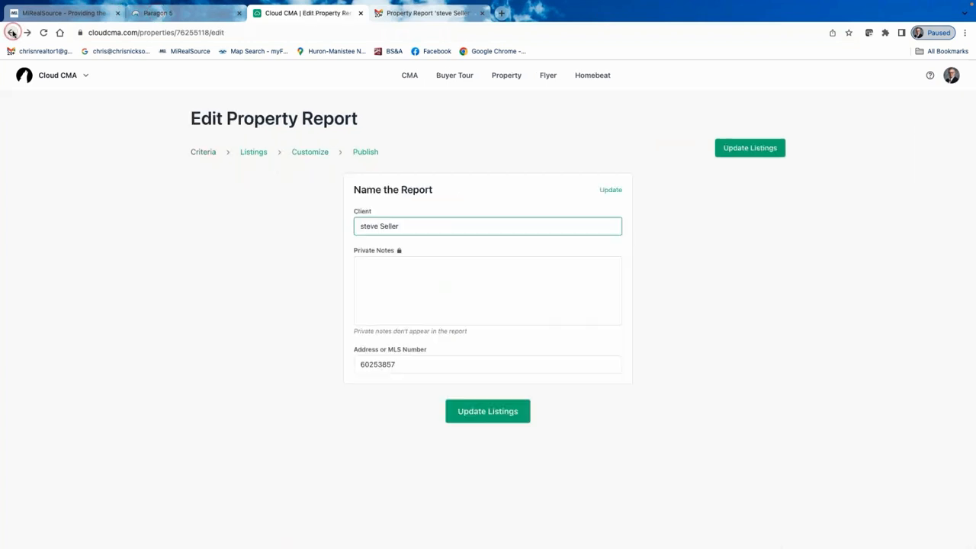
click(11, 33)
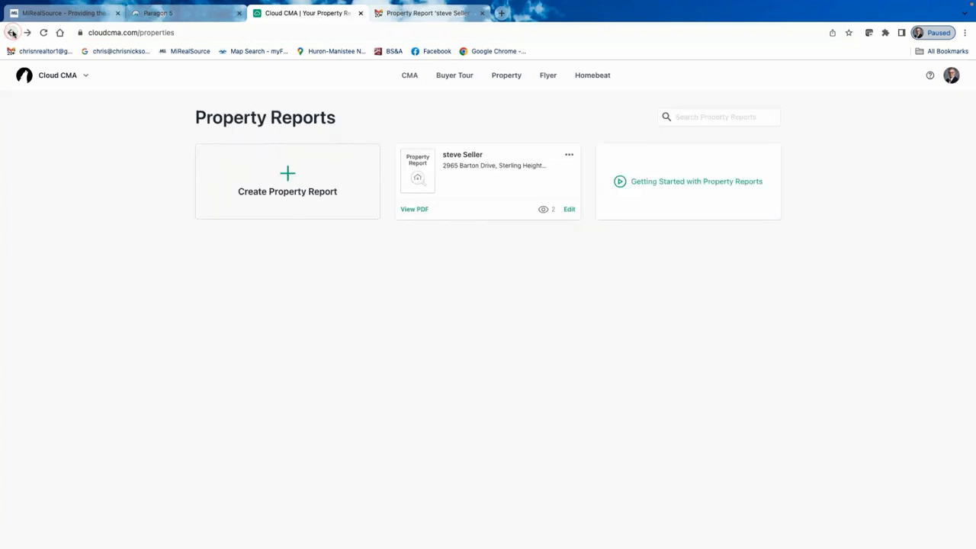
click(549, 78)
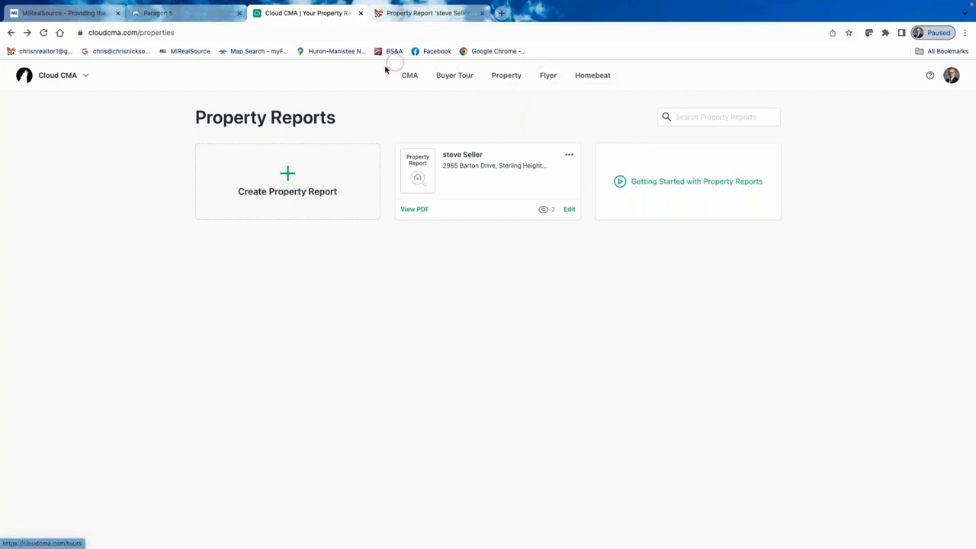
click(507, 73)
click(549, 74)
click(550, 84)
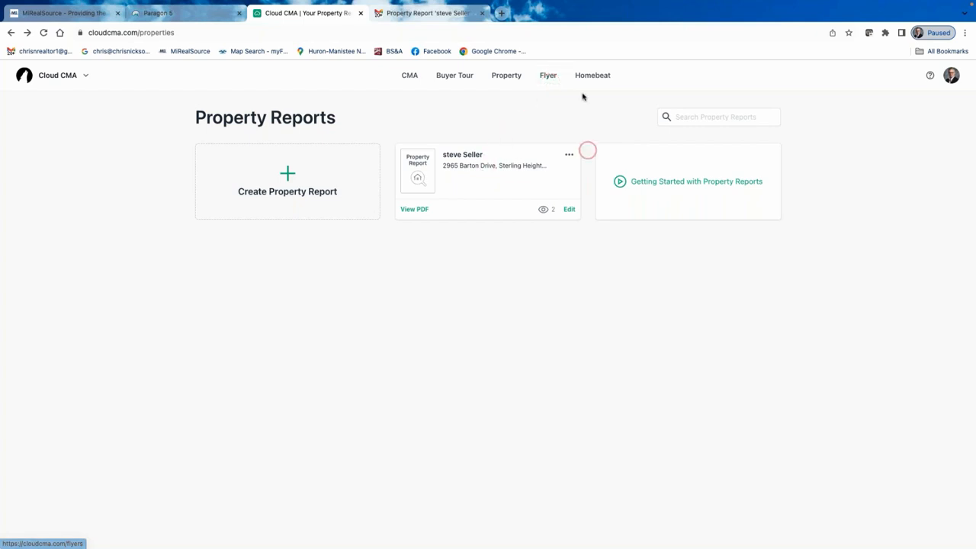
click(548, 75)
Start a new flyer and enter the seller client's name.
click(546, 76)
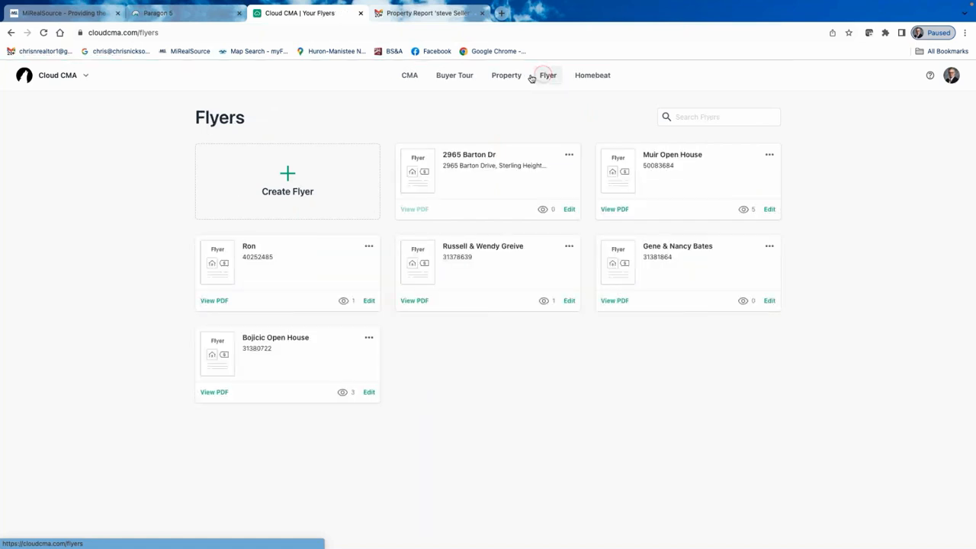
click(290, 178)
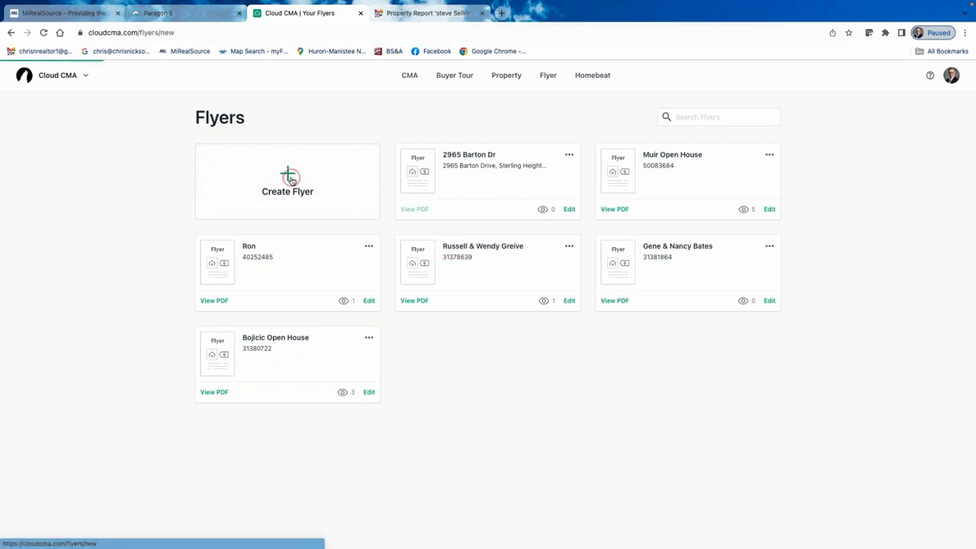
click(394, 225)
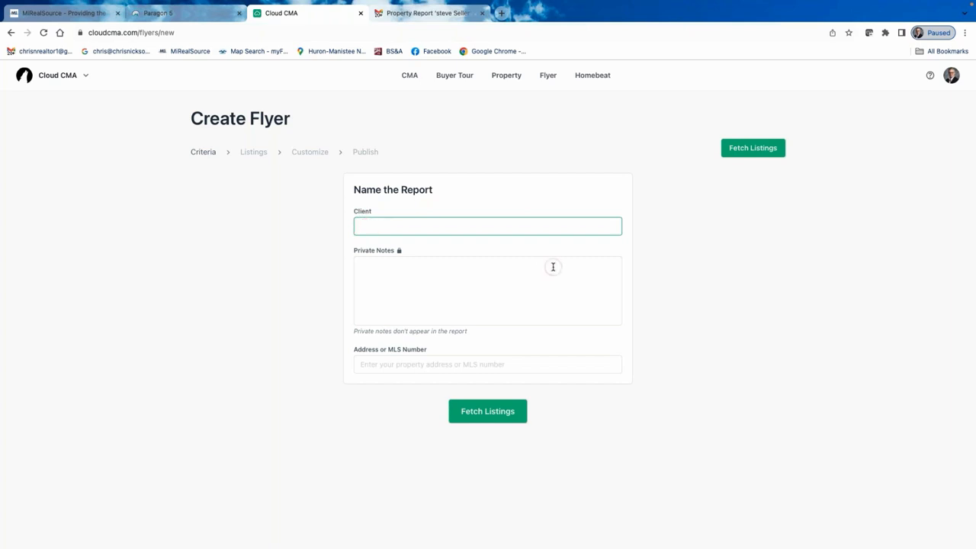
text(Steve Seller)
Choose the Barton Drive, Sterling Heights property and fetch its $350,000 listing.
click(418, 367)
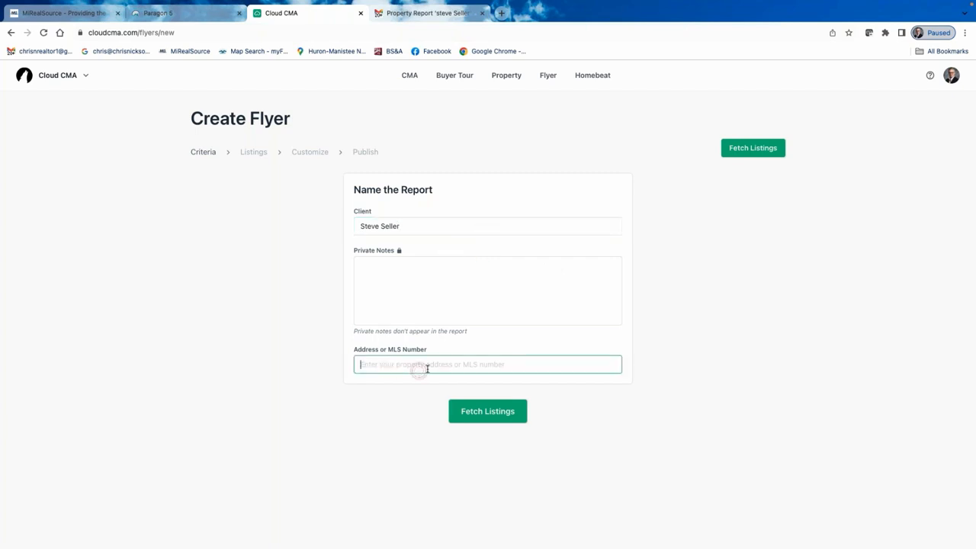
click(493, 351)
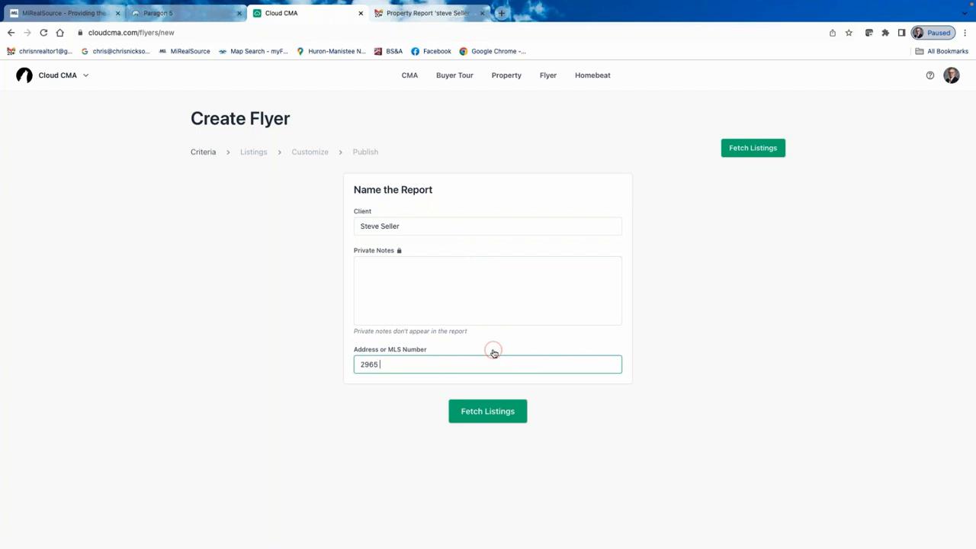
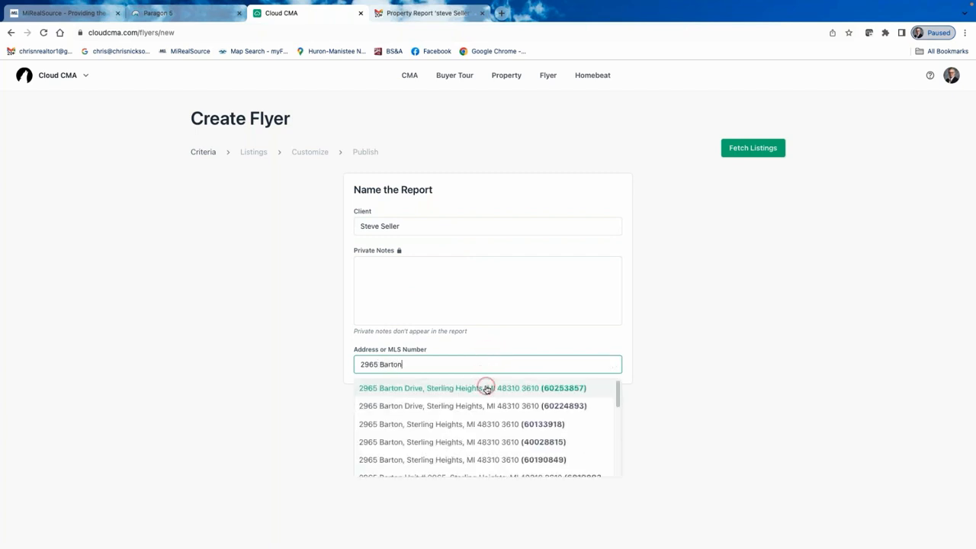
click(486, 389)
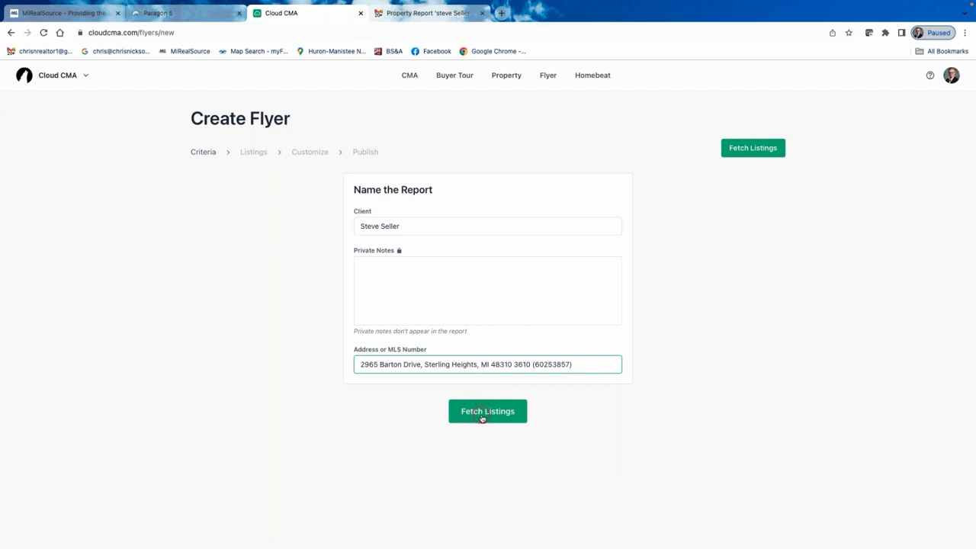
click(482, 414)
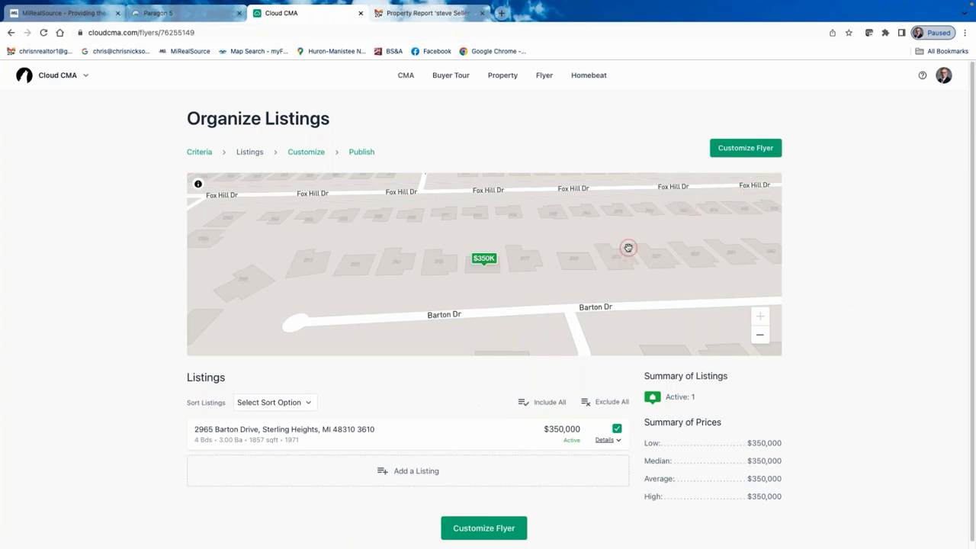
scroll(649, 509, down, 1)
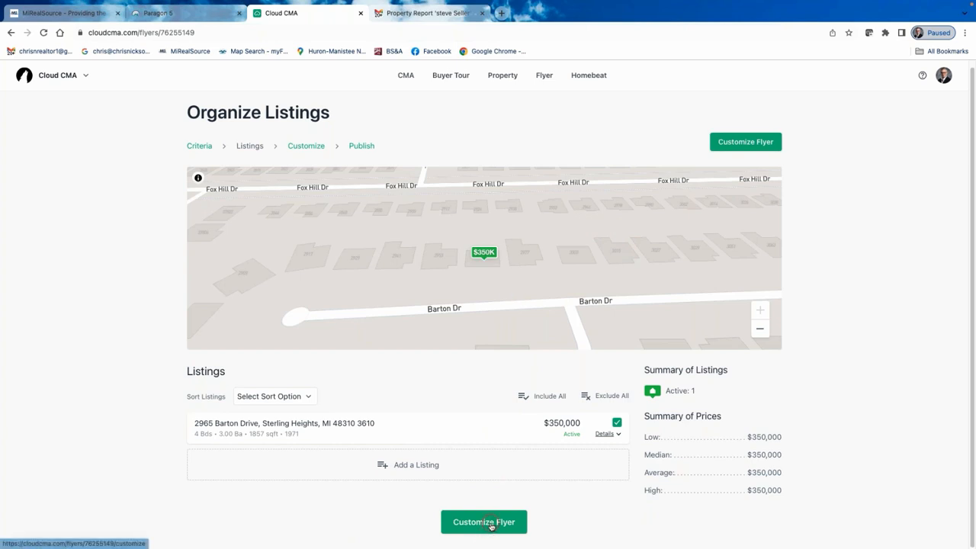
click(305, 147)
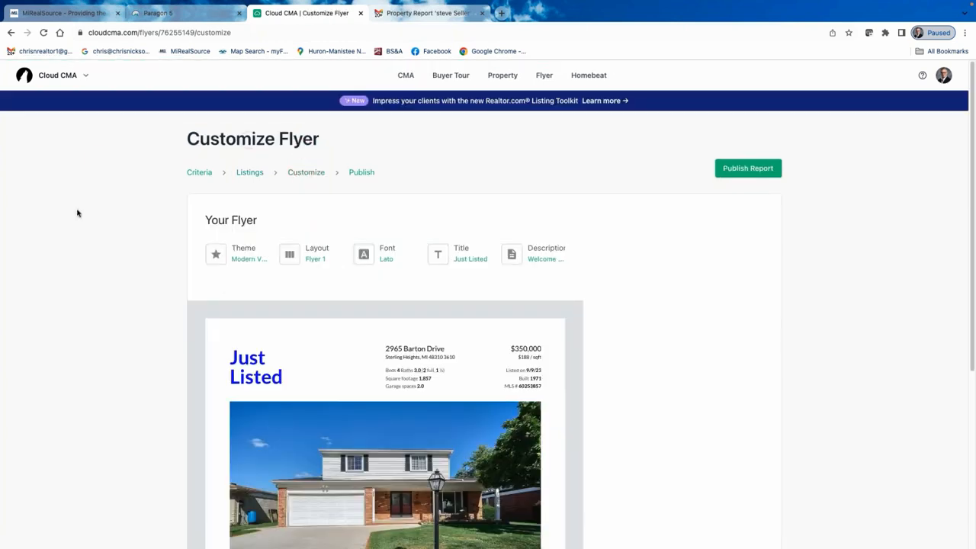
click(246, 254)
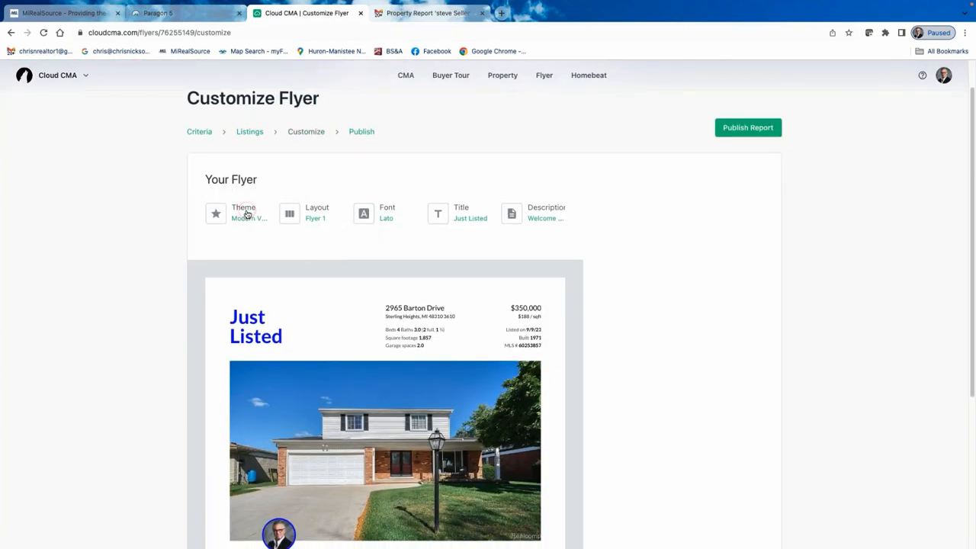
scroll(328, 241, down, 1)
scroll(328, 241, down, 3)
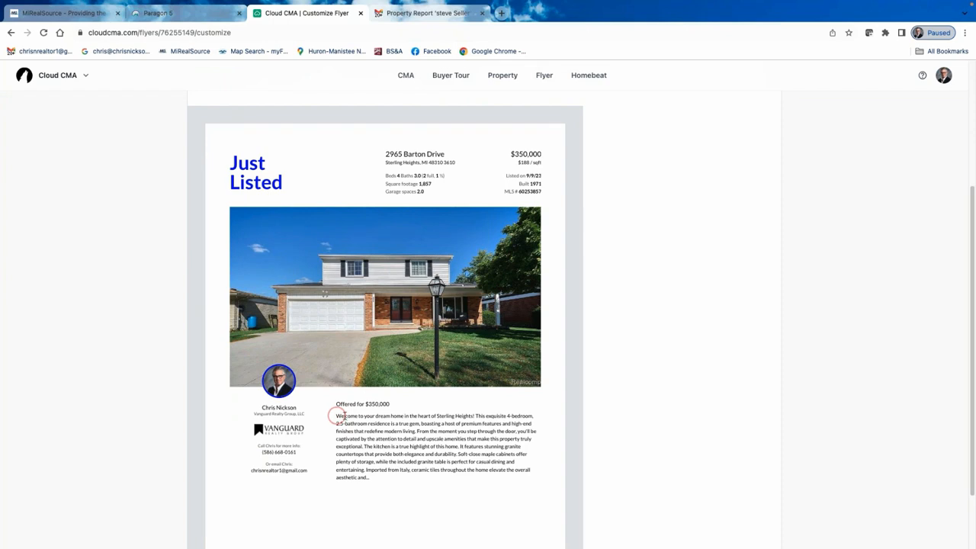
click(371, 477)
scroll(422, 437, up, 2)
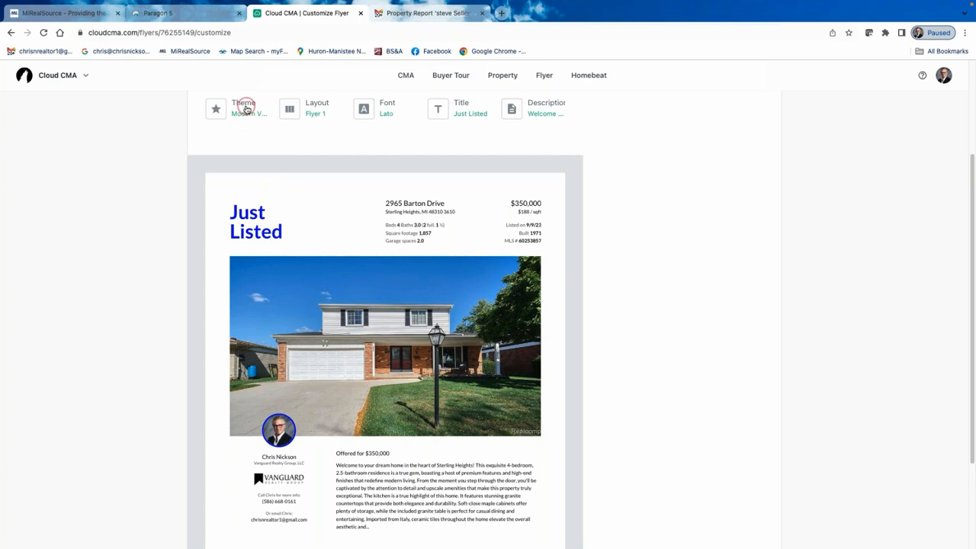
click(319, 107)
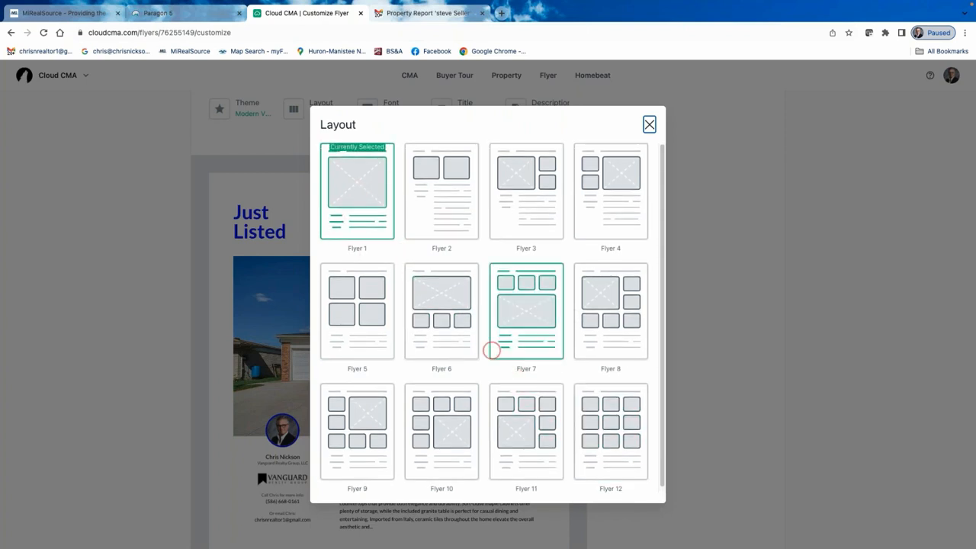
click(649, 124)
click(309, 110)
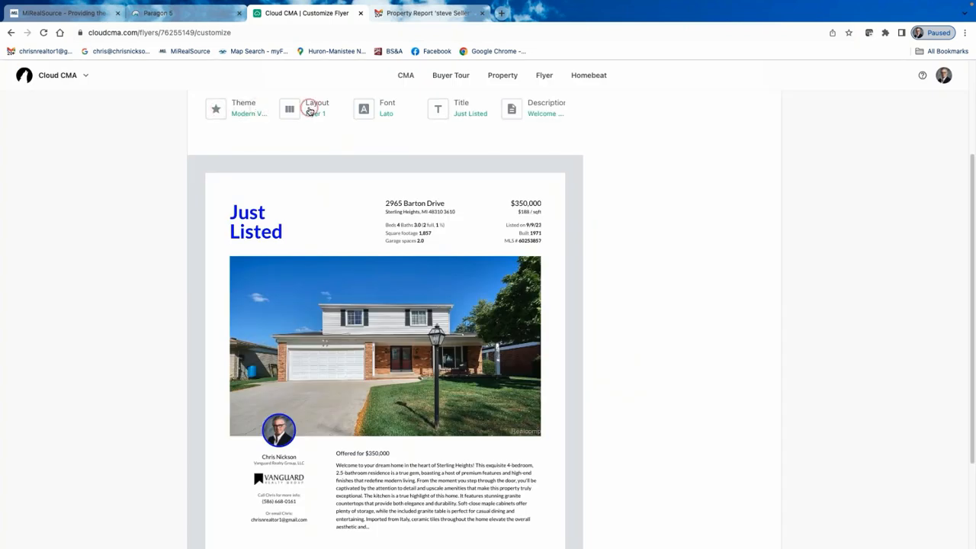
click(389, 113)
click(462, 106)
Change the flyer headline from Just Listed to For Rent, then to For Sale.
click(625, 326)
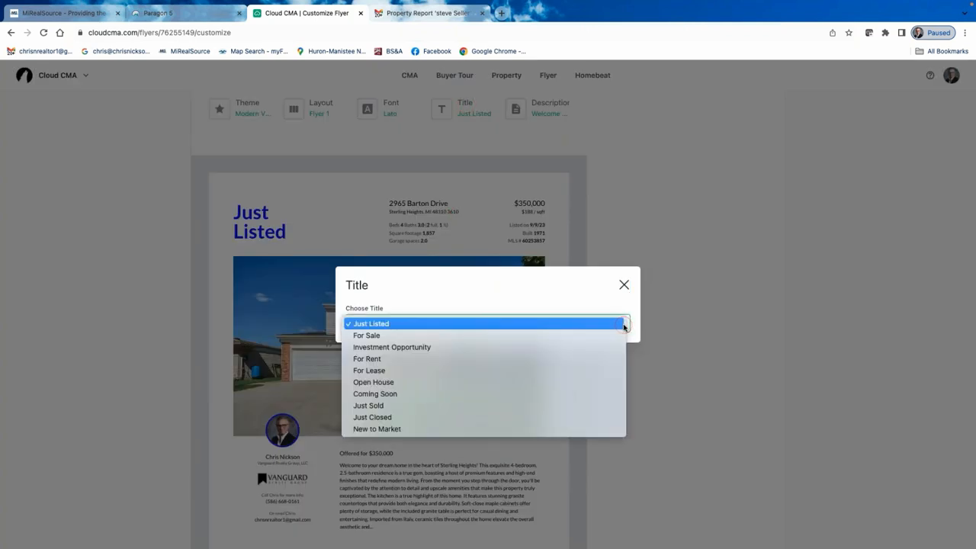
click(388, 375)
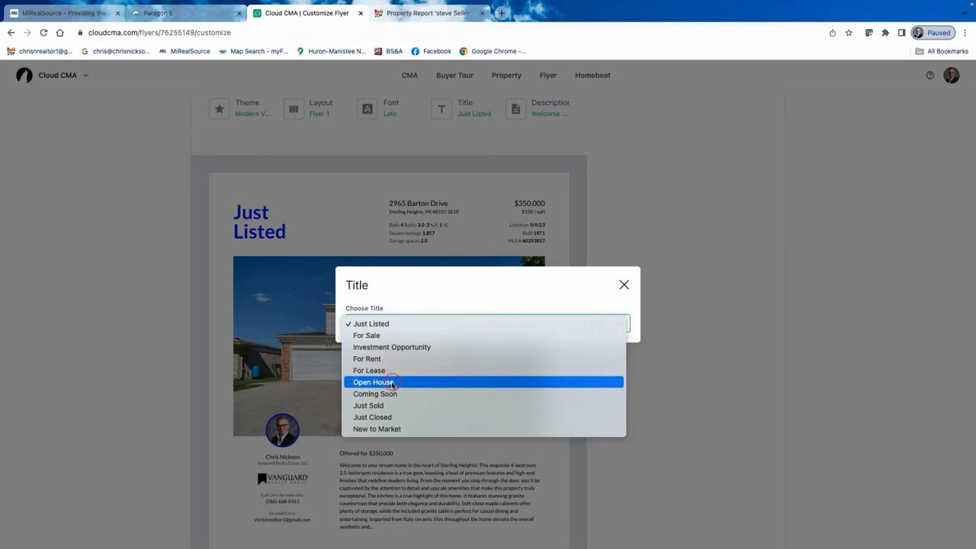
key(Down)
key(Down)
key(Down)
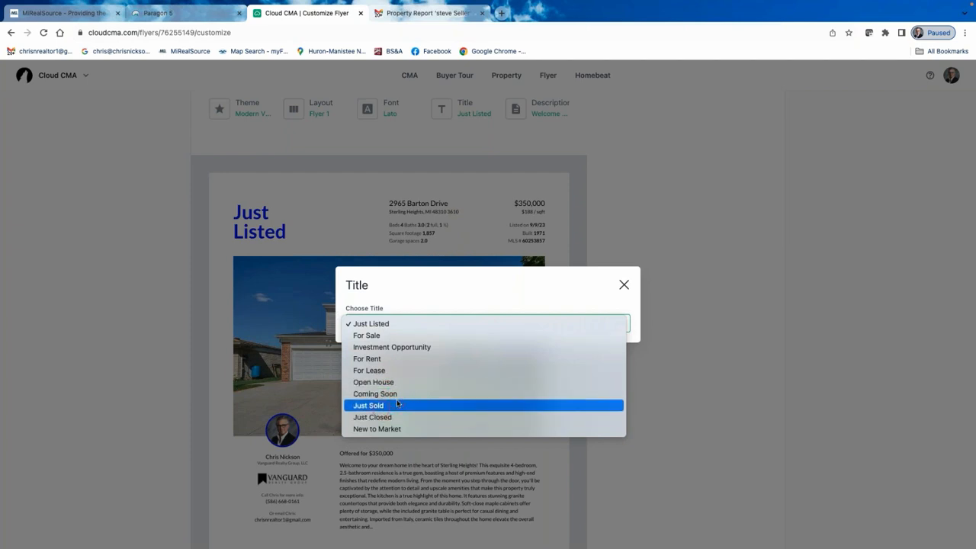
key(Up)
click(375, 334)
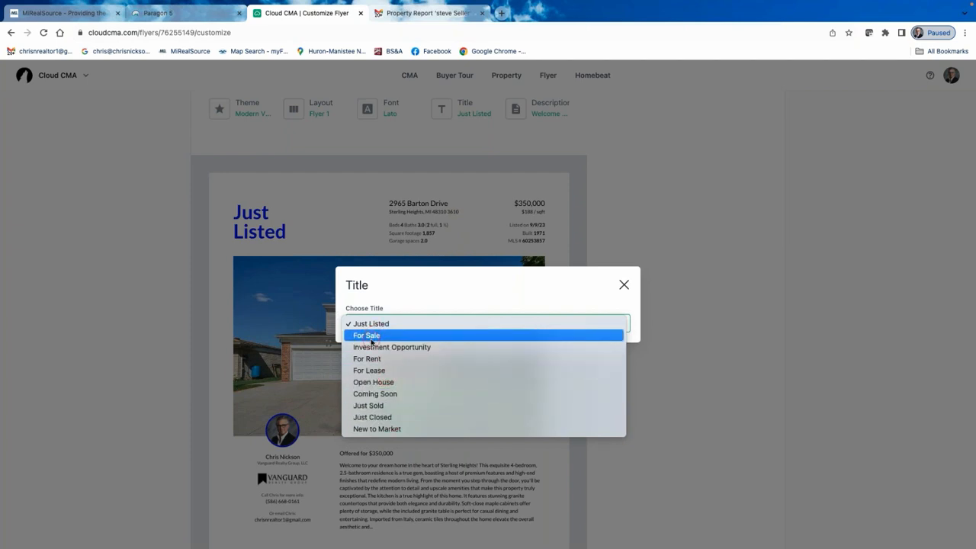
click(381, 362)
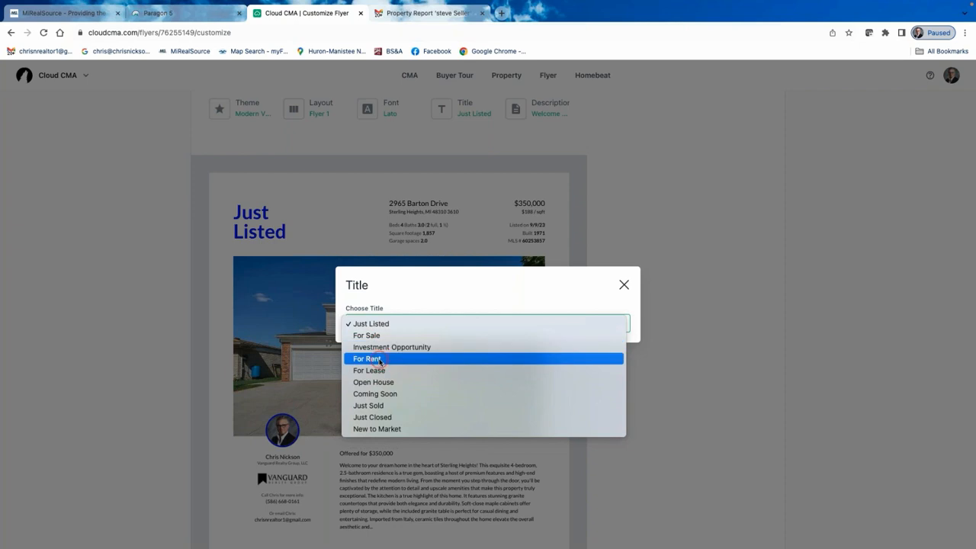
click(380, 360)
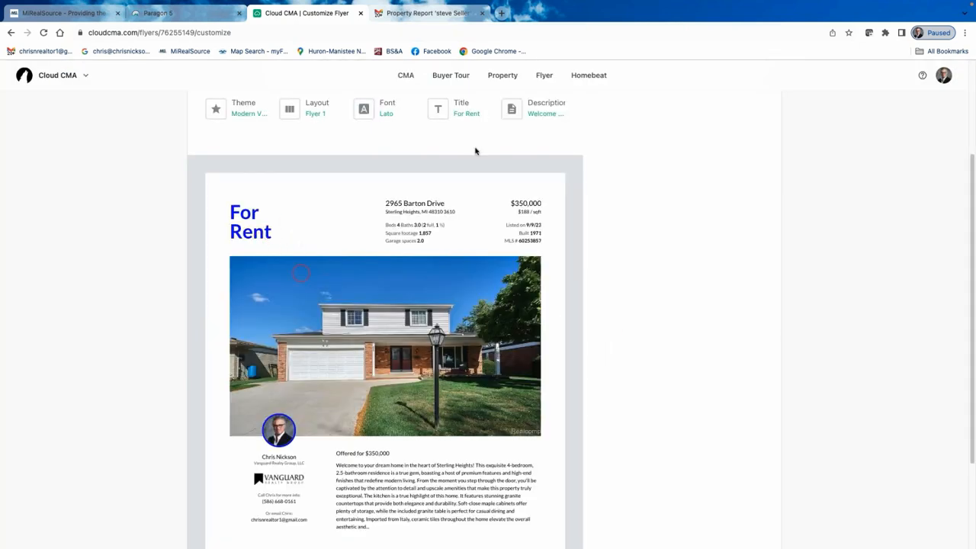
click(464, 104)
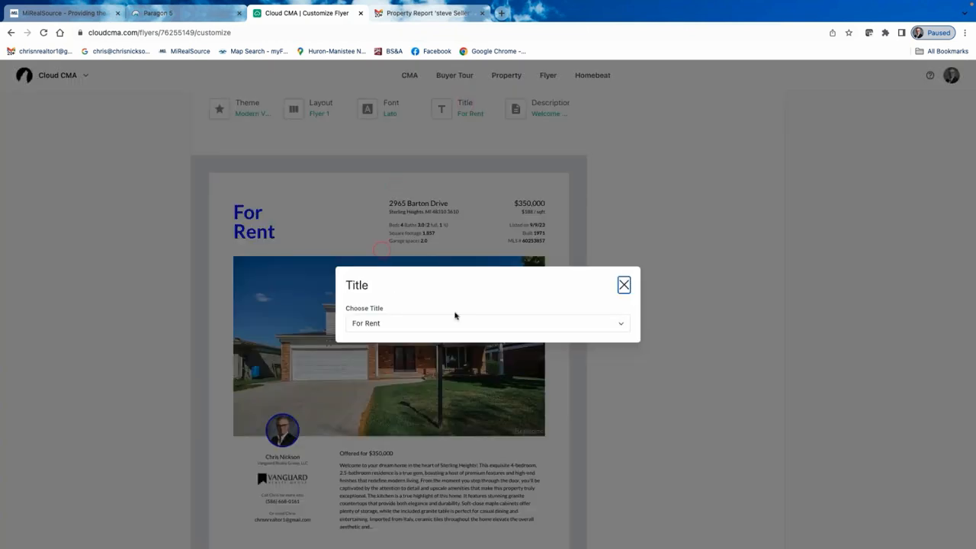
click(618, 324)
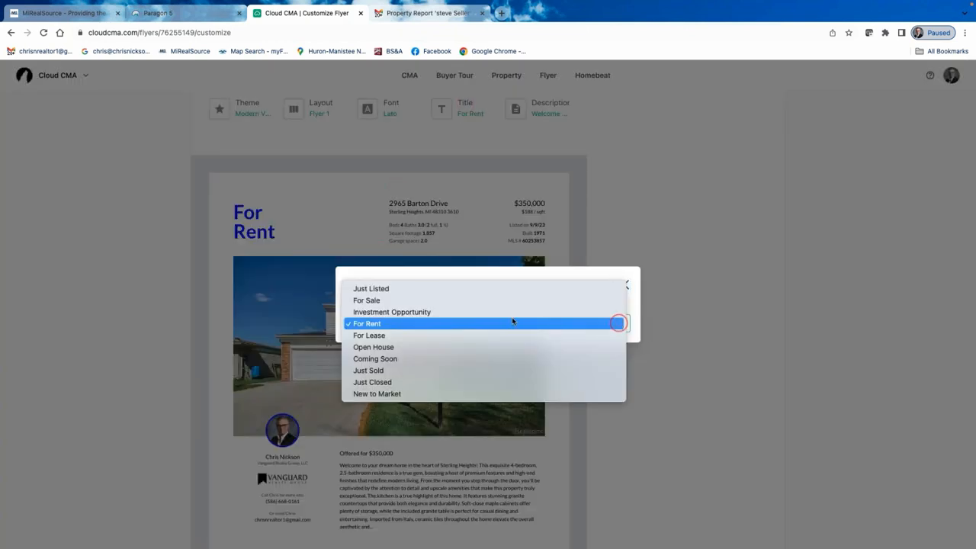
click(373, 301)
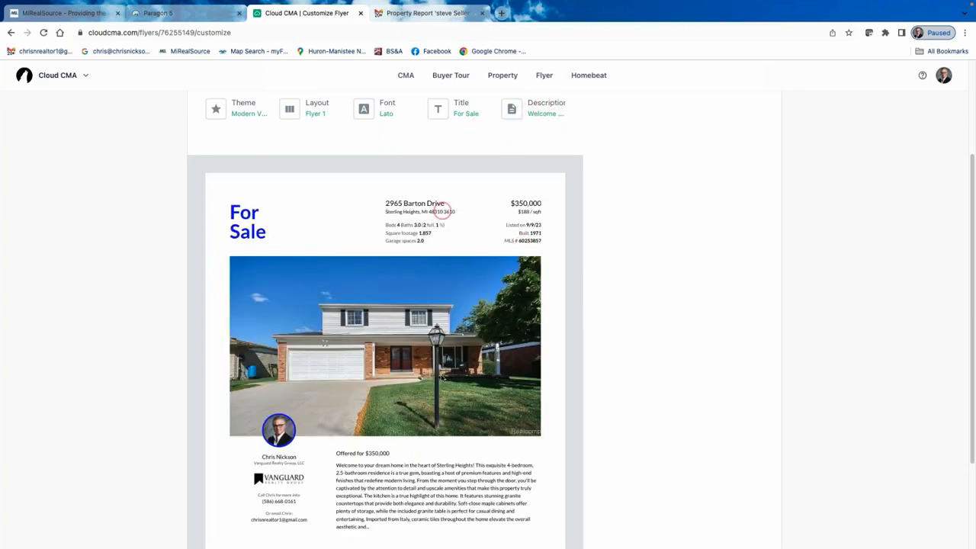
Delete the granite countertops and easy-to-maintain sentences from the flyer description and update it.
click(537, 107)
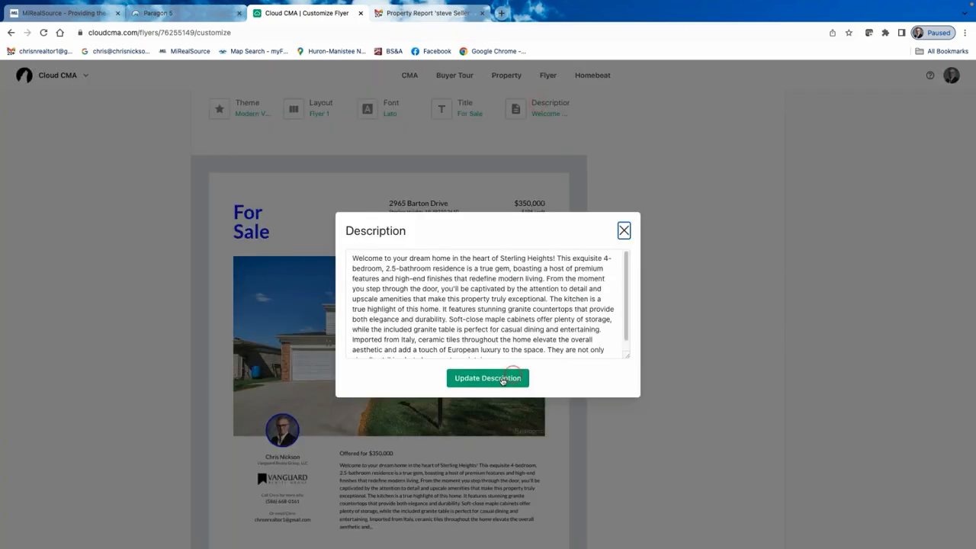
scroll(490, 308, down, 1)
scroll(488, 303, up, 1)
mouse_move(442, 309)
mouse_down()
mouse_move(488, 330)
mouse_move(421, 330)
mouse_move(448, 319)
mouse_up()
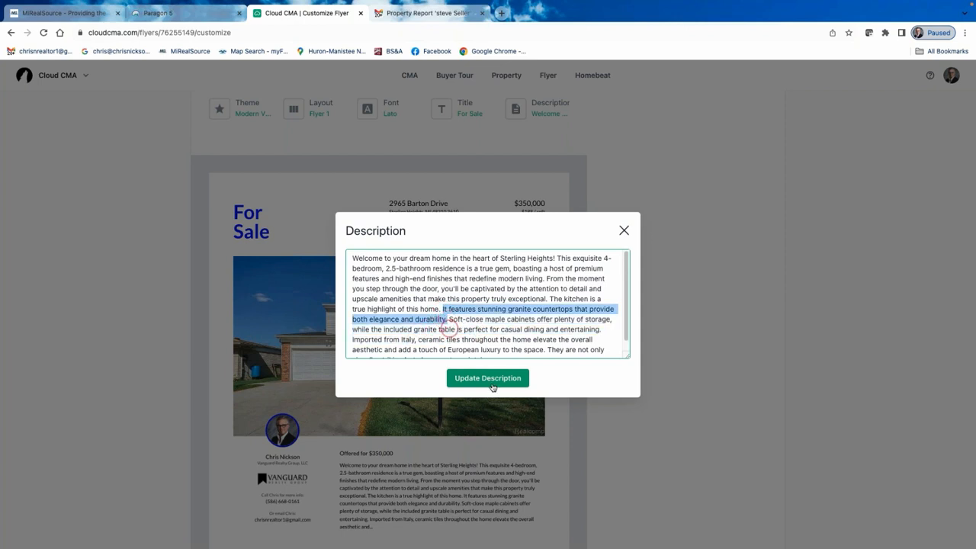
key(BackSpace)
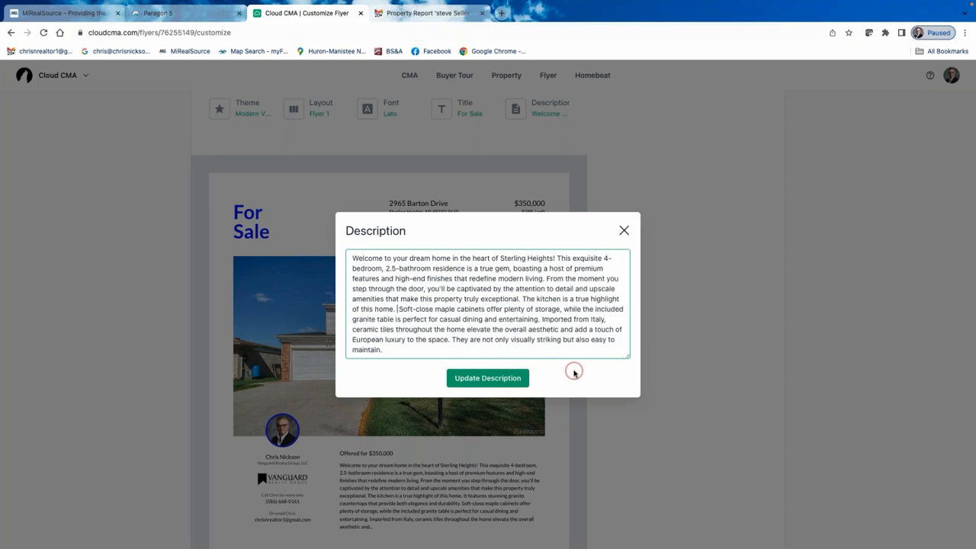
click(453, 339)
drag(453, 341, 459, 350)
key(BackSpace)
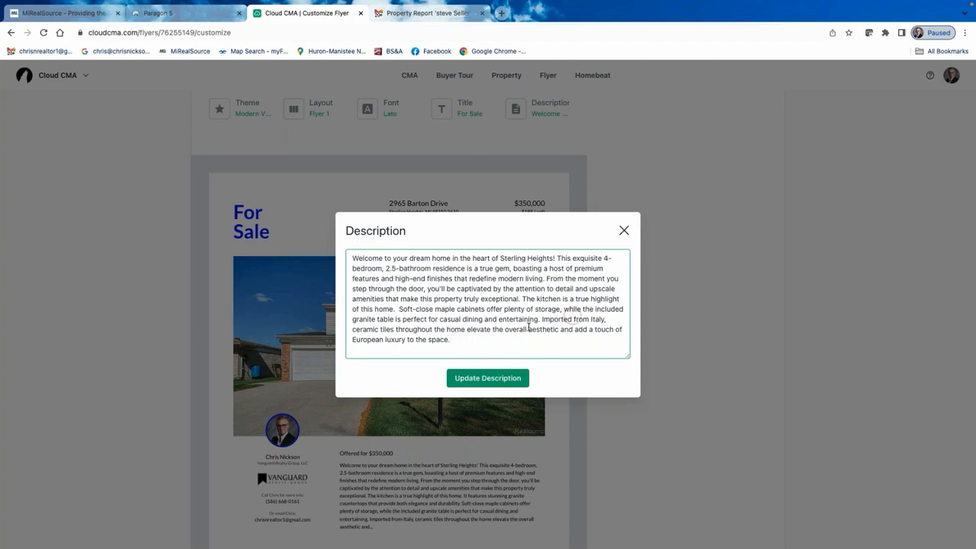
click(494, 380)
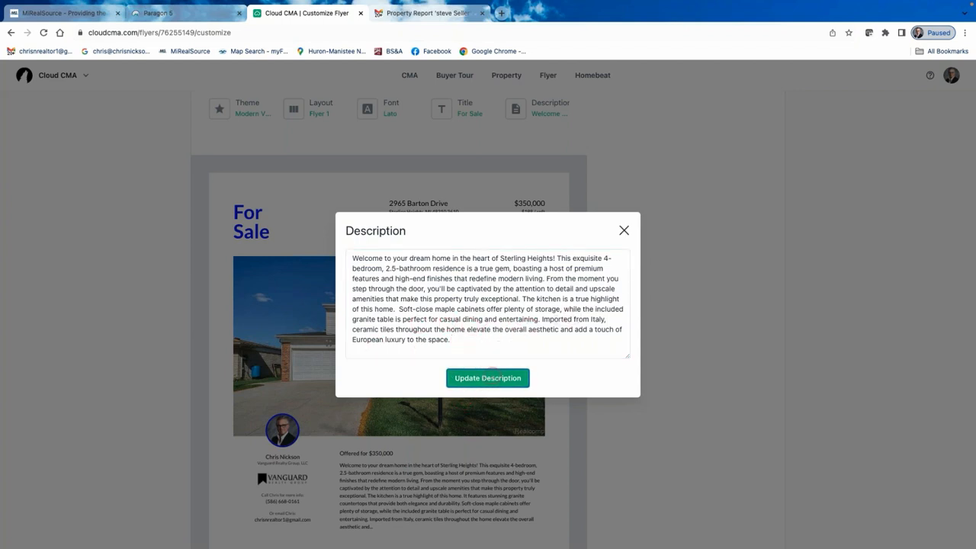
scroll(463, 444, down, 2)
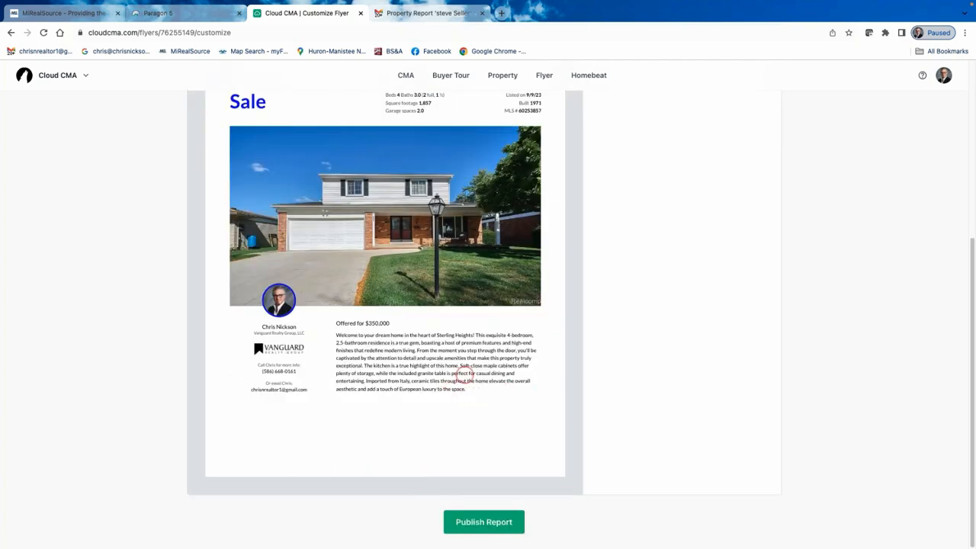
scroll(458, 373, up, 4)
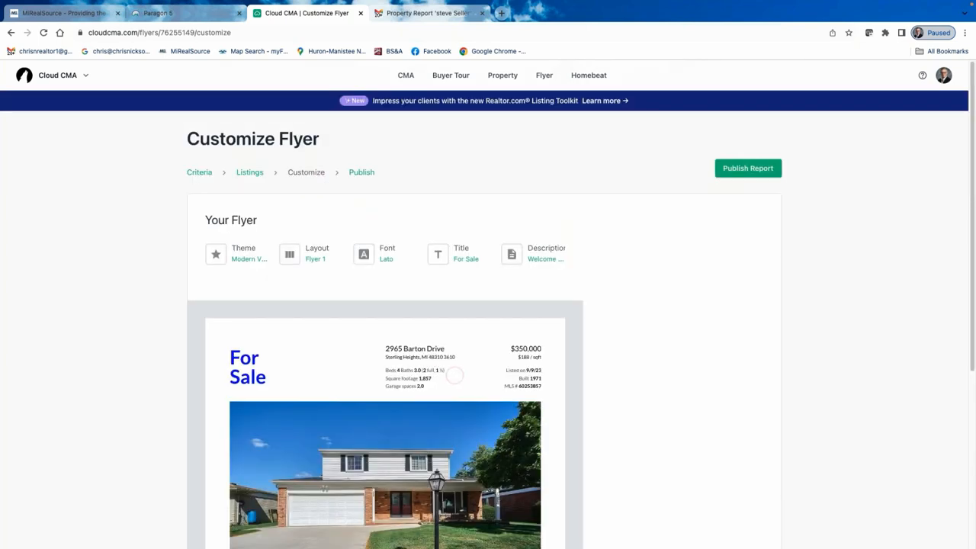
Apply the Dark Green & Tan colour theme, zooming in to inspect its templates first.
click(240, 253)
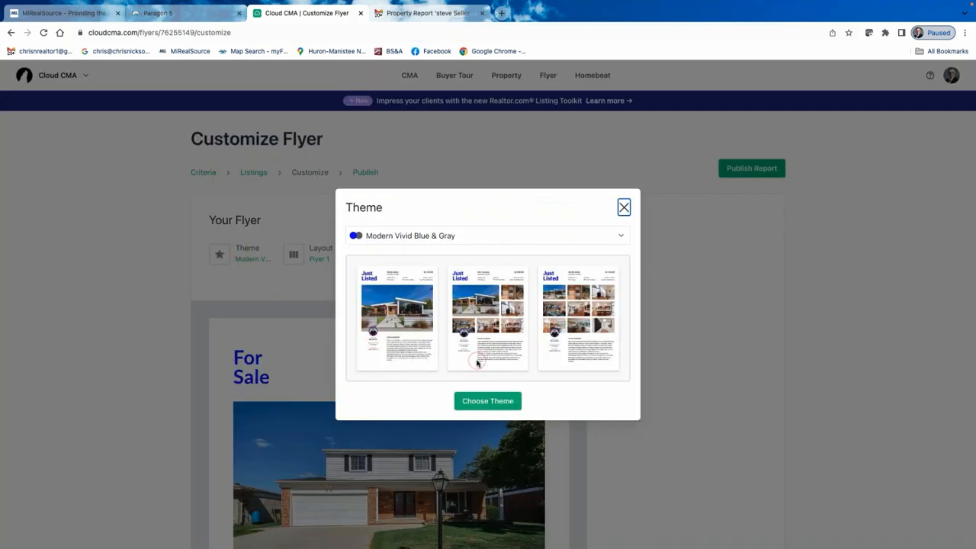
click(621, 235)
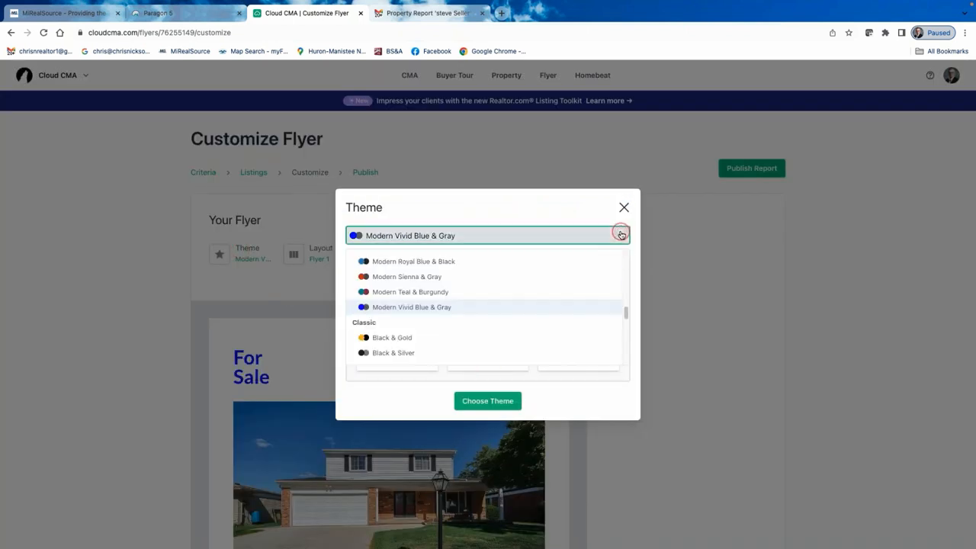
scroll(398, 310, down, 3)
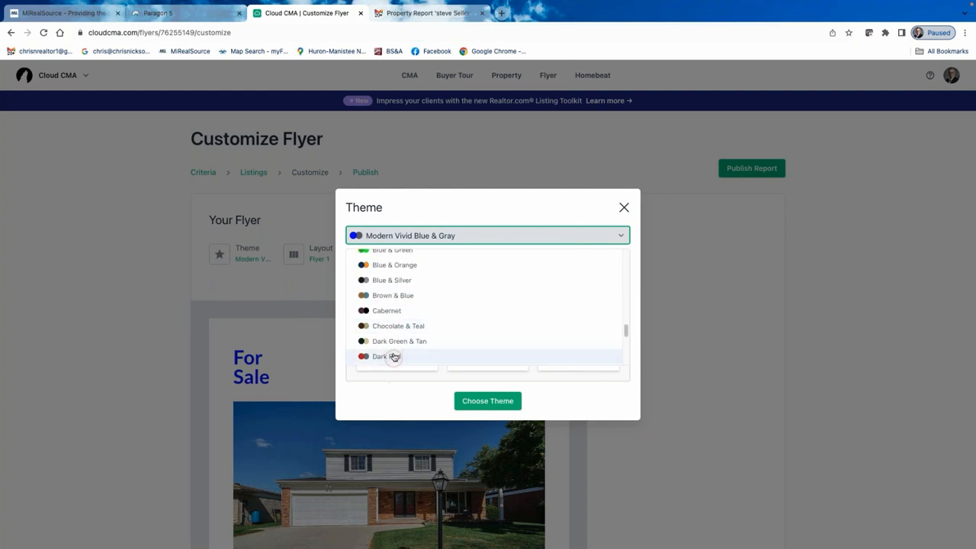
click(394, 342)
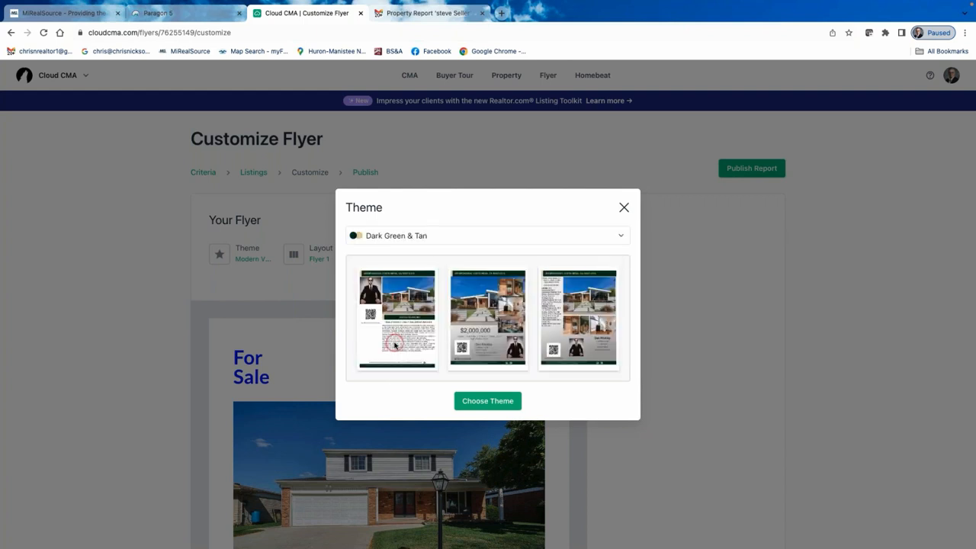
click(631, 283)
key(ctrl+plus)
key(ctrl+plus)
key(ctrl+plus)
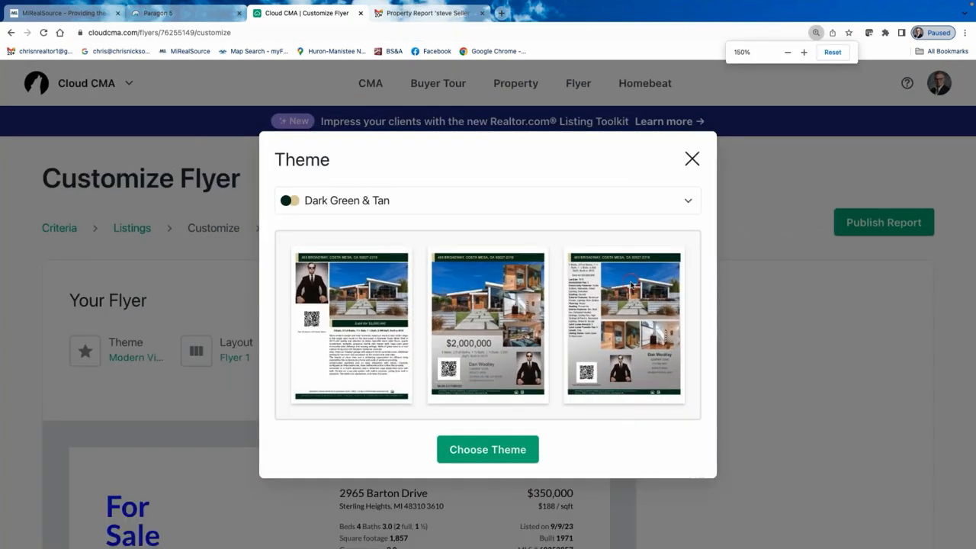
click(597, 312)
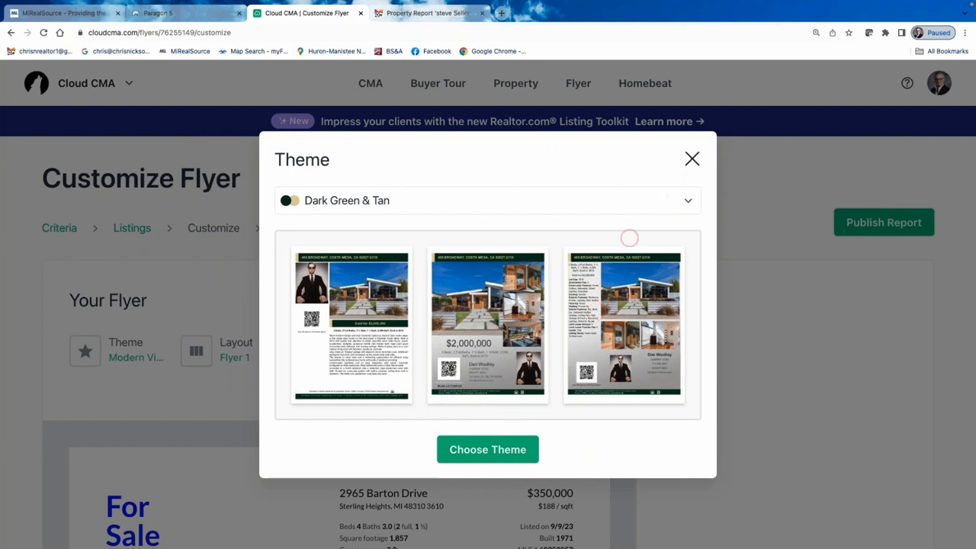
click(480, 451)
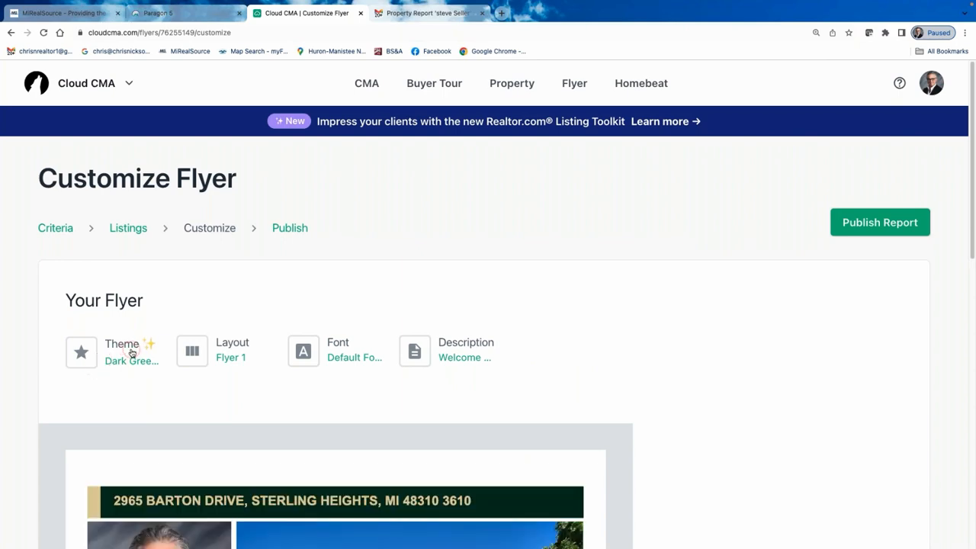
Switch the flyer layout to Flyer 9.
click(231, 346)
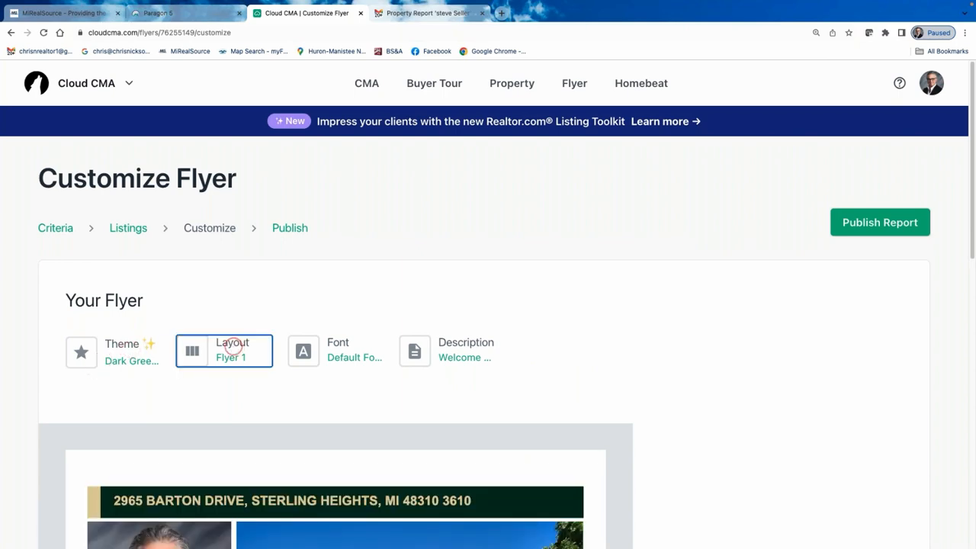
scroll(523, 290, down, 2)
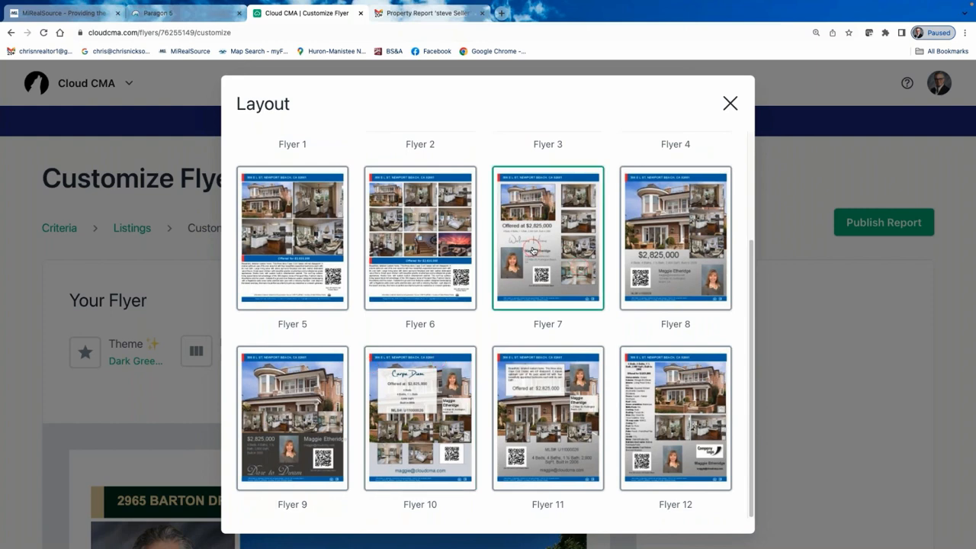
click(299, 424)
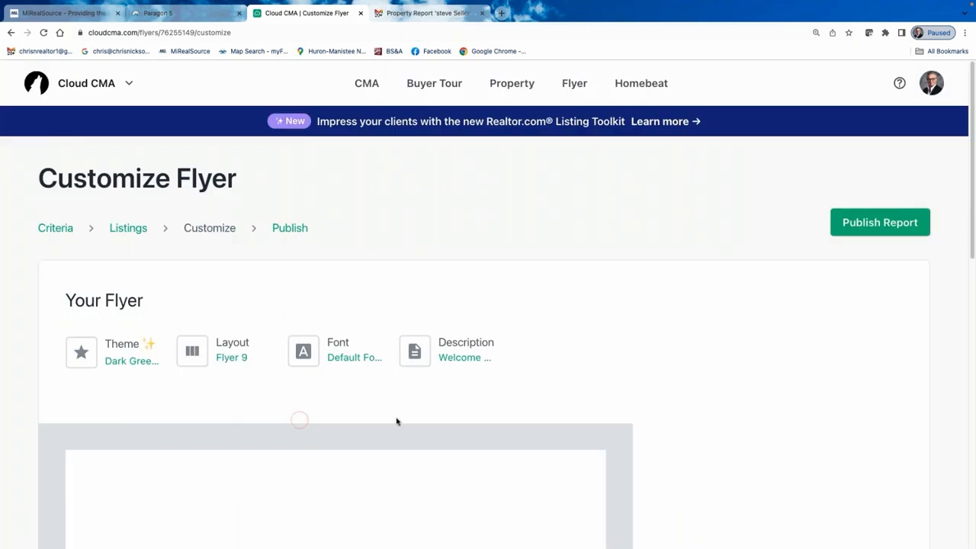
Zoom out and check the loaded $350,000 flyer preview with photos, agent details and QR code.
scroll(433, 397, down, 2)
scroll(432, 397, down, 3)
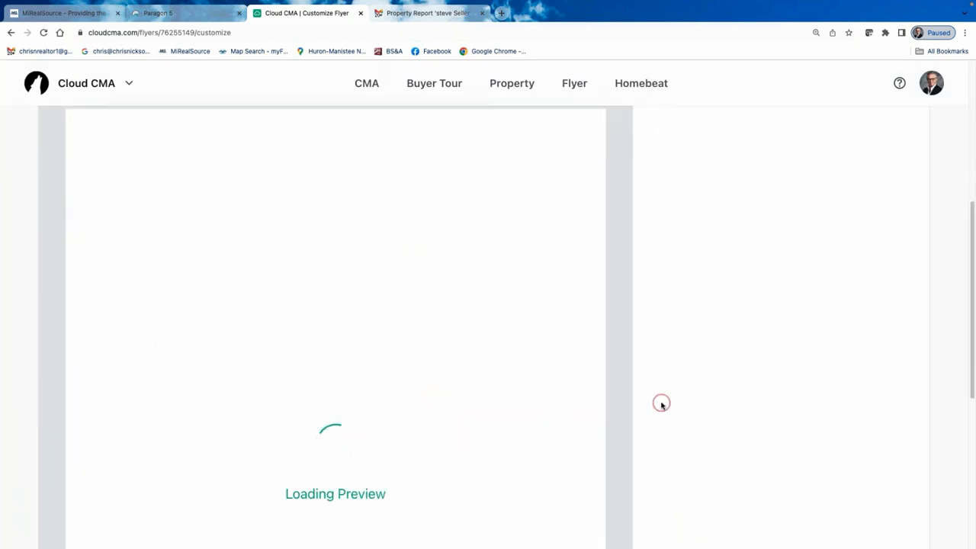
scroll(659, 412, down, 1)
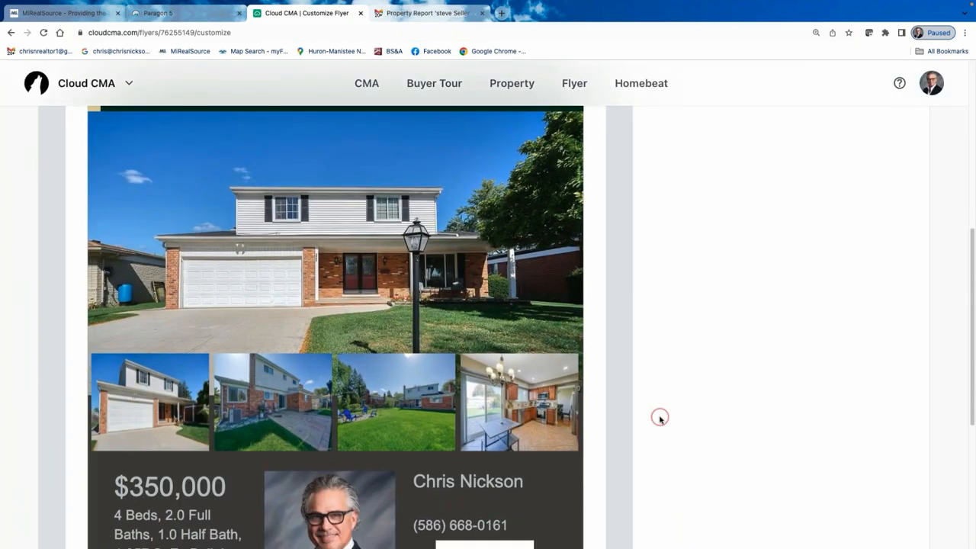
key(ctrl+minus)
key(ctrl+minus)
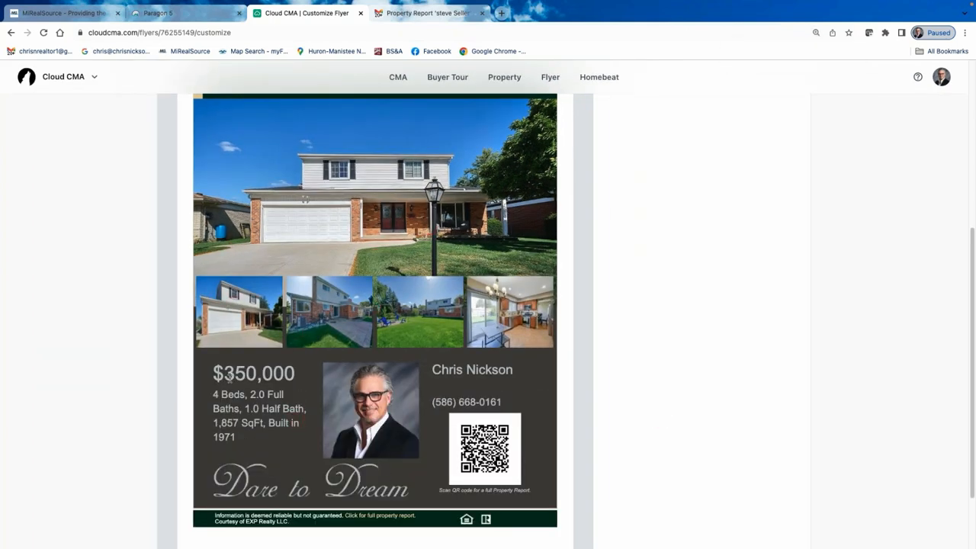
click(631, 396)
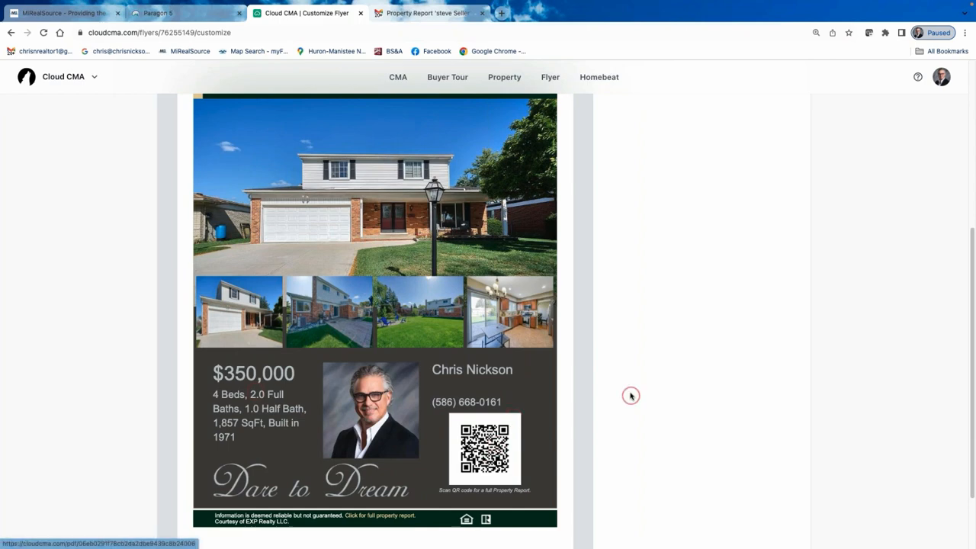
scroll(631, 396, down, 1)
scroll(629, 389, up, 4)
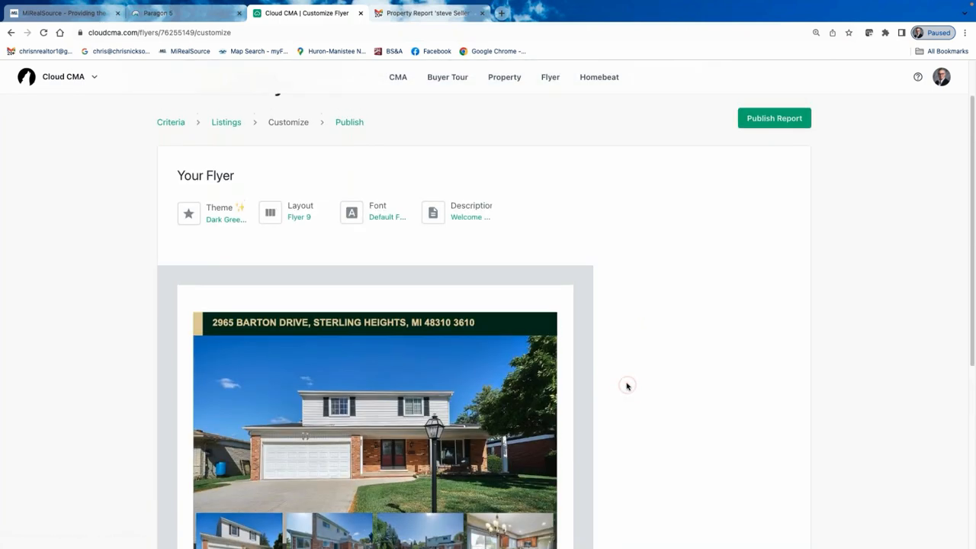
scroll(634, 368, down, 3)
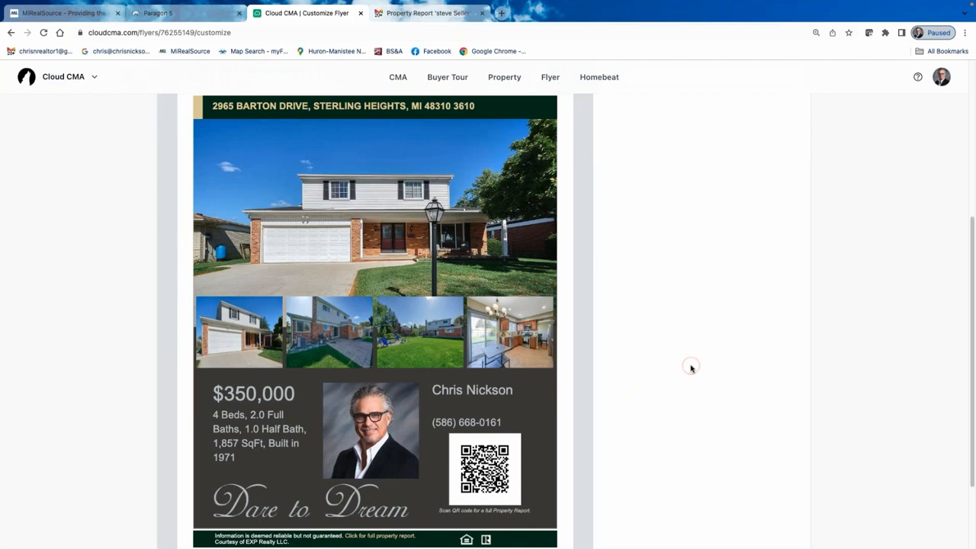
scroll(661, 345, up, 4)
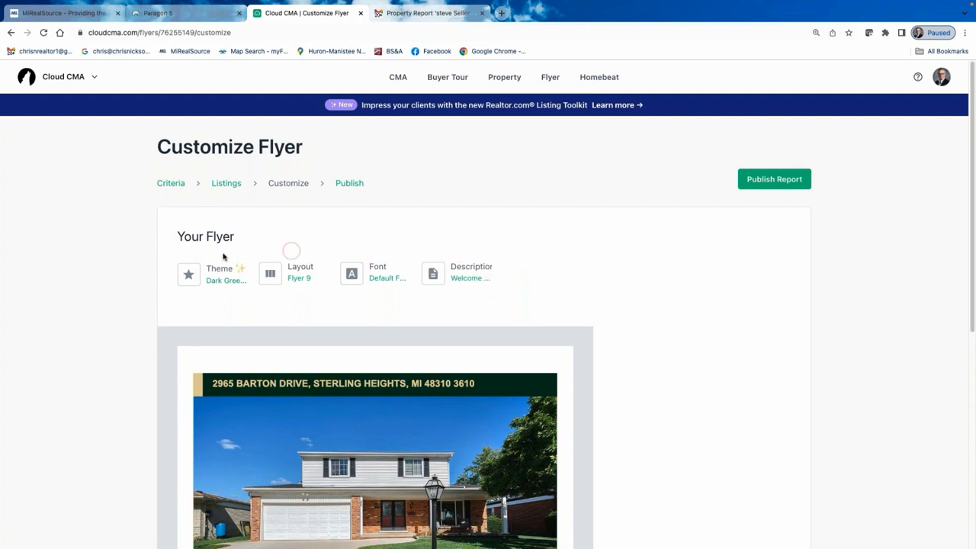
Leave the theme unchanged and switch the flyer layout to Flyer 7.
click(221, 276)
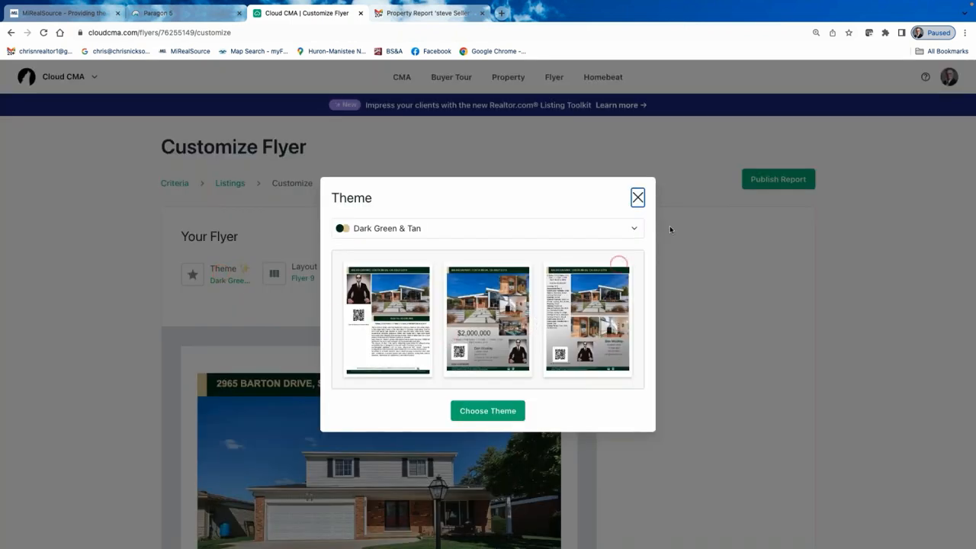
click(638, 198)
click(310, 280)
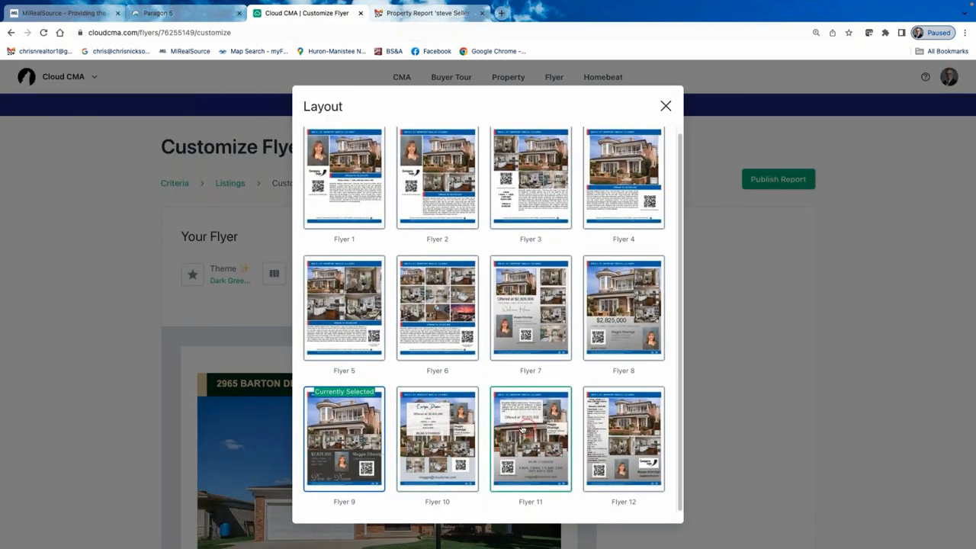
click(513, 309)
Review the Offered for $350,000, Welcome Home preview and publish the flyer.
scroll(674, 377, down, 3)
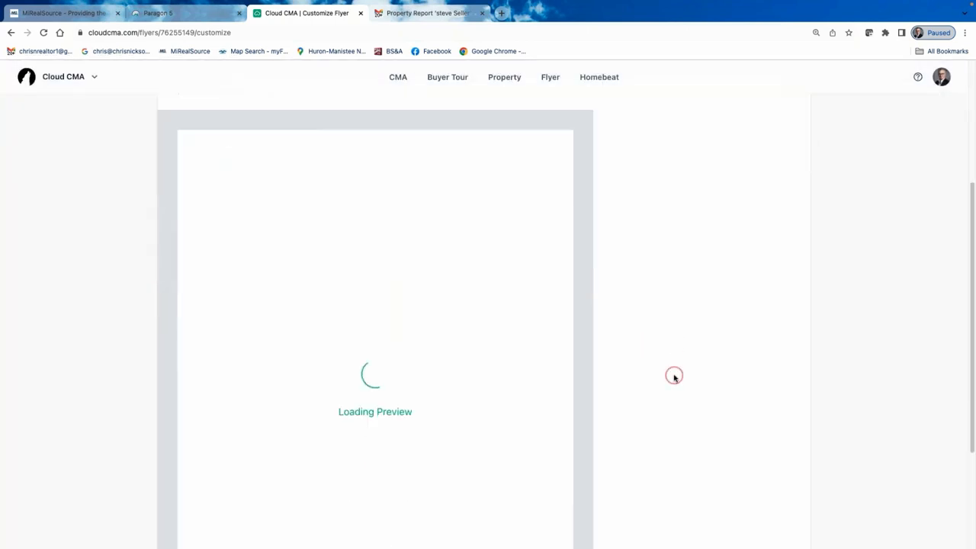
scroll(672, 380, down, 1)
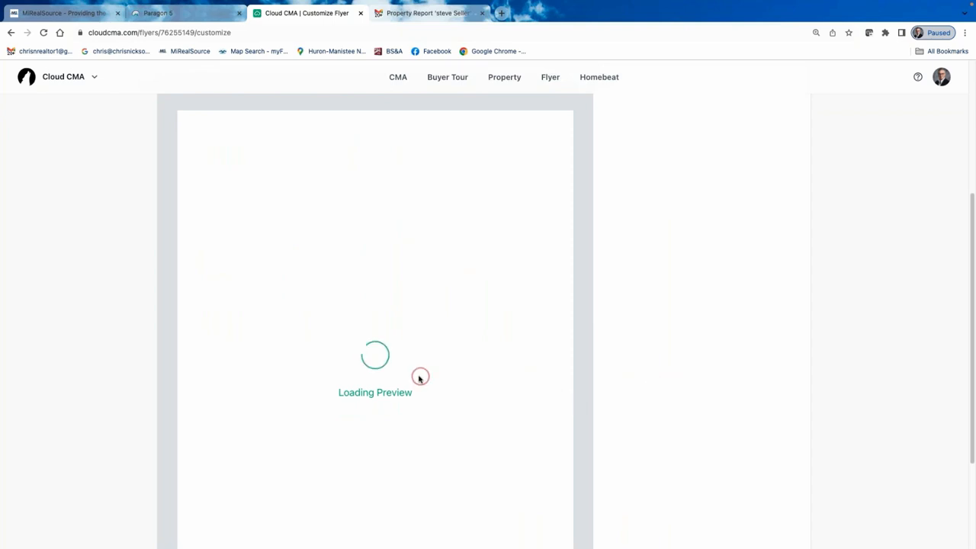
scroll(418, 375, down, 1)
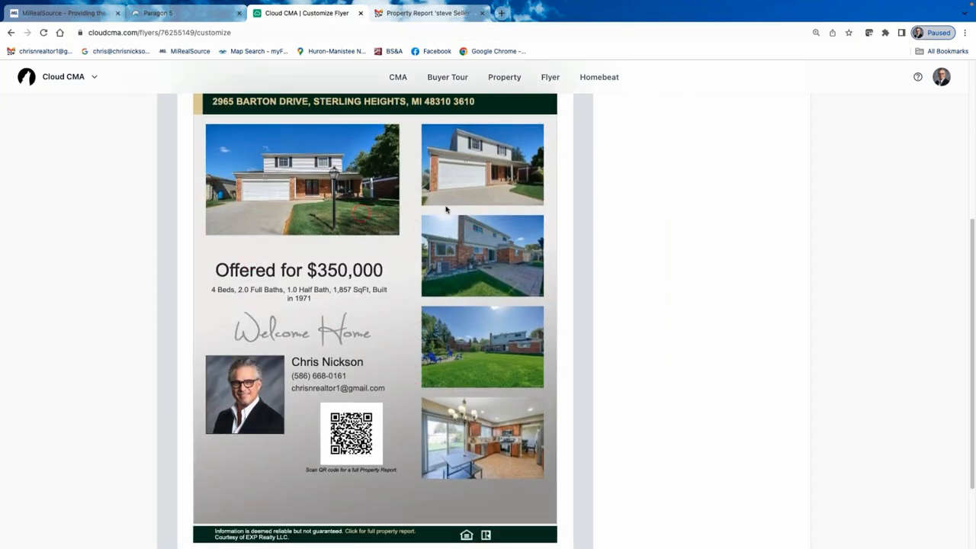
scroll(460, 412, down, 2)
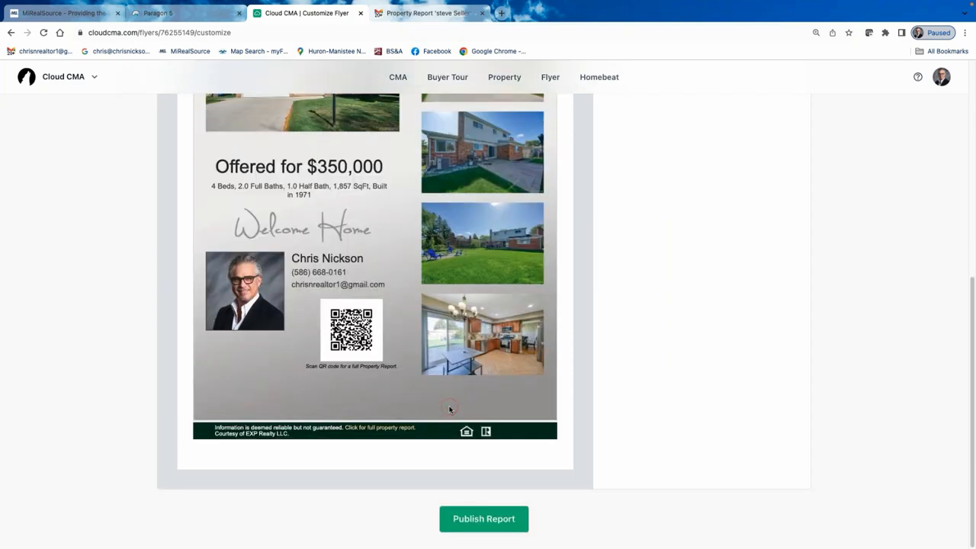
scroll(471, 437, up, 1)
click(489, 532)
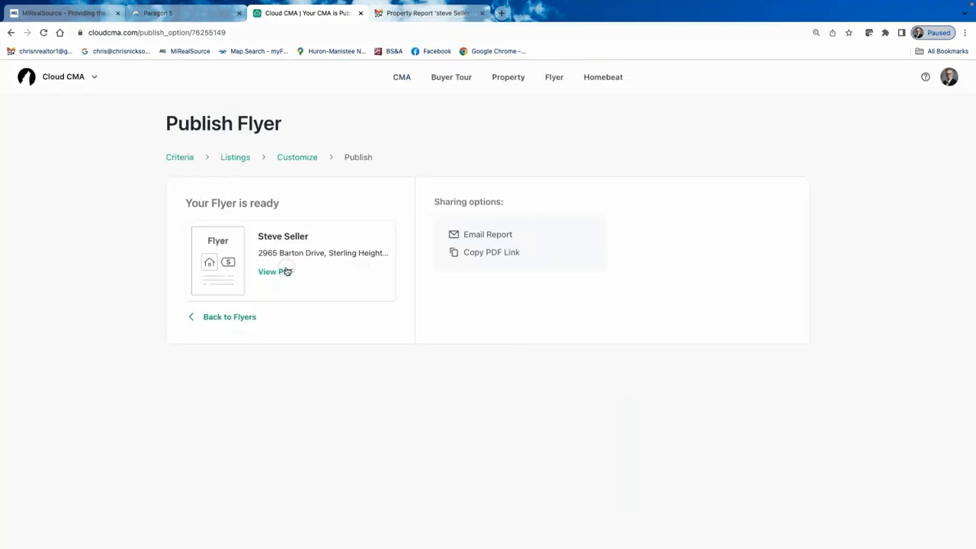
Open the published flyer's PDF in a new browser tab.
click(286, 272)
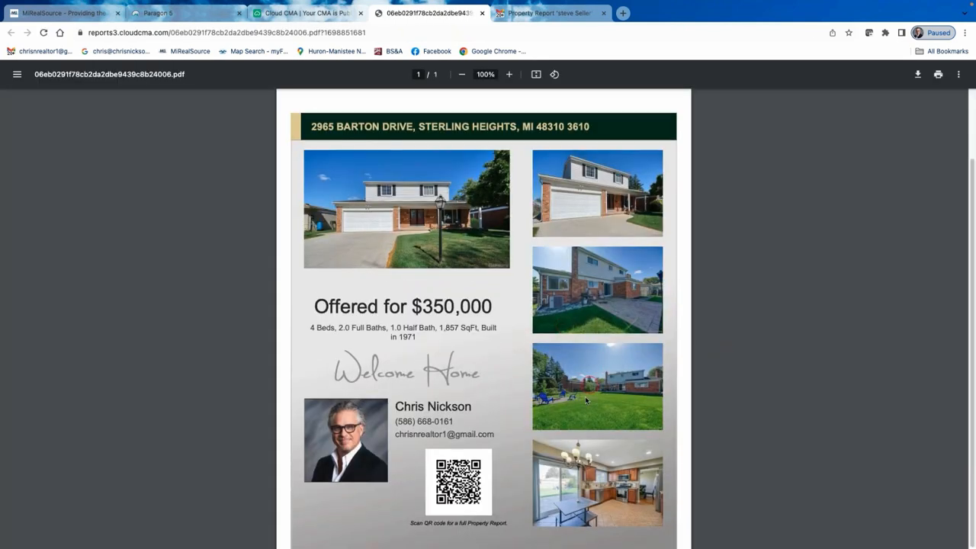
Scroll through the one-page flyer PDF, then return to the Cloud CMA Publish Flyer tab.
scroll(615, 393, down, 1)
scroll(616, 389, up, 1)
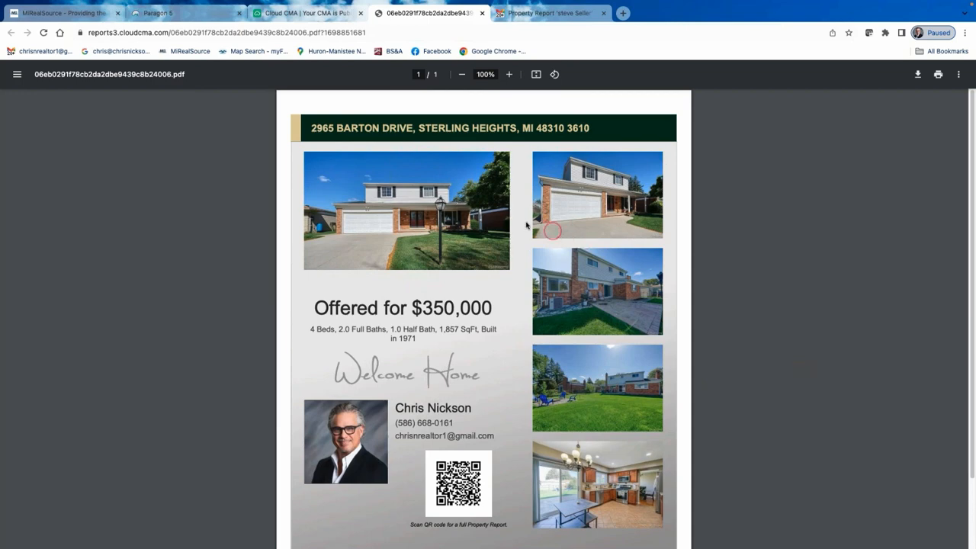
scroll(503, 209, down, 1)
scroll(503, 209, down, 1)
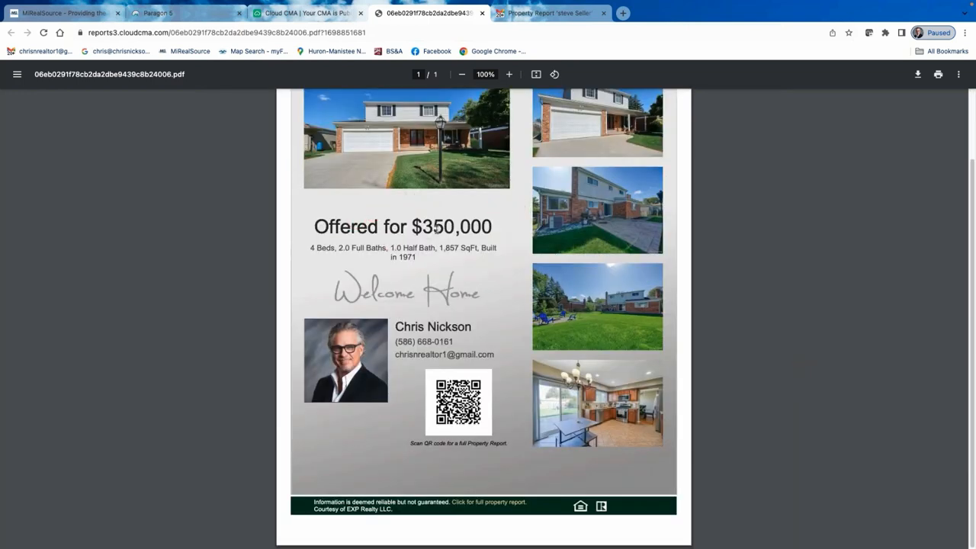
scroll(561, 277, up, 1)
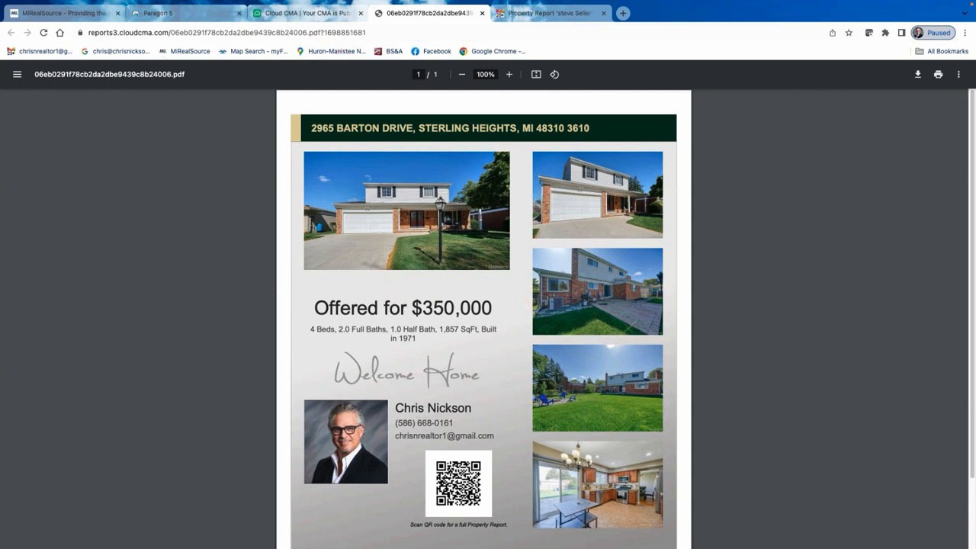
click(312, 13)
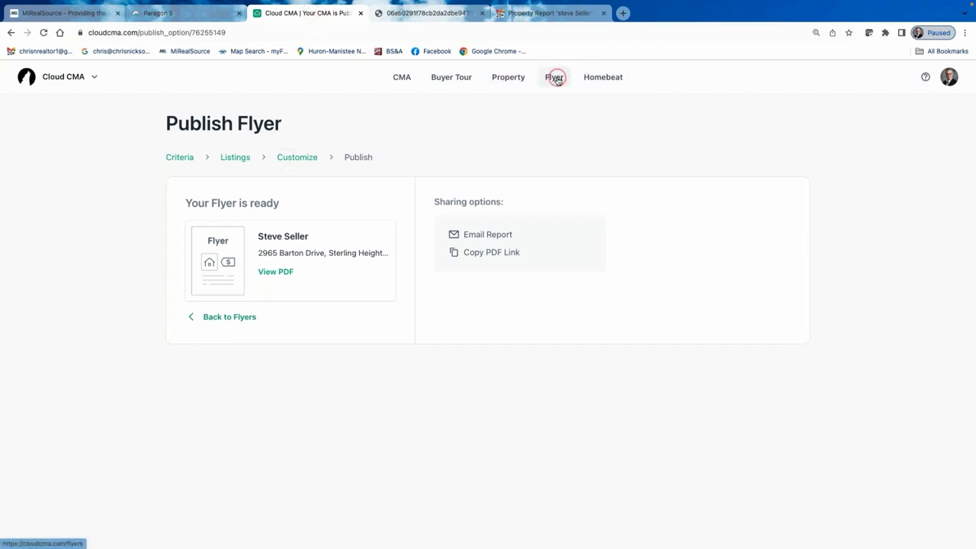
Return to flyer customization and apply the Modern Lime & Gray theme.
click(295, 158)
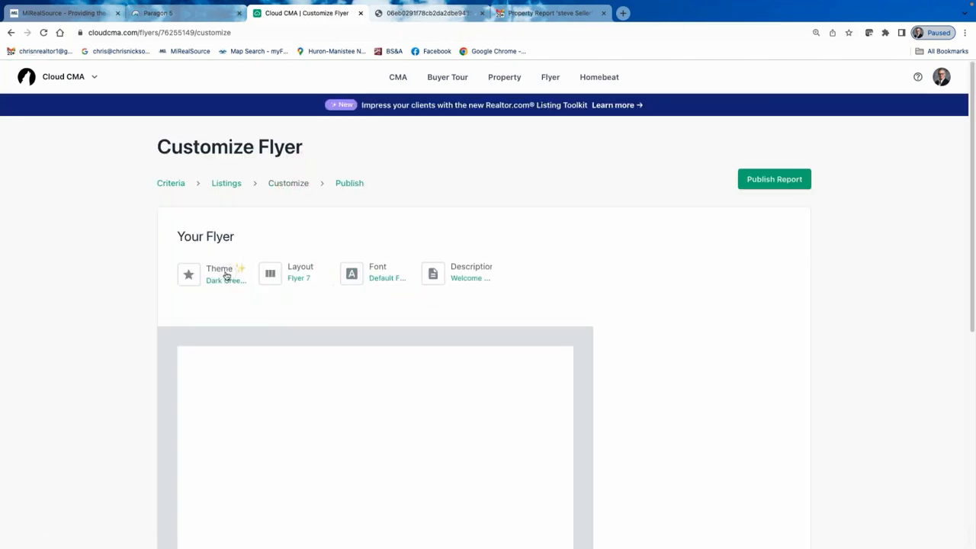
click(226, 276)
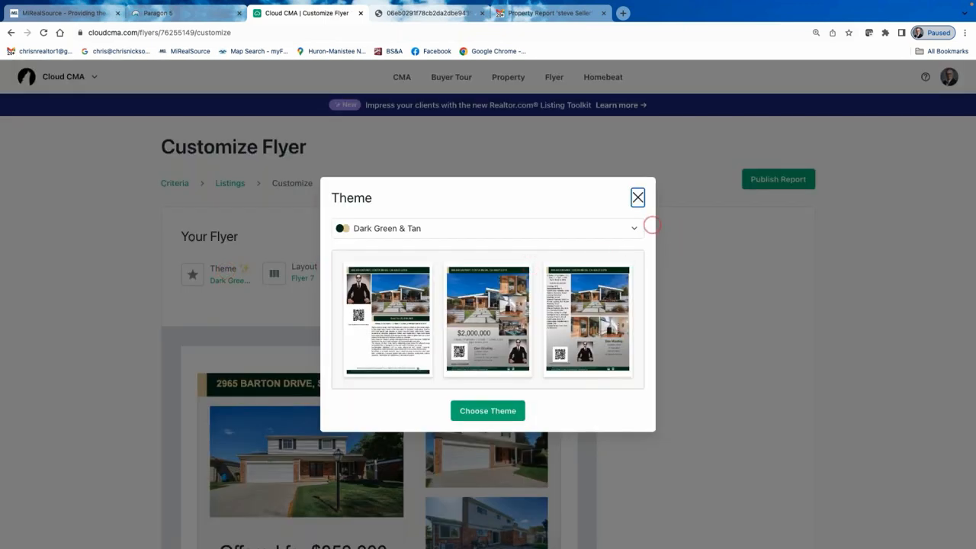
click(632, 228)
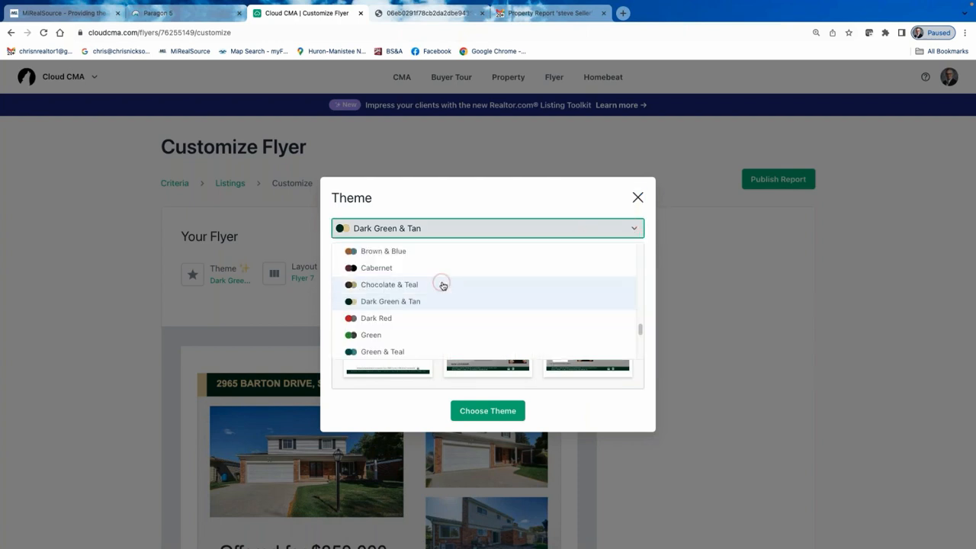
scroll(431, 285, up, 3)
scroll(374, 287, up, 3)
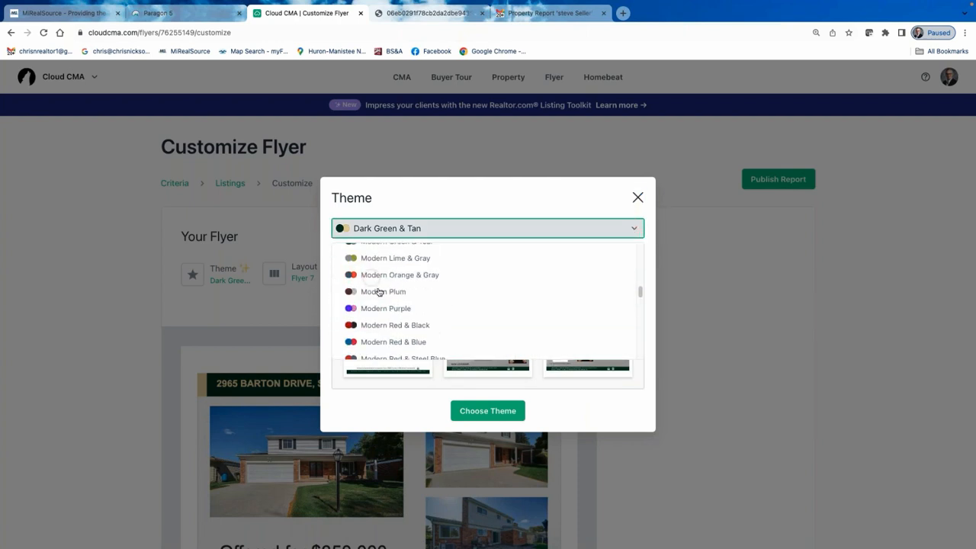
click(390, 258)
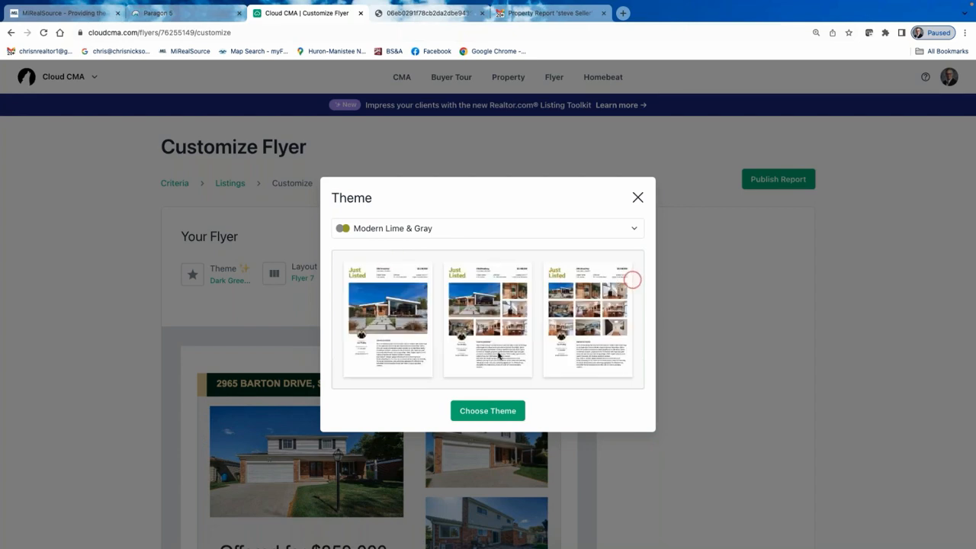
click(495, 411)
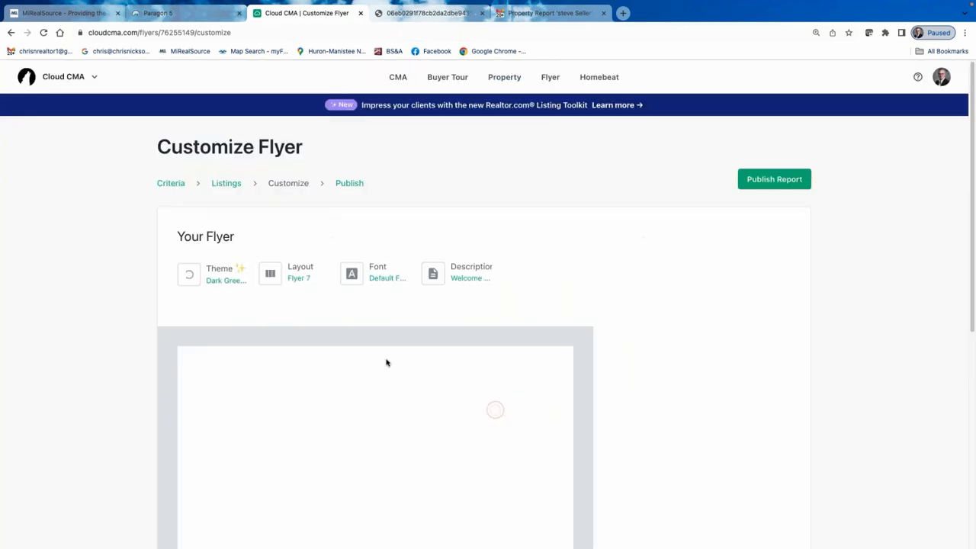
Check the layout choices and keep the flyer on Flyer 7.
click(302, 272)
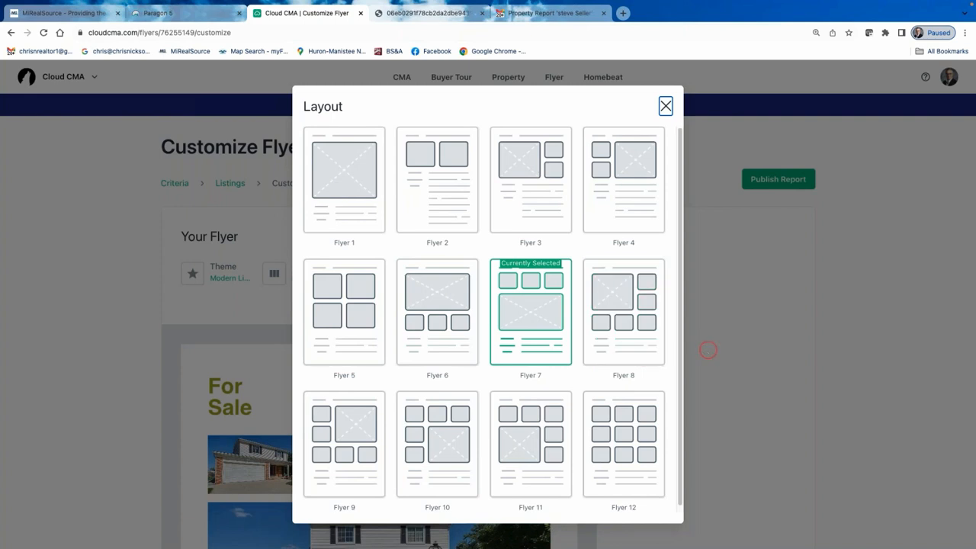
scroll(617, 374, down, 1)
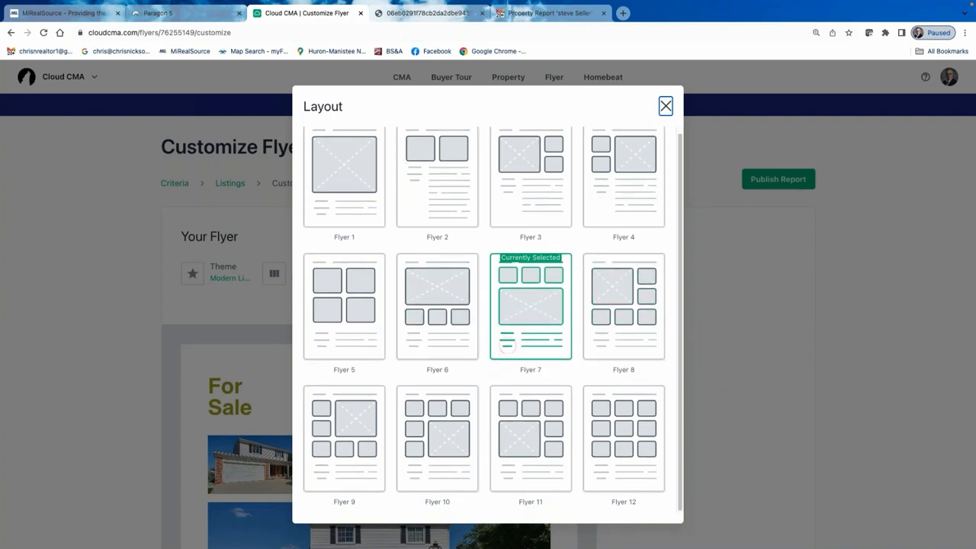
scroll(589, 180, up, 1)
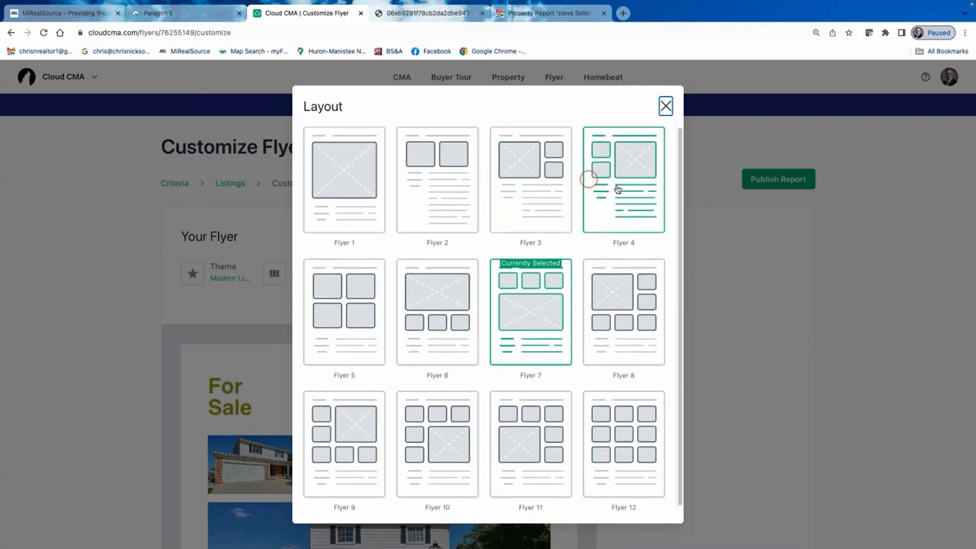
click(666, 106)
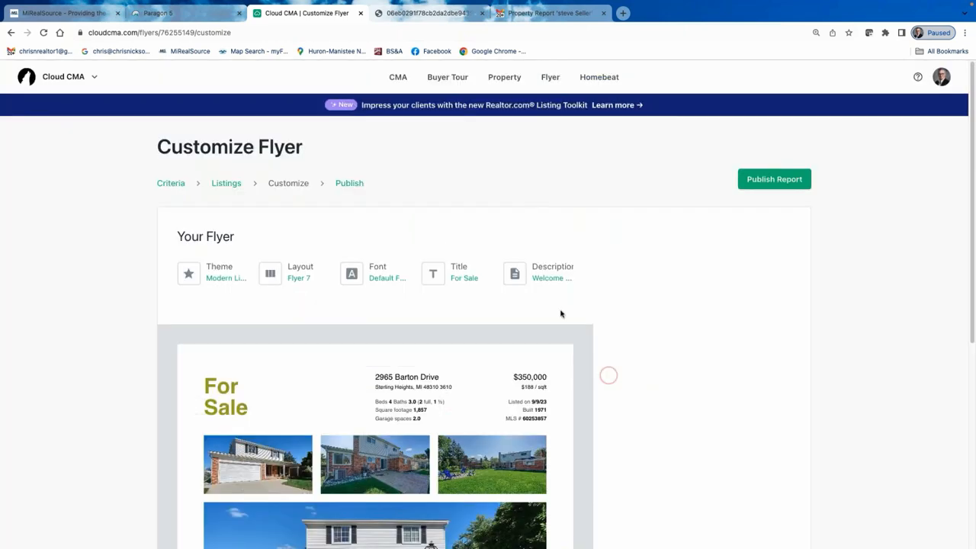
scroll(607, 328, down, 3)
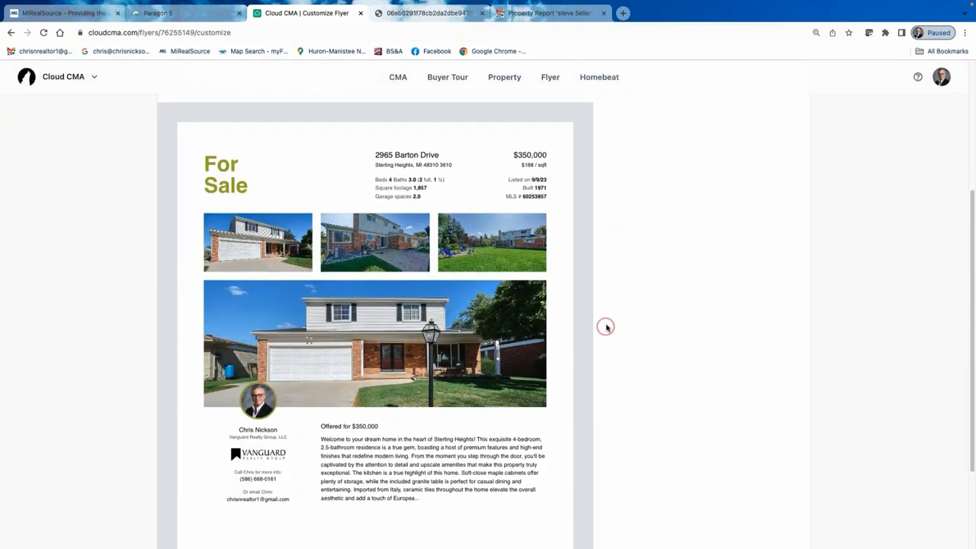
scroll(607, 328, up, 3)
scroll(442, 358, down, 3)
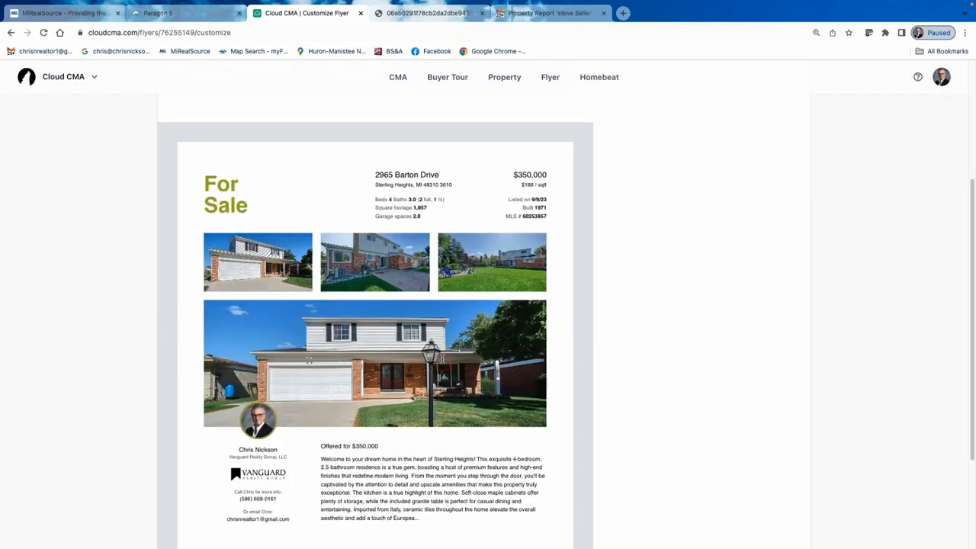
scroll(442, 358, down, 2)
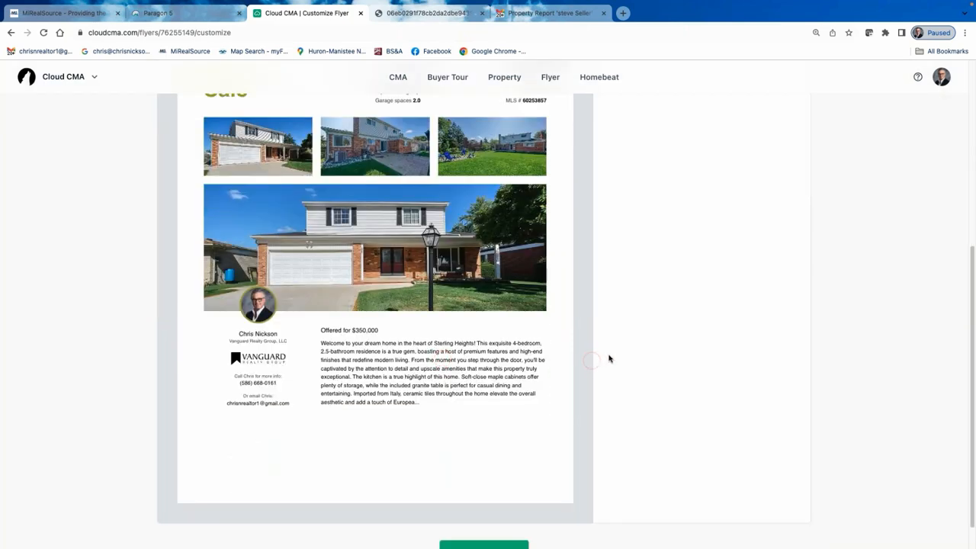
scroll(609, 357, up, 4)
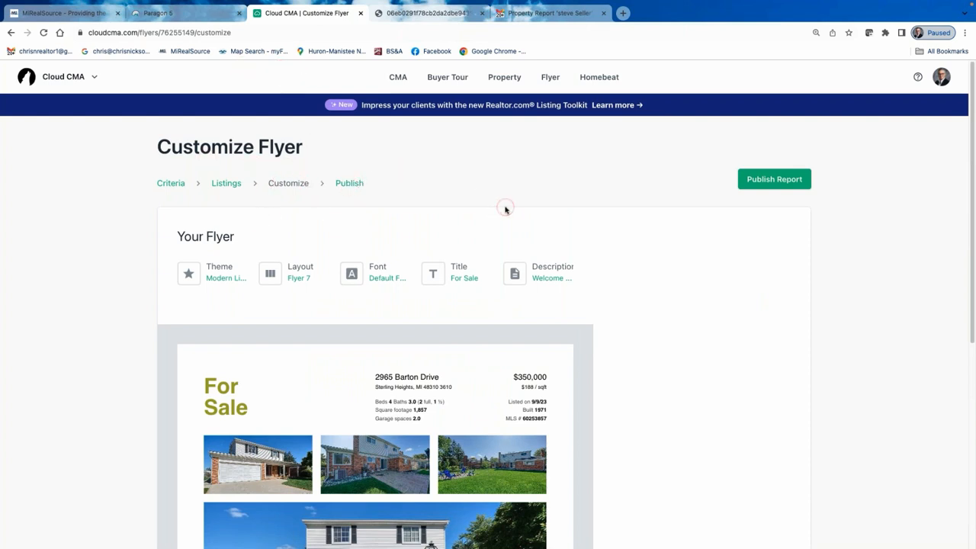
click(505, 208)
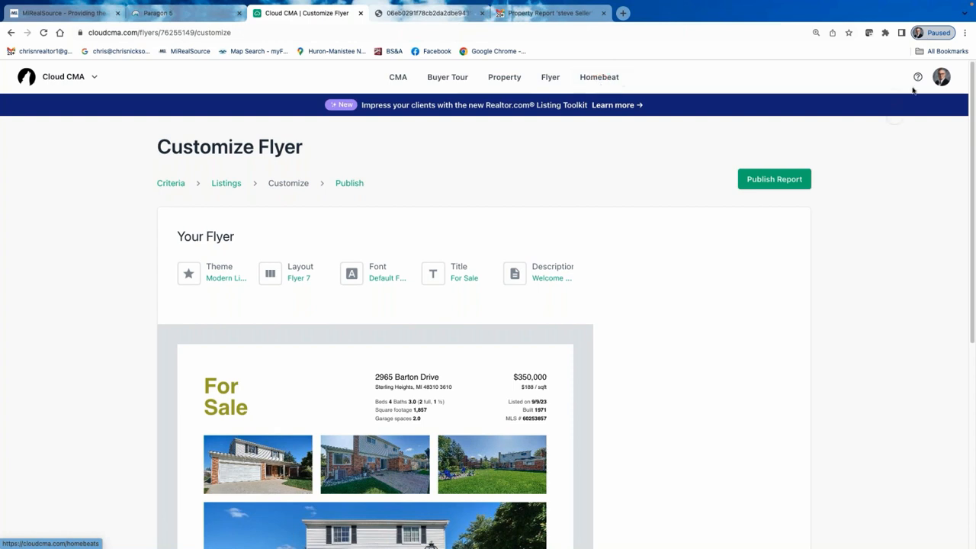
Go to Lead Generation from the account menu and copy the 'What's my home worth?' landing page link.
click(942, 78)
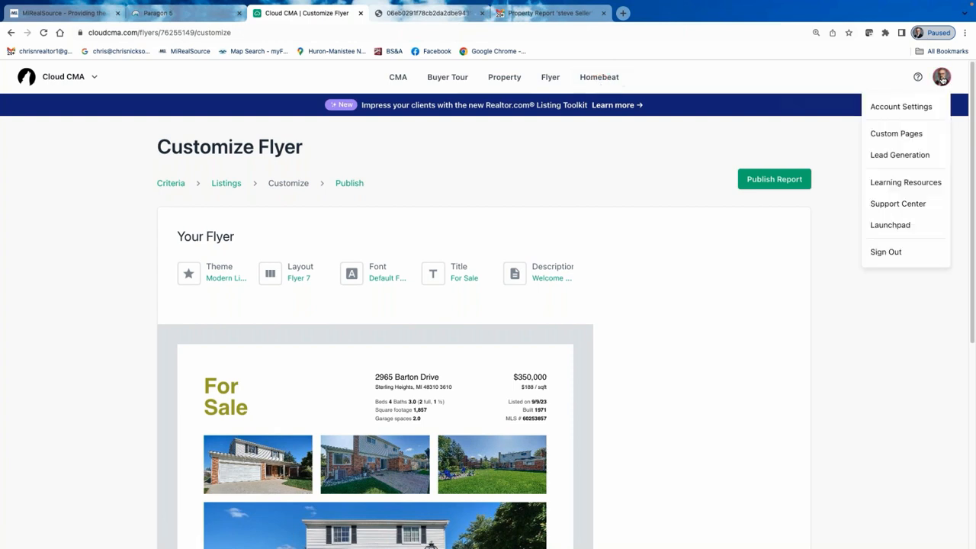
click(908, 158)
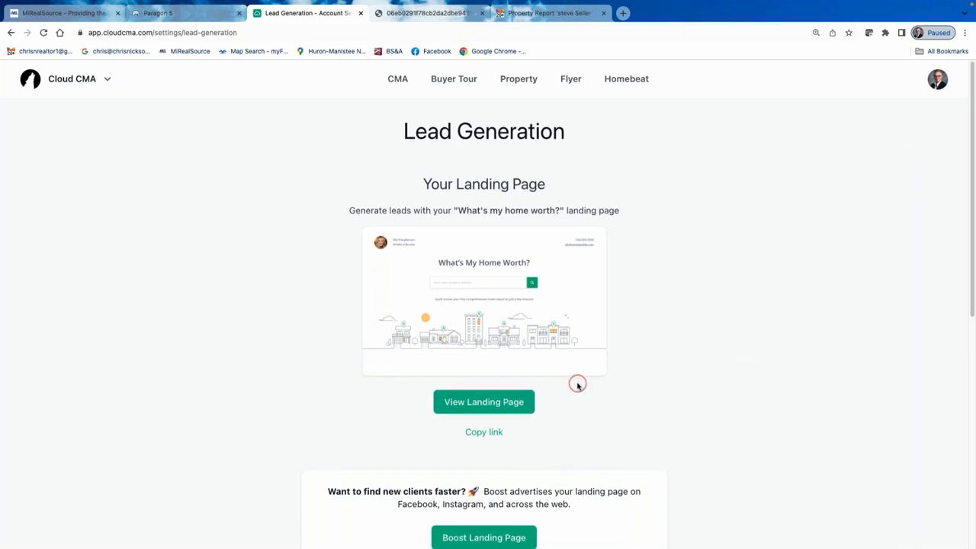
scroll(698, 403, down, 2)
scroll(695, 401, up, 1)
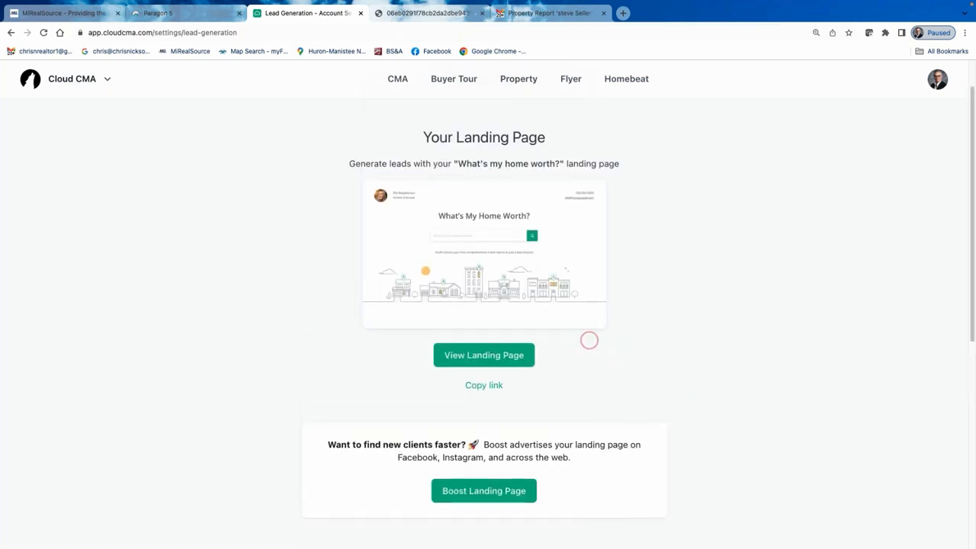
click(487, 387)
click(478, 386)
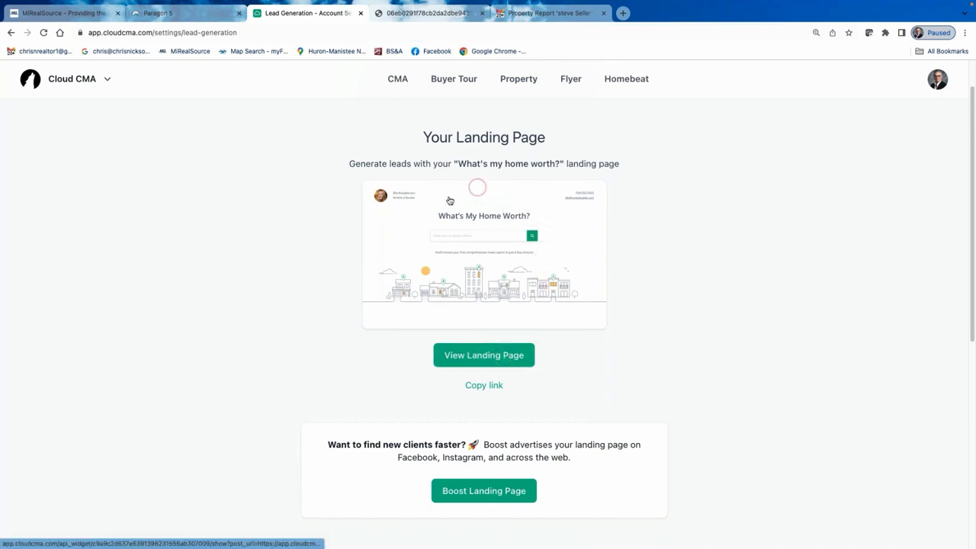
Open the landing page in a new tab and enter the property's Springbrook Drive, Sterling Heights address.
click(489, 357)
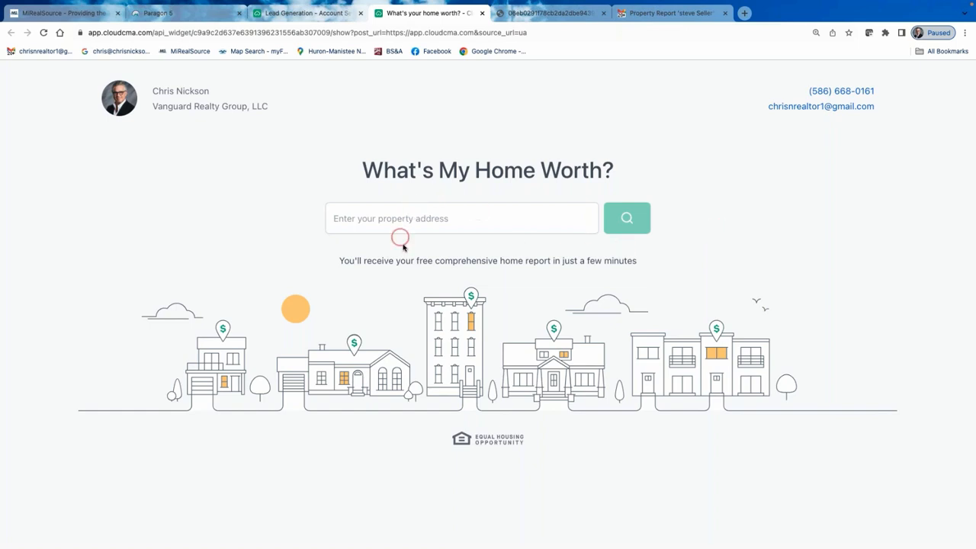
click(361, 221)
click(482, 222)
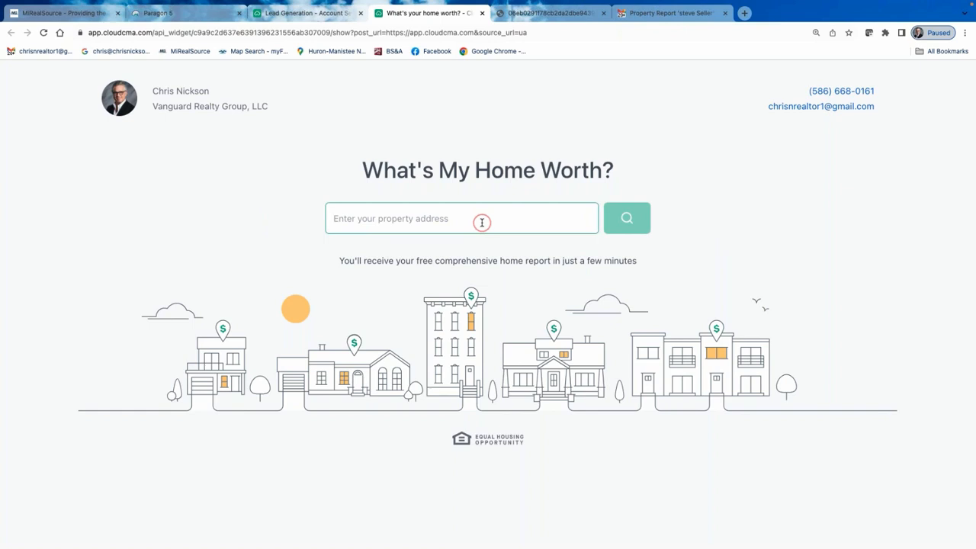
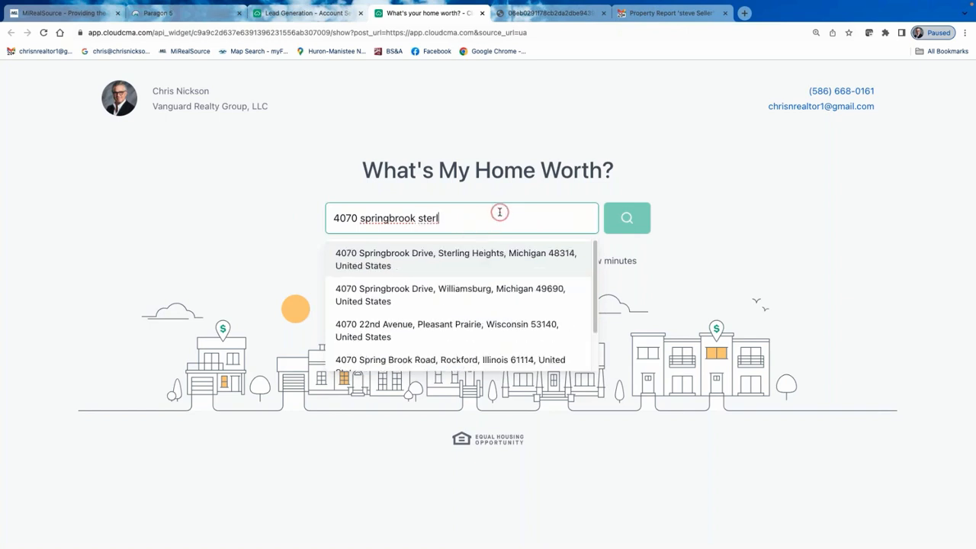
click(469, 262)
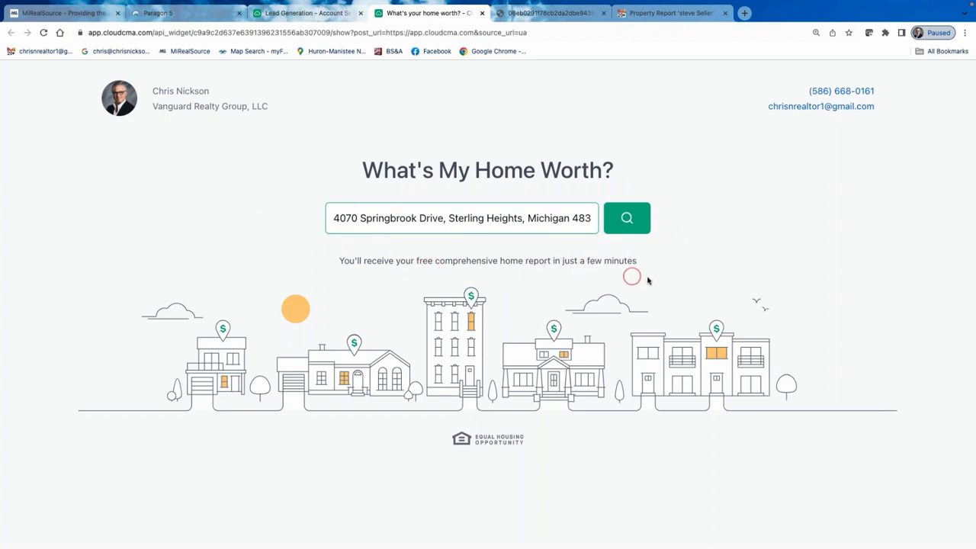
click(626, 220)
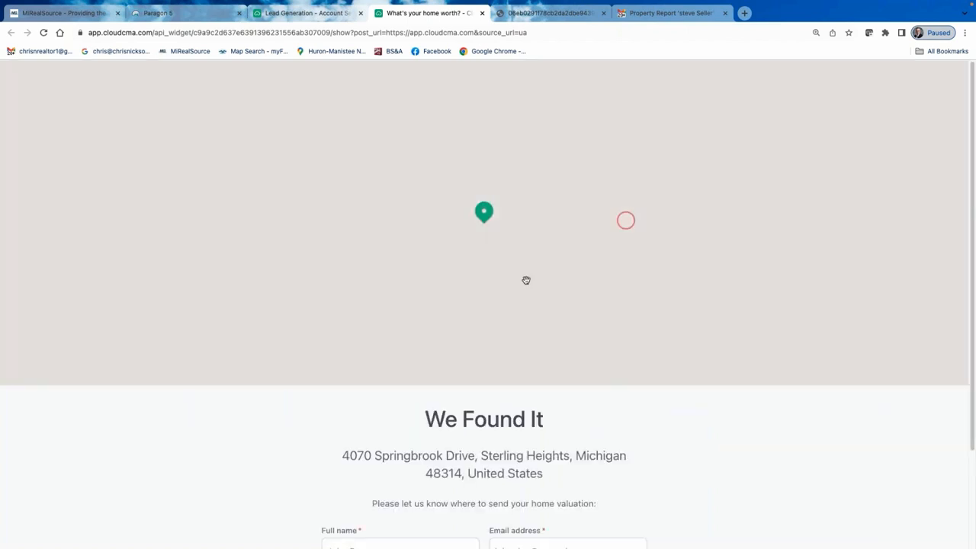
scroll(572, 405, down, 3)
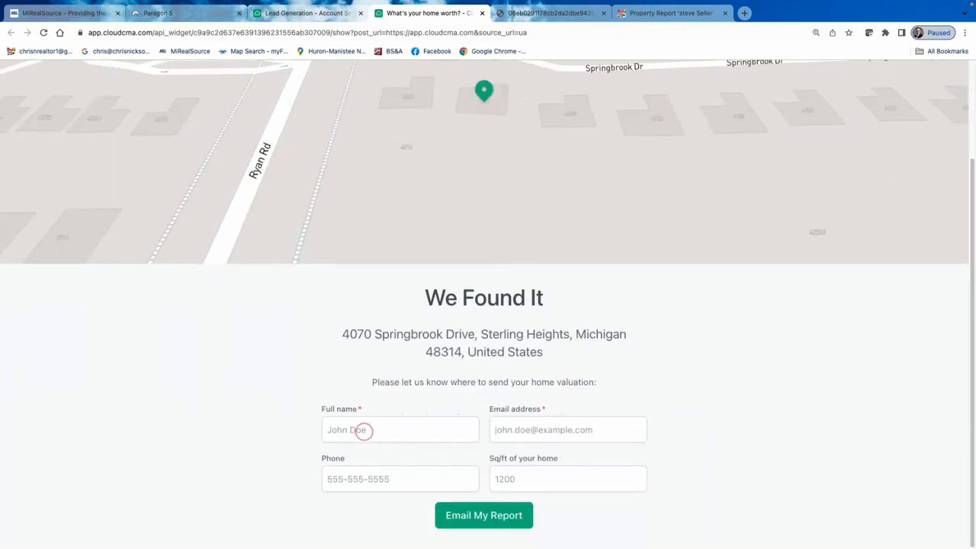
click(364, 430)
text(St)
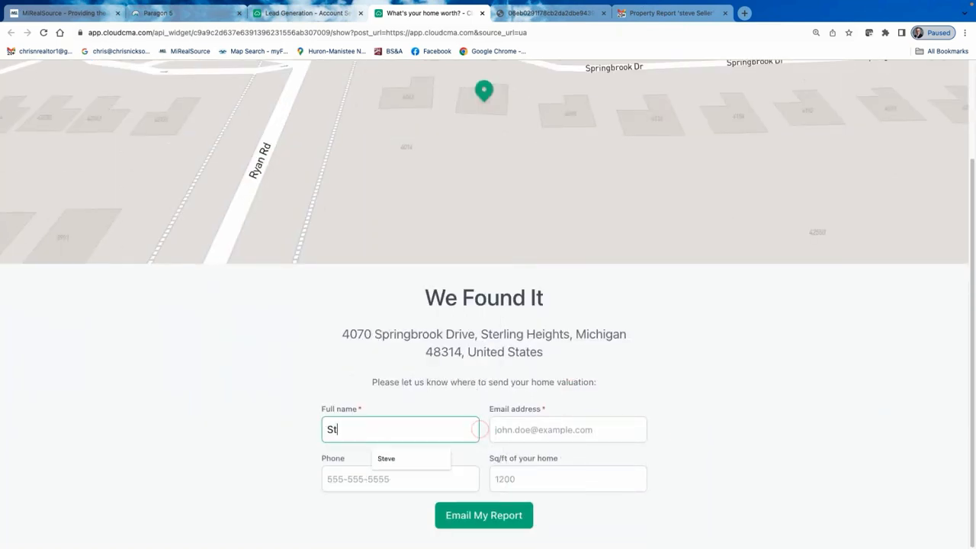
text(eve Buyer)
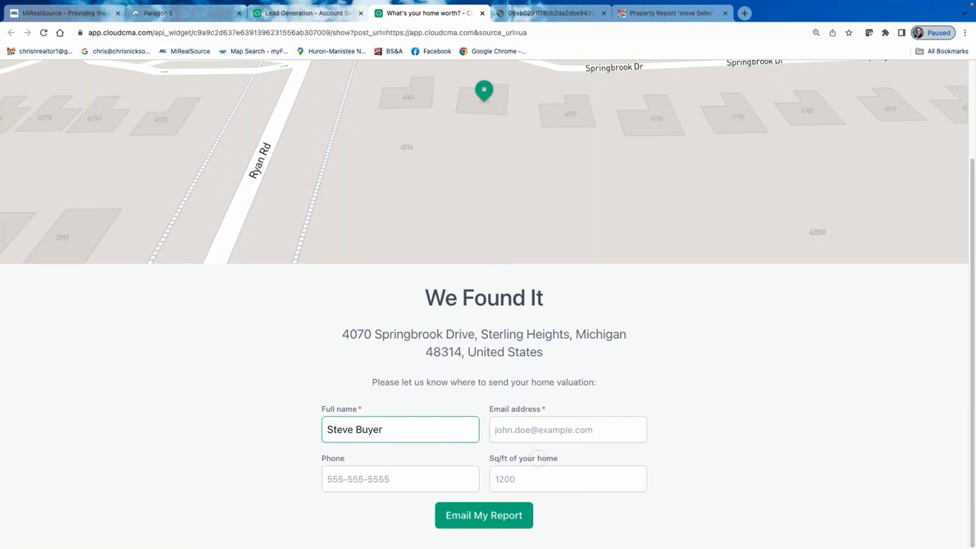
Add the lead's e-mail and saved phone number, then submit the form to email the report.
click(511, 428)
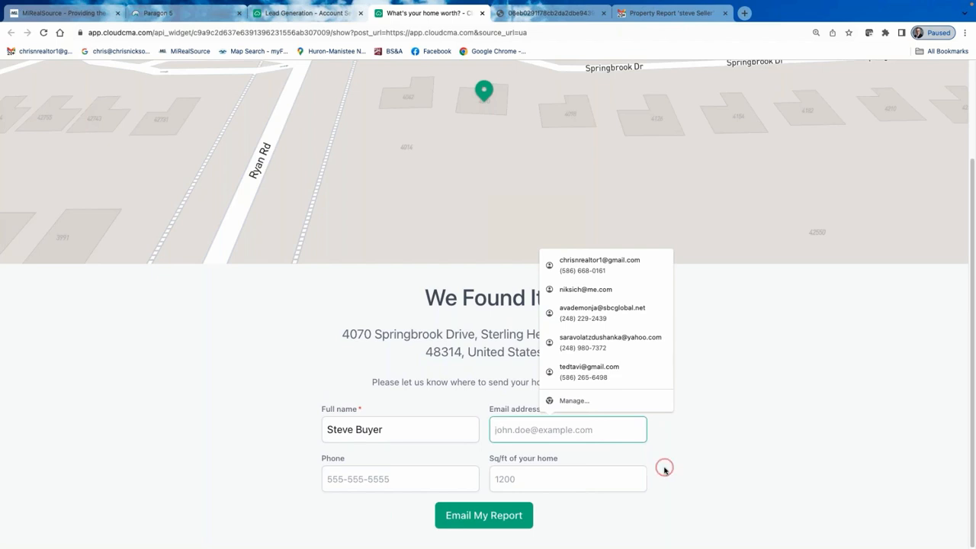
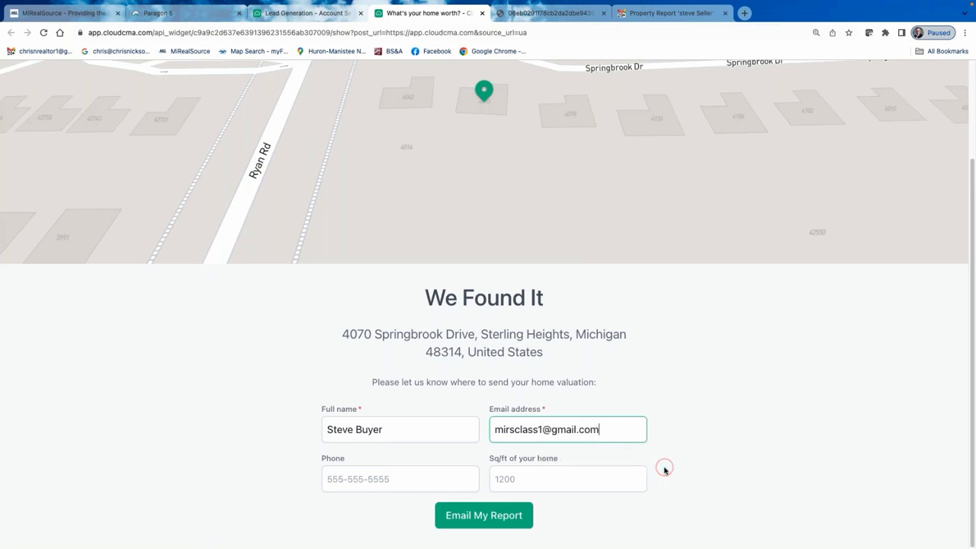
click(376, 482)
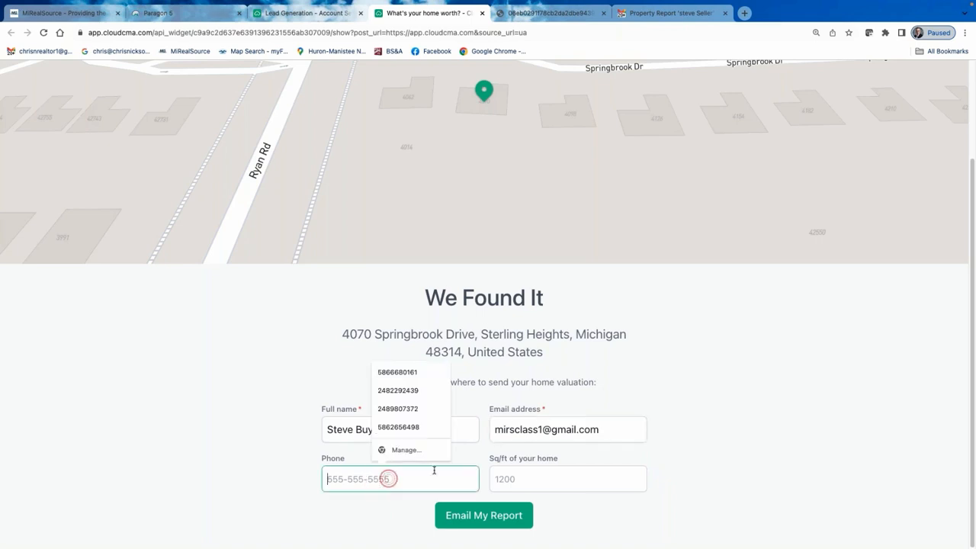
click(407, 376)
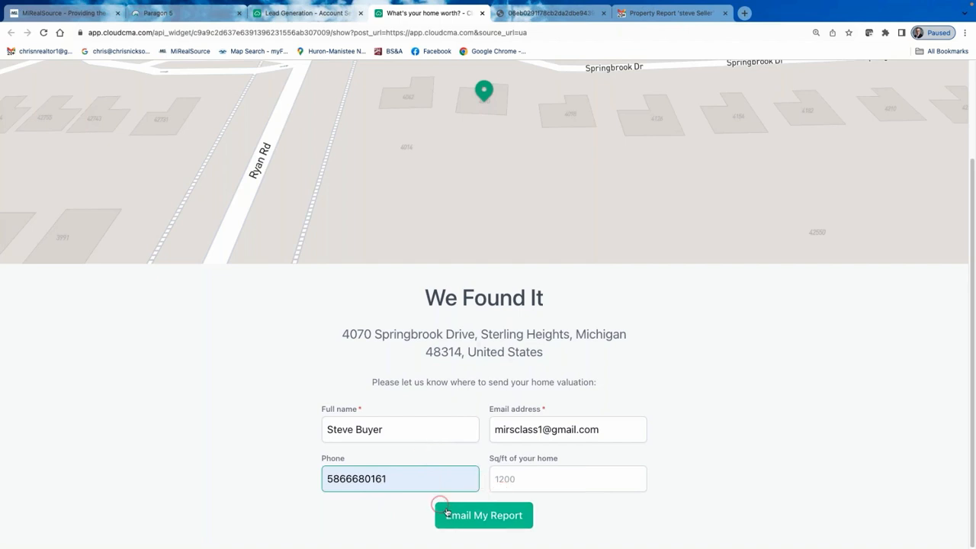
click(492, 517)
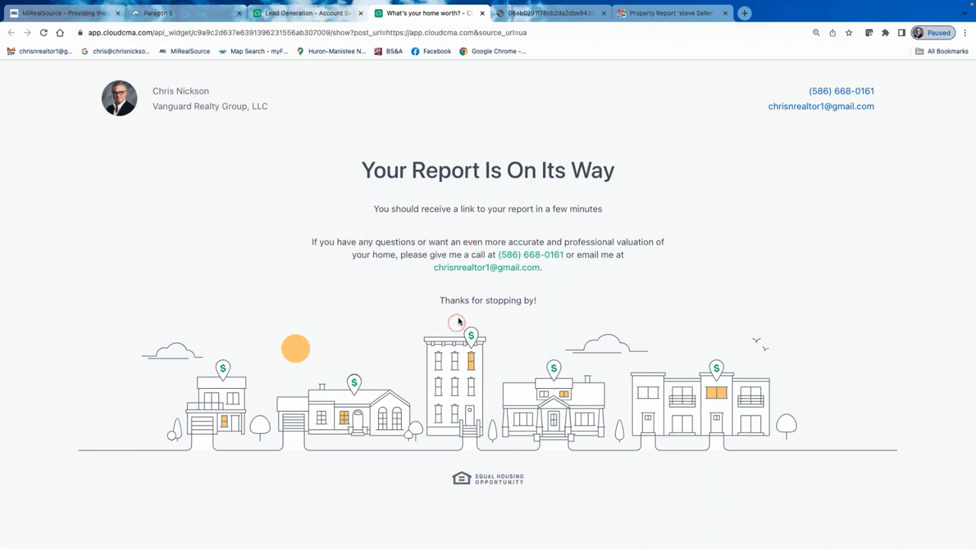
click(681, 14)
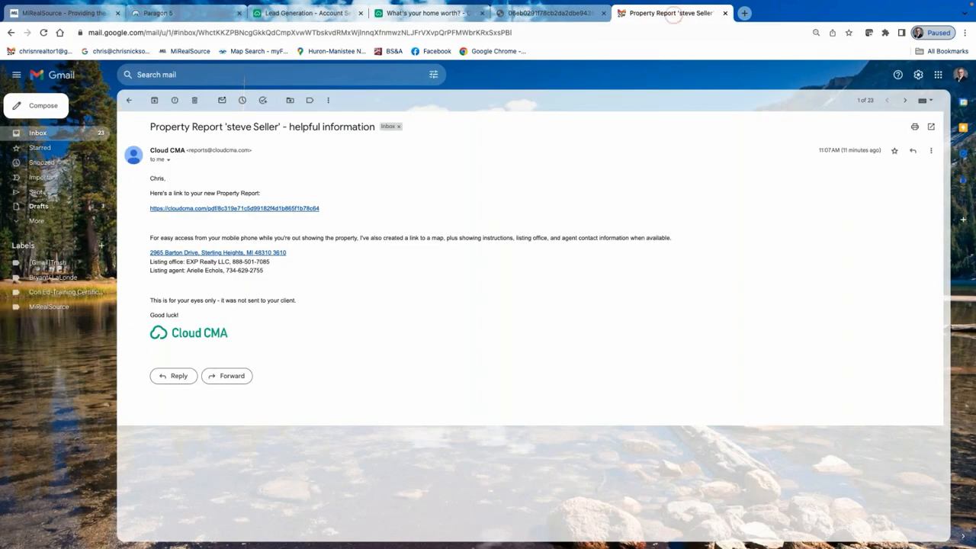
Read through the new-lead notification email in the Gmail inbox.
click(69, 138)
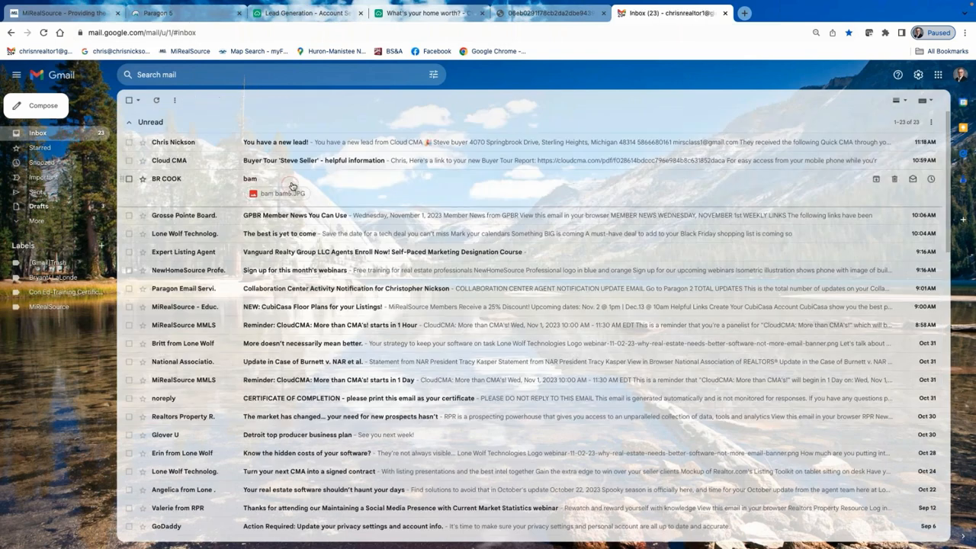
click(296, 142)
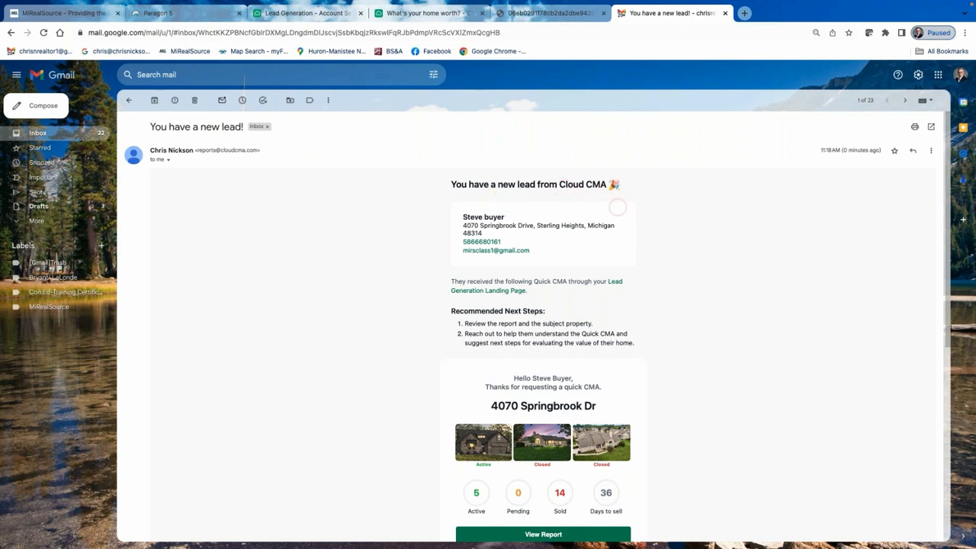
scroll(610, 238, down, 1)
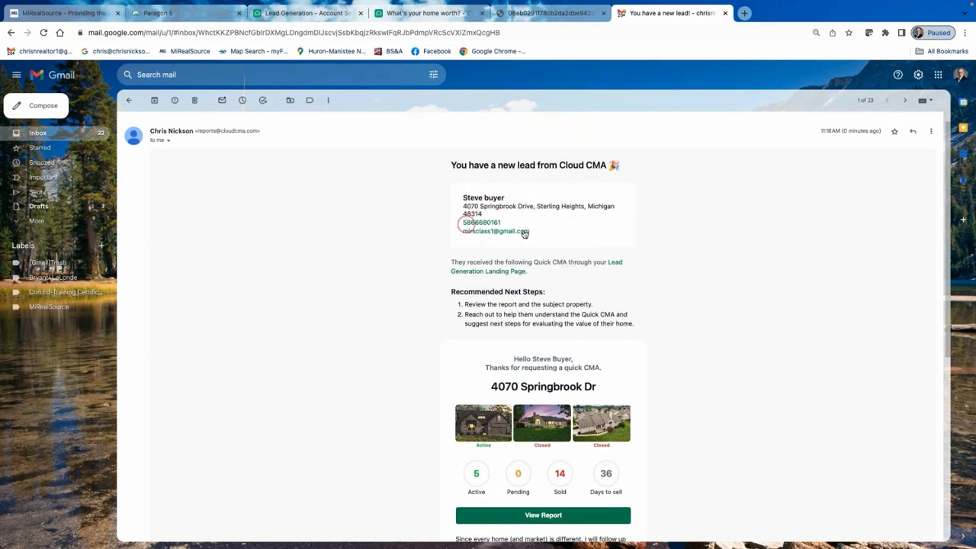
scroll(639, 285, down, 2)
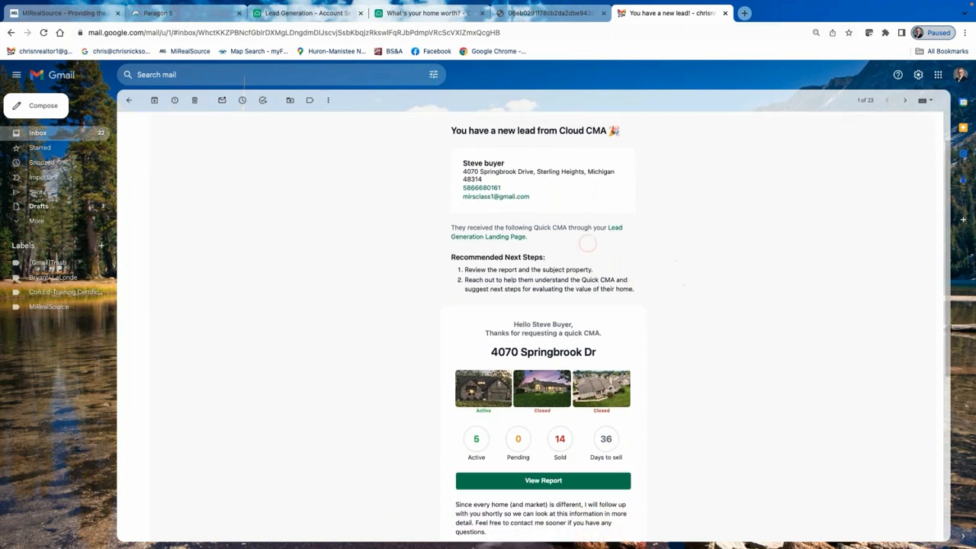
scroll(534, 366, down, 4)
scroll(608, 336, up, 2)
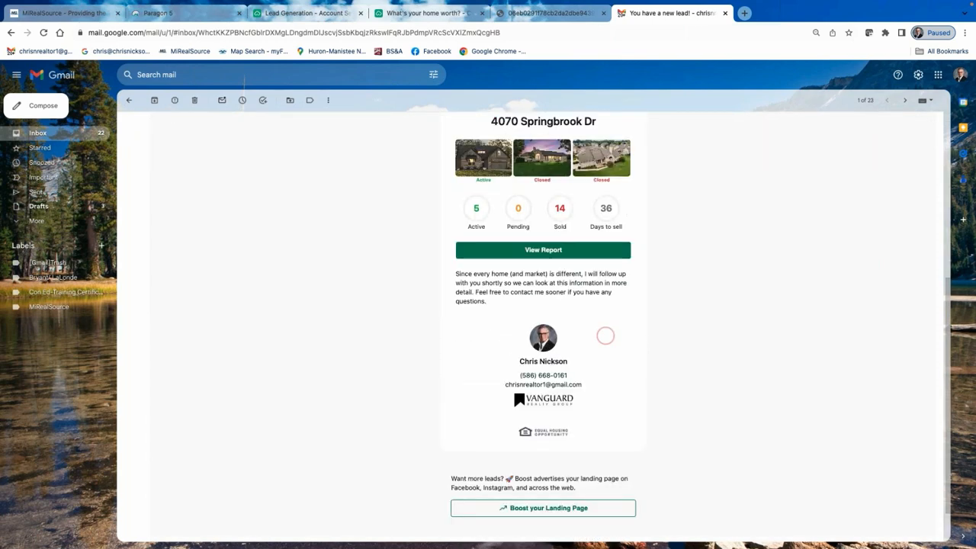
scroll(654, 429, up, 3)
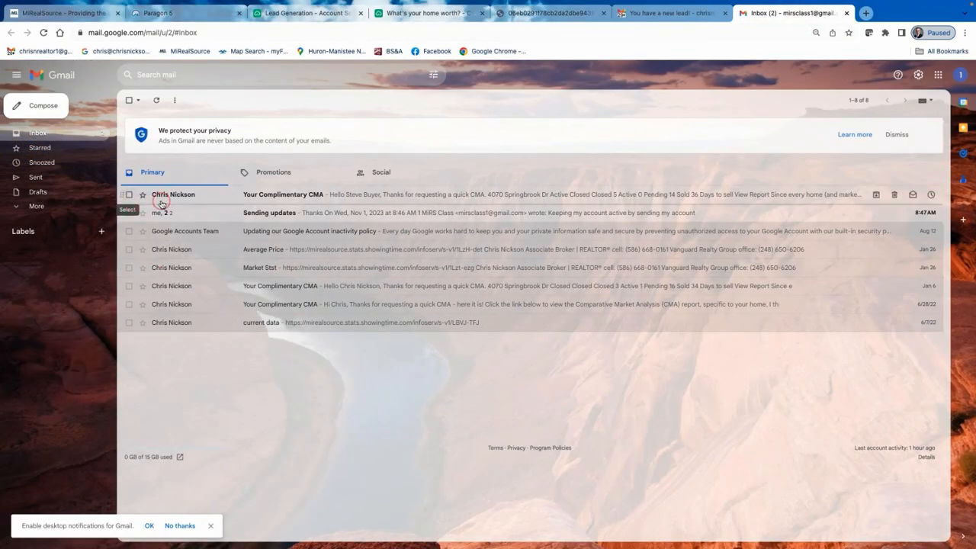
click(697, 15)
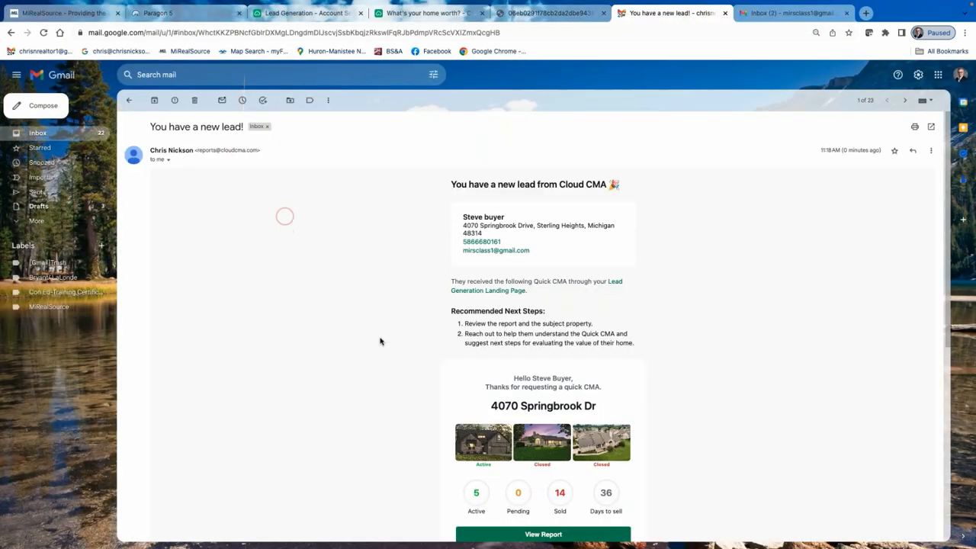
Open the class account's 'Your Complimentary CMA' email showing 5 active, 14 sold, 36 days to sell.
click(805, 14)
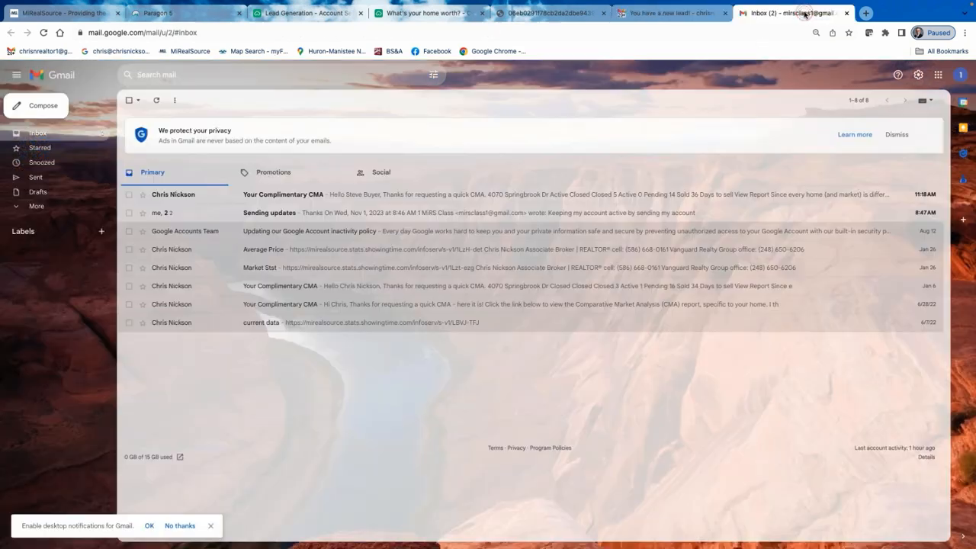
click(269, 195)
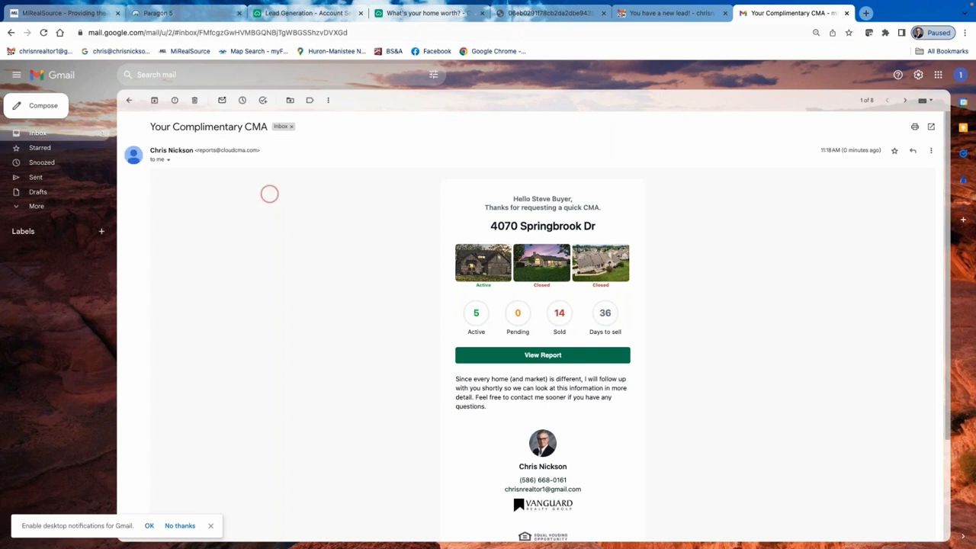
scroll(562, 480, down, 1)
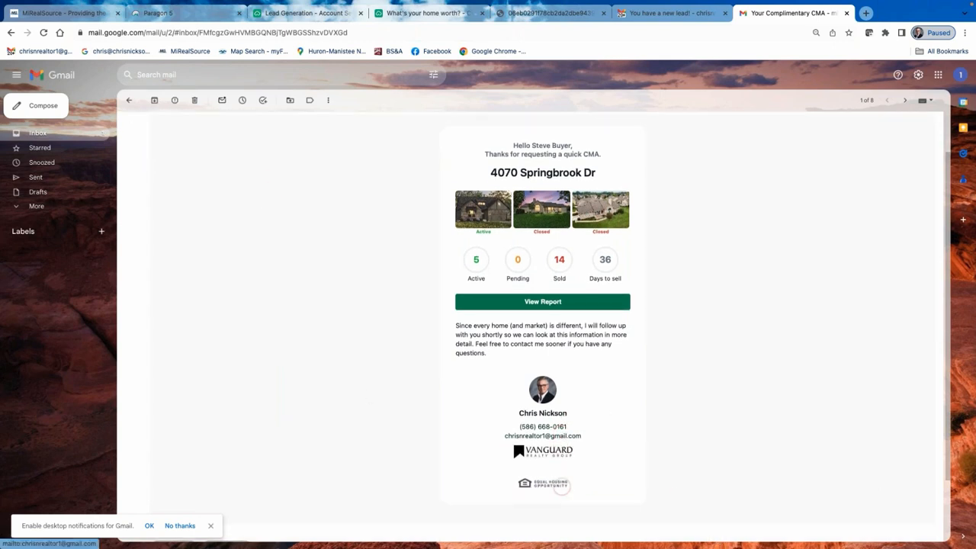
scroll(541, 462, up, 1)
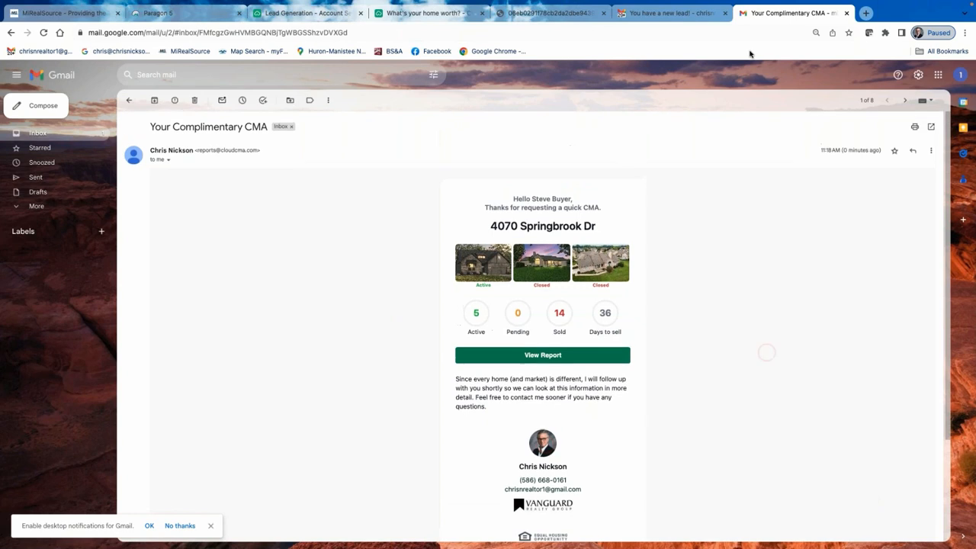
click(539, 356)
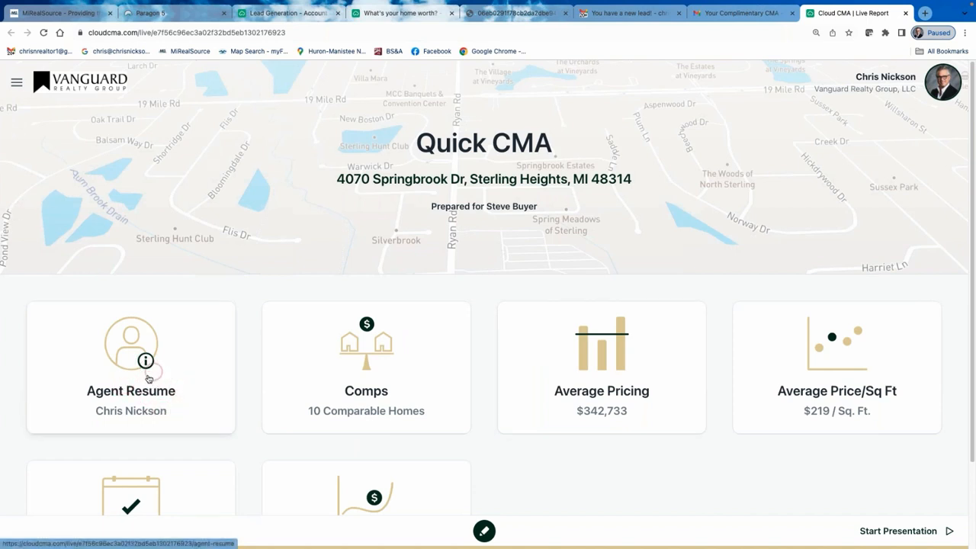
scroll(181, 381, down, 1)
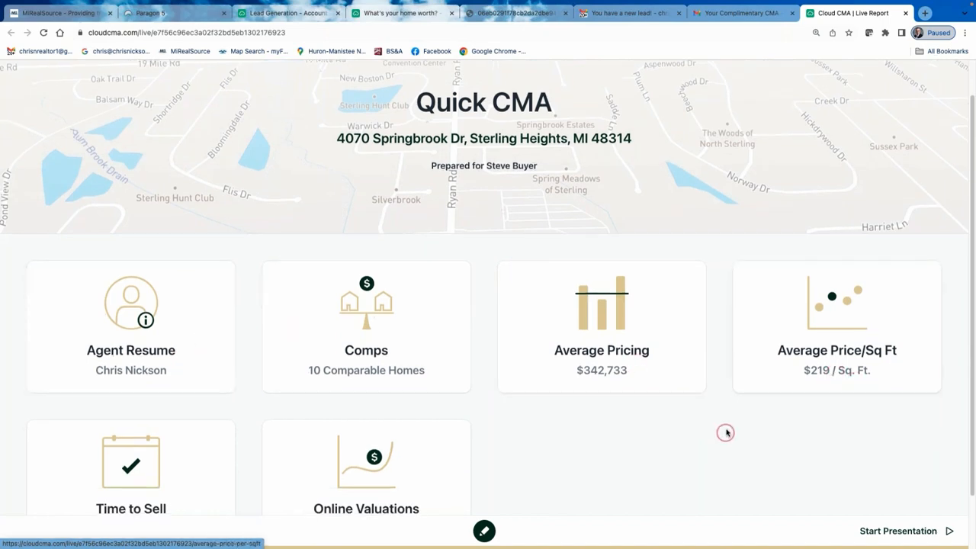
scroll(700, 425, up, 1)
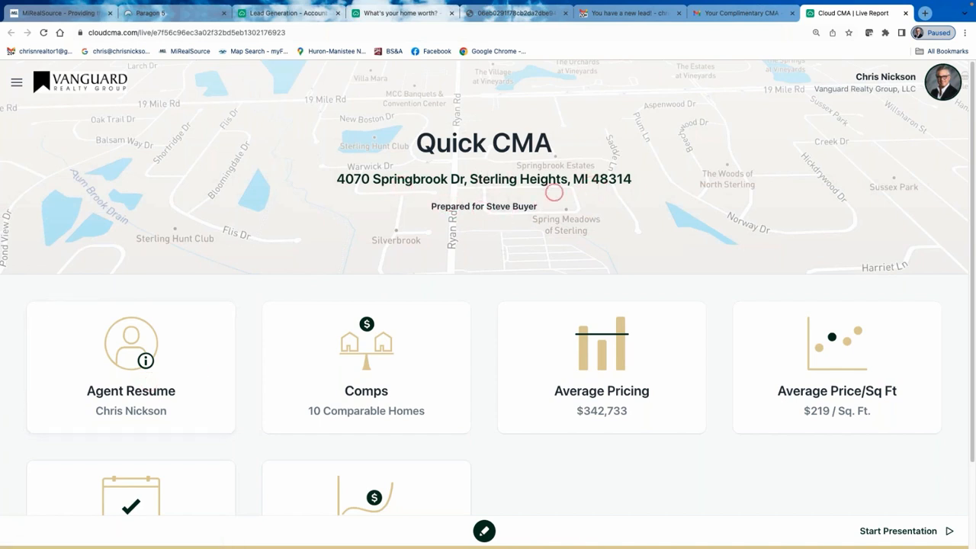
Present the report through Comps, Average Pricing, Price/Sq Ft, Time to Sell and Online Valuations pages.
click(926, 530)
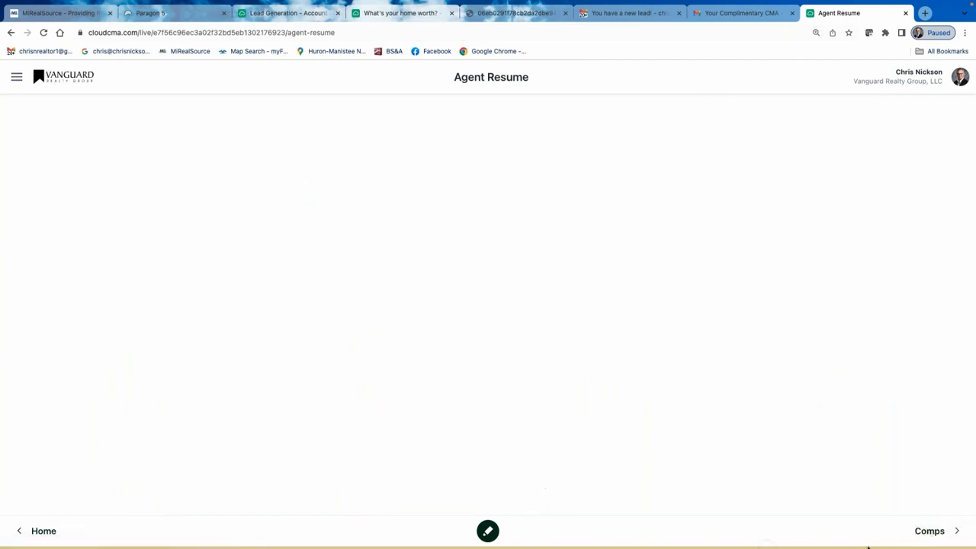
click(938, 530)
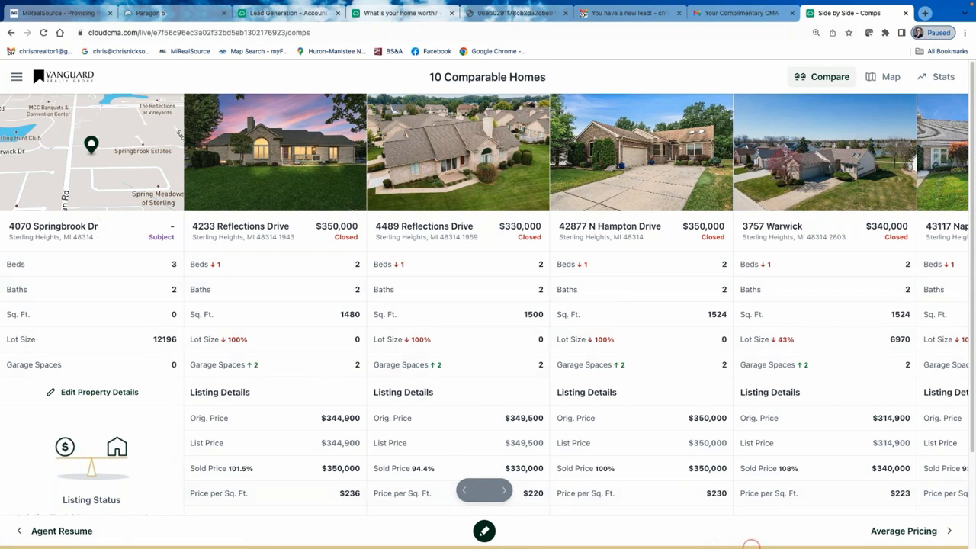
click(916, 533)
click(916, 533)
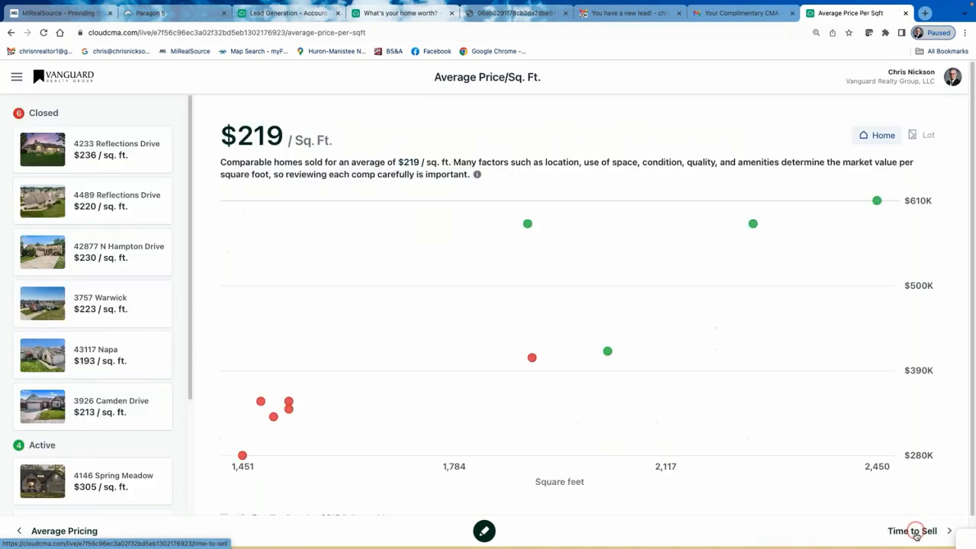
click(916, 534)
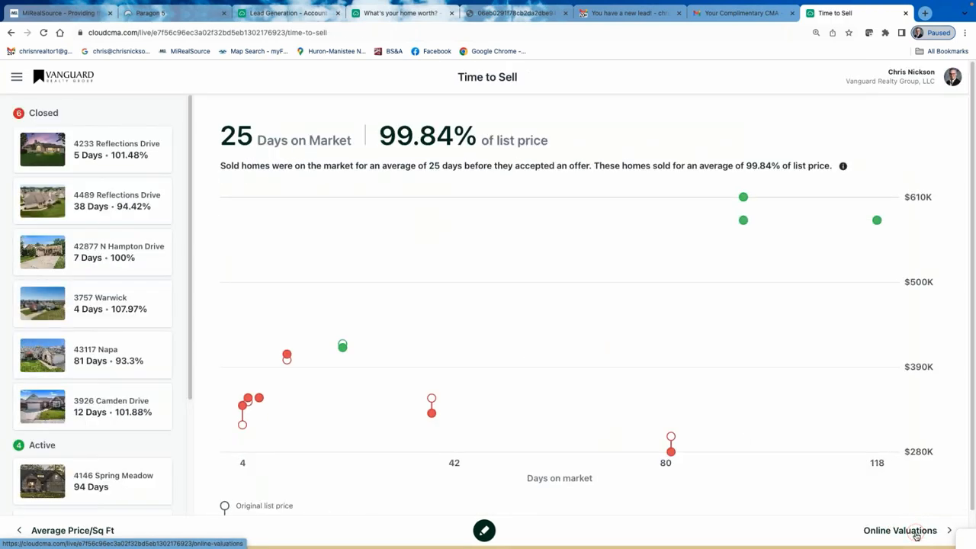
click(916, 534)
click(916, 534)
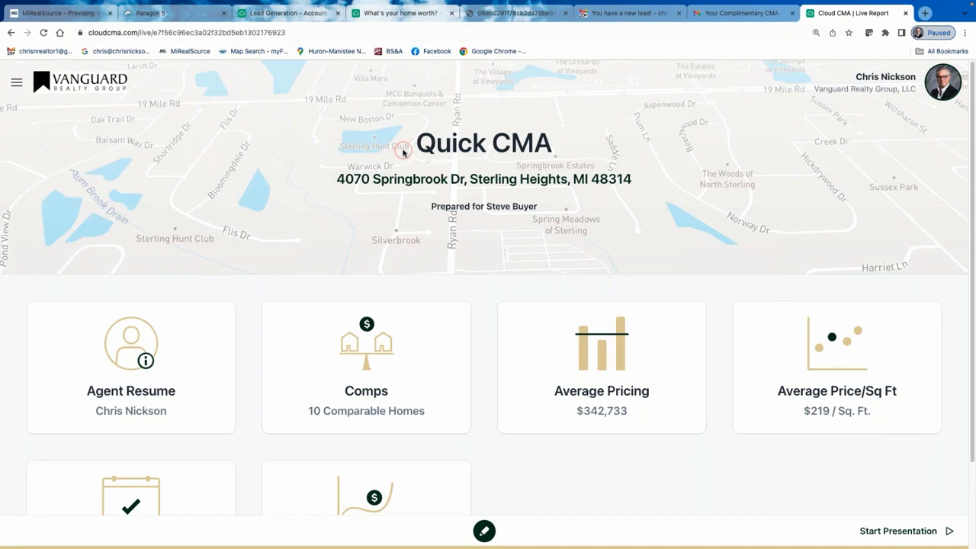
click(645, 14)
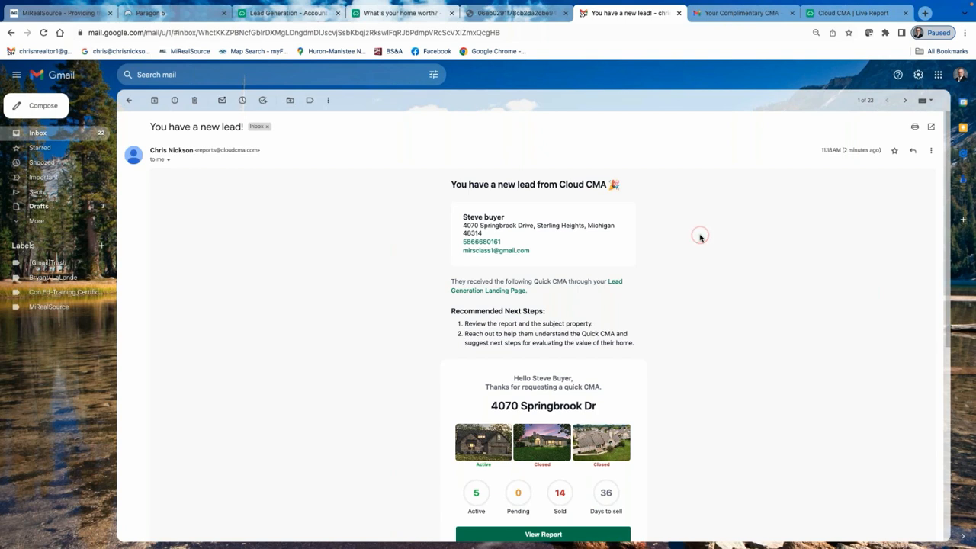
Close the live Quick CMA report and both Gmail email tabs.
click(905, 13)
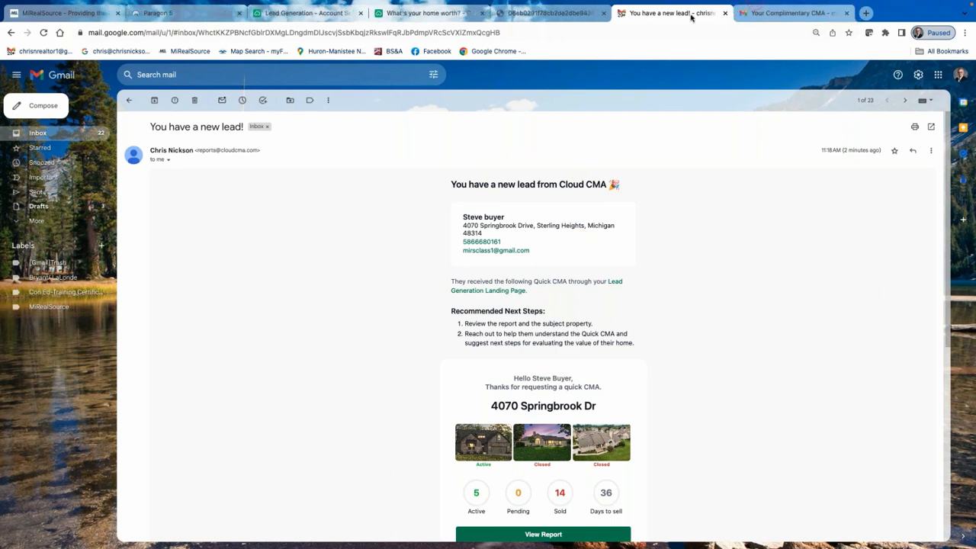
click(847, 13)
click(726, 12)
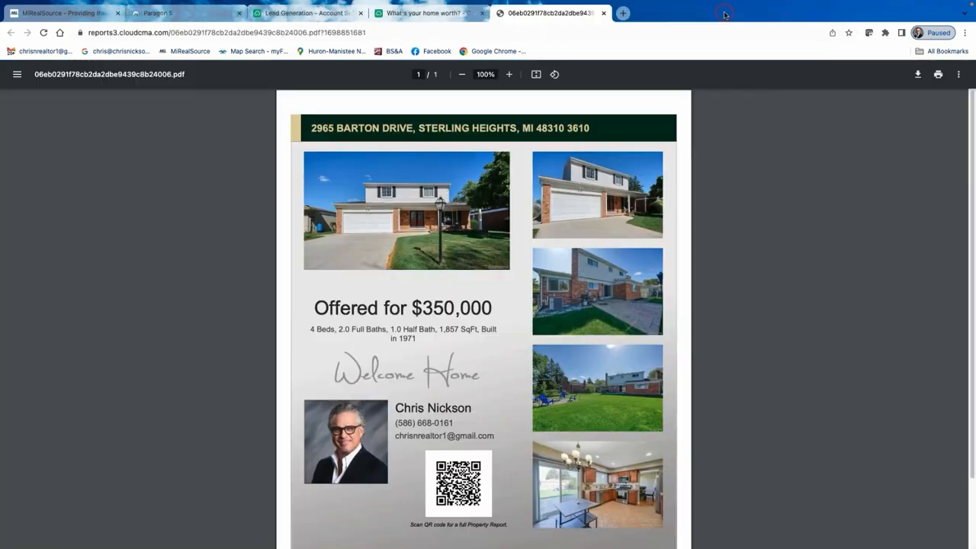
Close the PDF report and 'What's your home worth?' tabs, keeping the Lead Generation settings.
click(455, 14)
click(304, 14)
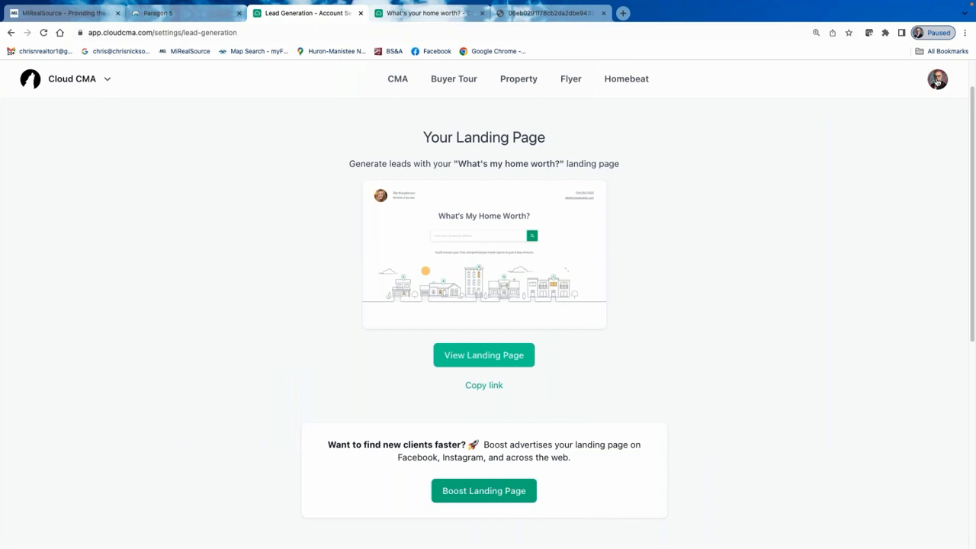
click(938, 82)
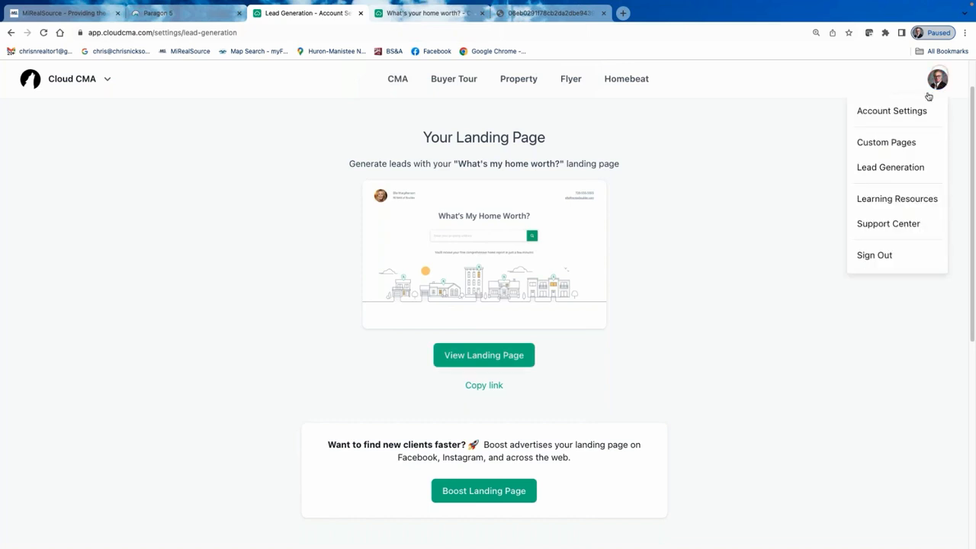
click(897, 166)
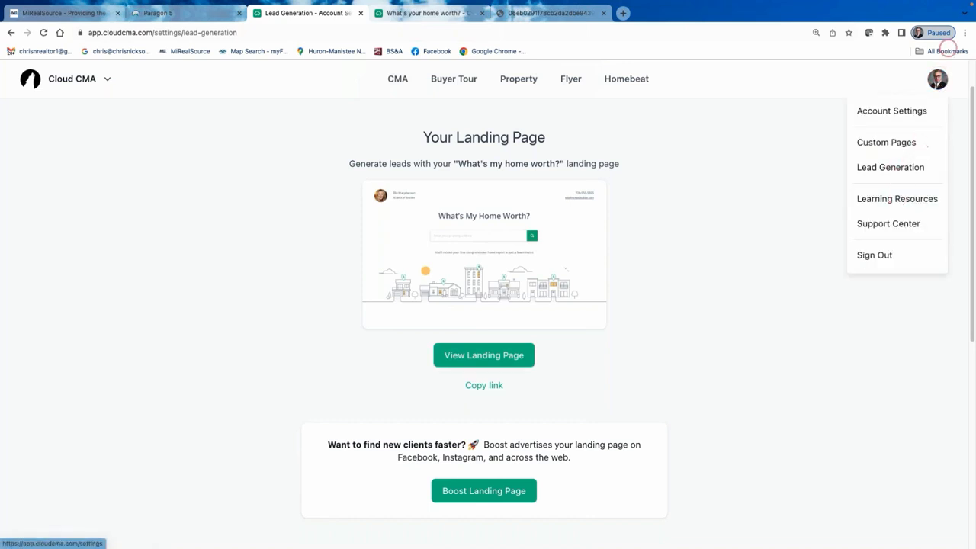
click(603, 15)
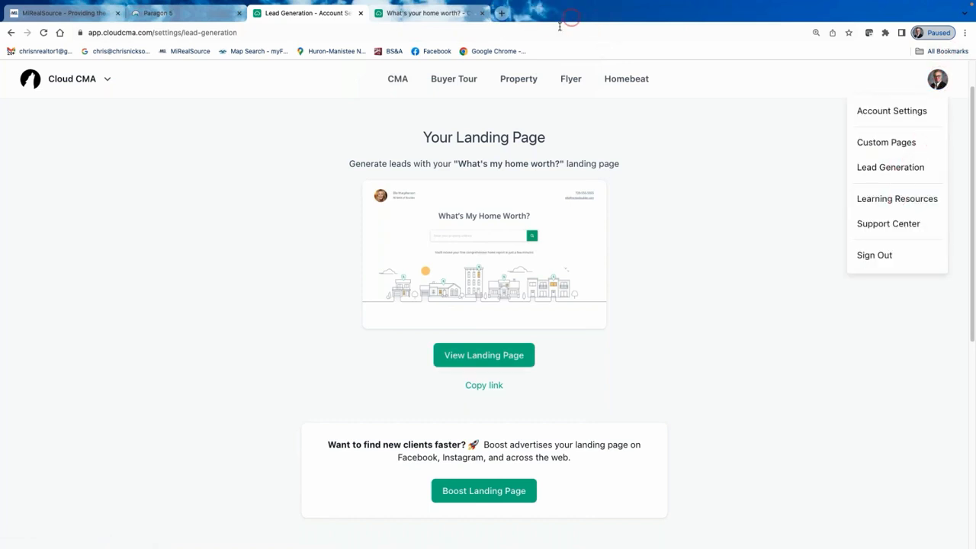
click(481, 12)
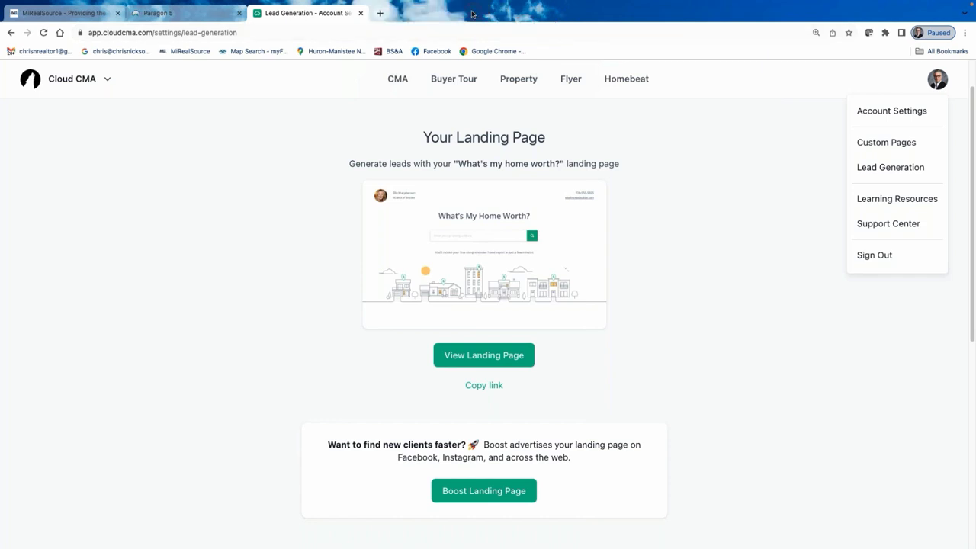
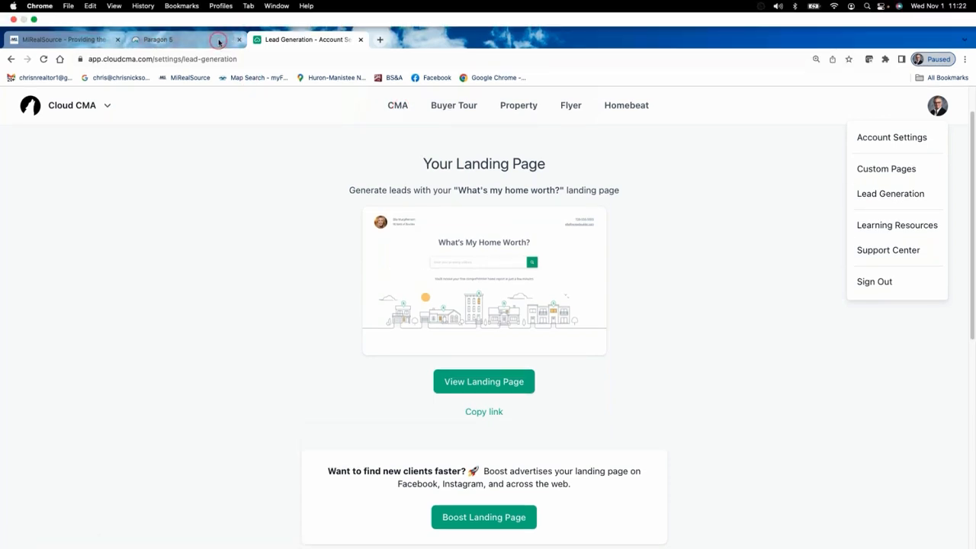
Back in Paragon MLS, close the listing actions window, go Home, and open MiRealSource's YouTube channel.
click(219, 42)
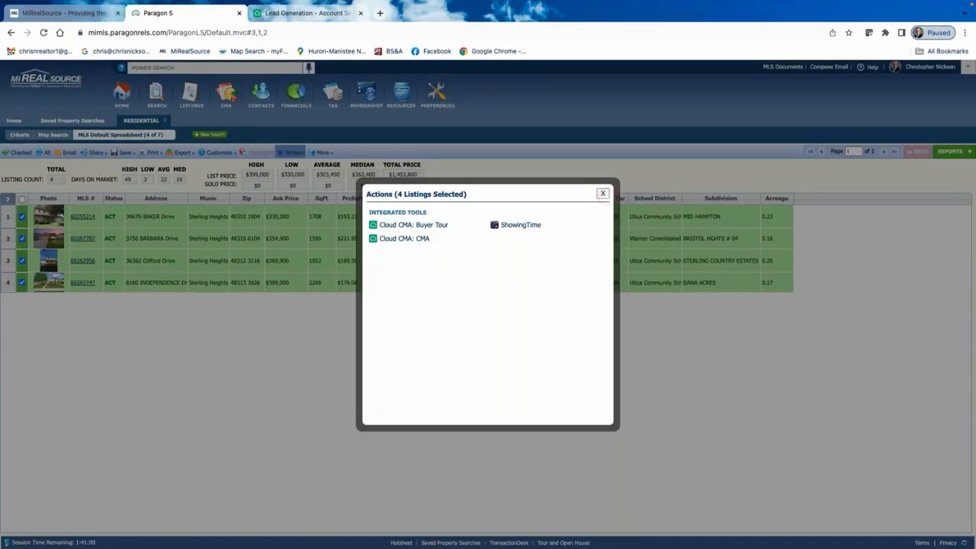
click(602, 193)
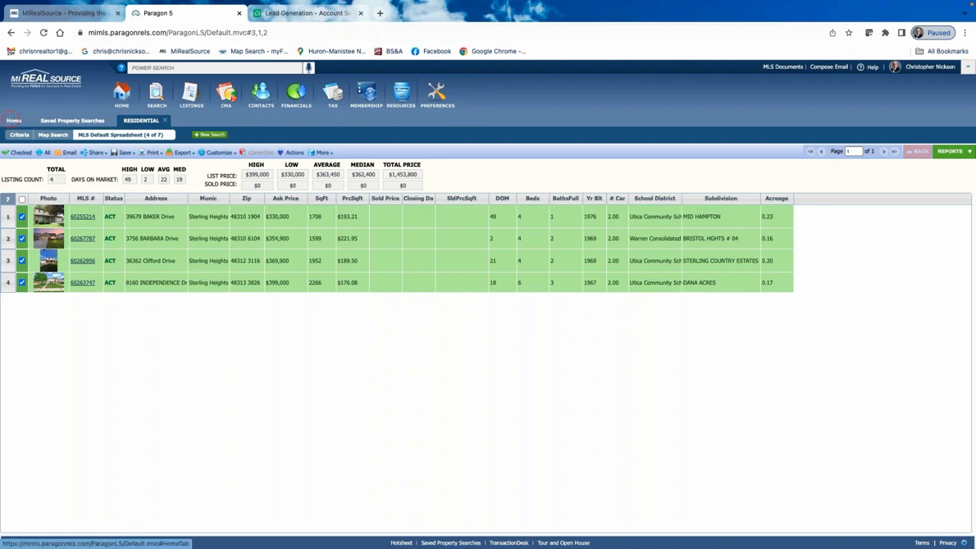
click(14, 121)
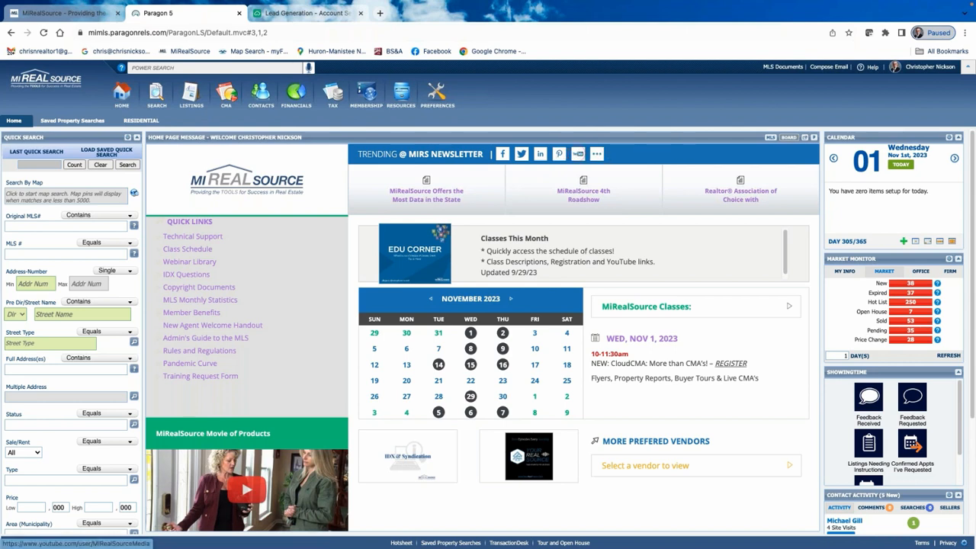
click(578, 153)
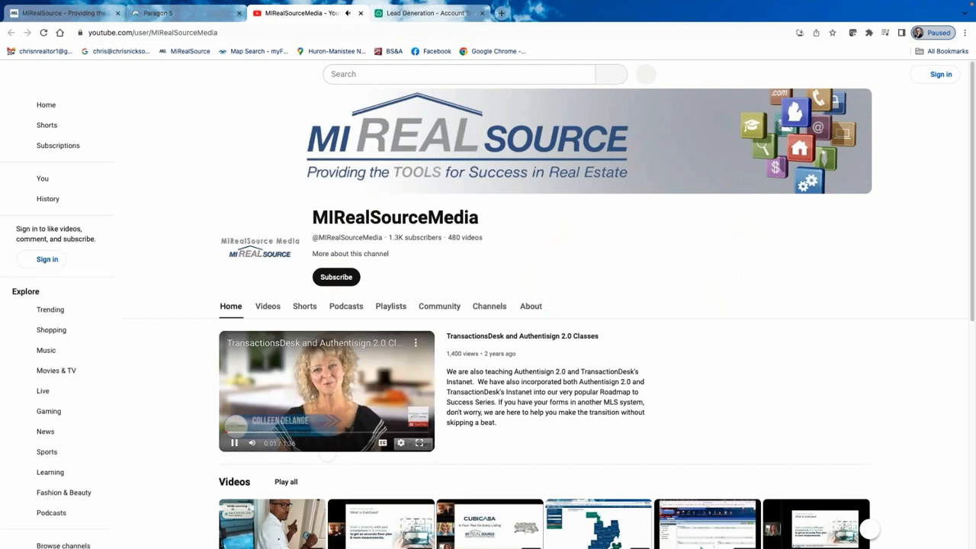
Browse the MiRealSourceMedia Playlists page and start the ShowingTime playlist.
click(790, 322)
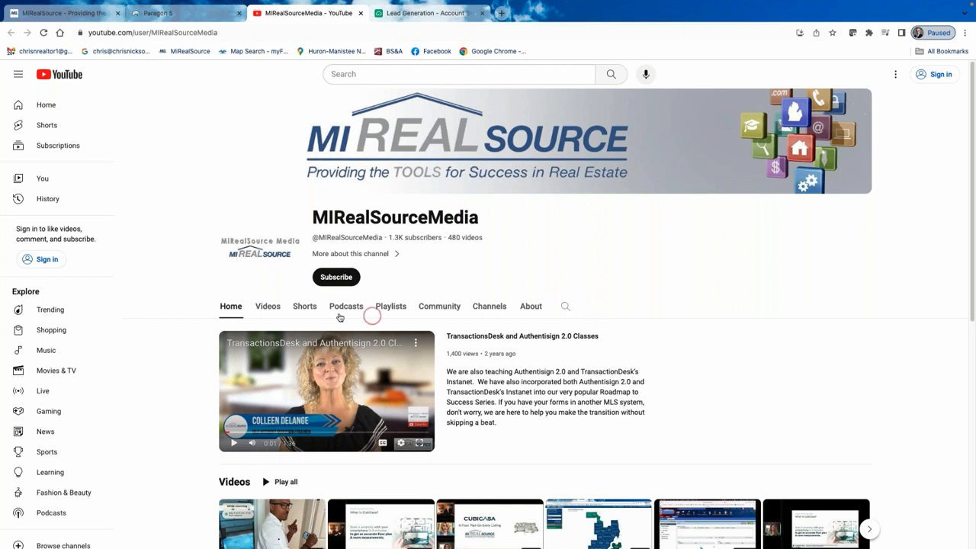
click(391, 307)
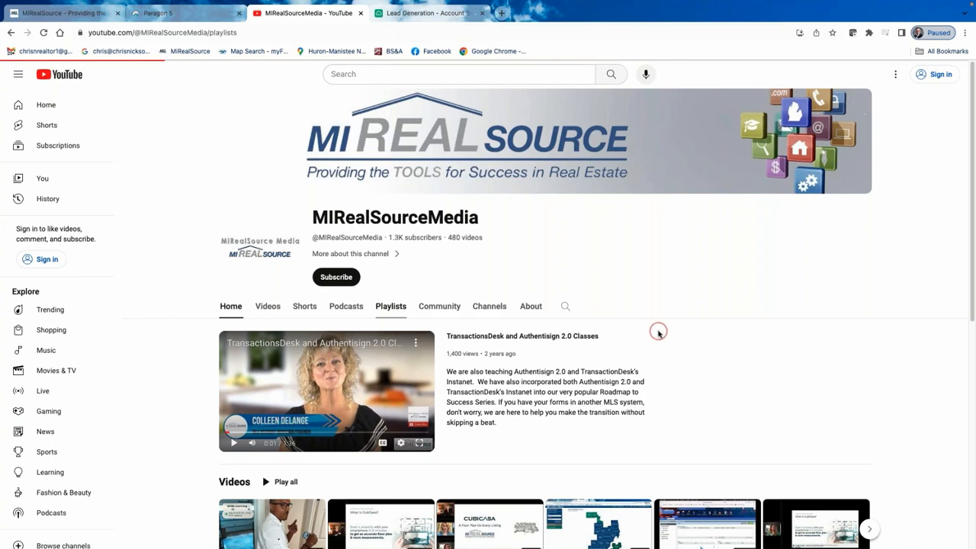
scroll(658, 331, down, 2)
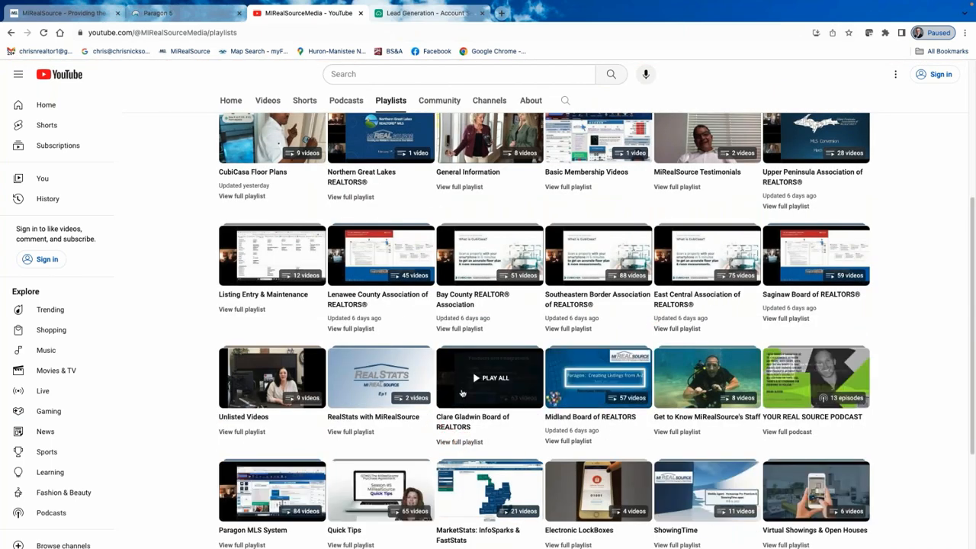
scroll(473, 372, down, 3)
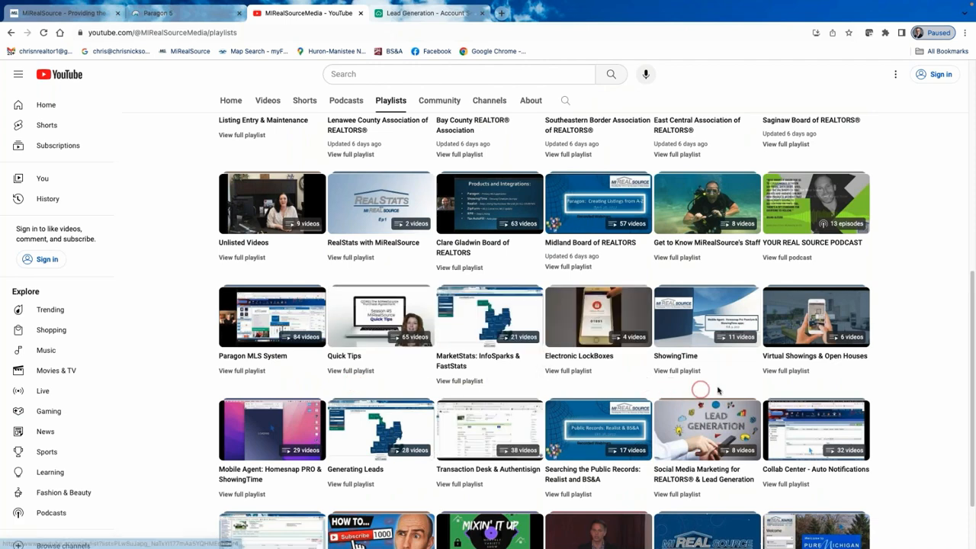
scroll(697, 381, down, 1)
scroll(696, 380, down, 1)
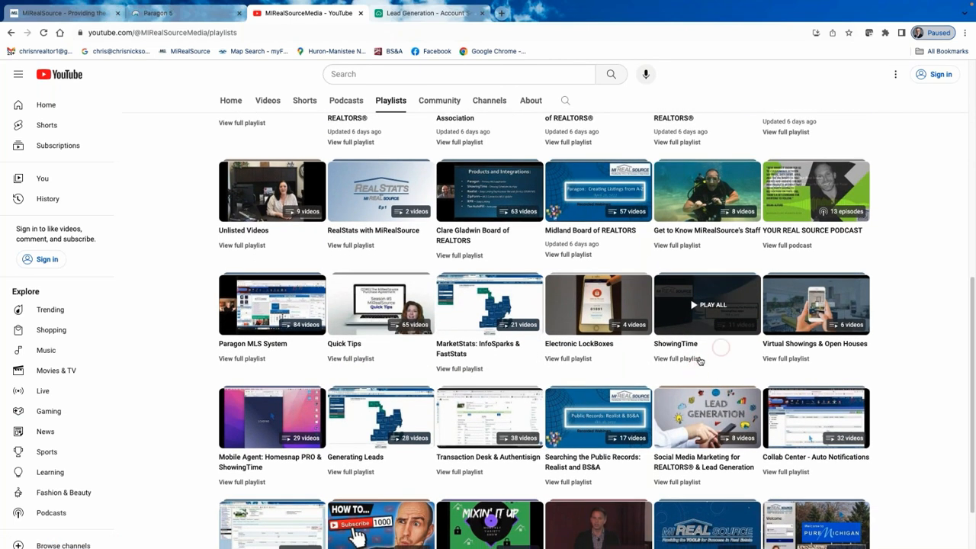
scroll(706, 363, down, 1)
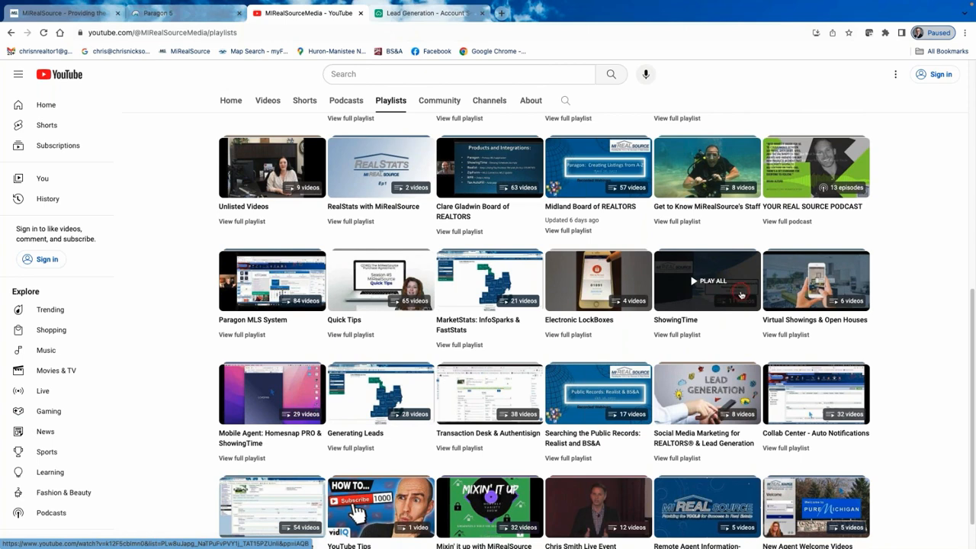
click(742, 295)
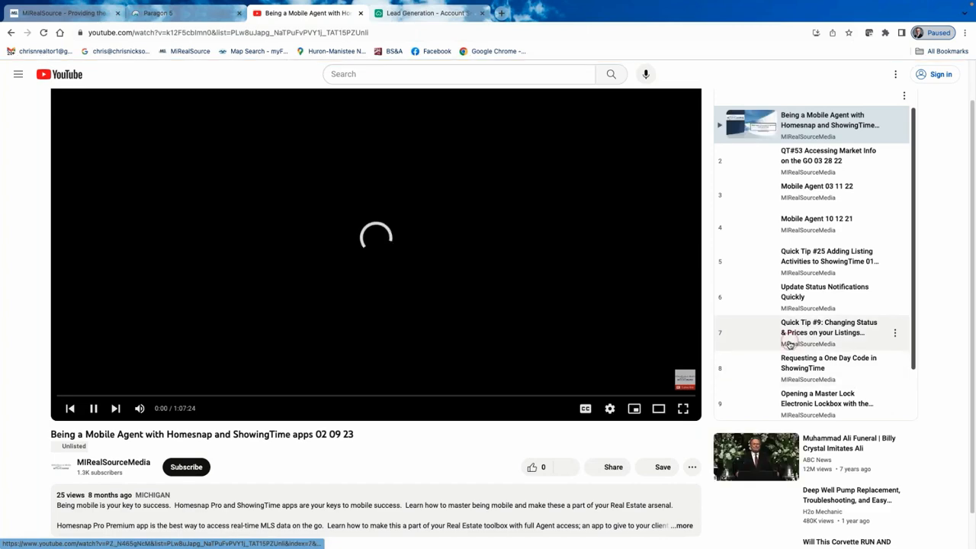
Look over the ShowingTime Mobile Agent webinar page, then go back to the channel's Playlists.
scroll(789, 345, down, 2)
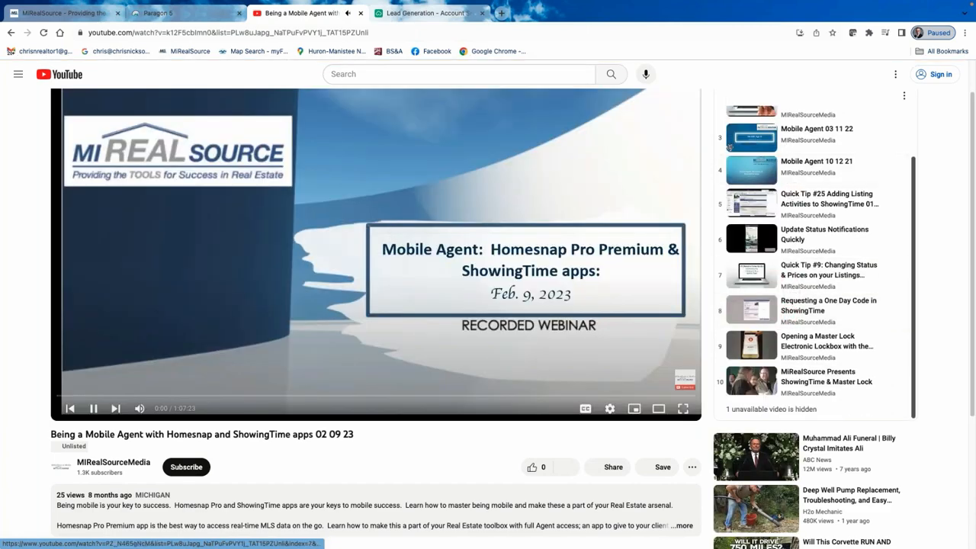
scroll(853, 168, down, 5)
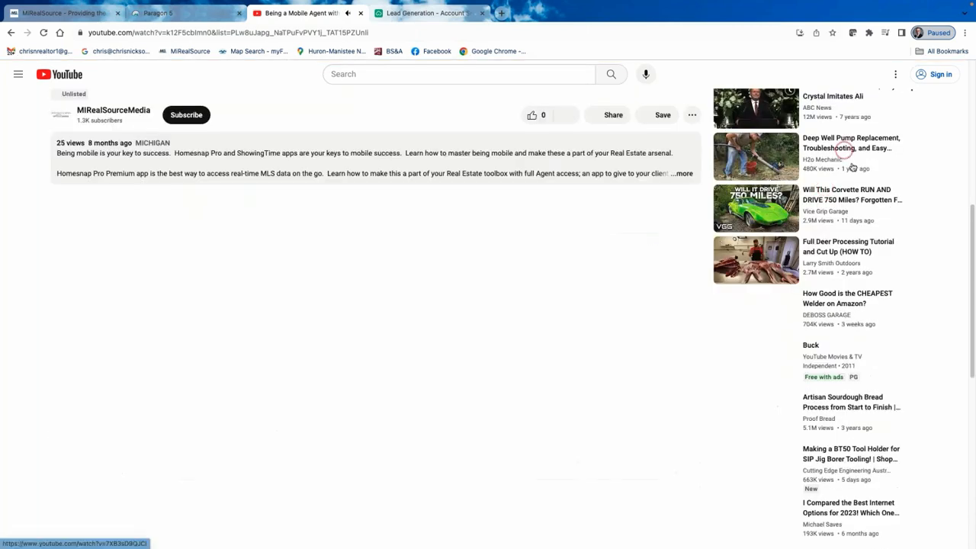
scroll(853, 168, up, 5)
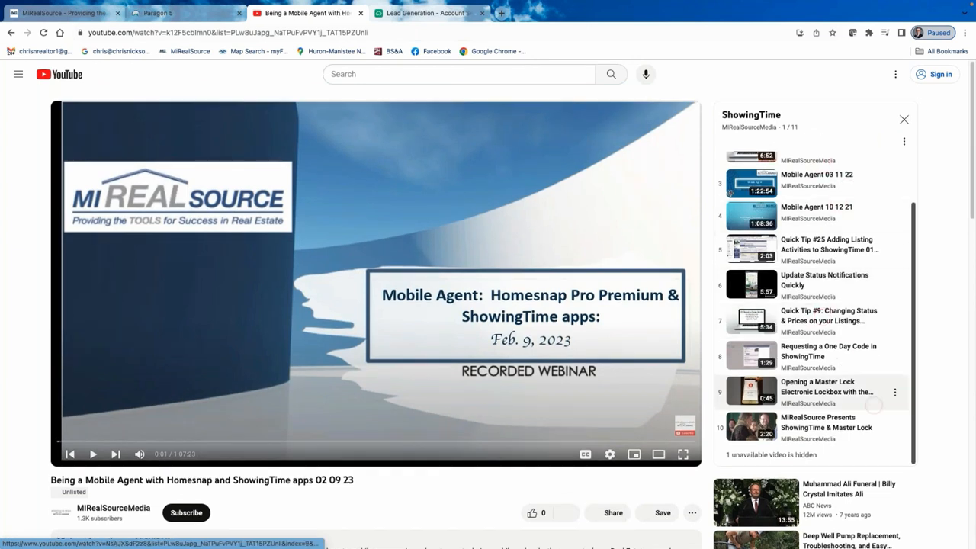
scroll(875, 404, up, 2)
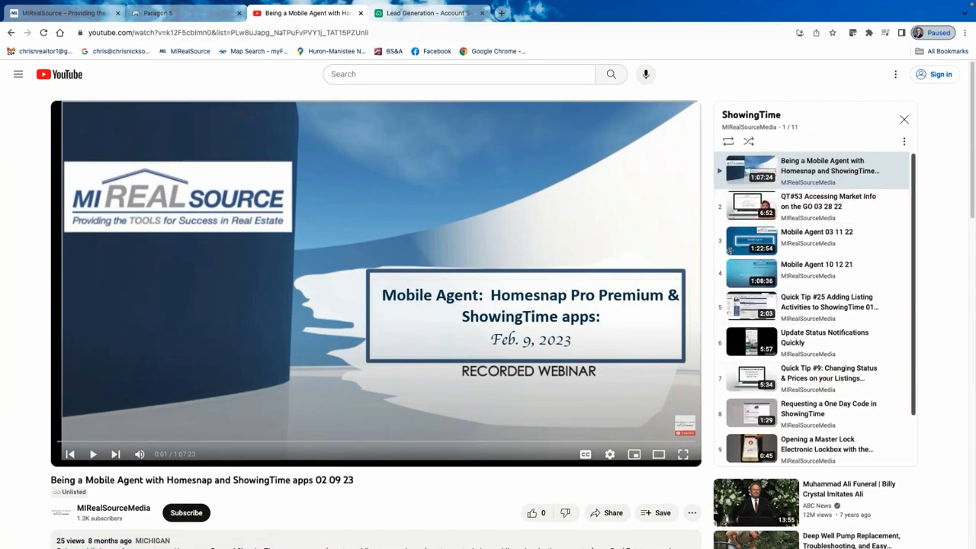
click(10, 33)
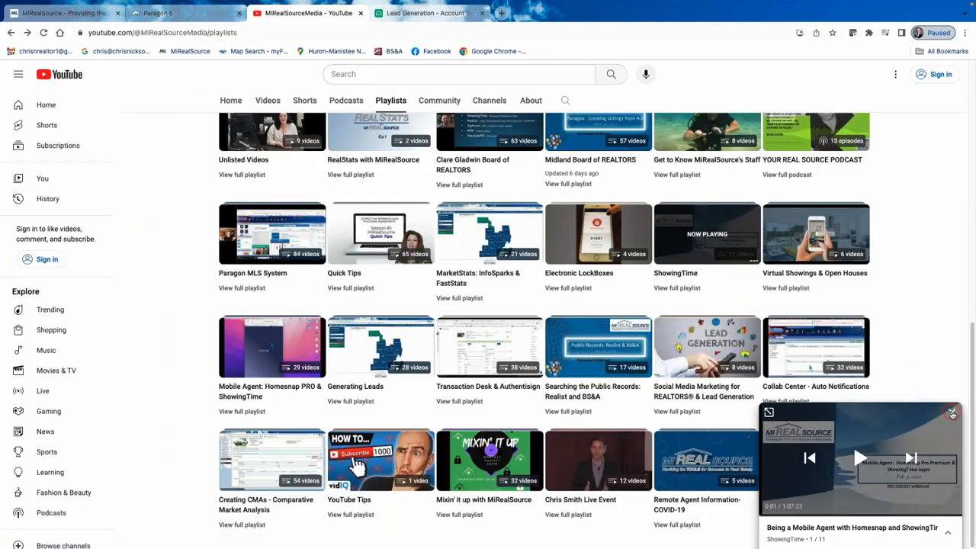
Close the webinar mini player and search the MiRealSourceMedia channel for 'cub'.
click(953, 415)
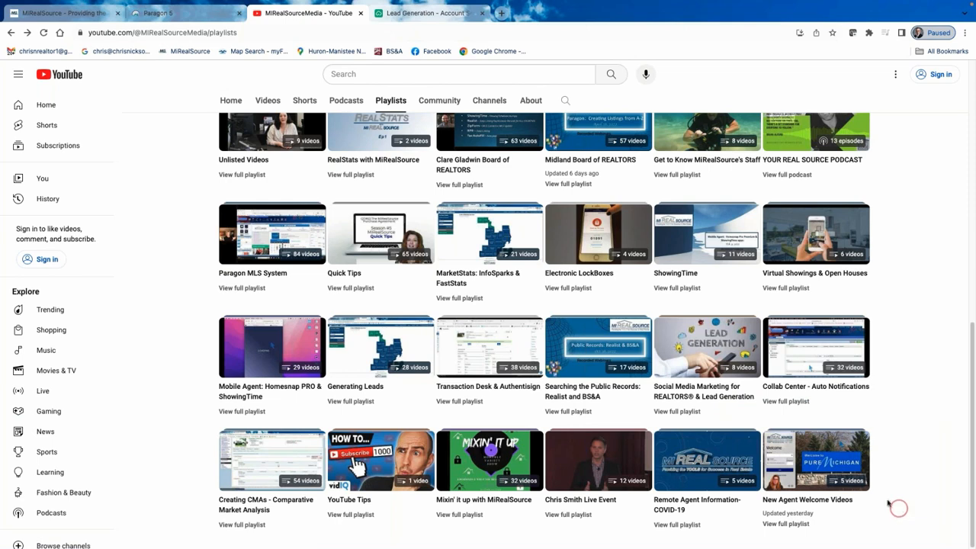
scroll(599, 145, up, 5)
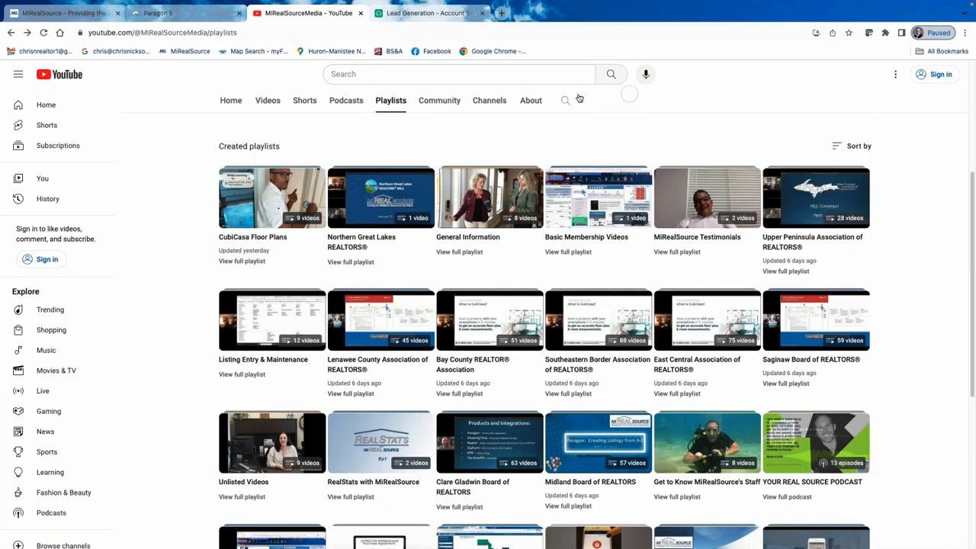
scroll(576, 100, up, 3)
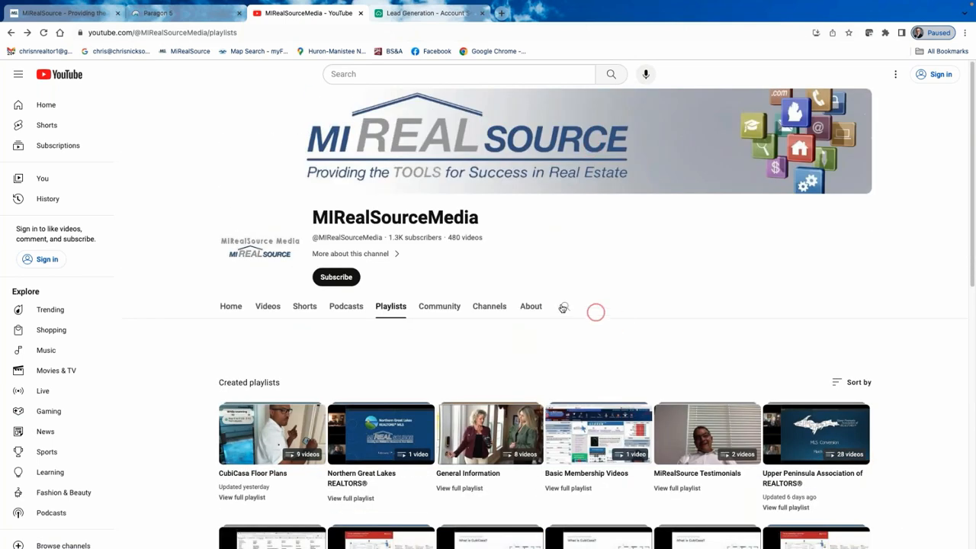
click(563, 308)
text(c)
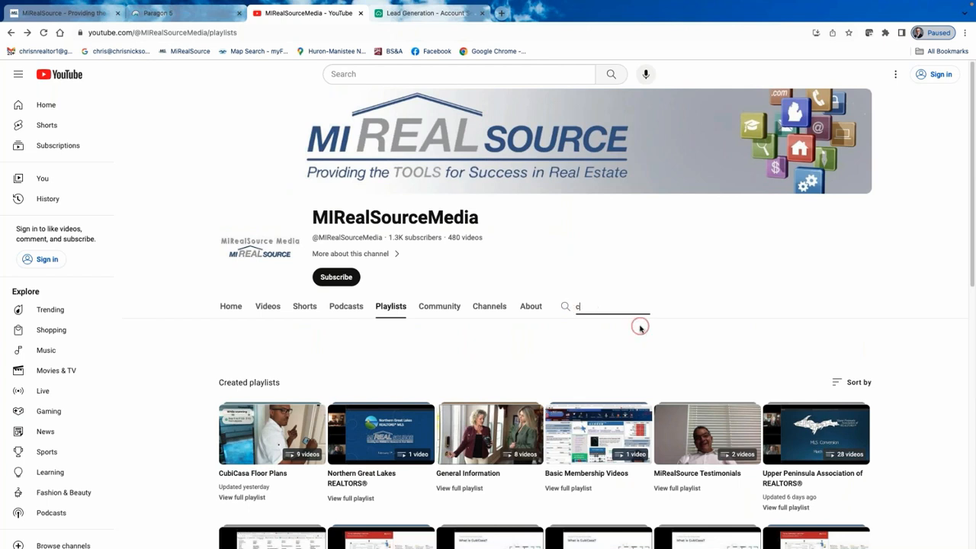
text(ub)
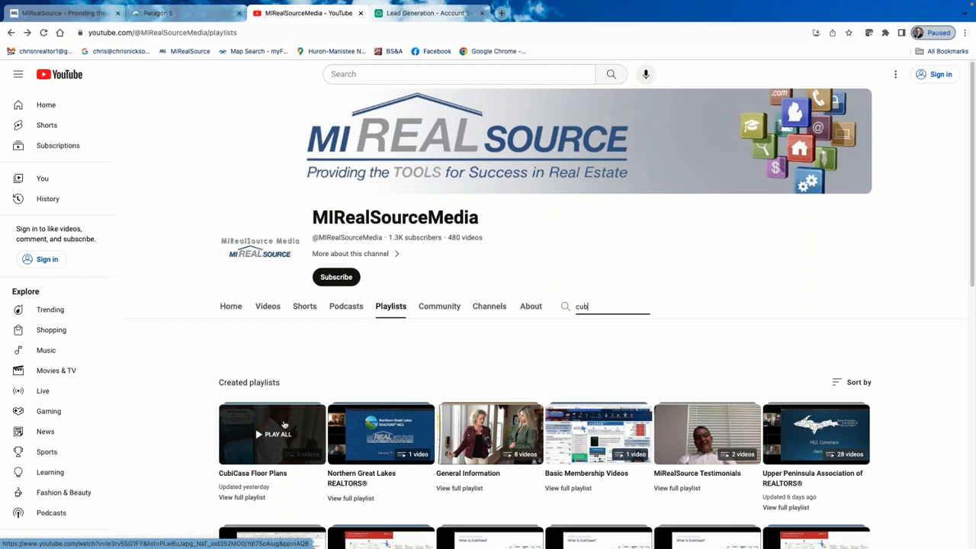
Review the channel's 'cub' results and CubiCasa Floor Plans playlist, then return to Paragon MLS.
click(275, 375)
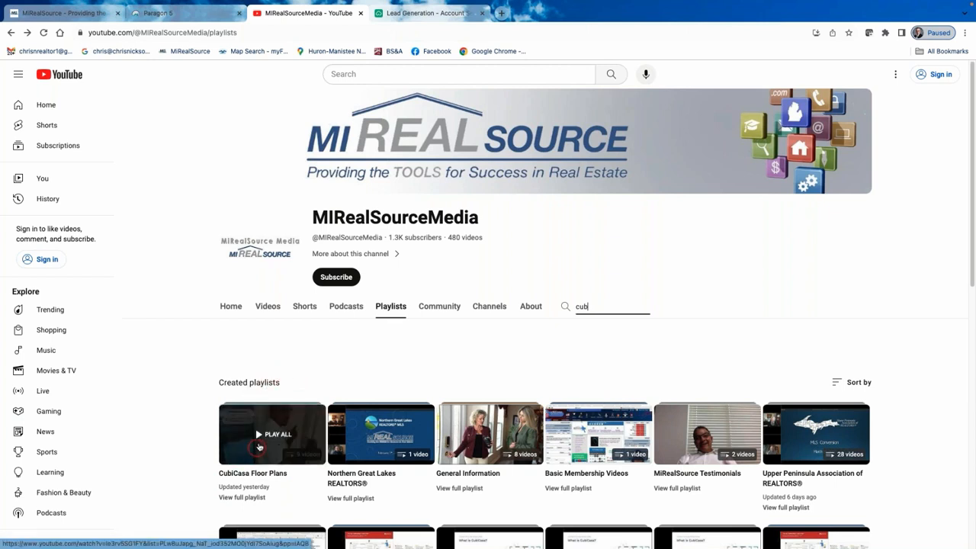
click(660, 358)
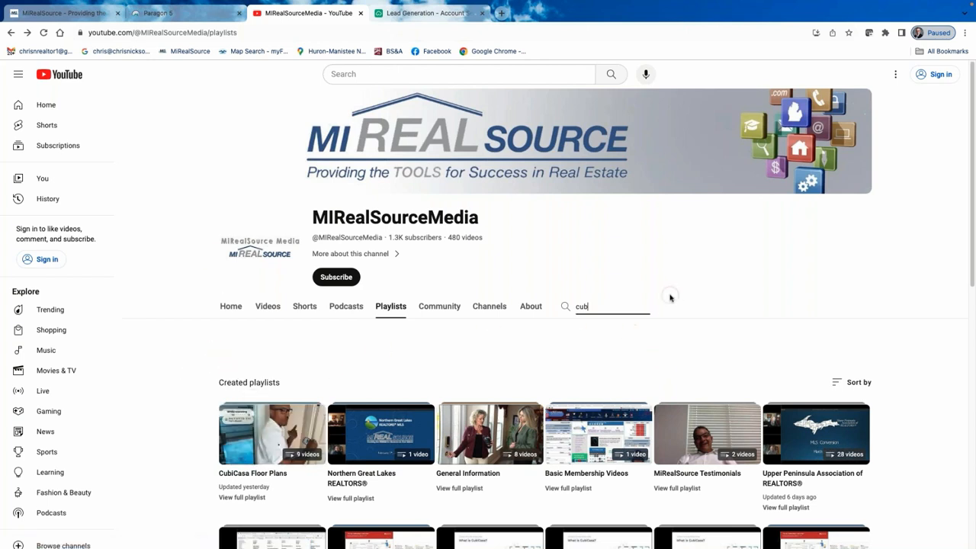
click(279, 419)
scroll(499, 216, down, 5)
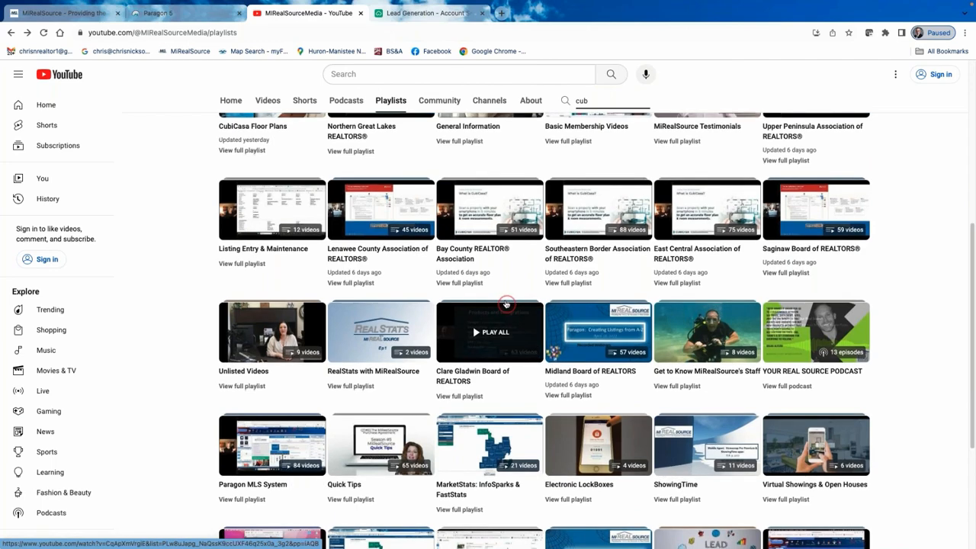
scroll(506, 304, down, 2)
scroll(496, 255, up, 7)
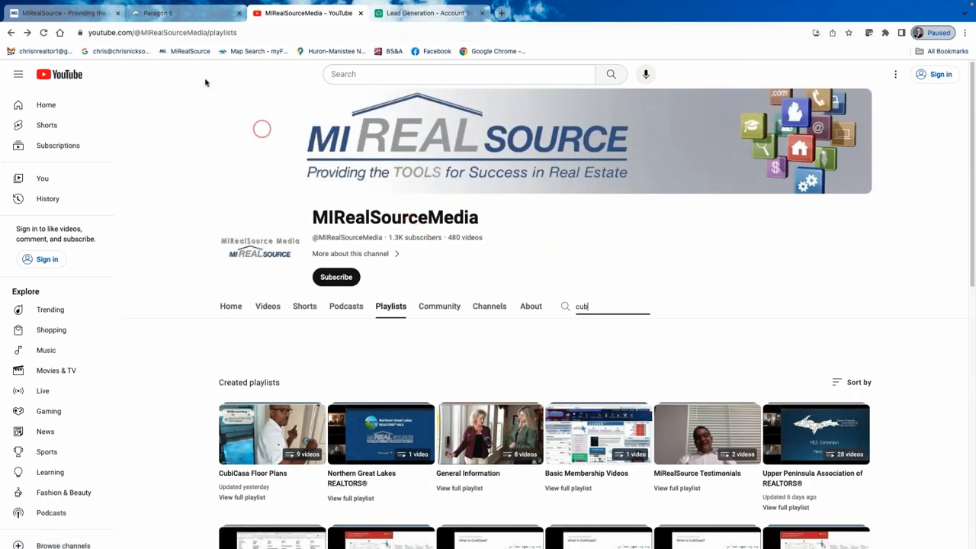
click(180, 15)
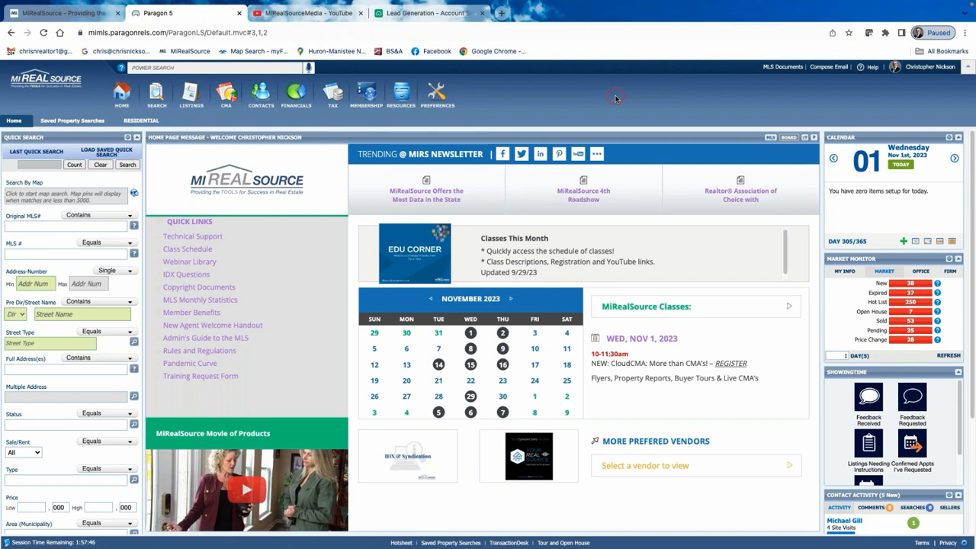
Open MLS Documents and browse the MIRS Education handouts folder.
click(784, 67)
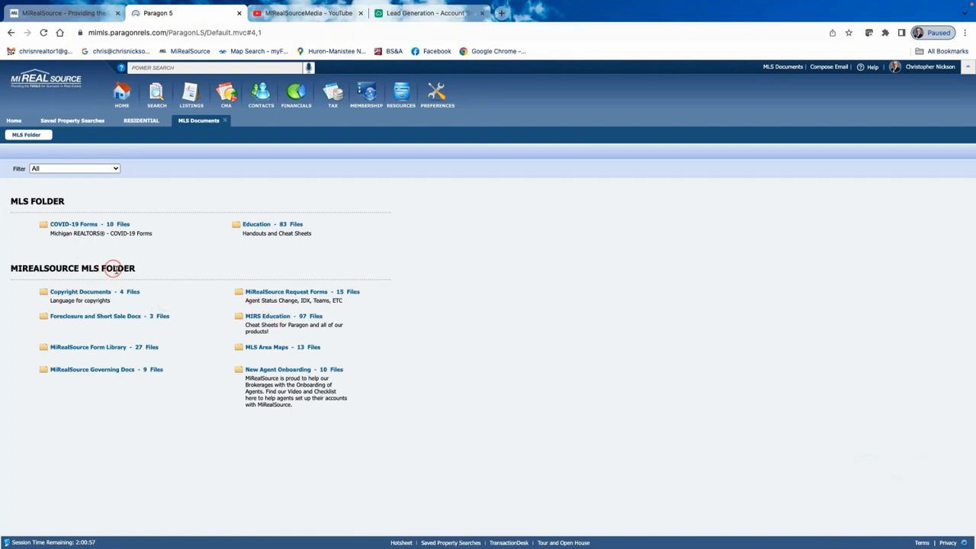
click(271, 317)
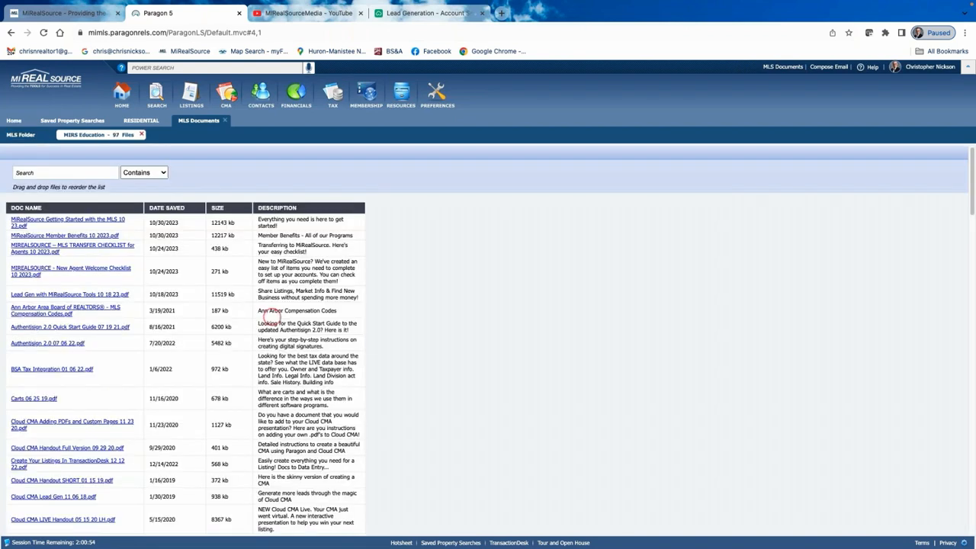
scroll(61, 398, down, 2)
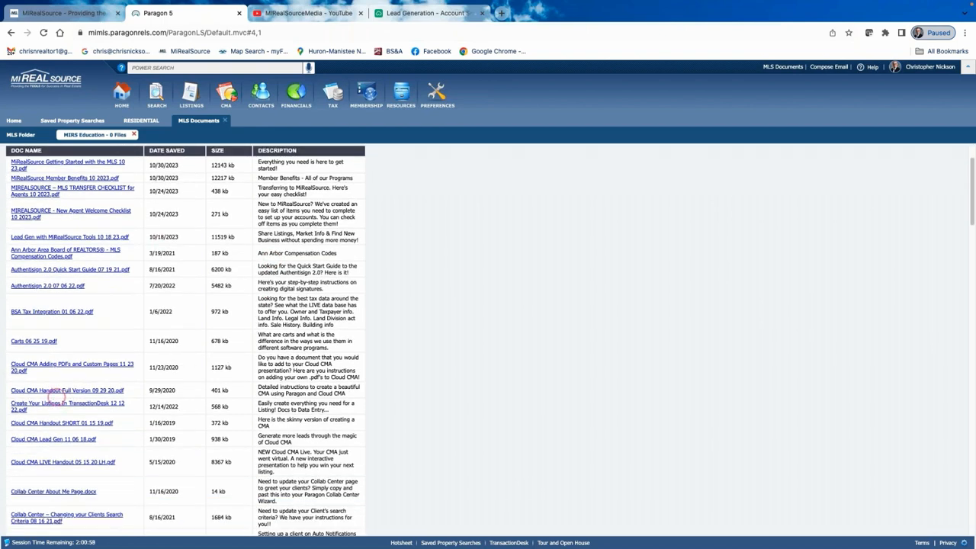
scroll(42, 377, down, 10)
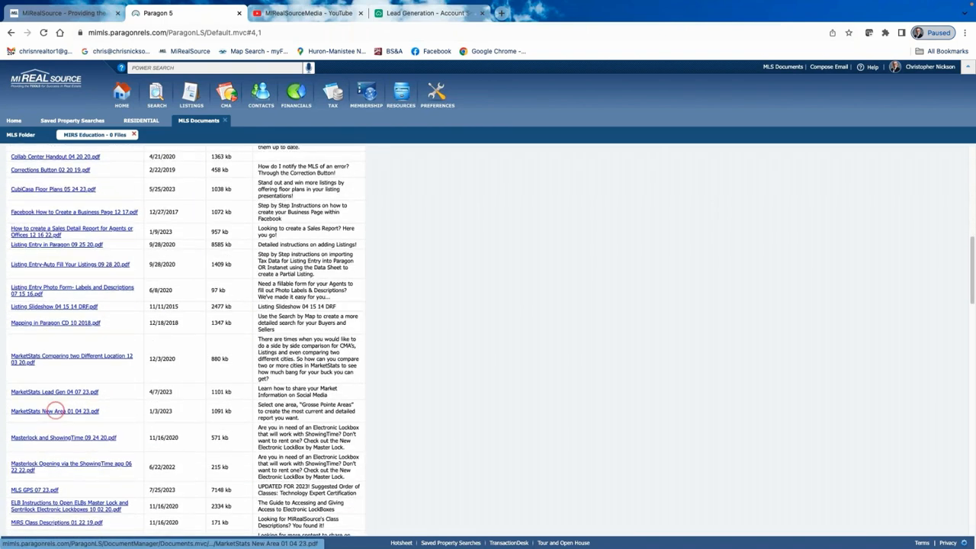
scroll(61, 408, down, 5)
scroll(77, 378, up, 12)
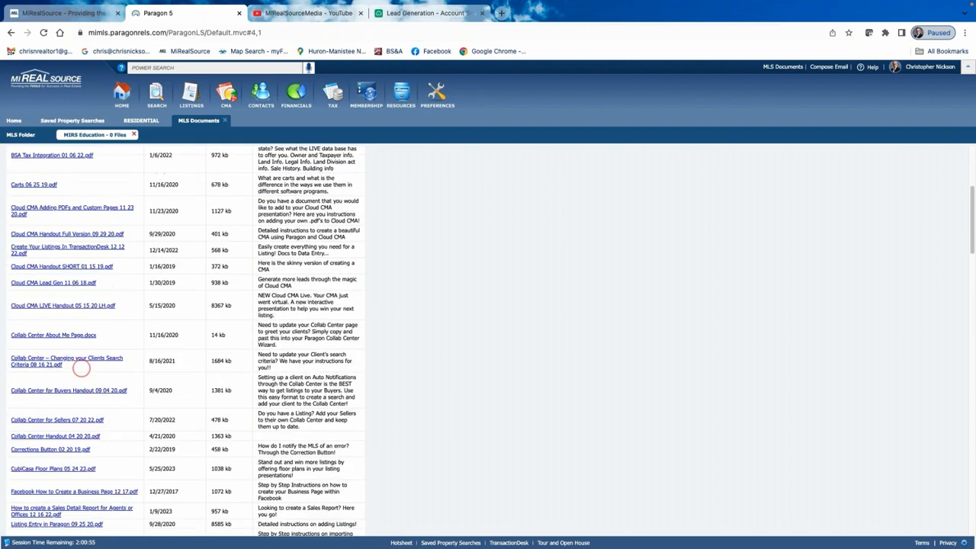
scroll(81, 368, up, 6)
Filter the MIRS Education documents to files matching 'cma'.
click(39, 169)
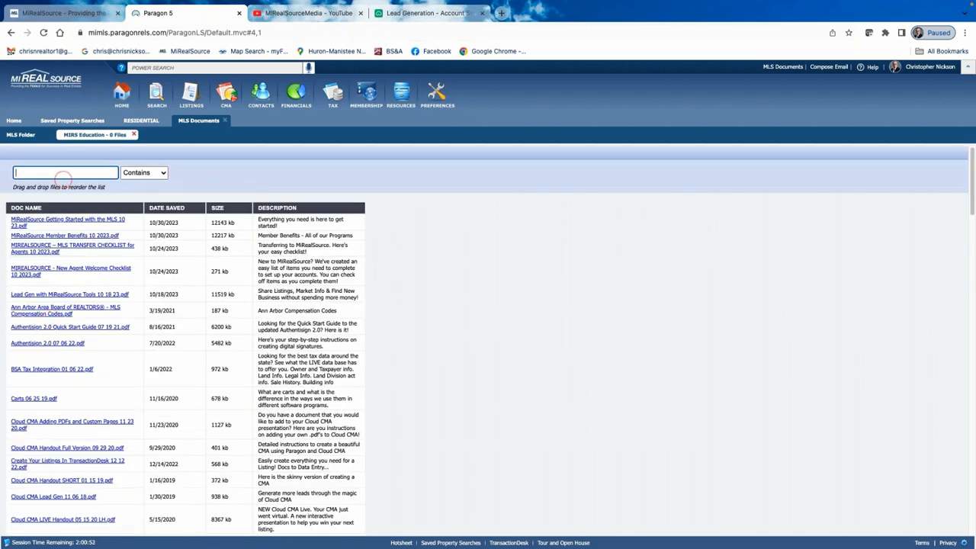
text(cma)
key(Return)
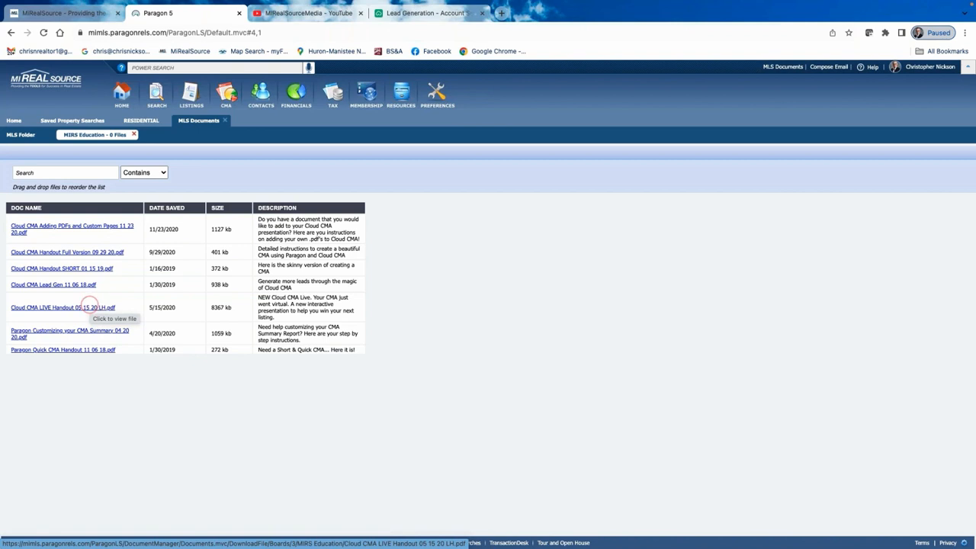
Return to the Paragon Home dashboard showing Market Monitor counts like 38 New and 250 Hot List.
click(15, 122)
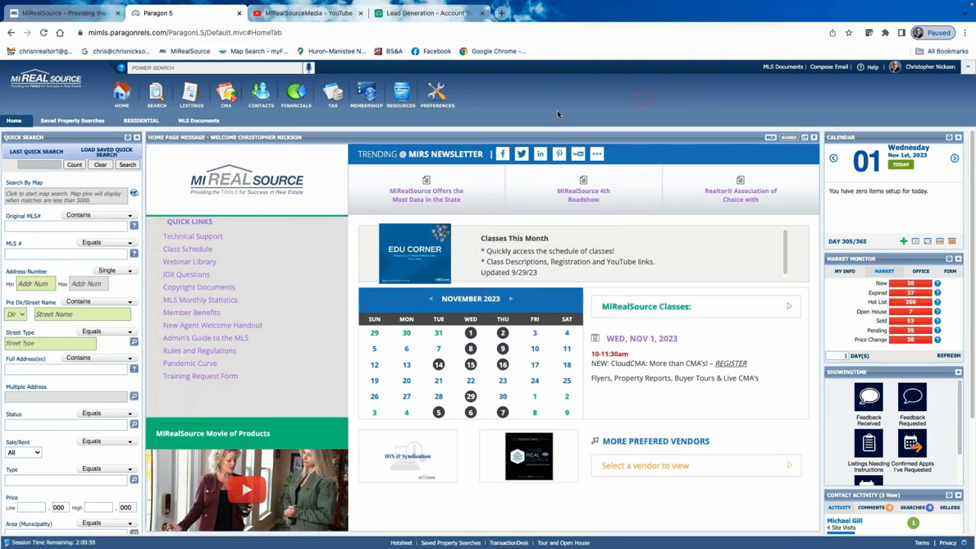
click(736, 121)
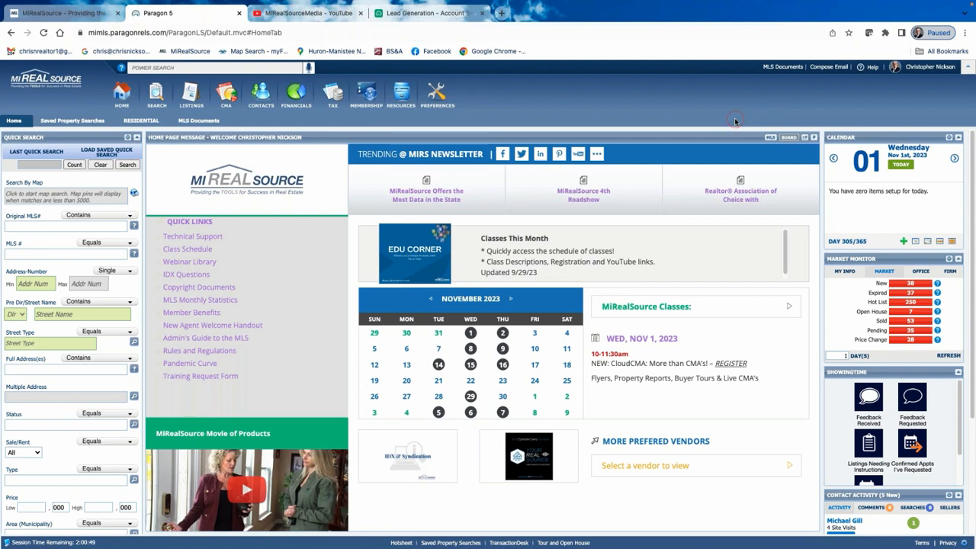